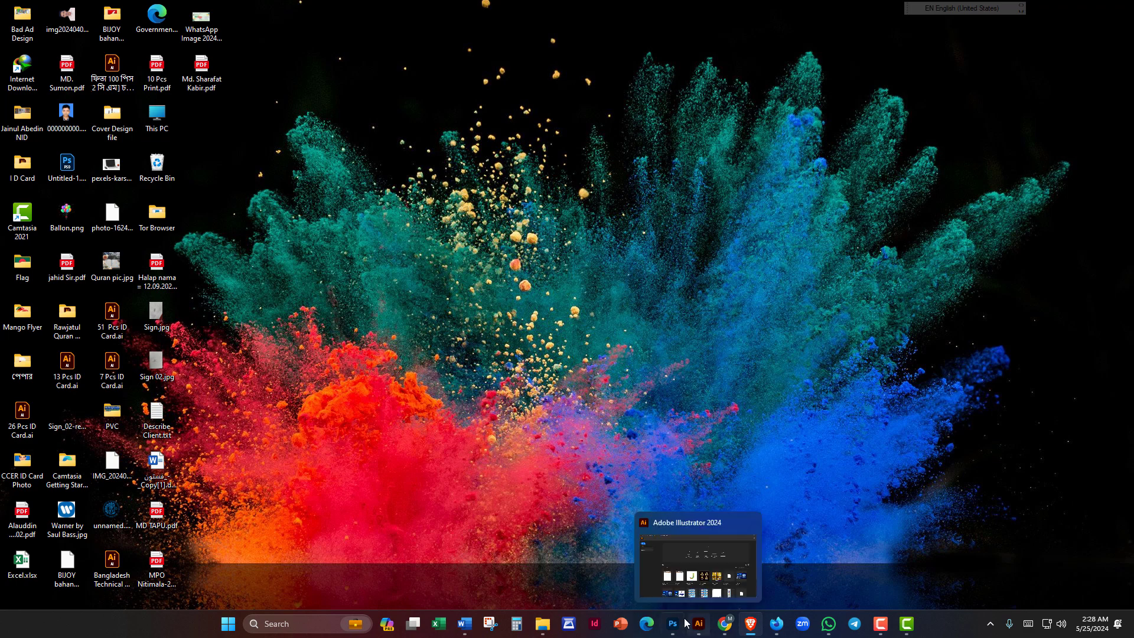
Step: Bring the Photoshop window with the portrait 08.jpg back to the front from the taskbar
{"action": "mouse_move", "coordinate": [667, 634]}
{"action": "left_click", "coordinate": [614, 578]}
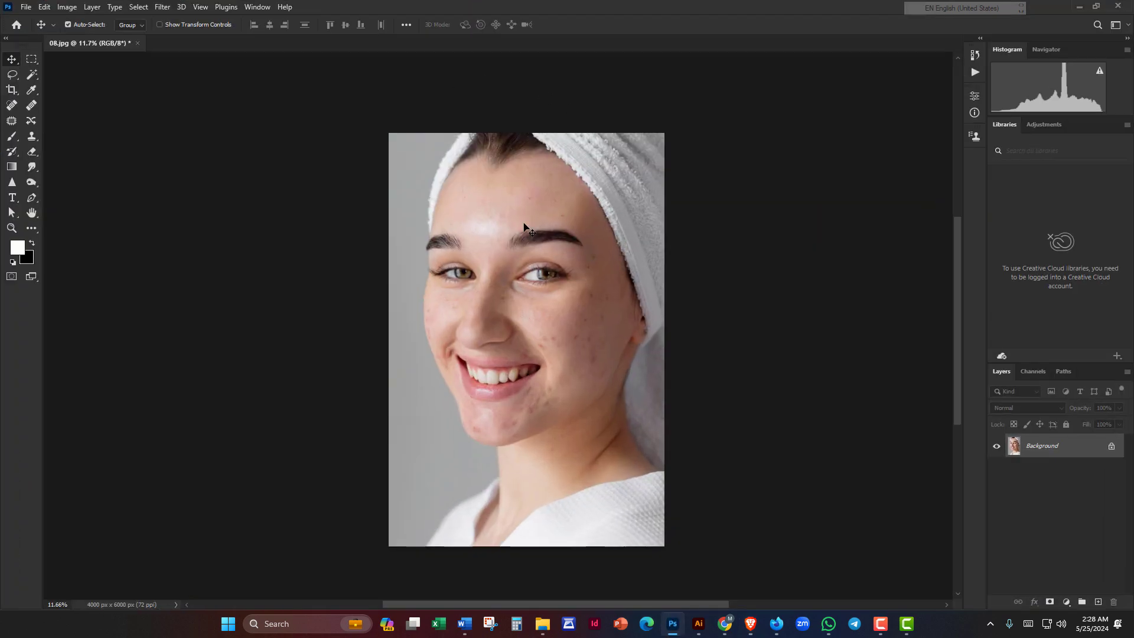
{"action": "scroll", "coordinate": [564, 334], "scroll_direction": "up", "scroll_amount": 2}
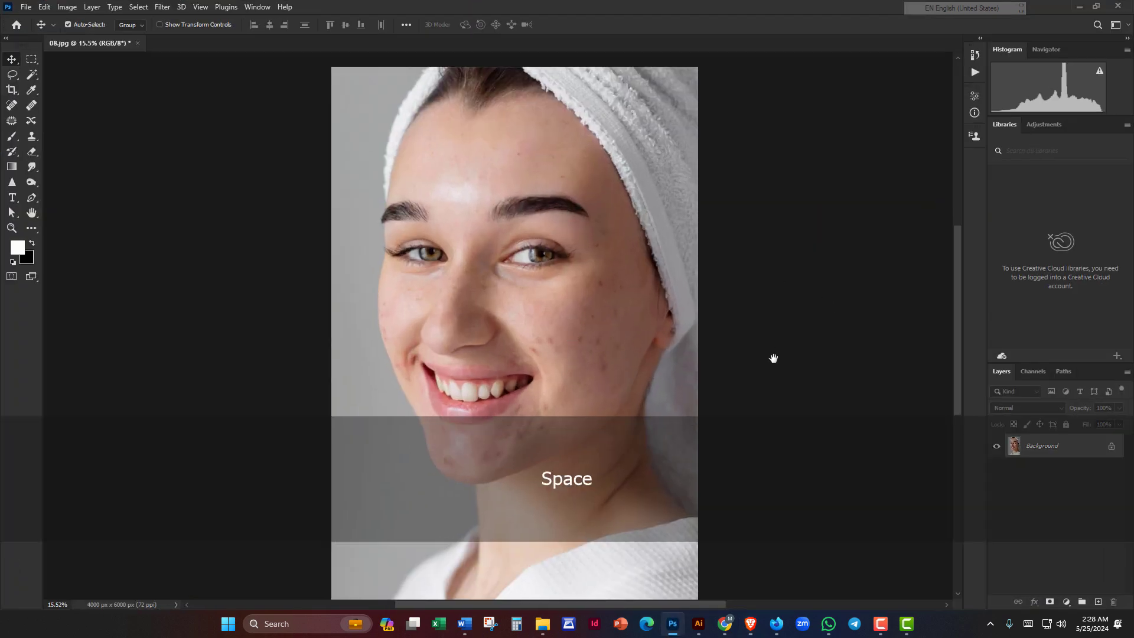
{"action": "left_click_drag", "start_coordinate": [772, 356], "coordinate": [788, 272]}
{"action": "scroll", "coordinate": [791, 279], "scroll_direction": "down", "scroll_amount": 2}
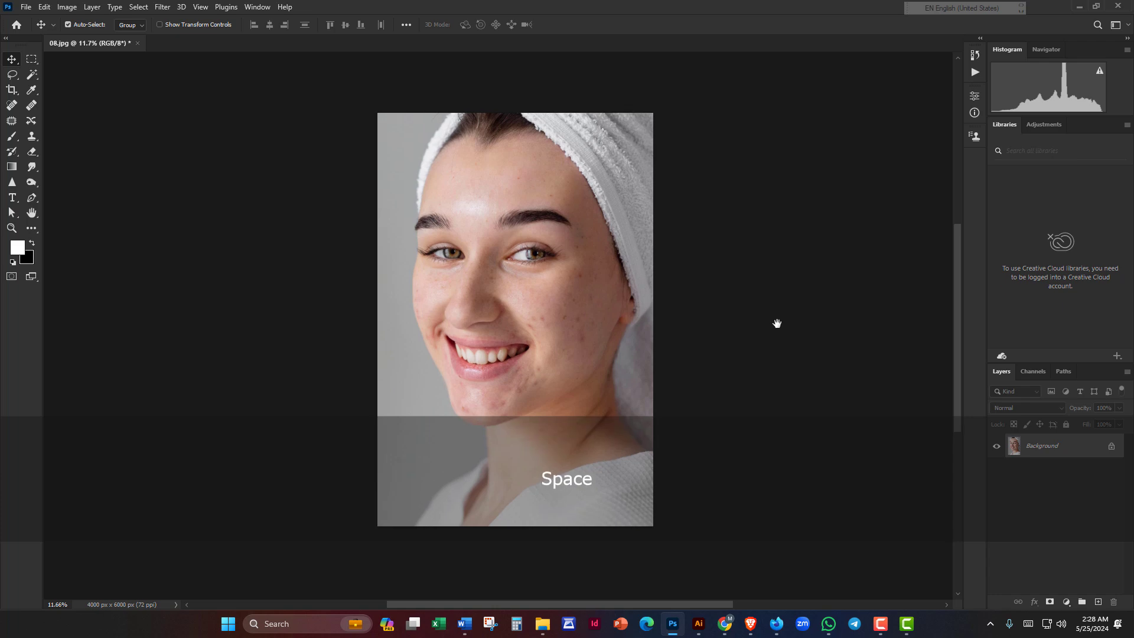
{"action": "scroll", "coordinate": [658, 355], "scroll_direction": "up", "scroll_amount": 1}
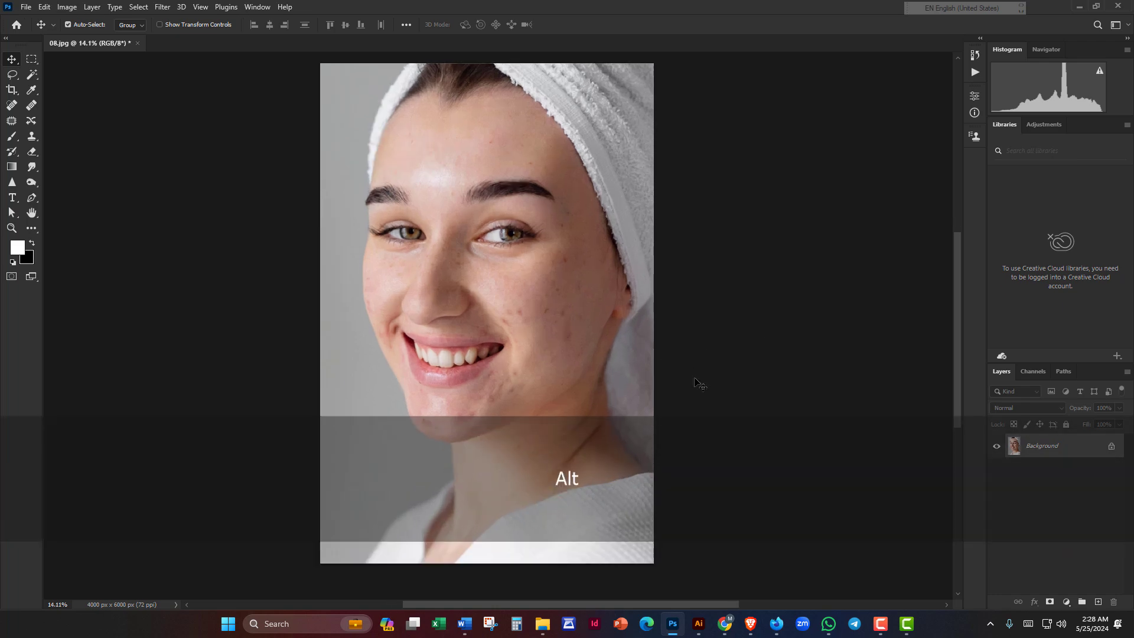
{"action": "left_click_drag", "start_coordinate": [695, 385], "coordinate": [767, 283]}
{"action": "left_click_drag", "start_coordinate": [647, 230], "coordinate": [613, 288]}
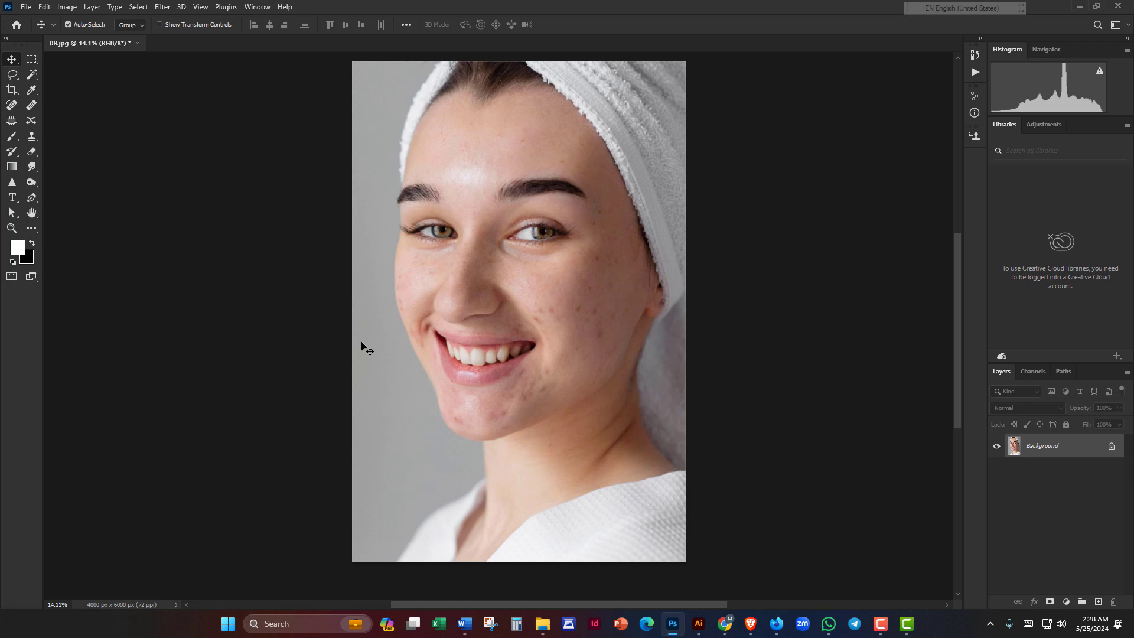
{"action": "scroll", "coordinate": [536, 397], "scroll_direction": "up", "scroll_amount": 3}
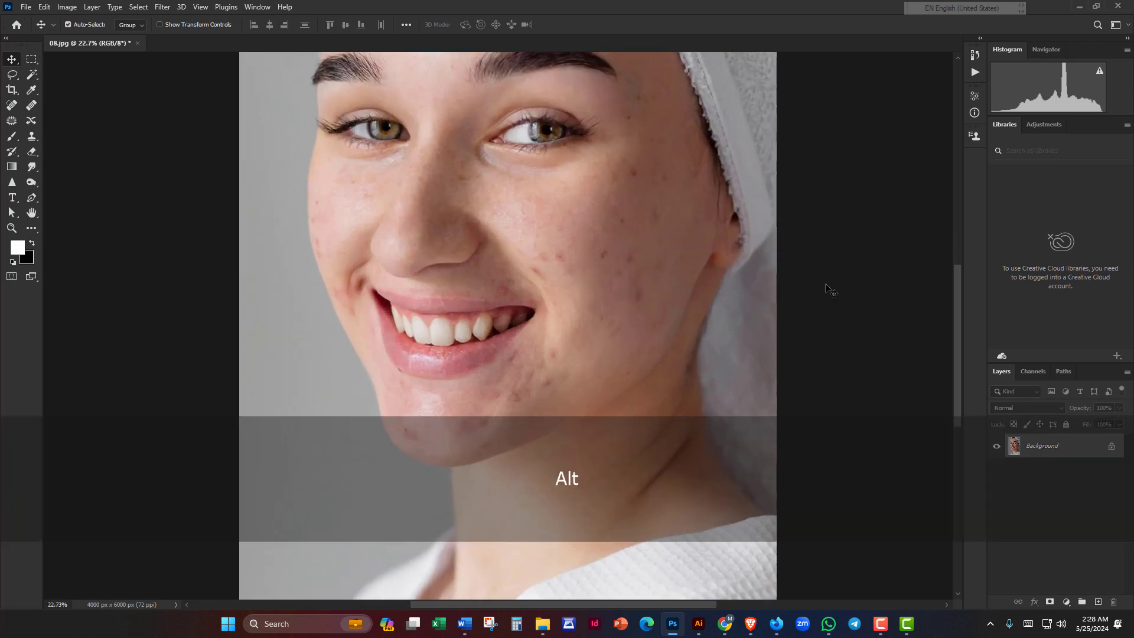
{"action": "scroll", "coordinate": [831, 289], "scroll_direction": "down", "scroll_amount": 3}
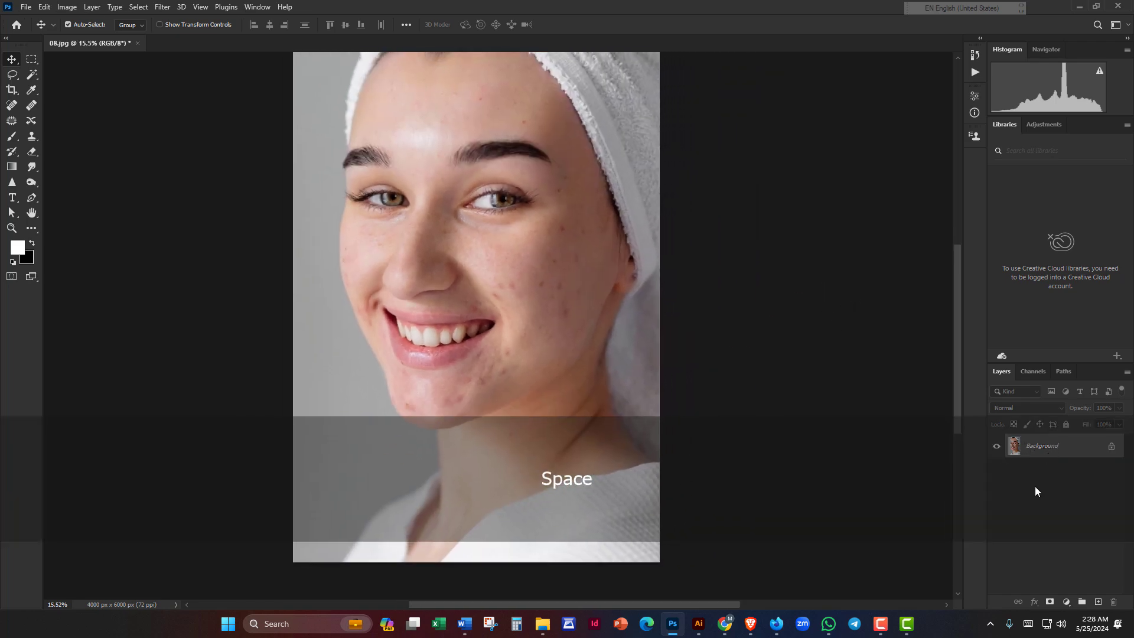
{"action": "key", "text": "ctrl"}
Step: Duplicate the Background layer and name the copy 'Healing Brush Tool'
{"action": "key", "text": "ctrl+j"}
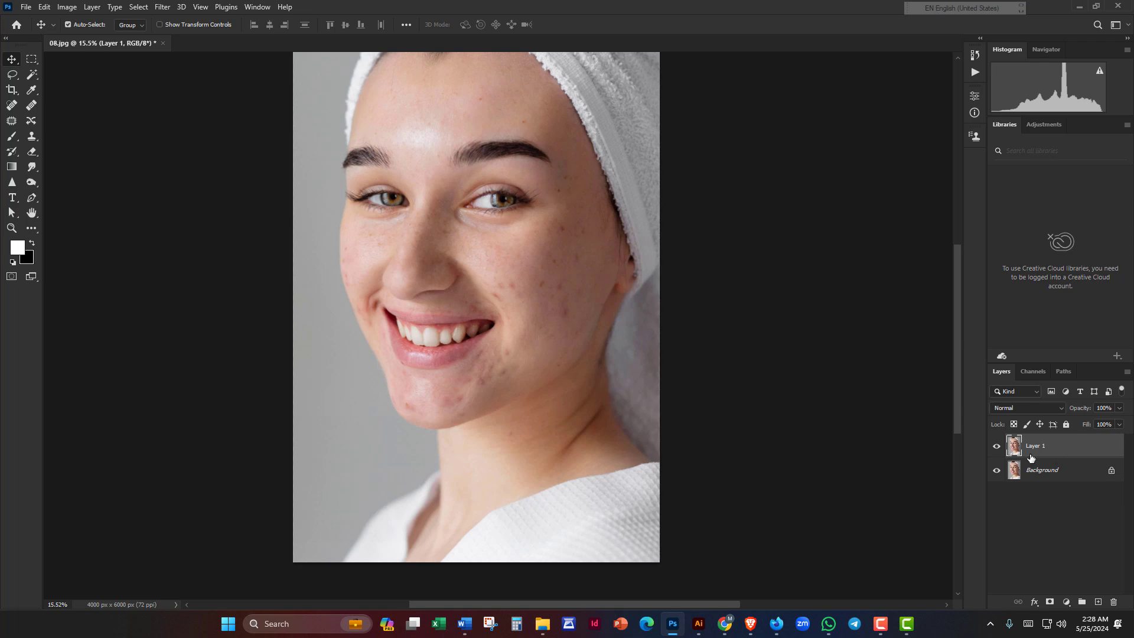
{"action": "key", "text": "shift"}
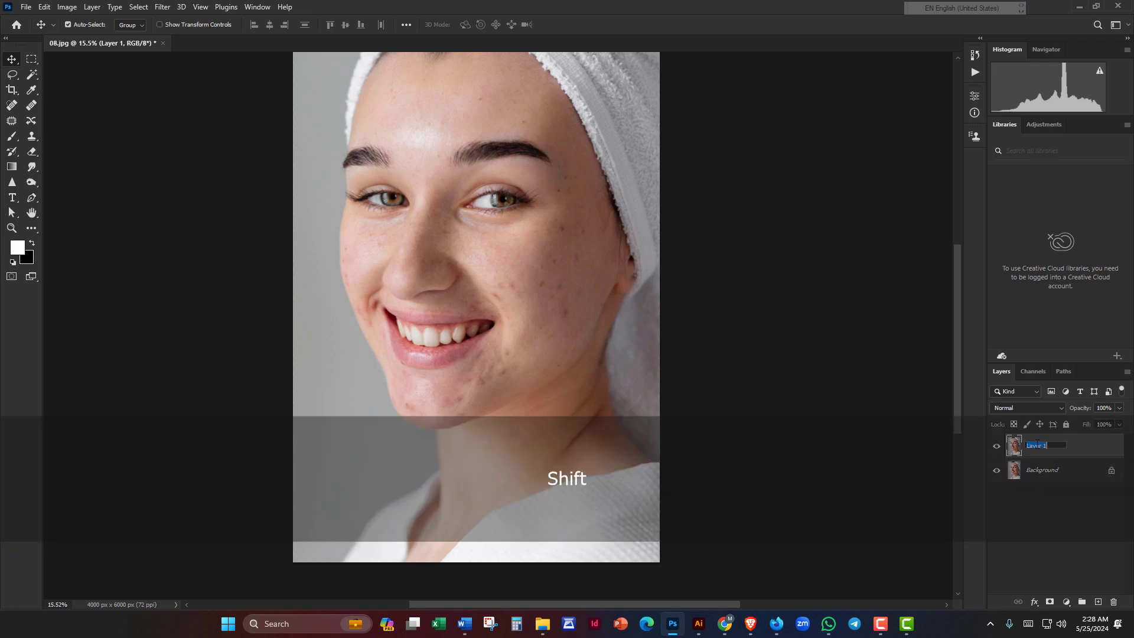
{"action": "type", "text": "Hea"}
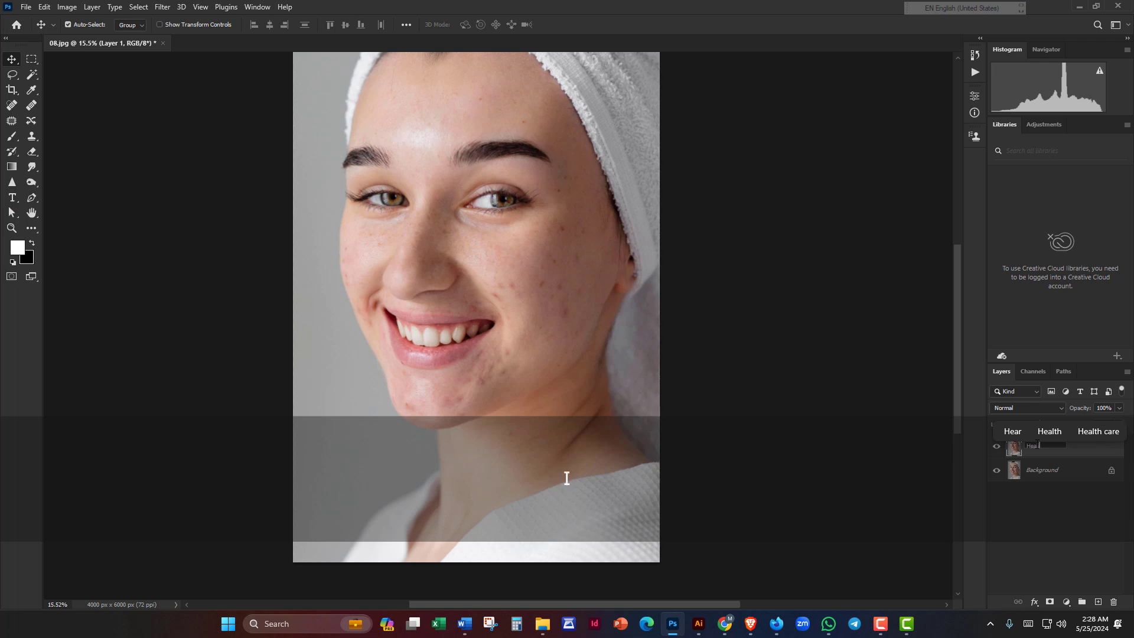
{"action": "type", "text": "ling Brush "}
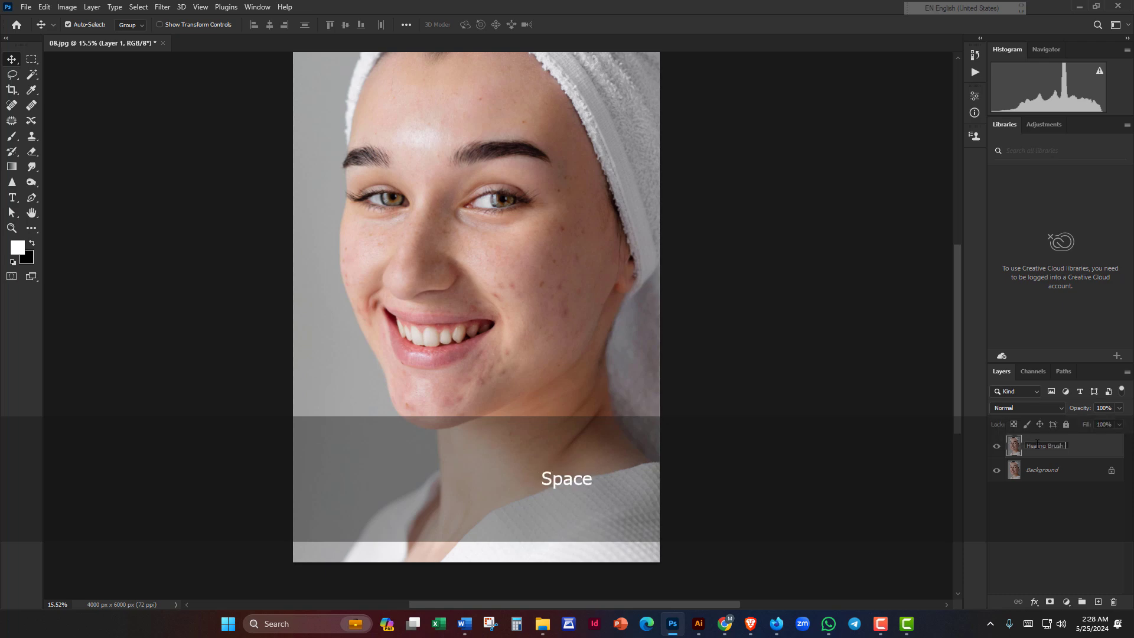
{"action": "type", "text": "Tool"}
{"action": "key", "text": "Return"}
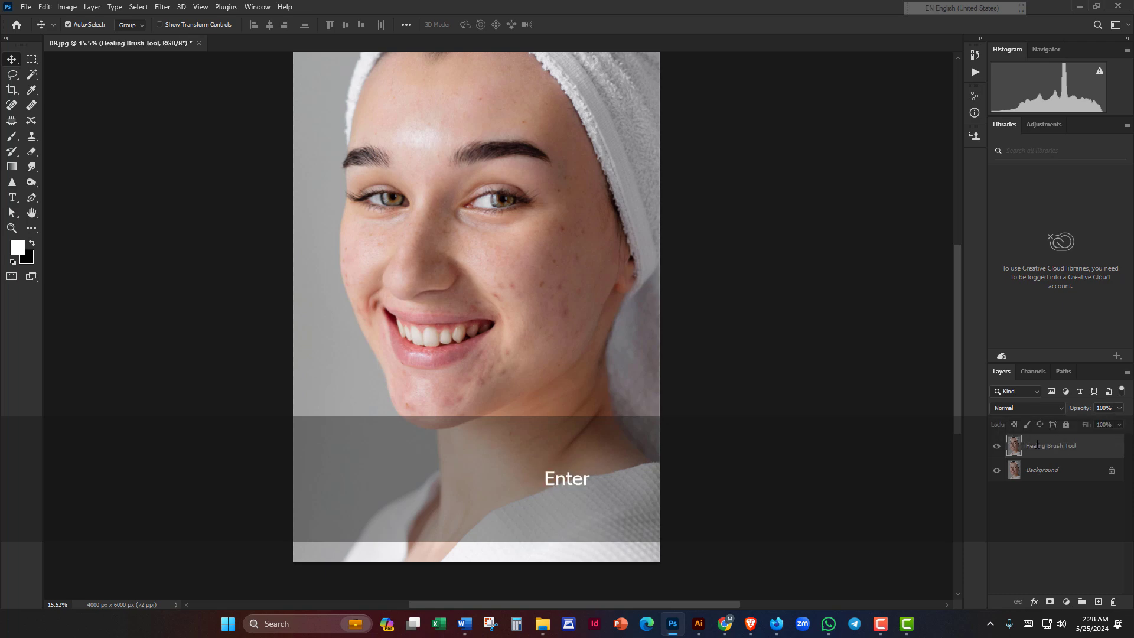
Step: Switch to the Healing Brush Tool and heal the forehead blemish and the red spot above the eyebrow
{"action": "left_click", "coordinate": [31, 105]}
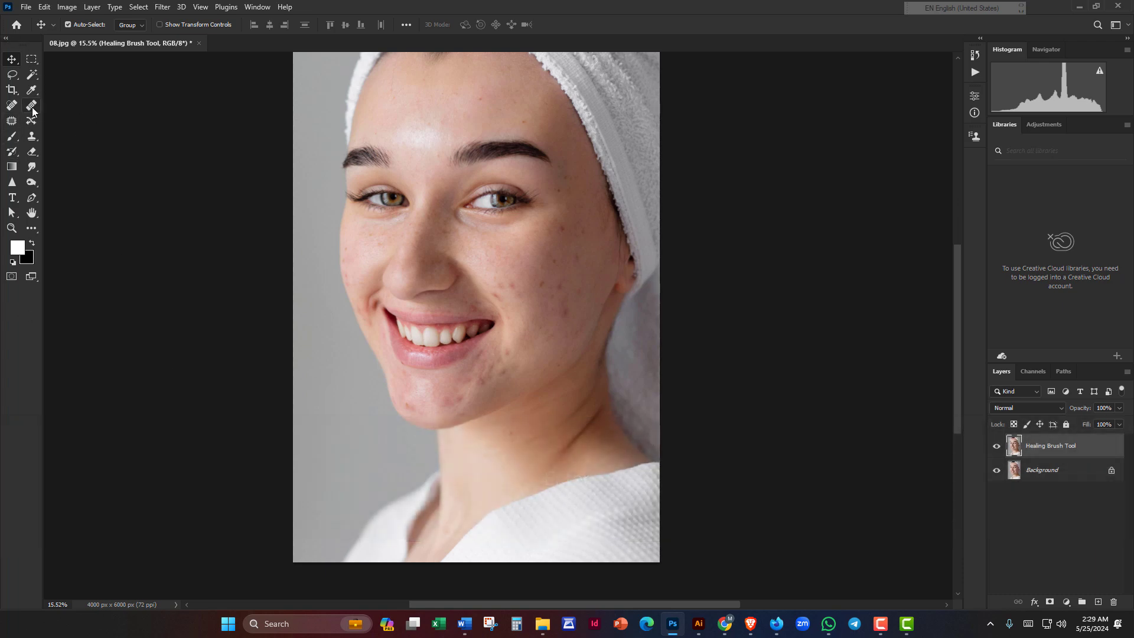
{"action": "scroll", "coordinate": [450, 243], "scroll_direction": "up", "scroll_amount": 5}
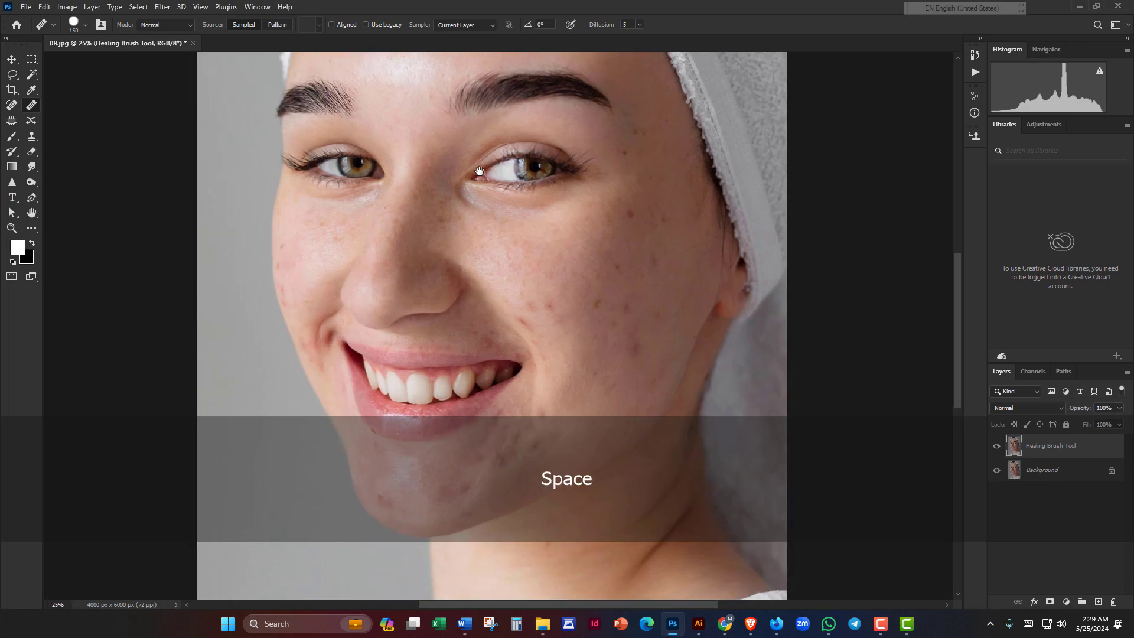
{"action": "left_click_drag", "start_coordinate": [479, 171], "coordinate": [464, 354]}
{"action": "scroll", "coordinate": [428, 302], "scroll_direction": "up", "scroll_amount": 3}
{"action": "left_click_drag", "start_coordinate": [433, 267], "coordinate": [453, 368]}
{"action": "scroll", "coordinate": [459, 304], "scroll_direction": "up", "scroll_amount": 3}
{"action": "left_click_drag", "start_coordinate": [471, 294], "coordinate": [431, 219]}
{"action": "key", "text": "alt"}
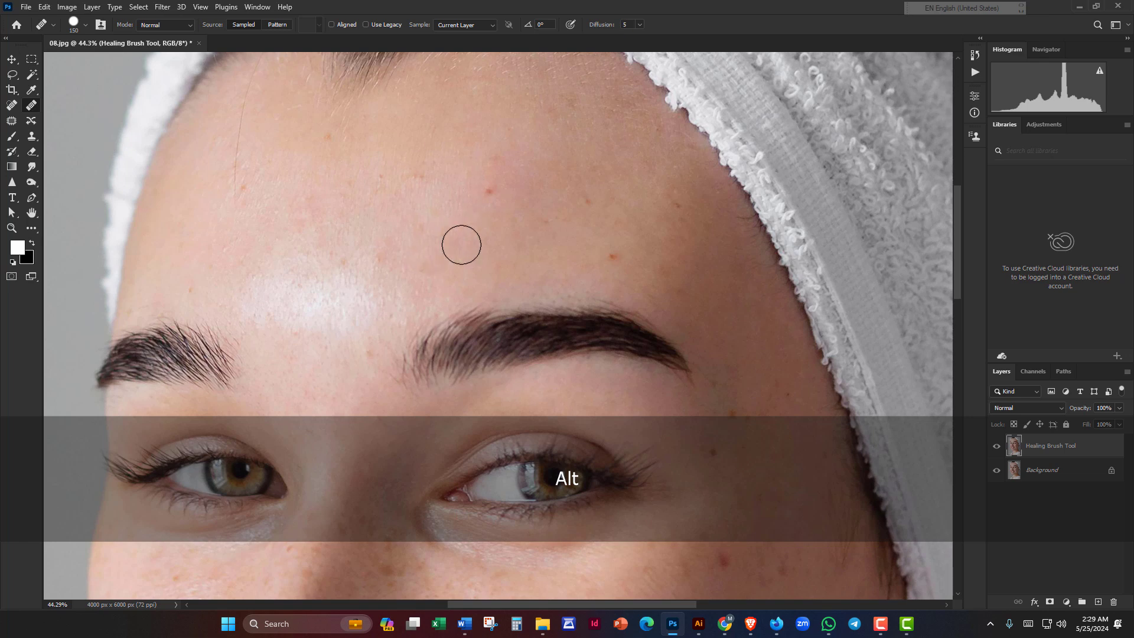
{"action": "left_click_drag", "start_coordinate": [488, 191], "coordinate": [508, 197]}
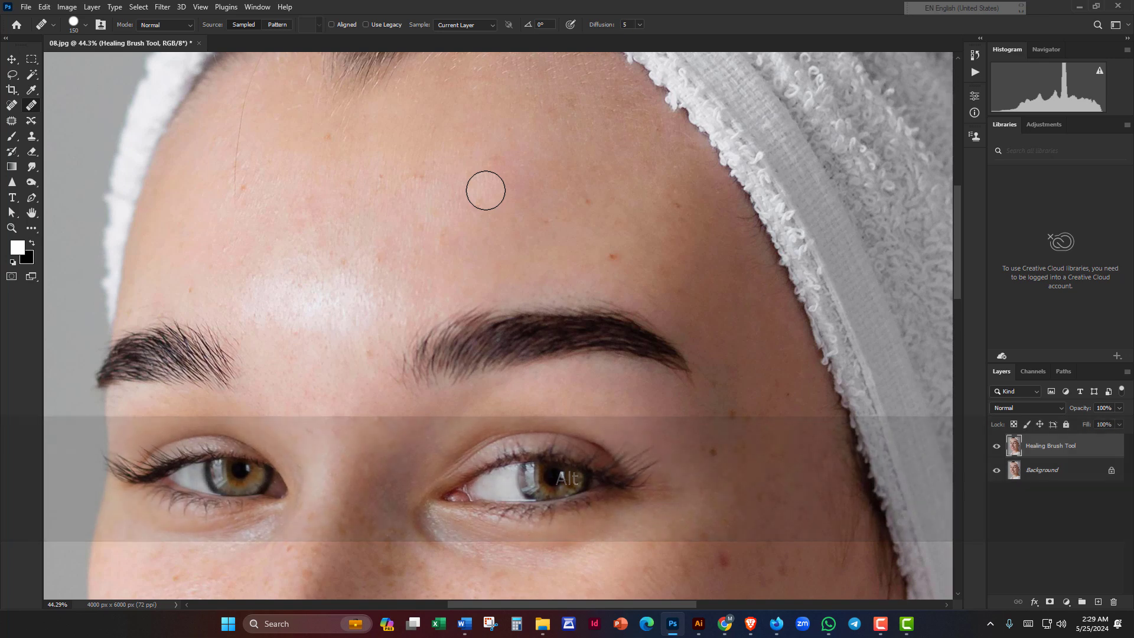
{"action": "left_click_drag", "start_coordinate": [586, 225], "coordinate": [473, 222]}
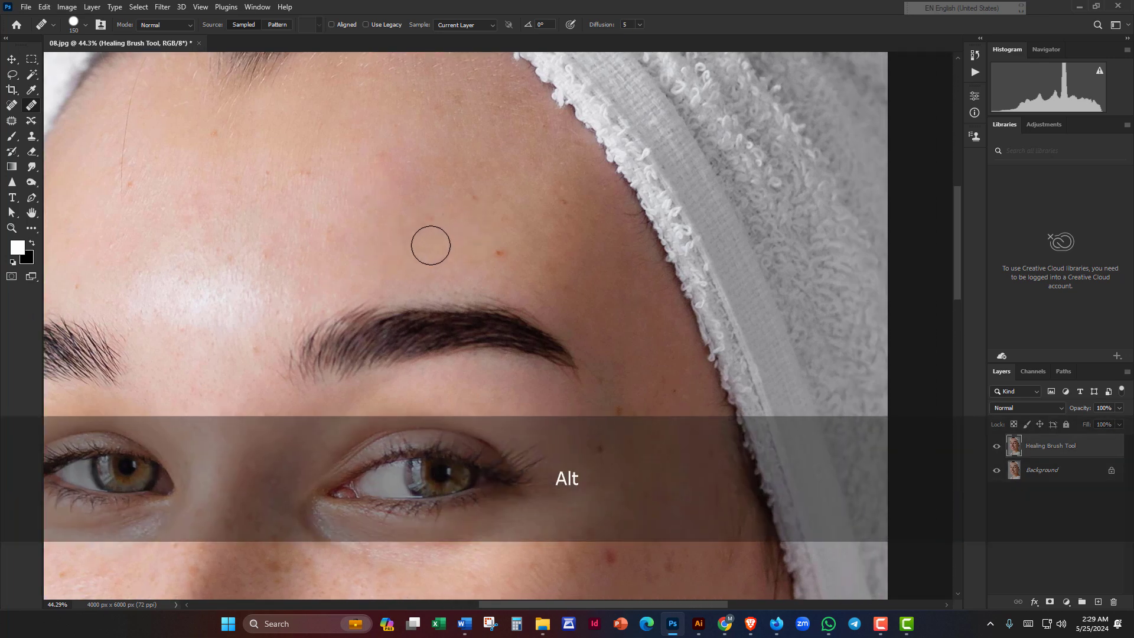
{"action": "left_click_drag", "start_coordinate": [504, 262], "coordinate": [514, 258]}
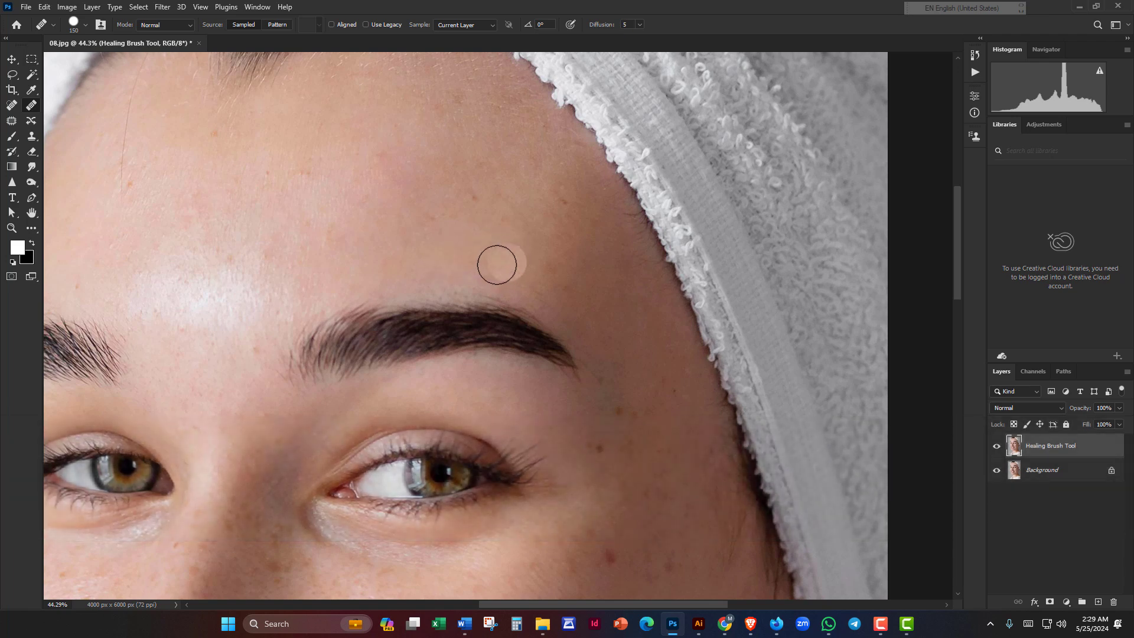
Step: Heal a spot on the upper forehead, then undo the towel-textured patch it left
{"action": "key", "text": "space"}
{"action": "left_click_drag", "start_coordinate": [479, 230], "coordinate": [479, 295]}
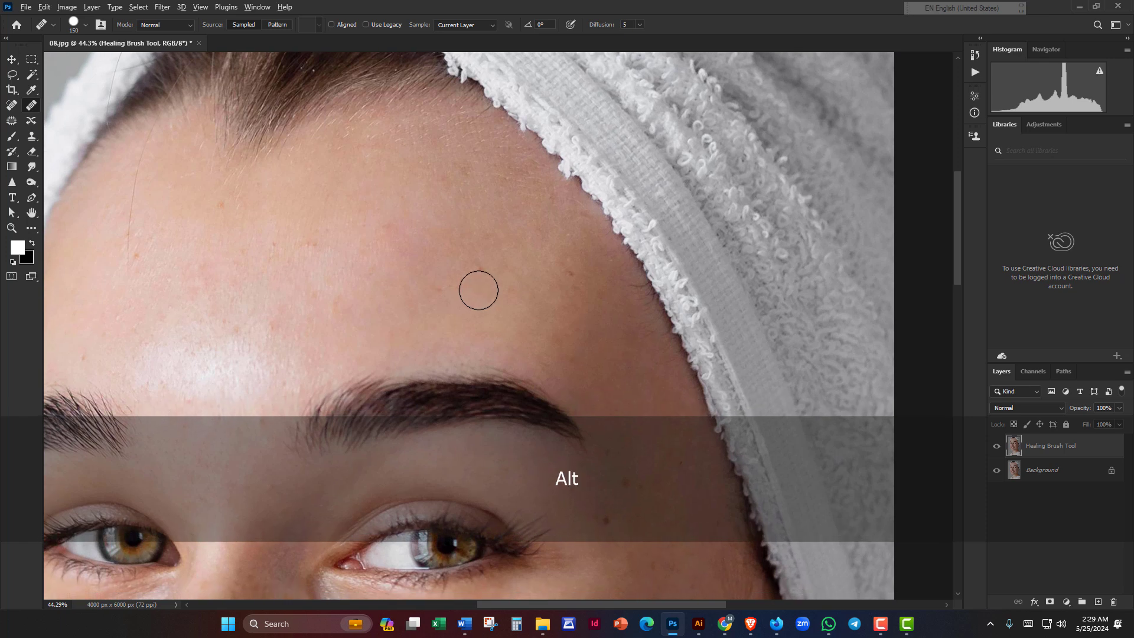
{"action": "scroll", "coordinate": [479, 291], "scroll_direction": "down", "scroll_amount": 1}
{"action": "key", "text": "space"}
{"action": "left_click_drag", "start_coordinate": [432, 160], "coordinate": [401, 215]}
{"action": "key", "text": "alt"}
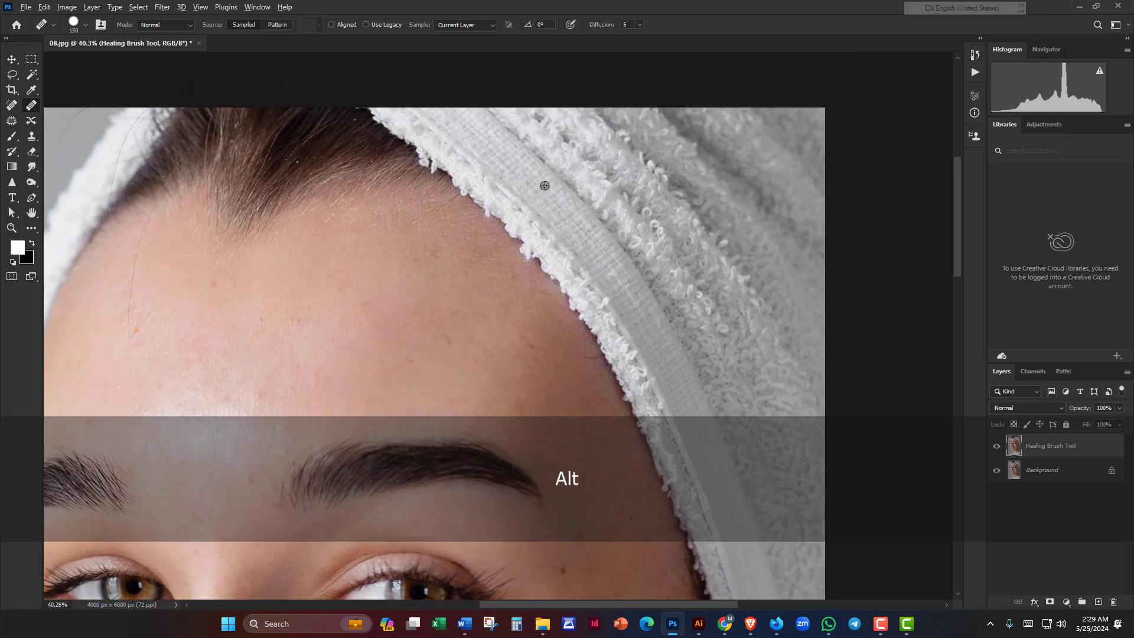
{"action": "left_click", "coordinate": [547, 186], "text": "alt"}
{"action": "left_click", "coordinate": [445, 339]}
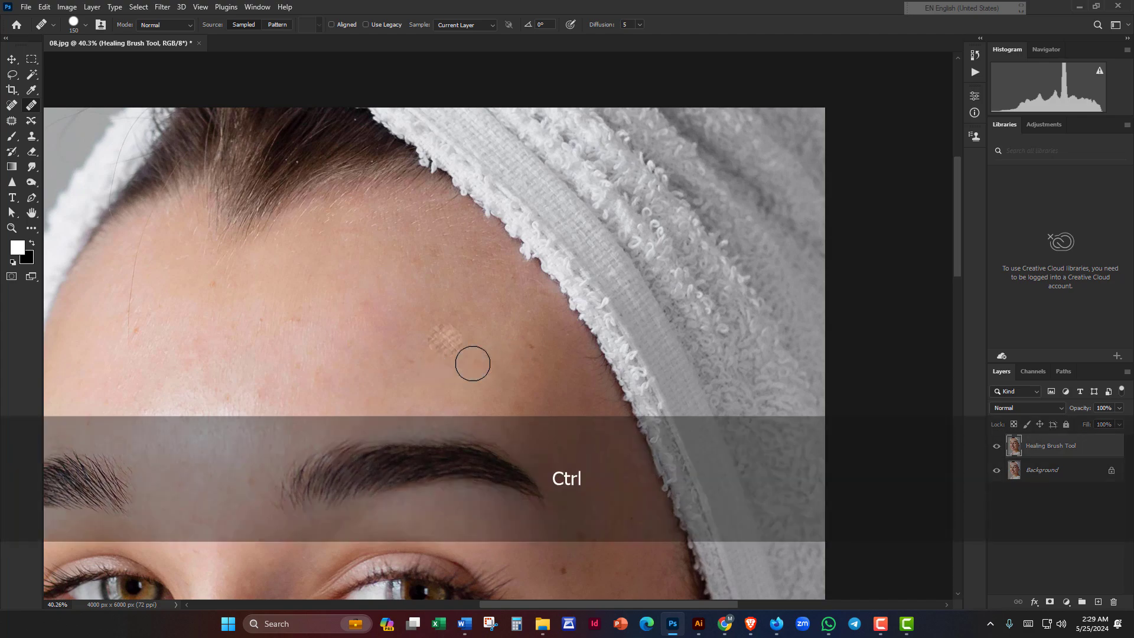
{"action": "key", "text": "ctrl+z"}
Step: Sample clean forehead skin as the source and move the view down to the nose and cheek
{"action": "scroll", "coordinate": [466, 362], "scroll_direction": "up", "scroll_amount": 3}
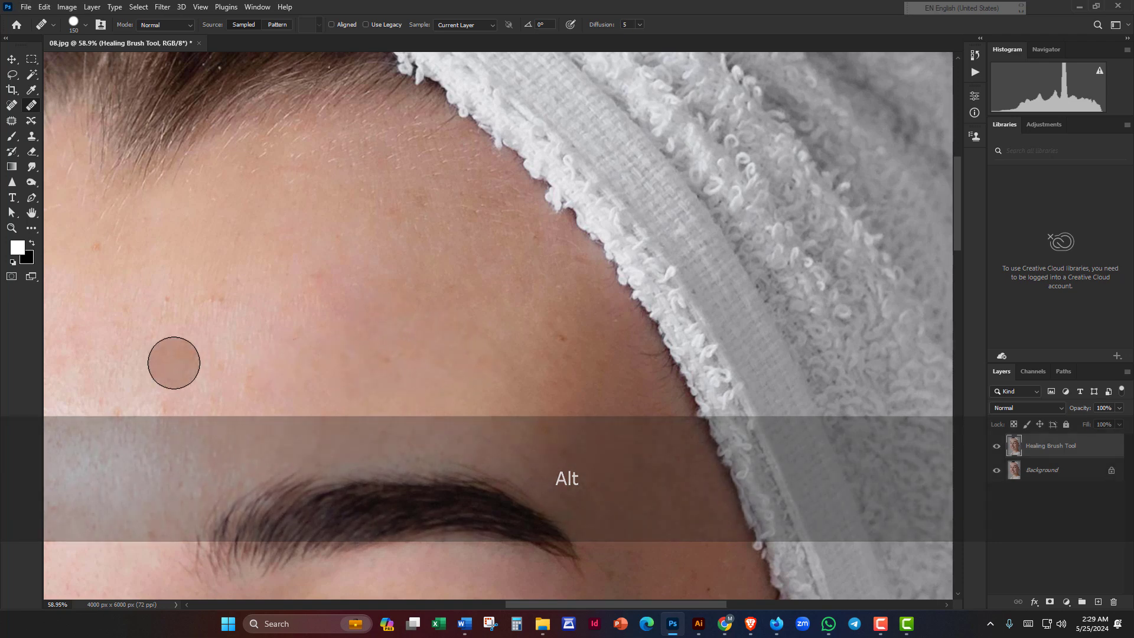
{"action": "left_click_drag", "start_coordinate": [482, 356], "coordinate": [385, 257]}
{"action": "left_click", "coordinate": [433, 268], "text": "alt"}
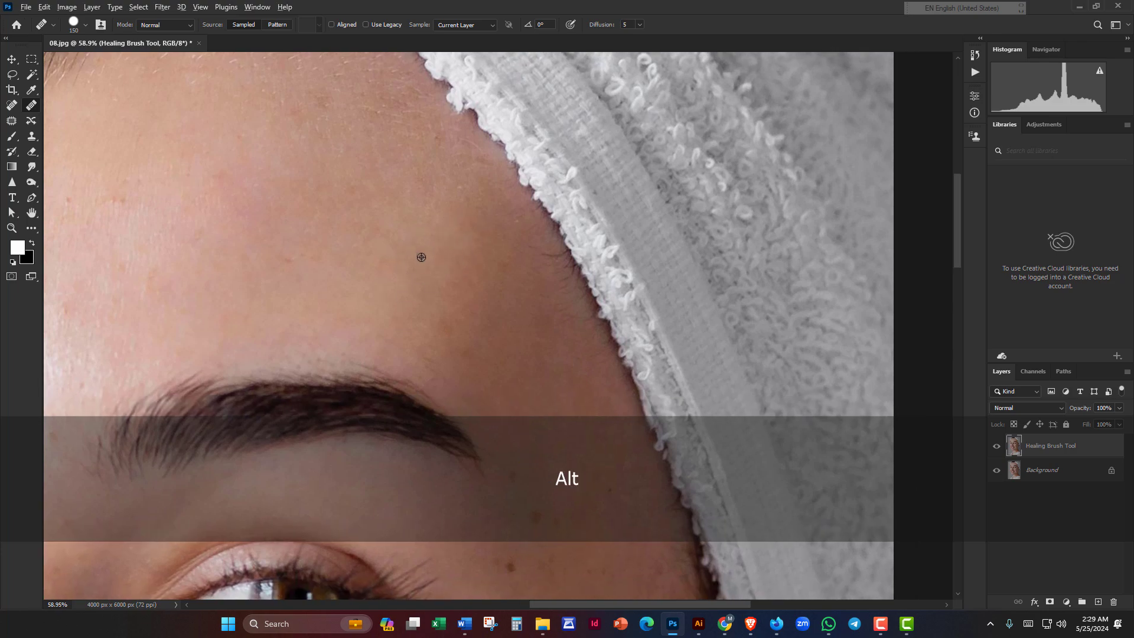
{"action": "scroll", "coordinate": [421, 257], "scroll_direction": "down", "scroll_amount": 2}
{"action": "left_click_drag", "start_coordinate": [508, 290], "coordinate": [697, 307]}
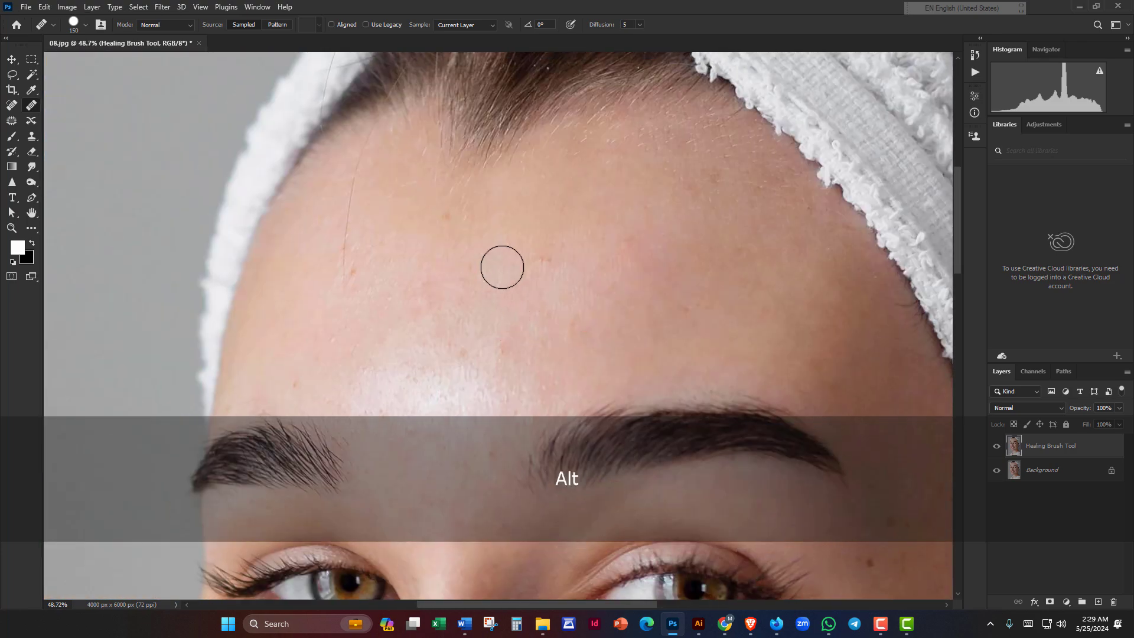
{"action": "left_click_drag", "start_coordinate": [502, 267], "coordinate": [523, 341]}
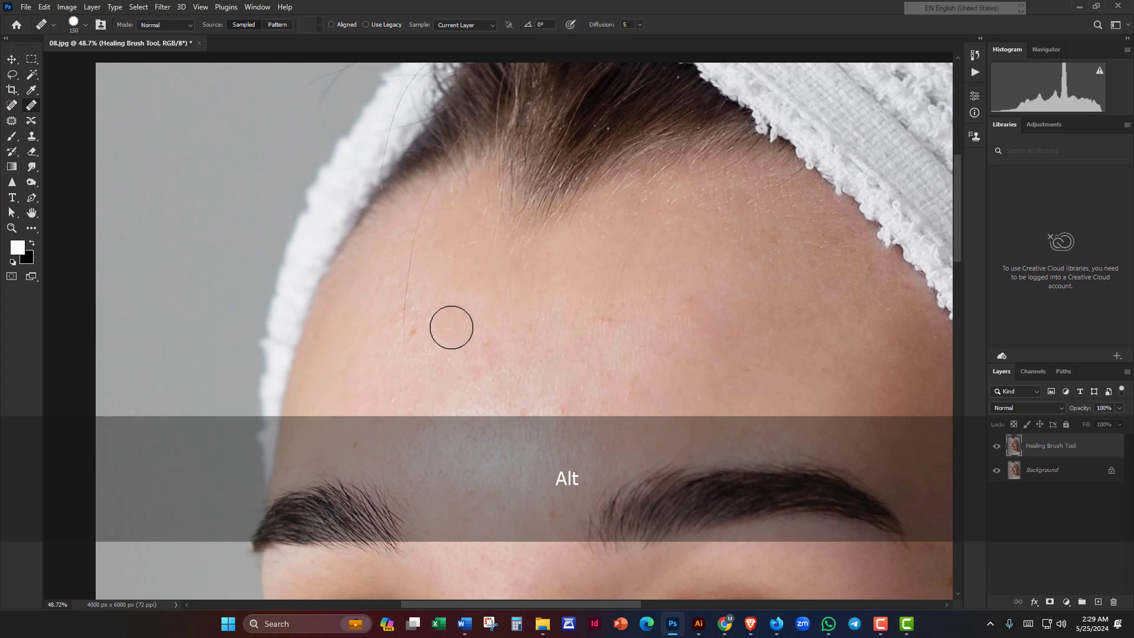
{"action": "left_click_drag", "start_coordinate": [452, 328], "coordinate": [602, 346]}
{"action": "left_click_drag", "start_coordinate": [549, 378], "coordinate": [580, 245]}
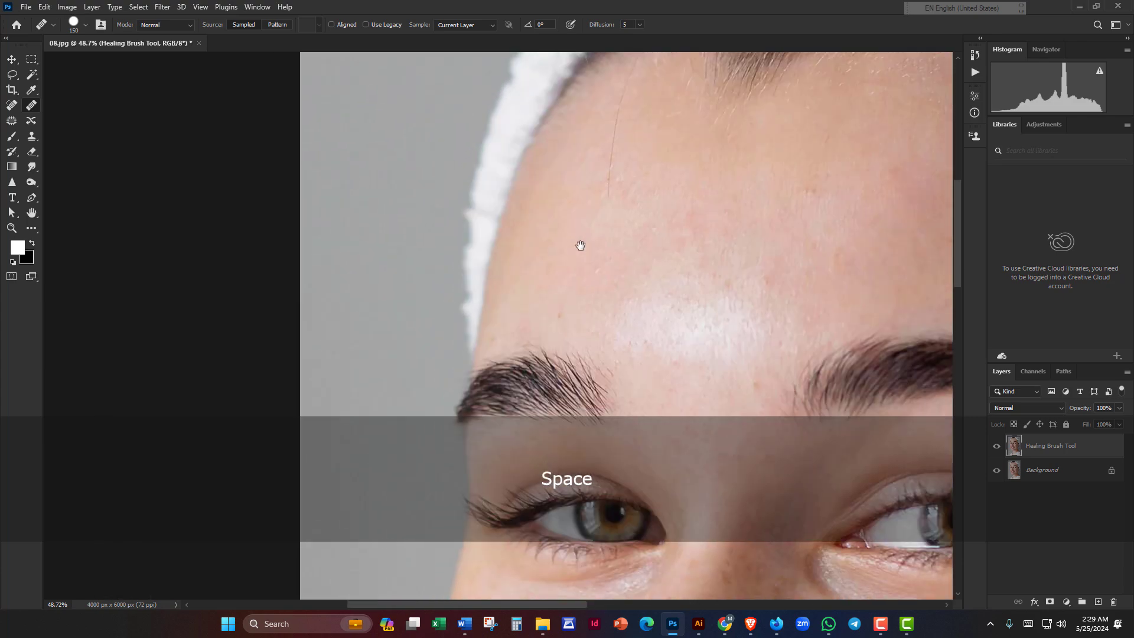
{"action": "left_click_drag", "start_coordinate": [776, 259], "coordinate": [475, 357]}
{"action": "scroll", "coordinate": [499, 293], "scroll_direction": "down", "scroll_amount": 3}
{"action": "scroll", "coordinate": [474, 357], "scroll_direction": "up", "scroll_amount": 3}
{"action": "scroll", "coordinate": [475, 356], "scroll_direction": "down", "scroll_amount": 3}
{"action": "scroll", "coordinate": [491, 344], "scroll_direction": "up", "scroll_amount": 3}
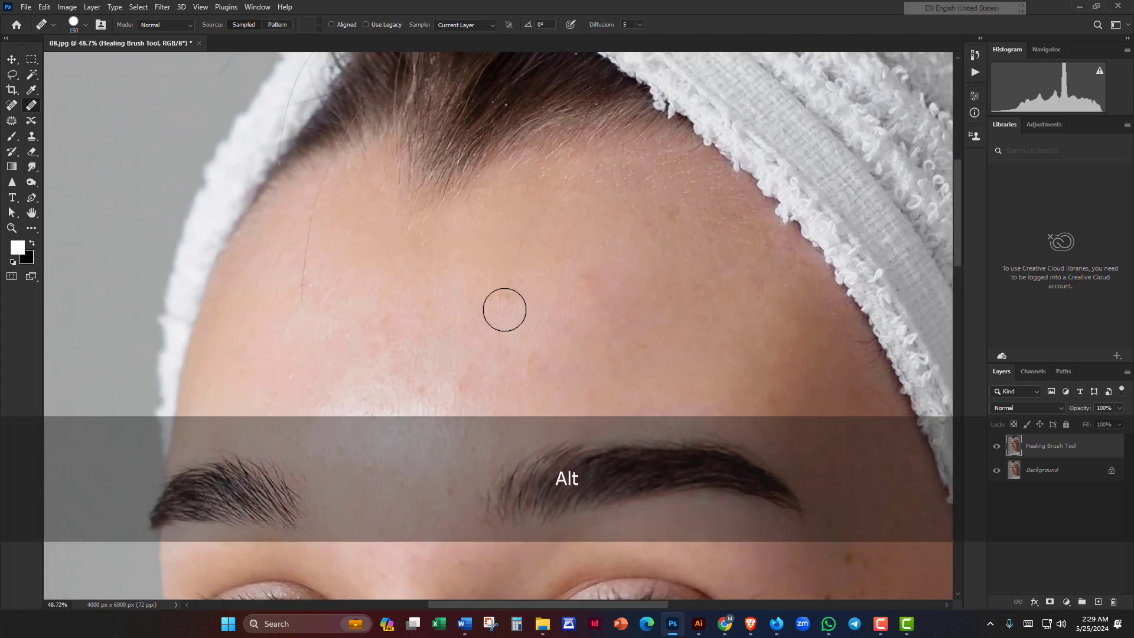
{"action": "left_click_drag", "start_coordinate": [470, 299], "coordinate": [464, 59]}
{"action": "scroll", "coordinate": [451, 241], "scroll_direction": "down", "scroll_amount": 1}
{"action": "left_click_drag", "start_coordinate": [413, 337], "coordinate": [686, 165]}
{"action": "mouse_move", "coordinate": [540, 339]}
{"action": "left_mouse_down"}
{"action": "mouse_move", "coordinate": [561, 226]}
{"action": "mouse_move", "coordinate": [551, 301]}
{"action": "mouse_move", "coordinate": [587, 261]}
{"action": "mouse_move", "coordinate": [547, 236]}
{"action": "mouse_move", "coordinate": [549, 193]}
{"action": "left_mouse_up"}
{"action": "scroll", "coordinate": [561, 226], "scroll_direction": "down", "scroll_amount": 2}
{"action": "scroll", "coordinate": [549, 277], "scroll_direction": "up", "scroll_amount": 5}
Step: Heal the freckles and spots along the cheek and face edge, resampling clean cheek skin between them
{"action": "left_click", "coordinate": [541, 252]}
{"action": "left_click", "coordinate": [564, 273], "text": "alt"}
{"action": "left_click", "coordinate": [537, 261]}
{"action": "scroll", "coordinate": [555, 273], "scroll_direction": "up", "scroll_amount": 2}
{"action": "mouse_move", "coordinate": [579, 292]}
{"action": "left_mouse_down"}
{"action": "mouse_move", "coordinate": [524, 280]}
{"action": "mouse_move", "coordinate": [487, 215]}
{"action": "left_mouse_up"}
{"action": "left_click", "coordinate": [519, 248], "text": "alt"}
{"action": "left_click", "coordinate": [479, 236]}
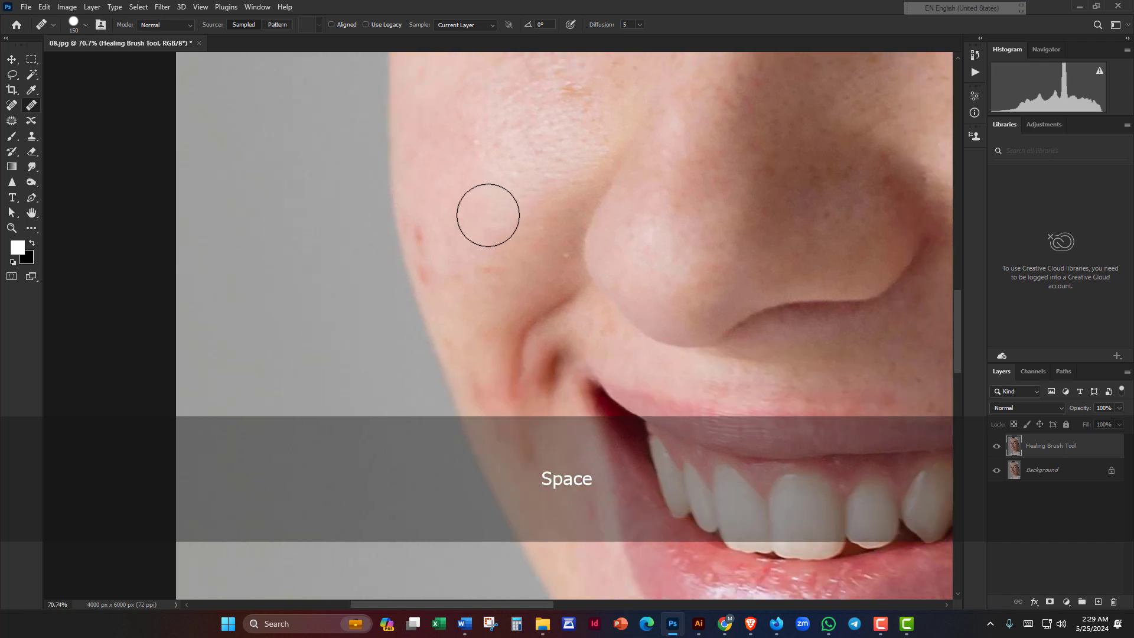
{"action": "left_click", "coordinate": [441, 230]}
{"action": "left_click_drag", "start_coordinate": [475, 268], "coordinate": [466, 223]}
{"action": "left_click", "coordinate": [467, 224], "text": "alt"}
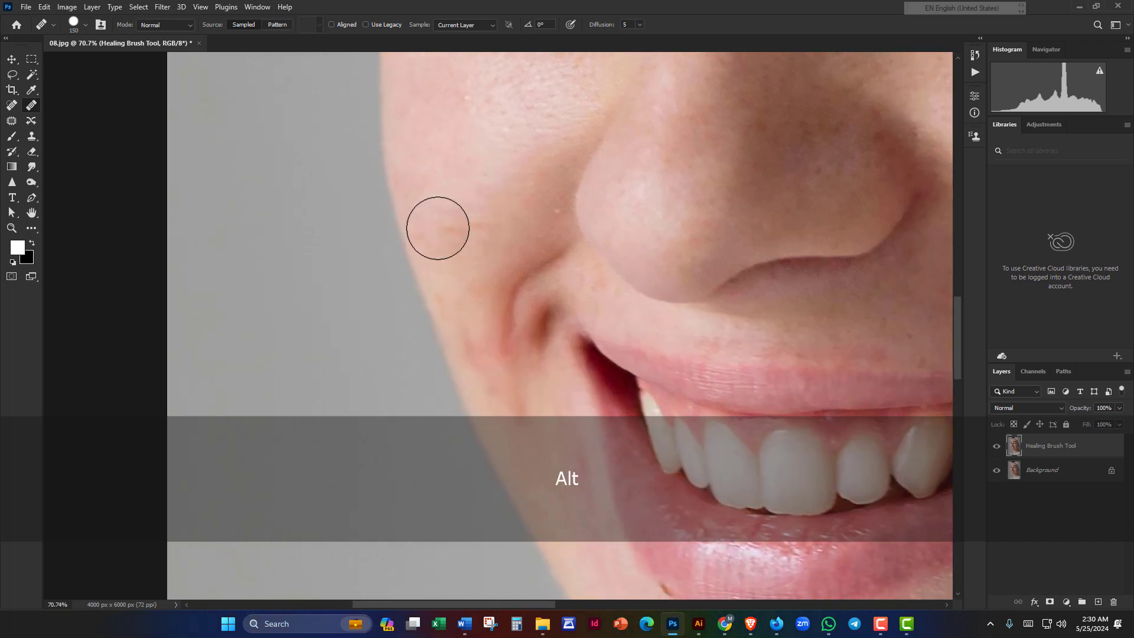
{"action": "left_click", "coordinate": [438, 228]}
Step: Heal the spot on the temple and a spot on the cheek beside it
{"action": "scroll", "coordinate": [476, 228], "scroll_direction": "down", "scroll_amount": 3}
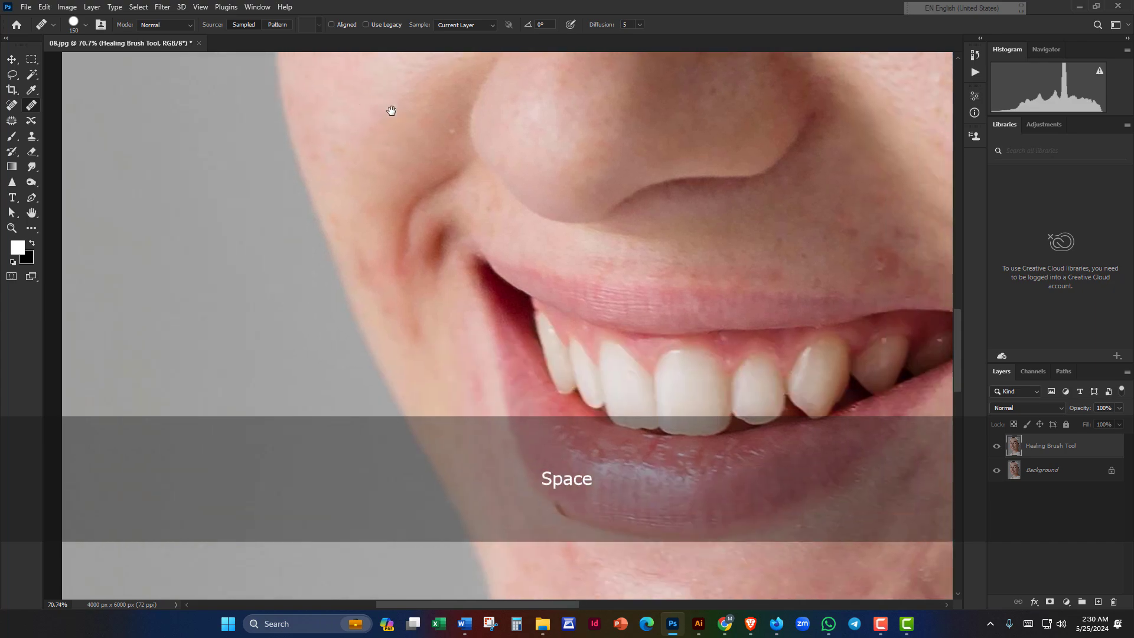
{"action": "left_click_drag", "start_coordinate": [299, 125], "coordinate": [300, 334]}
{"action": "left_click_drag", "start_coordinate": [777, 253], "coordinate": [452, 255]}
{"action": "scroll", "coordinate": [452, 255], "scroll_direction": "down", "scroll_amount": 3}
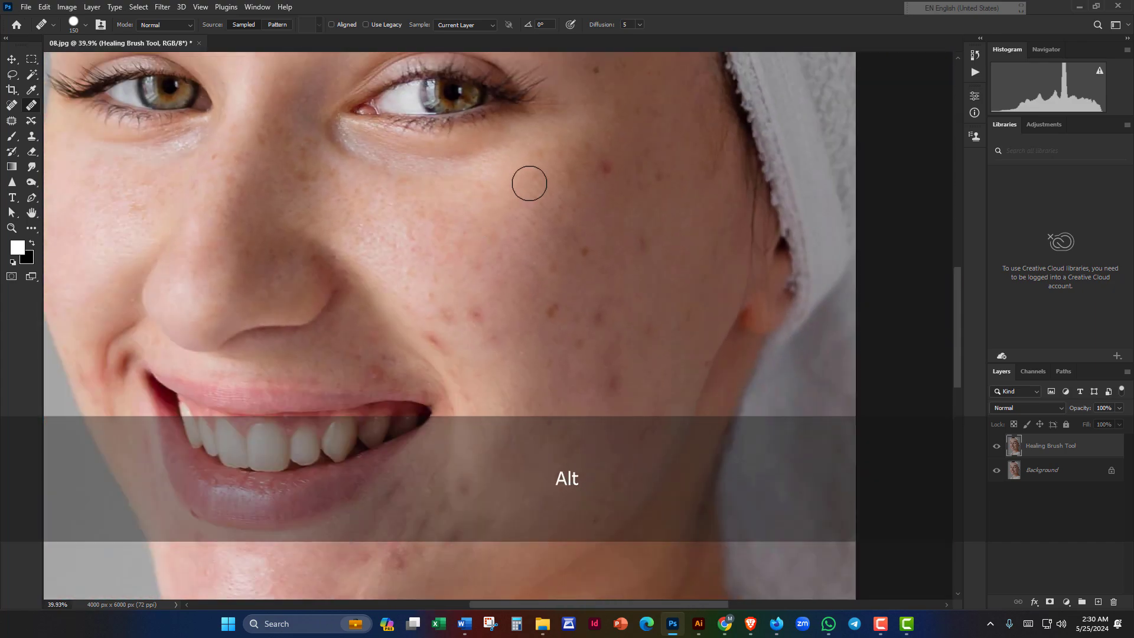
{"action": "left_click_drag", "start_coordinate": [533, 176], "coordinate": [378, 340]}
{"action": "scroll", "coordinate": [392, 337], "scroll_direction": "up", "scroll_amount": 2}
{"action": "mouse_move", "coordinate": [496, 248]}
{"action": "left_mouse_down"}
{"action": "mouse_move", "coordinate": [390, 363]}
{"action": "mouse_move", "coordinate": [352, 167]}
{"action": "left_mouse_up"}
{"action": "left_click", "coordinate": [353, 376], "text": "alt"}
{"action": "left_click", "coordinate": [346, 336]}
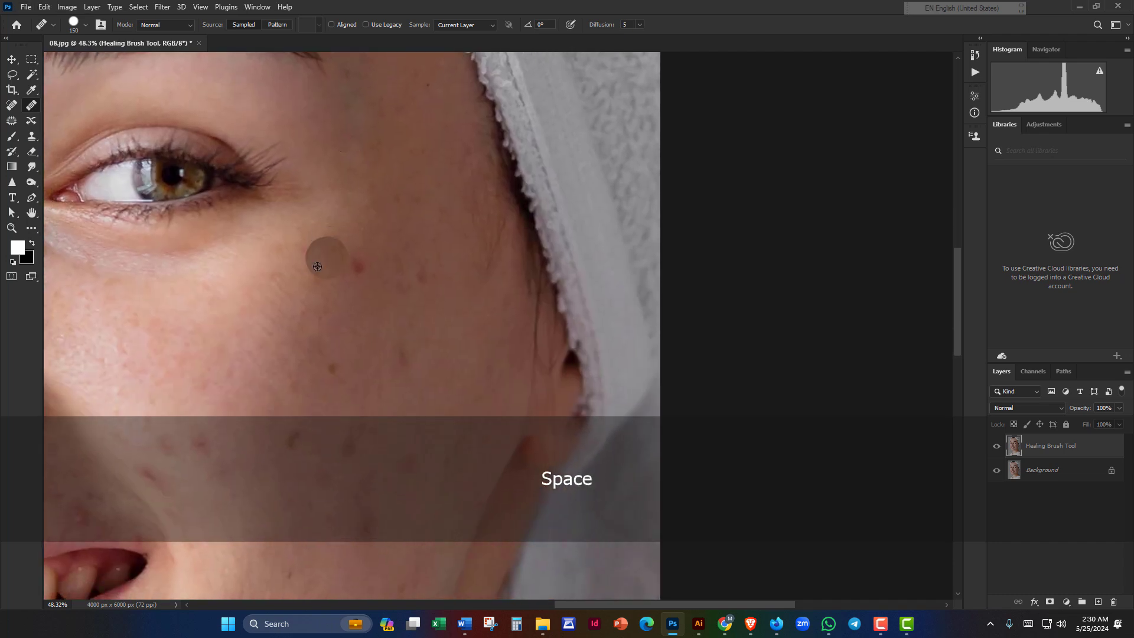
{"action": "left_click", "coordinate": [314, 272], "text": "alt"}
{"action": "left_click", "coordinate": [353, 269]}
Step: Cover the remaining temple spot and the brown cheek spots with nearby clean skin
{"action": "mouse_move", "coordinate": [294, 296]}
{"action": "left_mouse_down"}
{"action": "mouse_move", "coordinate": [456, 182]}
{"action": "mouse_move", "coordinate": [343, 285]}
{"action": "mouse_move", "coordinate": [369, 222]}
{"action": "left_mouse_up"}
{"action": "left_click", "coordinate": [418, 233], "text": "alt"}
{"action": "left_click", "coordinate": [470, 197]}
{"action": "left_click", "coordinate": [446, 195], "text": "alt"}
{"action": "left_click", "coordinate": [524, 127]}
{"action": "left_click", "coordinate": [375, 264], "text": "alt"}
{"action": "left_click", "coordinate": [394, 305]}
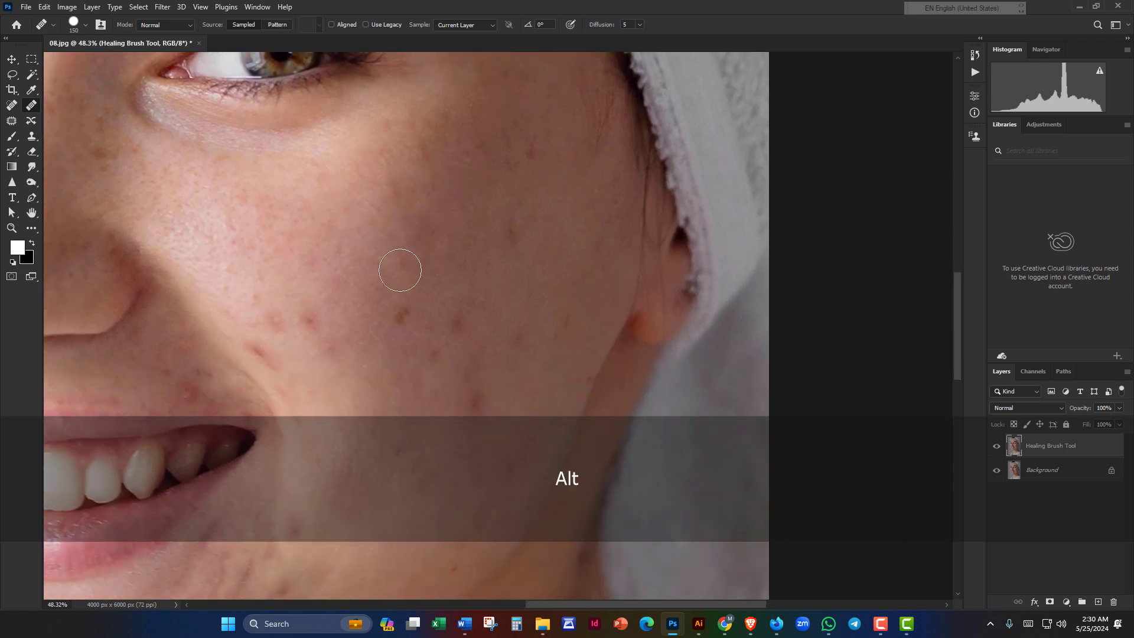
{"action": "left_click", "coordinate": [400, 270]}
{"action": "left_click_drag", "start_coordinate": [368, 268], "coordinate": [390, 228]}
{"action": "left_click", "coordinate": [381, 194], "text": "alt"}
{"action": "left_click", "coordinate": [416, 276]}
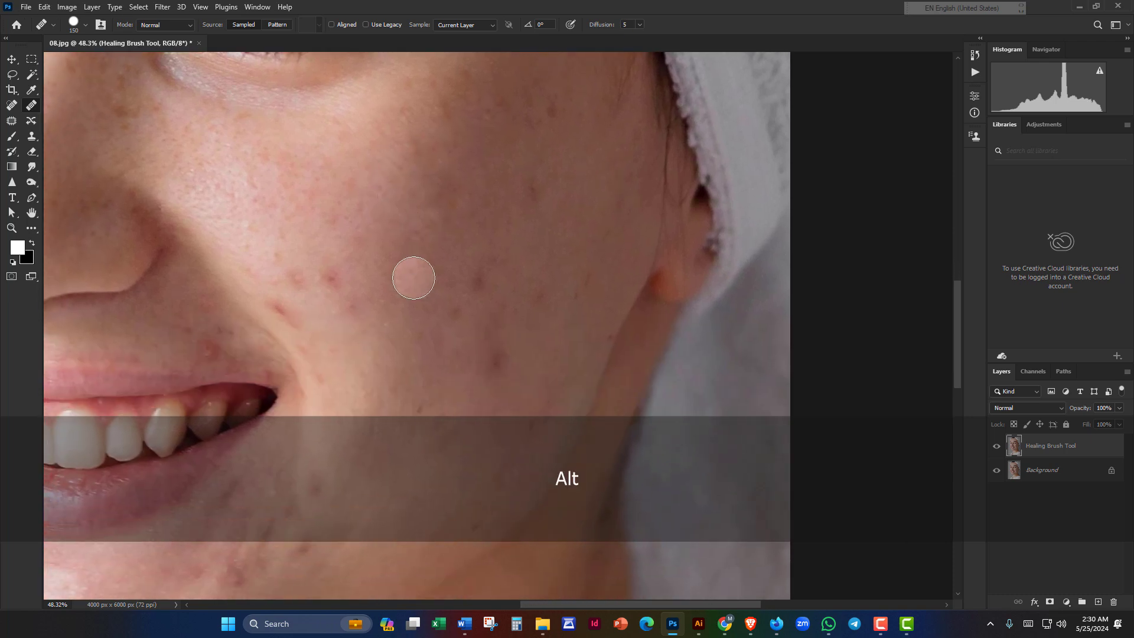
{"action": "left_click_drag", "start_coordinate": [423, 285], "coordinate": [411, 221]}
{"action": "left_click", "coordinate": [436, 223], "text": "alt"}
{"action": "left_click", "coordinate": [471, 220]}
Step: Move the view from the eye and temple down to the cheek and mouth
{"action": "left_click_drag", "start_coordinate": [446, 165], "coordinate": [377, 309]}
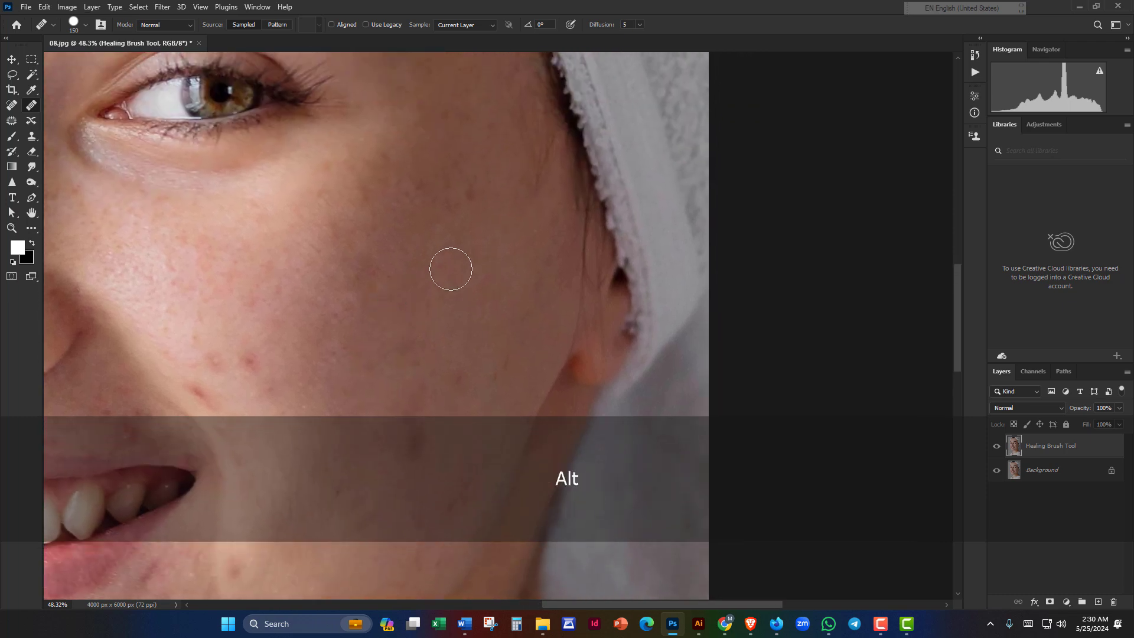
{"action": "left_click_drag", "start_coordinate": [450, 268], "coordinate": [356, 363]}
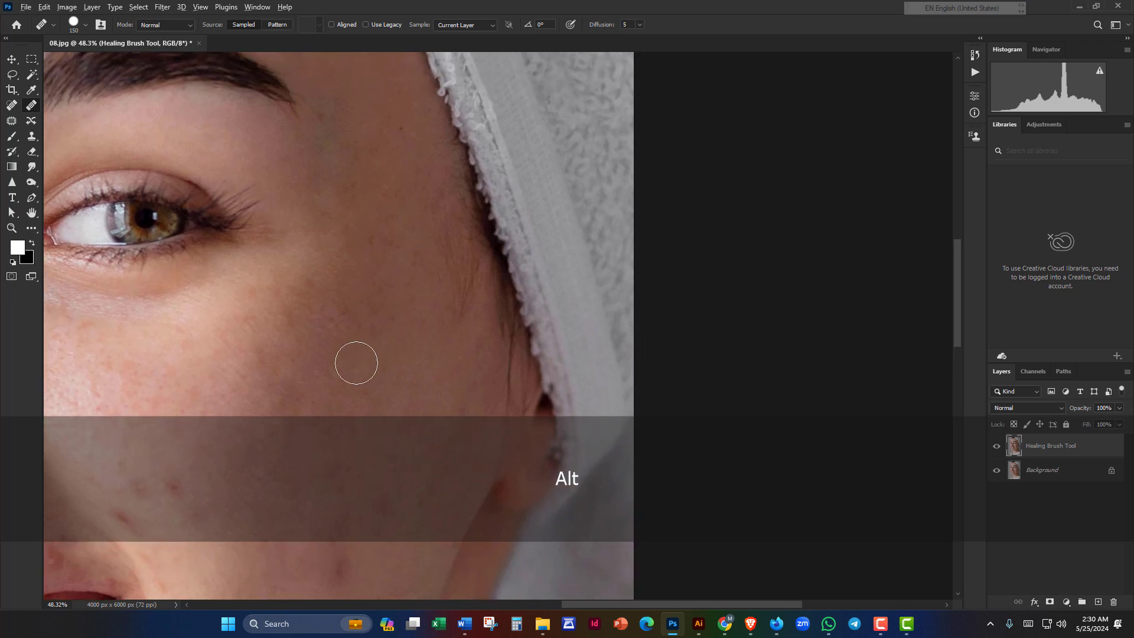
{"action": "mouse_move", "coordinate": [395, 302]}
{"action": "left_mouse_down"}
{"action": "mouse_move", "coordinate": [358, 347]}
{"action": "mouse_move", "coordinate": [377, 329]}
{"action": "mouse_move", "coordinate": [394, 377]}
{"action": "mouse_move", "coordinate": [391, 329]}
{"action": "left_mouse_up"}
{"action": "left_click_drag", "start_coordinate": [355, 425], "coordinate": [413, 258]}
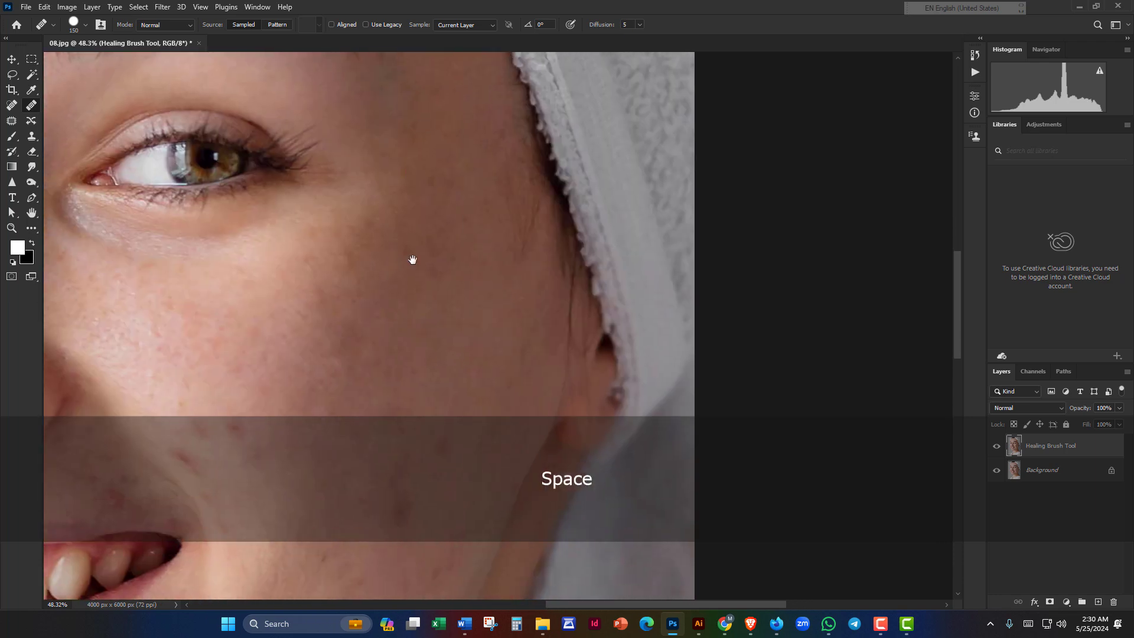
{"action": "left_click_drag", "start_coordinate": [417, 356], "coordinate": [449, 264]}
{"action": "left_click_drag", "start_coordinate": [299, 361], "coordinate": [410, 230]}
Step: Heal four blemishes on the cheek, sampling clean nearby skin for each
{"action": "key", "text": "alt"}
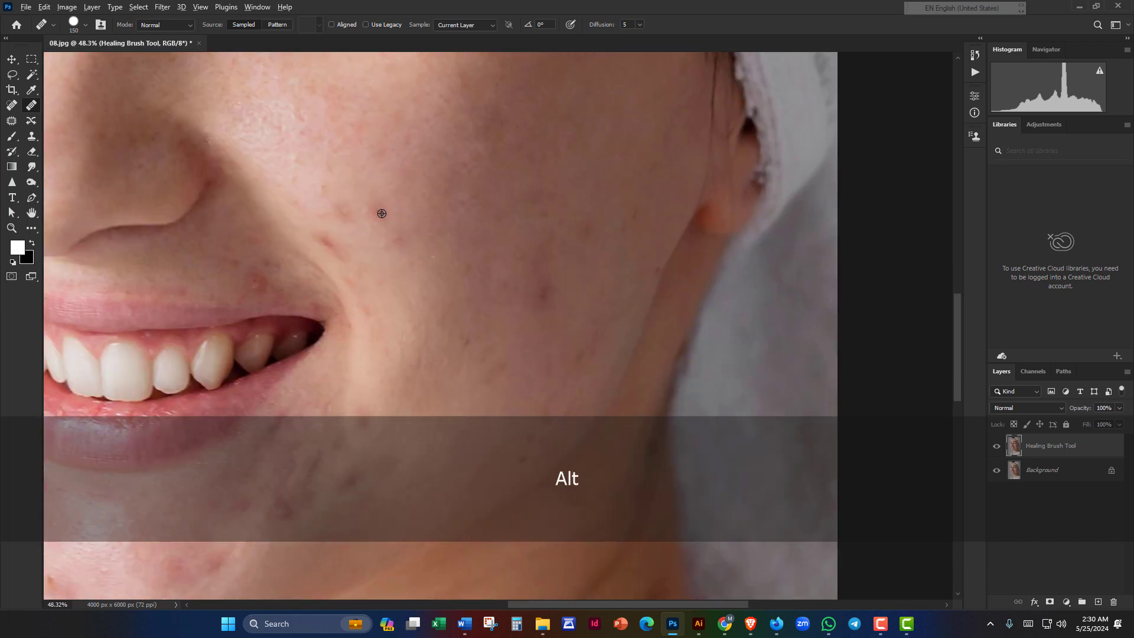
{"action": "left_click", "coordinate": [398, 194], "text": "alt"}
{"action": "left_click", "coordinate": [374, 212]}
{"action": "left_click", "coordinate": [386, 186], "text": "alt"}
{"action": "left_click", "coordinate": [349, 211]}
{"action": "left_click", "coordinate": [372, 182], "text": "alt"}
{"action": "left_click", "coordinate": [337, 234]}
{"action": "left_click", "coordinate": [352, 194], "text": "alt"}
{"action": "left_click", "coordinate": [340, 227]}
Step: Heal two more cheek spots from freshly sampled clean skin
{"action": "mouse_move", "coordinate": [364, 205]}
{"action": "left_mouse_down"}
{"action": "mouse_move", "coordinate": [355, 177]}
{"action": "mouse_move", "coordinate": [291, 289]}
{"action": "left_mouse_up"}
{"action": "left_click", "coordinate": [351, 185], "text": "alt"}
{"action": "left_click", "coordinate": [339, 222]}
{"action": "left_click", "coordinate": [324, 235], "text": "alt"}
{"action": "left_click", "coordinate": [337, 286]}
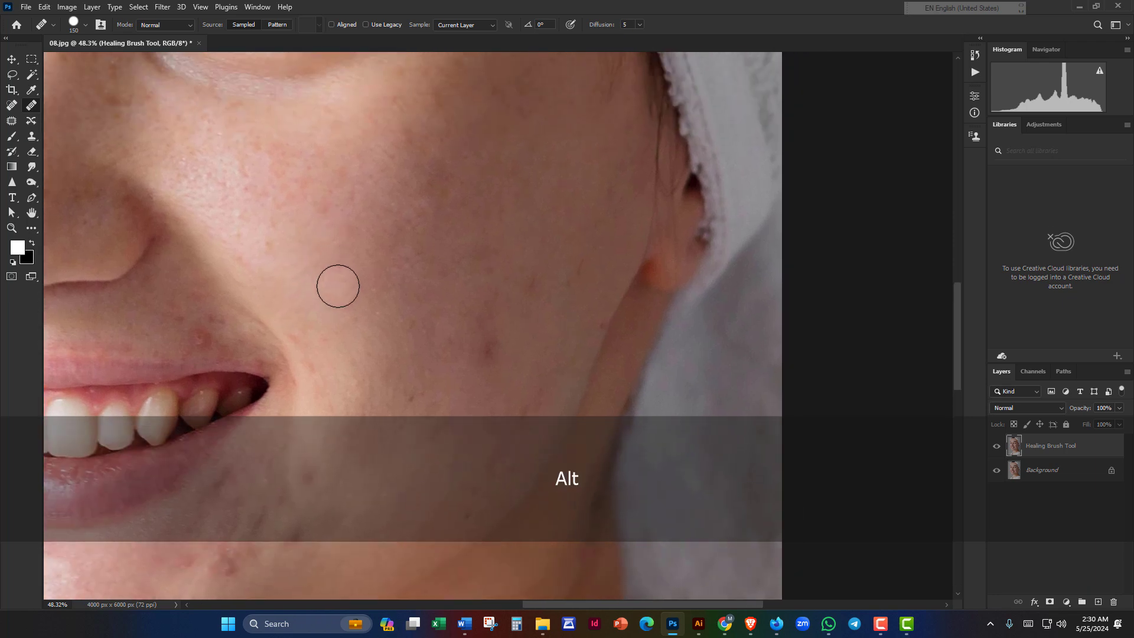
Step: Move along the lower cheek and jawline, sampling clean skin near the jaw
{"action": "left_click_drag", "start_coordinate": [343, 183], "coordinate": [326, 50]}
{"action": "left_click_drag", "start_coordinate": [468, 222], "coordinate": [402, 343]}
{"action": "left_click_drag", "start_coordinate": [436, 304], "coordinate": [499, 291]}
{"action": "mouse_move", "coordinate": [448, 381]}
{"action": "left_mouse_down"}
{"action": "mouse_move", "coordinate": [532, 213]}
{"action": "mouse_move", "coordinate": [478, 249]}
{"action": "left_mouse_up"}
{"action": "left_click", "coordinate": [521, 214], "text": "alt"}
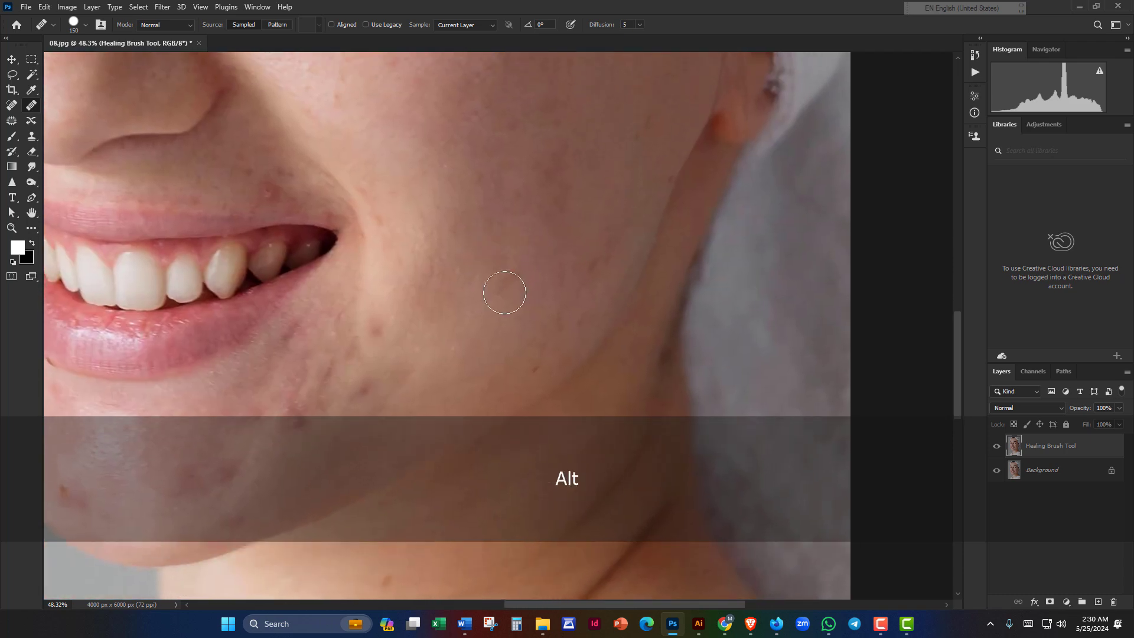
{"action": "left_click_drag", "start_coordinate": [511, 287], "coordinate": [379, 364]}
{"action": "left_click", "coordinate": [395, 327], "text": "alt"}
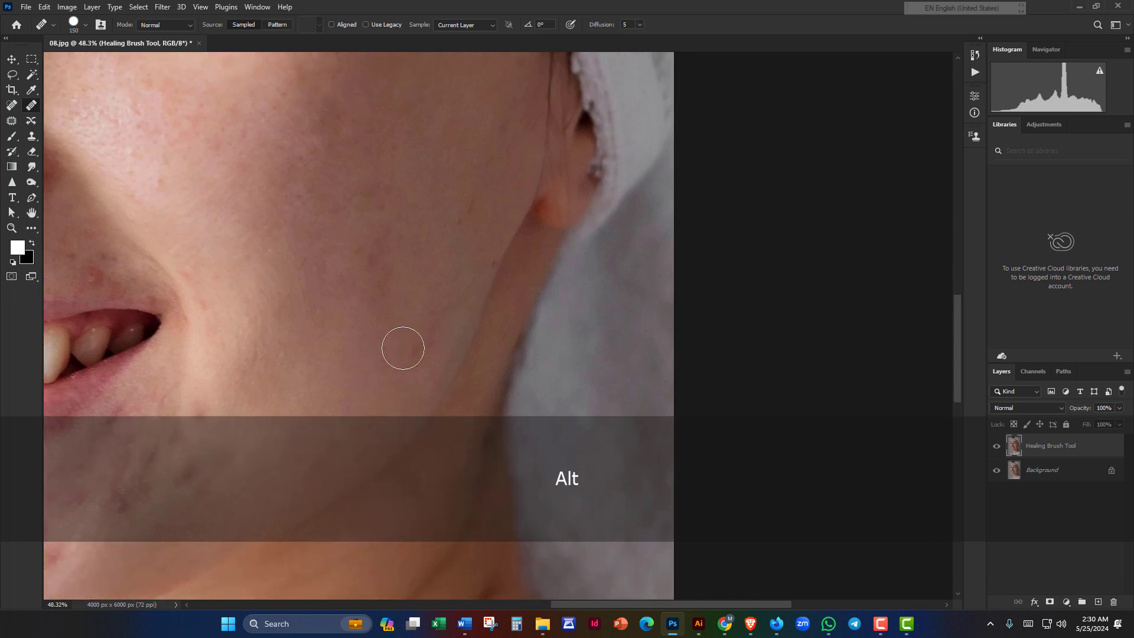
{"action": "left_click_drag", "start_coordinate": [420, 291], "coordinate": [403, 345]}
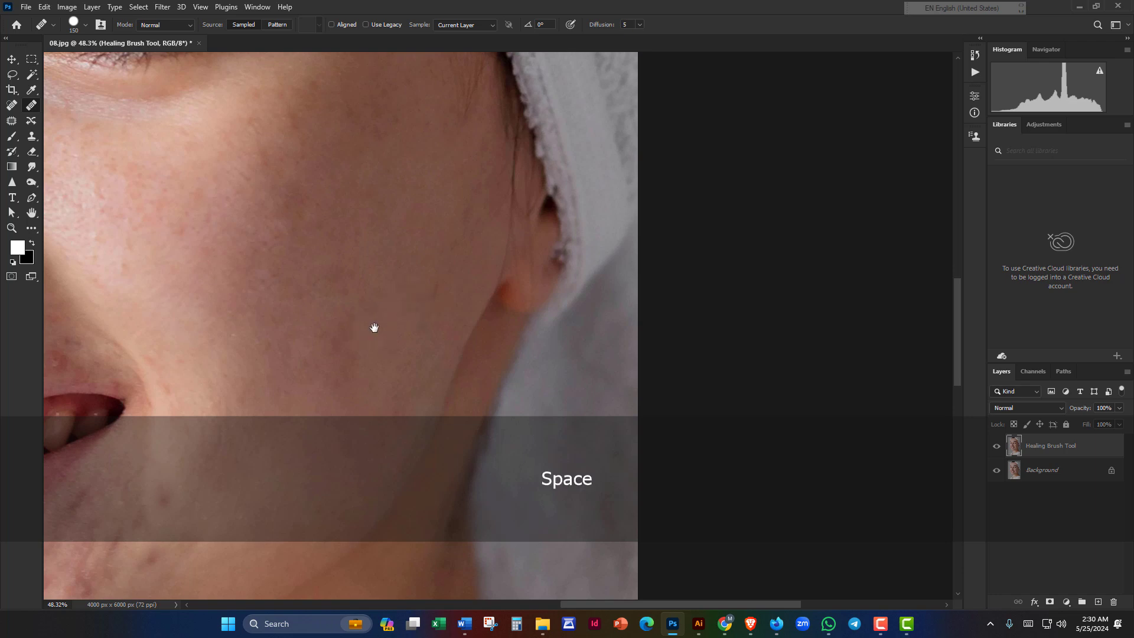
{"action": "left_click_drag", "start_coordinate": [375, 327], "coordinate": [344, 417]}
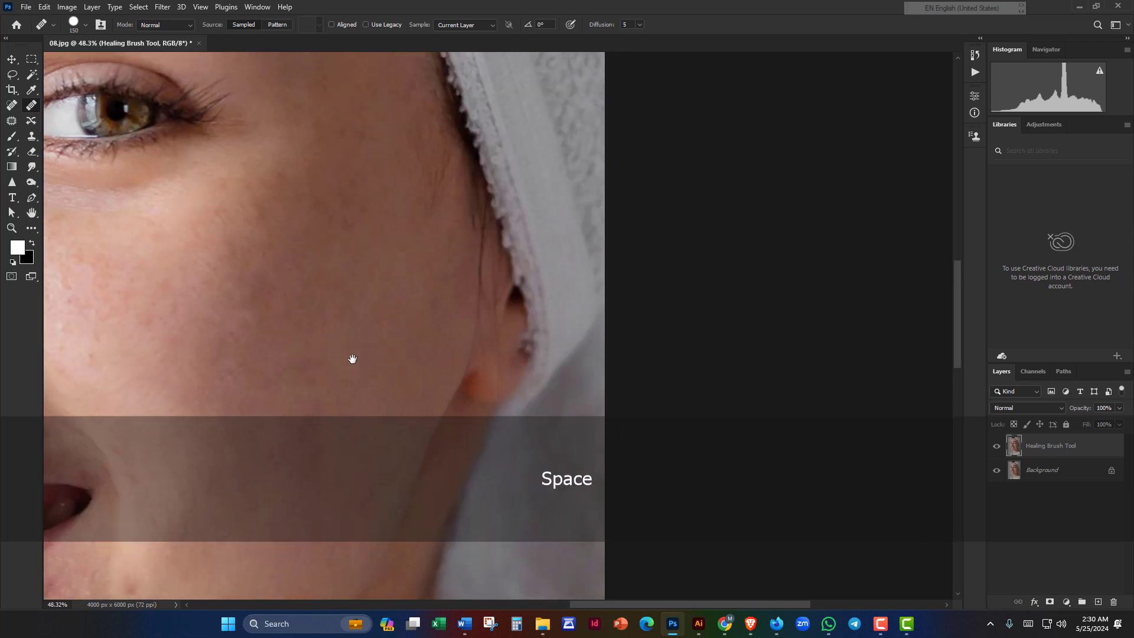
{"action": "mouse_move", "coordinate": [352, 360]}
{"action": "left_mouse_down"}
{"action": "mouse_move", "coordinate": [572, 362]}
{"action": "mouse_move", "coordinate": [474, 301]}
{"action": "mouse_move", "coordinate": [539, 142]}
{"action": "mouse_move", "coordinate": [550, 151]}
{"action": "mouse_move", "coordinate": [548, 321]}
{"action": "left_mouse_up"}
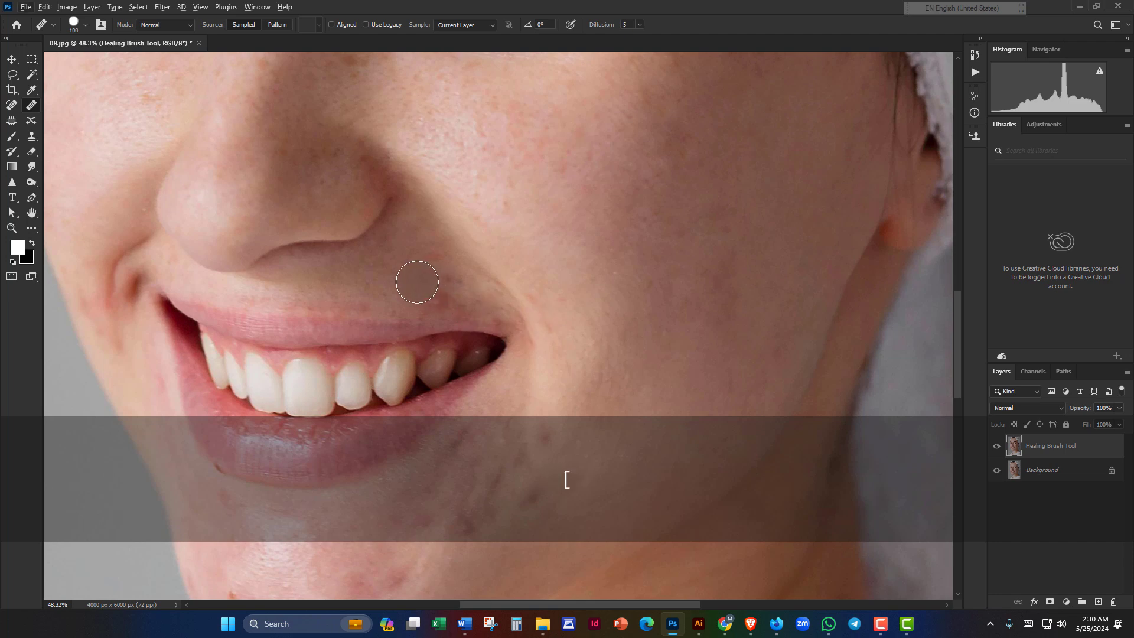
Step: Bring the mouth corner into view and enlarge the healing brush to 150
{"action": "key", "text": "alt"}
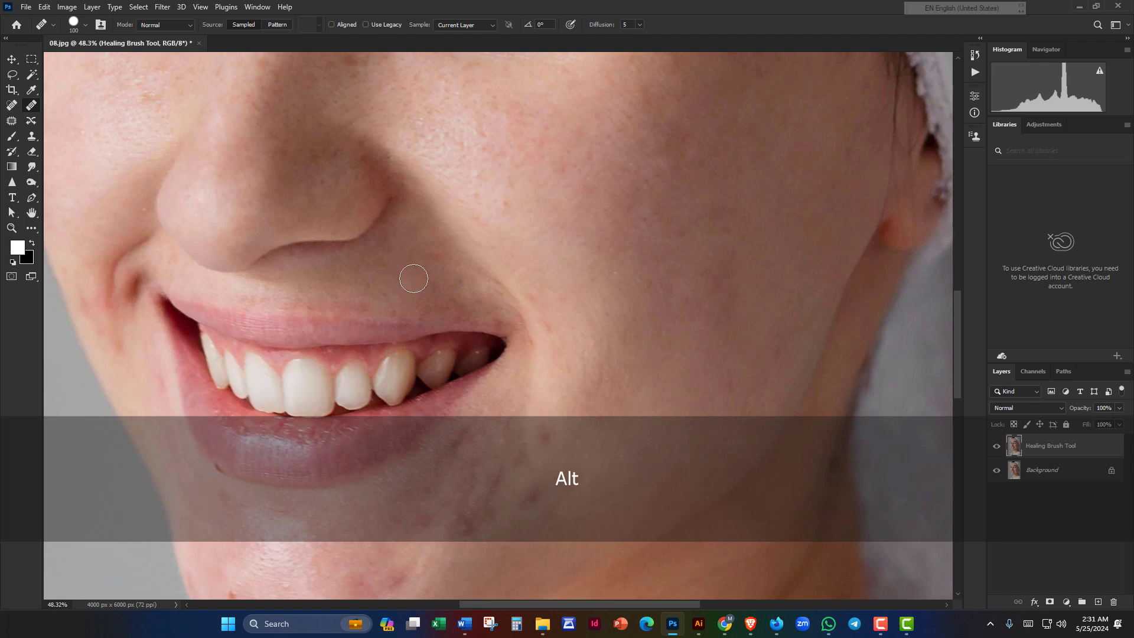
{"action": "mouse_move", "coordinate": [413, 278]}
{"action": "left_mouse_down"}
{"action": "mouse_move", "coordinate": [378, 339]}
{"action": "mouse_move", "coordinate": [450, 243]}
{"action": "mouse_move", "coordinate": [488, 152]}
{"action": "left_mouse_up"}
{"action": "key", "text": "alt"}
{"action": "key", "text": "alt"}
{"action": "key", "text": "alt"}
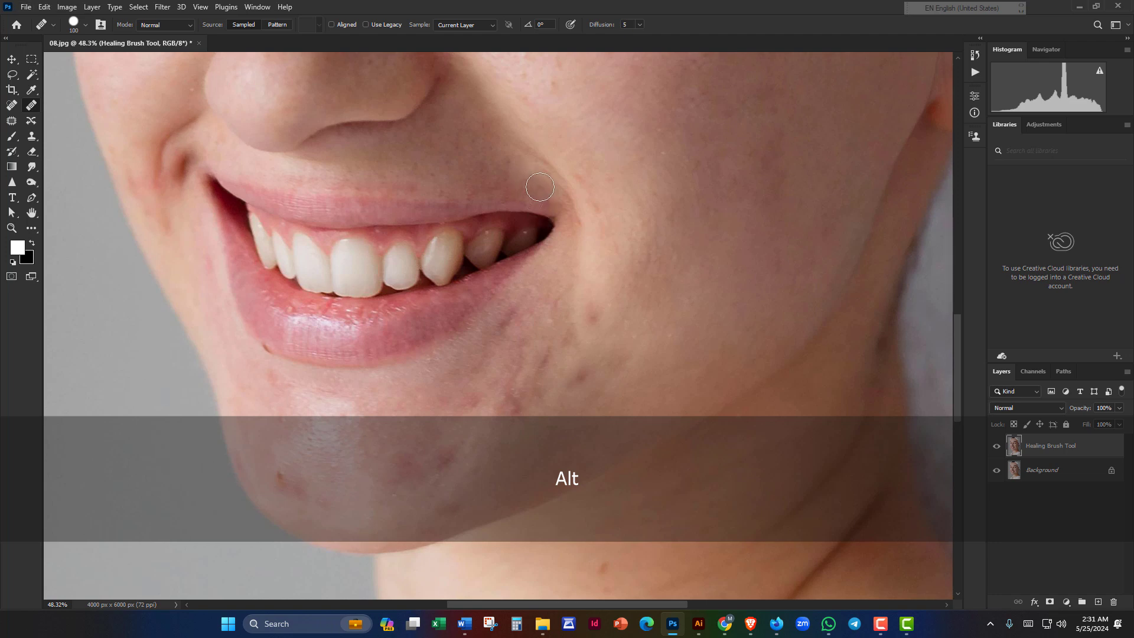
{"action": "mouse_move", "coordinate": [540, 187]}
{"action": "left_mouse_down"}
{"action": "mouse_move", "coordinate": [542, 131]}
{"action": "mouse_move", "coordinate": [567, 112]}
{"action": "left_mouse_up"}
{"action": "key", "text": "alt"}
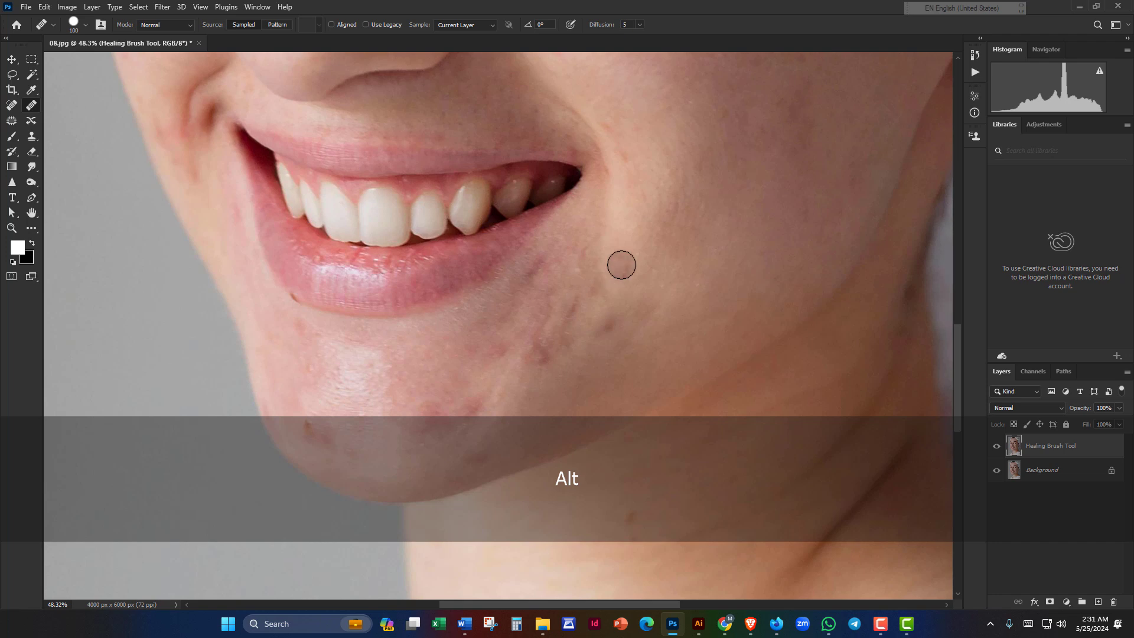
{"action": "key", "text": "]"}
{"action": "key", "text": "]"}
{"action": "left_click_drag", "start_coordinate": [626, 299], "coordinate": [647, 244]}
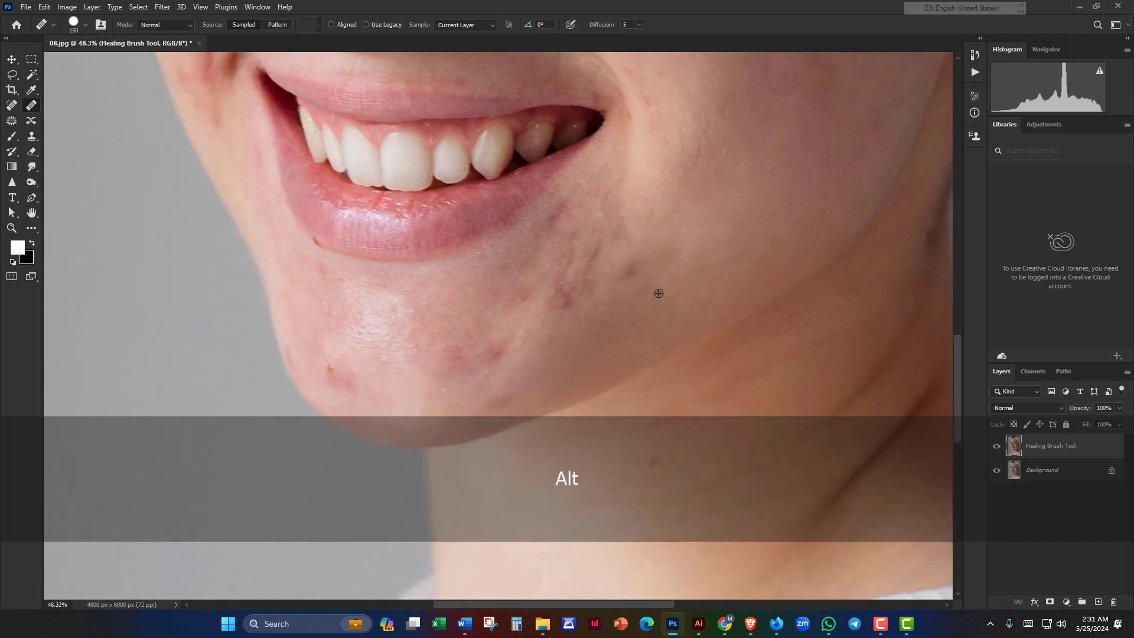
Step: Heal the spots below the mouth corner, including the two dark cheek spots
{"action": "left_click", "coordinate": [649, 281], "text": "alt"}
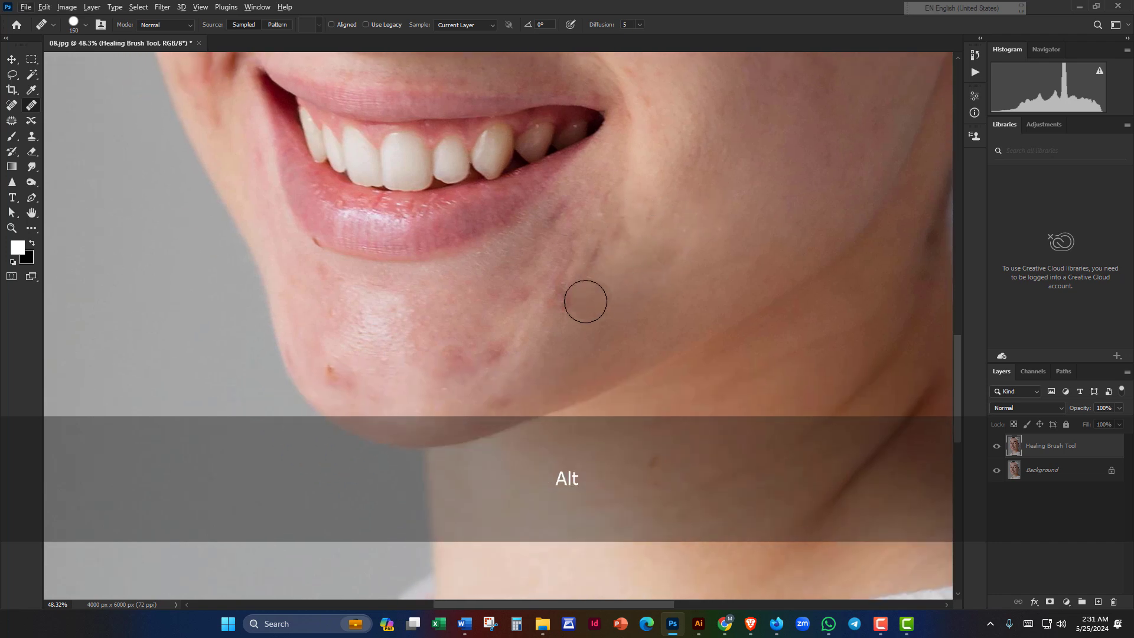
{"action": "left_click", "coordinate": [566, 302]}
{"action": "left_click", "coordinate": [601, 319], "text": "alt"}
{"action": "left_click", "coordinate": [580, 287]}
{"action": "left_click", "coordinate": [562, 325], "text": "alt"}
{"action": "left_click", "coordinate": [591, 269]}
{"action": "left_click", "coordinate": [602, 260]}
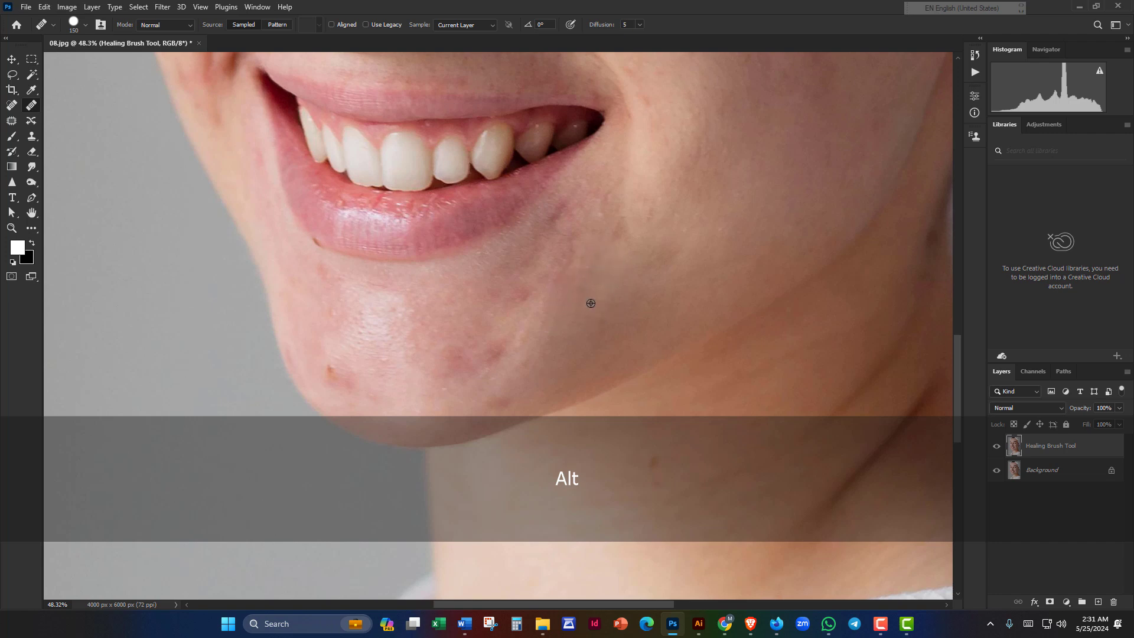
{"action": "left_click", "coordinate": [591, 303], "text": "alt"}
{"action": "left_click", "coordinate": [619, 238]}
{"action": "left_click", "coordinate": [604, 291], "text": "alt"}
{"action": "left_click", "coordinate": [565, 261]}
Step: Even out the marks right beside the mouth corner
{"action": "left_click", "coordinate": [567, 299], "text": "alt"}
{"action": "left_click", "coordinate": [563, 254]}
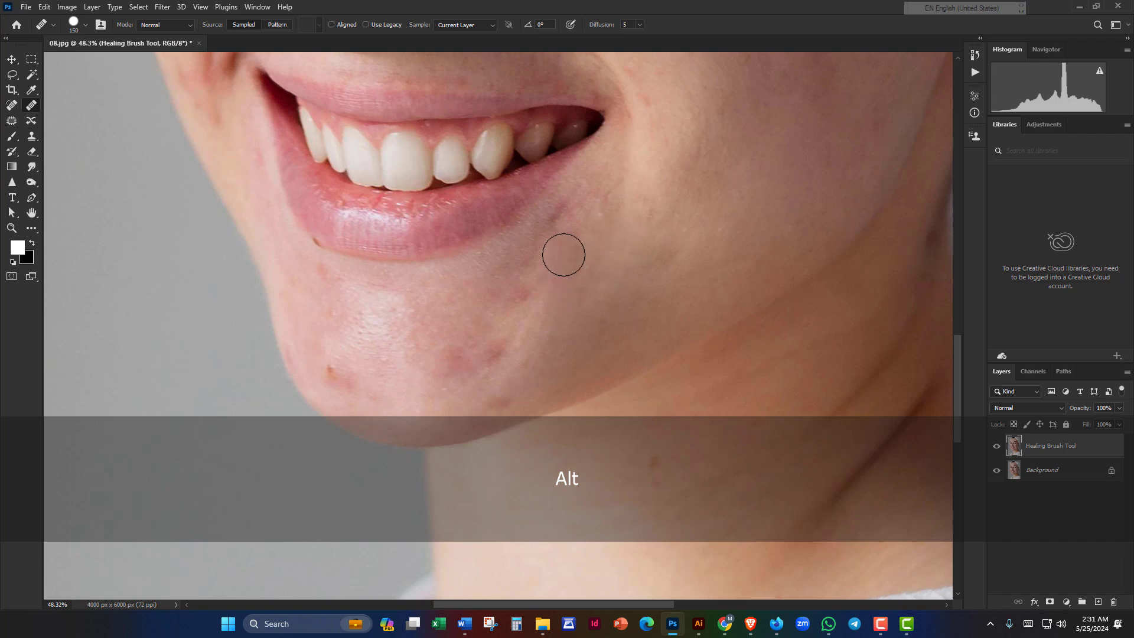
{"action": "left_click", "coordinate": [574, 234]}
{"action": "left_click", "coordinate": [570, 280], "text": "alt"}
{"action": "left_click", "coordinate": [547, 231]}
{"action": "left_click", "coordinate": [554, 257]}
Step: Heal the red marks below the mouth and the lower cheek spots
{"action": "left_click", "coordinate": [558, 265], "text": "alt"}
{"action": "left_click", "coordinate": [555, 230]}
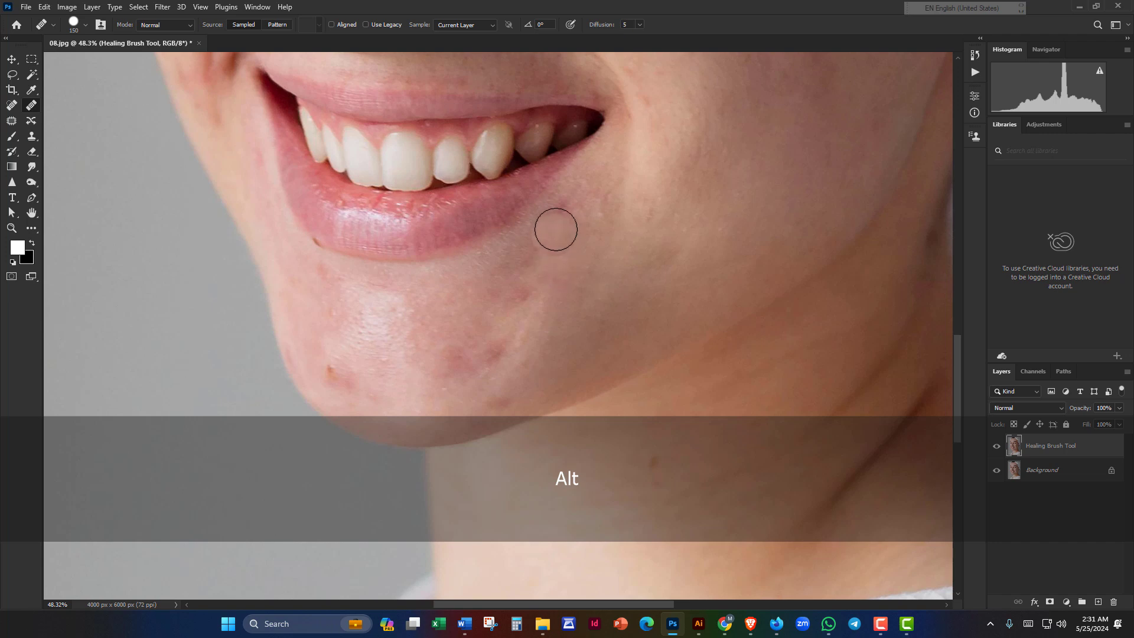
{"action": "left_click", "coordinate": [572, 210]}
{"action": "left_click", "coordinate": [568, 243], "text": "alt"}
{"action": "left_click", "coordinate": [576, 237]}
{"action": "left_click", "coordinate": [585, 201]}
{"action": "left_click", "coordinate": [589, 235], "text": "alt"}
{"action": "left_click", "coordinate": [609, 206]}
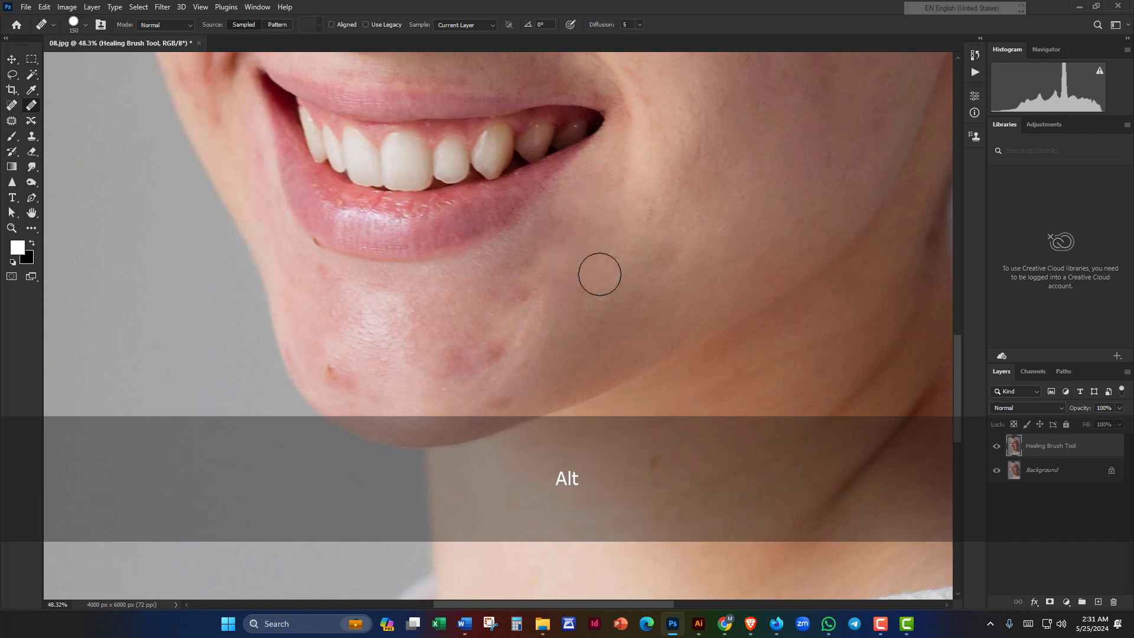
{"action": "left_click", "coordinate": [615, 256], "text": "alt"}
{"action": "left_click", "coordinate": [640, 222]}
Step: Lighten the red spot on the chin using nearby clean skin as the source
{"action": "key", "text": "space"}
{"action": "left_click_drag", "start_coordinate": [616, 259], "coordinate": [684, 217]}
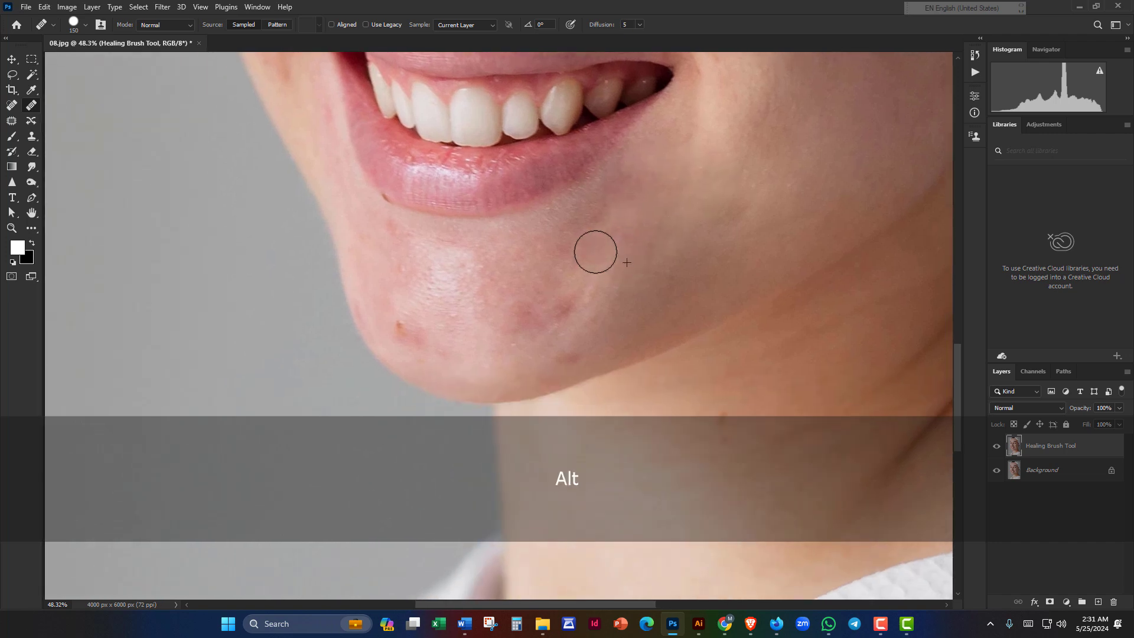
{"action": "left_click", "coordinate": [587, 286], "text": "alt"}
{"action": "left_click", "coordinate": [559, 305]}
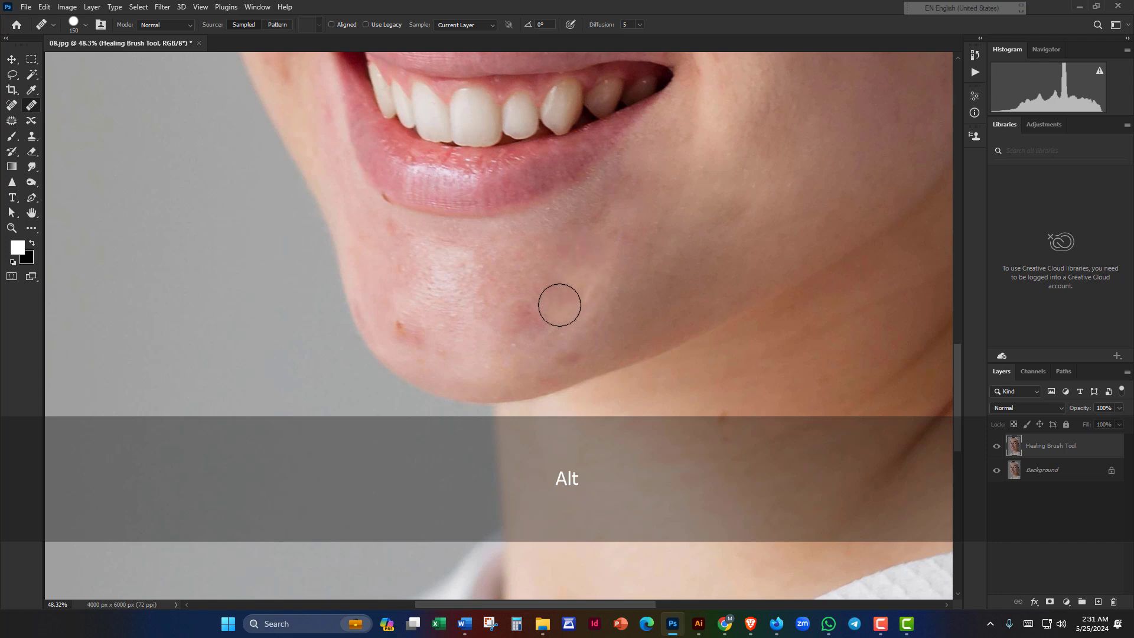
{"action": "left_click", "coordinate": [524, 311]}
{"action": "left_click_drag", "start_coordinate": [521, 301], "coordinate": [540, 328]}
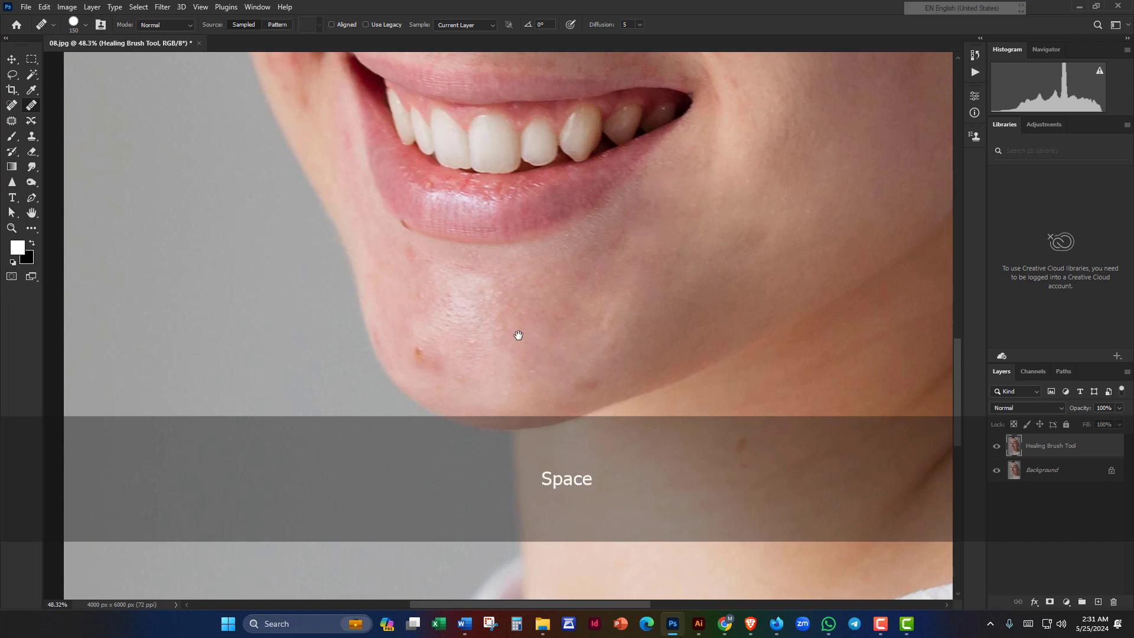
{"action": "left_click_drag", "start_coordinate": [519, 331], "coordinate": [618, 319]}
Step: Heal the skin along the chin from a clean chin sample and zoom in
{"action": "mouse_move", "coordinate": [599, 364]}
{"action": "left_mouse_down"}
{"action": "mouse_move", "coordinate": [603, 345]}
{"action": "mouse_move", "coordinate": [615, 367]}
{"action": "left_mouse_up"}
{"action": "left_click", "coordinate": [595, 329], "text": "alt"}
{"action": "left_click_drag", "start_coordinate": [572, 322], "coordinate": [582, 336]}
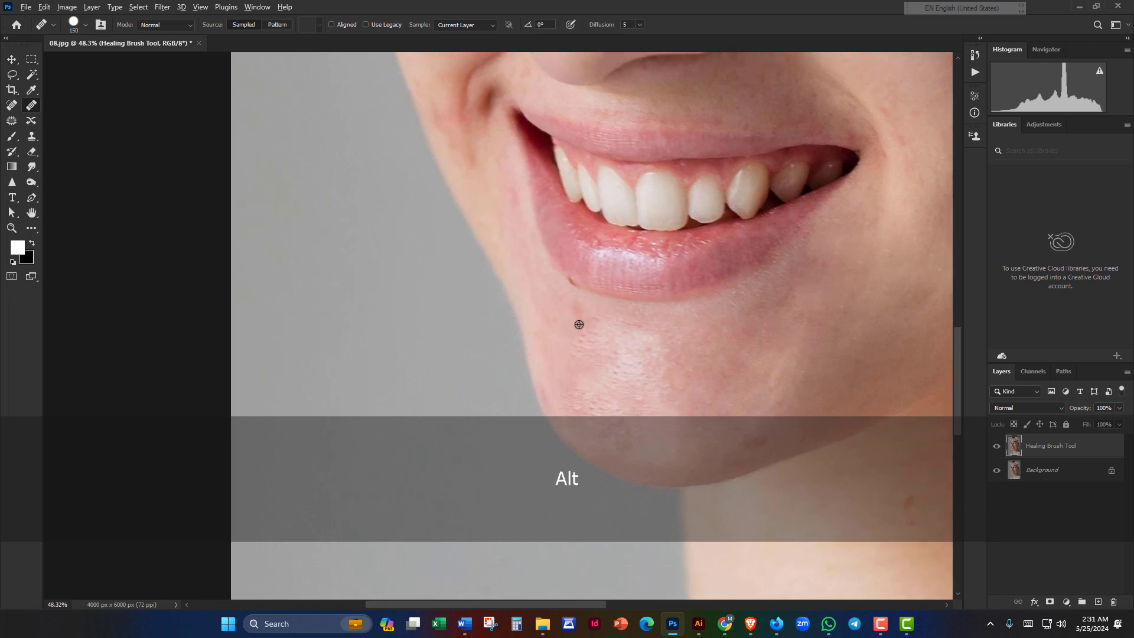
{"action": "scroll", "coordinate": [605, 330], "scroll_direction": "up", "scroll_amount": 3}
{"action": "scroll", "coordinate": [601, 333], "scroll_direction": "up", "scroll_amount": 1}
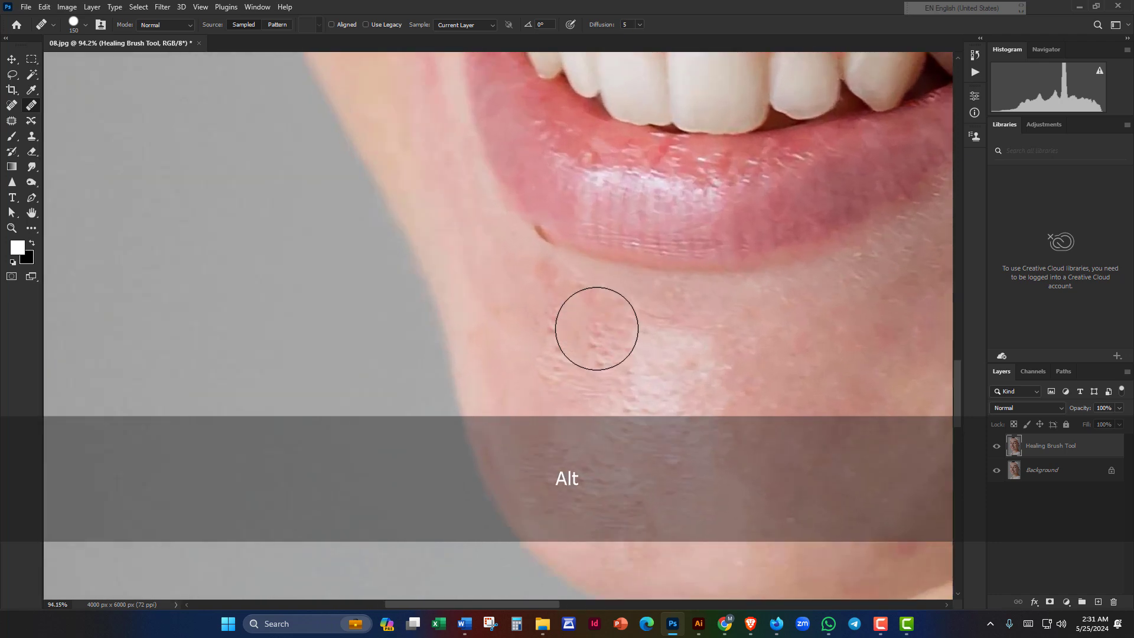
Step: Shrink the healing brush to about 70 and heal a blemish along the lower lip
{"action": "key", "text": "bracketleft"}
{"action": "key", "text": "bracketleft"}
{"action": "key", "text": "bracketleft"}
{"action": "key", "text": "bracketleft"}
{"action": "key", "text": "bracketleft"}
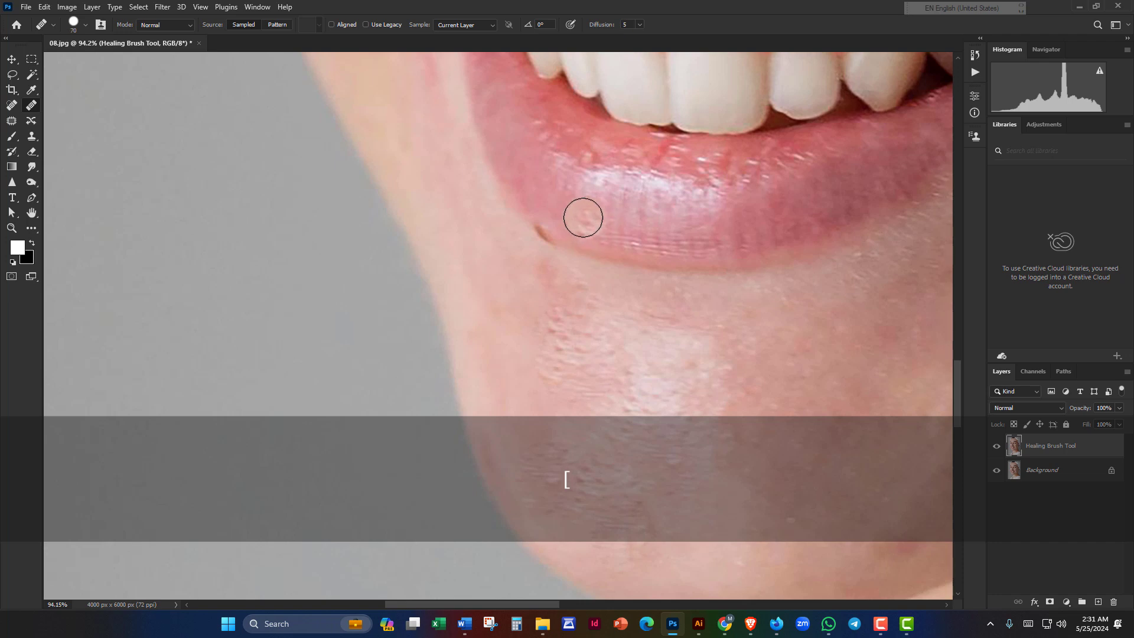
{"action": "key", "text": "alt"}
{"action": "key", "text": "space"}
{"action": "left_click_drag", "start_coordinate": [551, 326], "coordinate": [544, 357]}
{"action": "left_click", "coordinate": [585, 251], "text": "alt"}
{"action": "left_click", "coordinate": [558, 261]}
Step: Reframe at about 40% zoom, enlarge the brush to 100, and heal the chin blemish
{"action": "scroll", "coordinate": [574, 259], "scroll_direction": "down", "scroll_amount": 7}
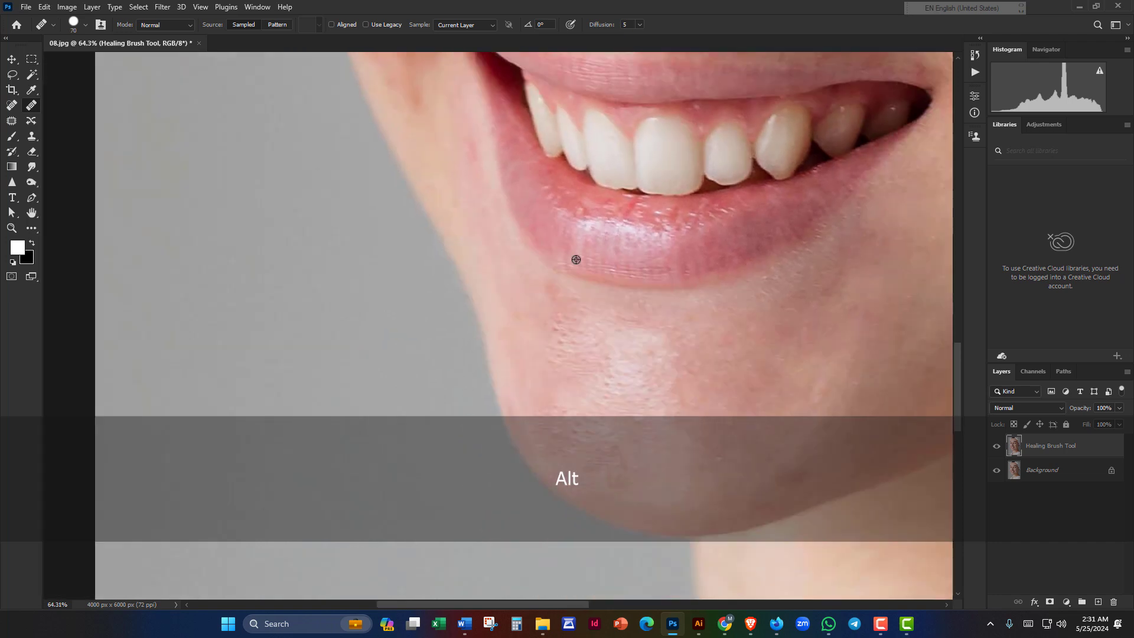
{"action": "key", "text": "space"}
{"action": "left_click_drag", "start_coordinate": [684, 306], "coordinate": [653, 416]}
{"action": "scroll", "coordinate": [641, 402], "scroll_direction": "down", "scroll_amount": 2}
{"action": "key", "text": "space"}
{"action": "left_click_drag", "start_coordinate": [742, 364], "coordinate": [529, 245]}
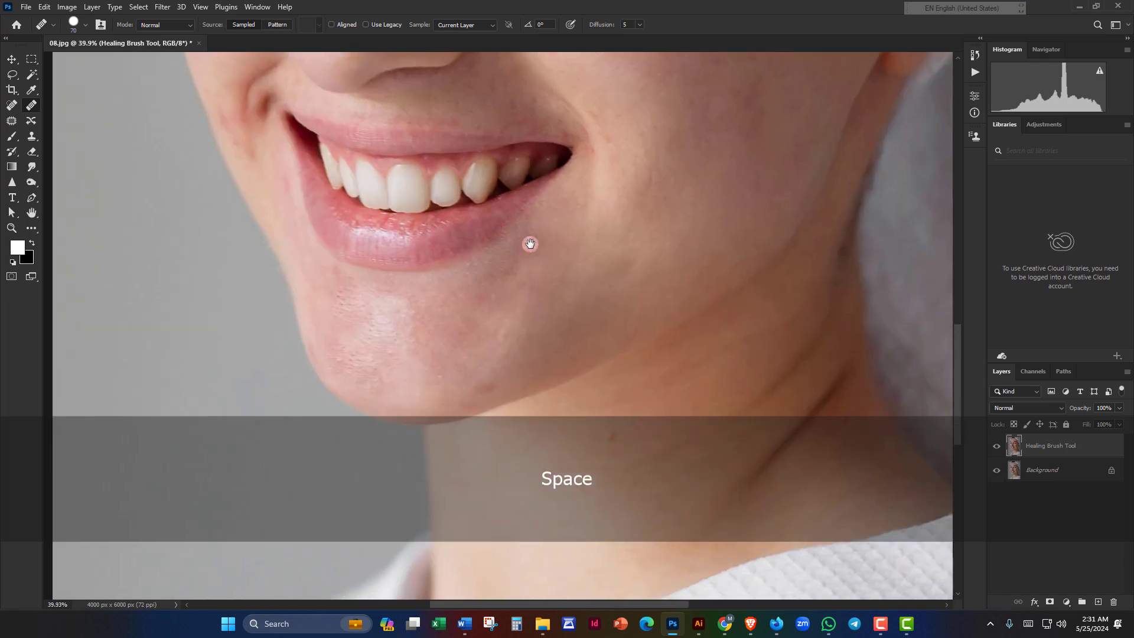
{"action": "scroll", "coordinate": [526, 246], "scroll_direction": "down", "scroll_amount": 6}
{"action": "scroll", "coordinate": [510, 257], "scroll_direction": "up", "scroll_amount": 6}
{"action": "key", "text": "space"}
{"action": "left_click_drag", "start_coordinate": [490, 297], "coordinate": [505, 123]}
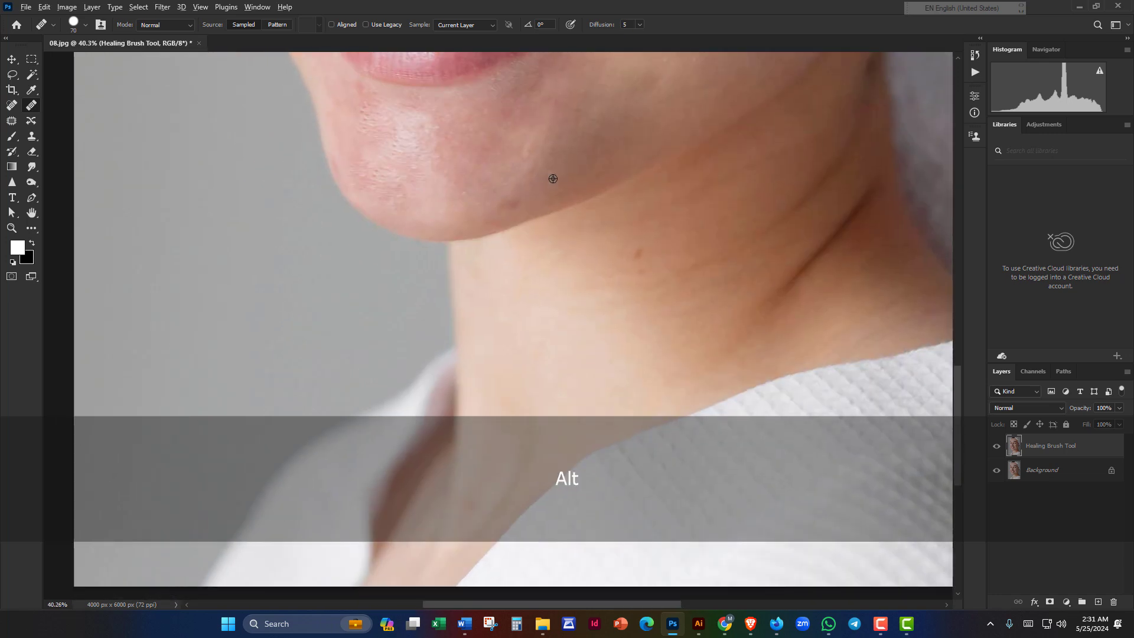
{"action": "key", "text": "bracketright"}
{"action": "key", "text": "bracketright"}
{"action": "key", "text": "bracketright"}
{"action": "left_click", "coordinate": [512, 200]}
Step: Heal three spots on the neck, then recenter the view on the face
{"action": "left_click_drag", "start_coordinate": [624, 275], "coordinate": [493, 174]}
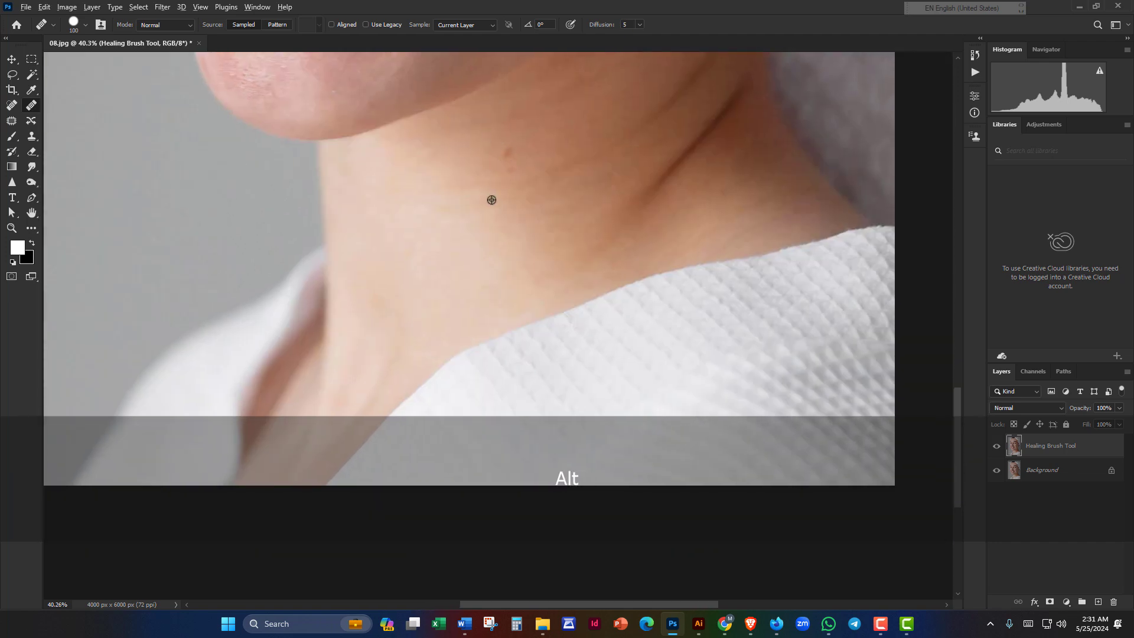
{"action": "left_click", "coordinate": [504, 189], "text": "alt"}
{"action": "left_click", "coordinate": [508, 157]}
{"action": "left_click", "coordinate": [499, 197], "text": "alt"}
{"action": "left_click", "coordinate": [517, 176]}
{"action": "left_click", "coordinate": [573, 231], "text": "alt"}
{"action": "left_click", "coordinate": [585, 121]}
{"action": "scroll", "coordinate": [482, 218], "scroll_direction": "down", "scroll_amount": 3}
{"action": "left_click_drag", "start_coordinate": [539, 157], "coordinate": [448, 337]}
{"action": "scroll", "coordinate": [449, 337], "scroll_direction": "down", "scroll_amount": 6}
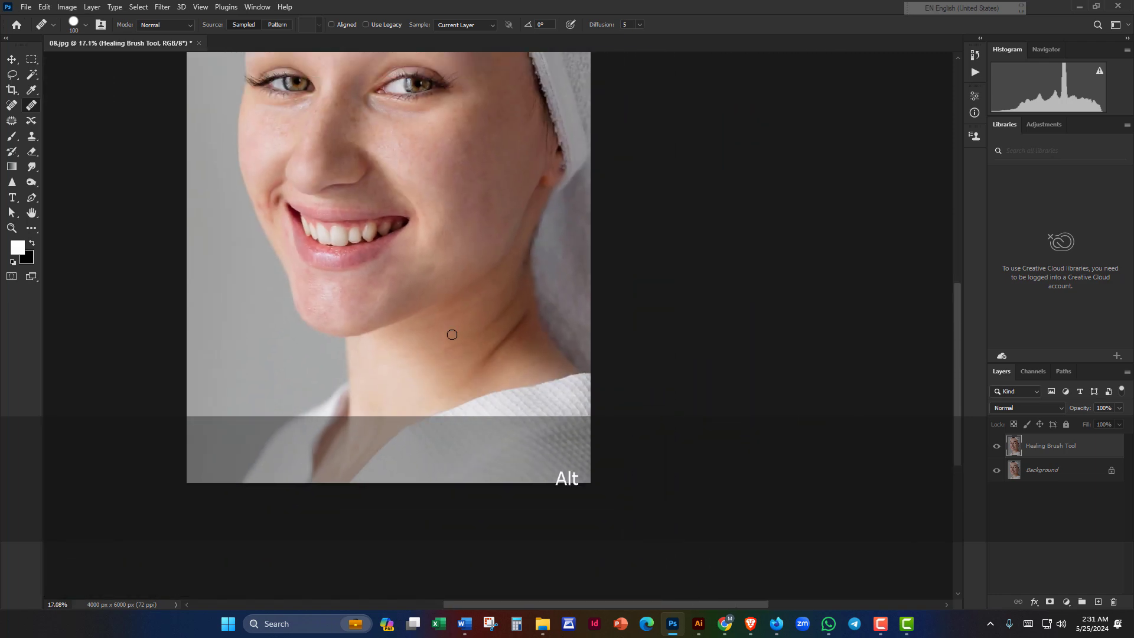
{"action": "left_click_drag", "start_coordinate": [414, 213], "coordinate": [666, 303]}
{"action": "scroll", "coordinate": [615, 281], "scroll_direction": "down", "scroll_amount": 3}
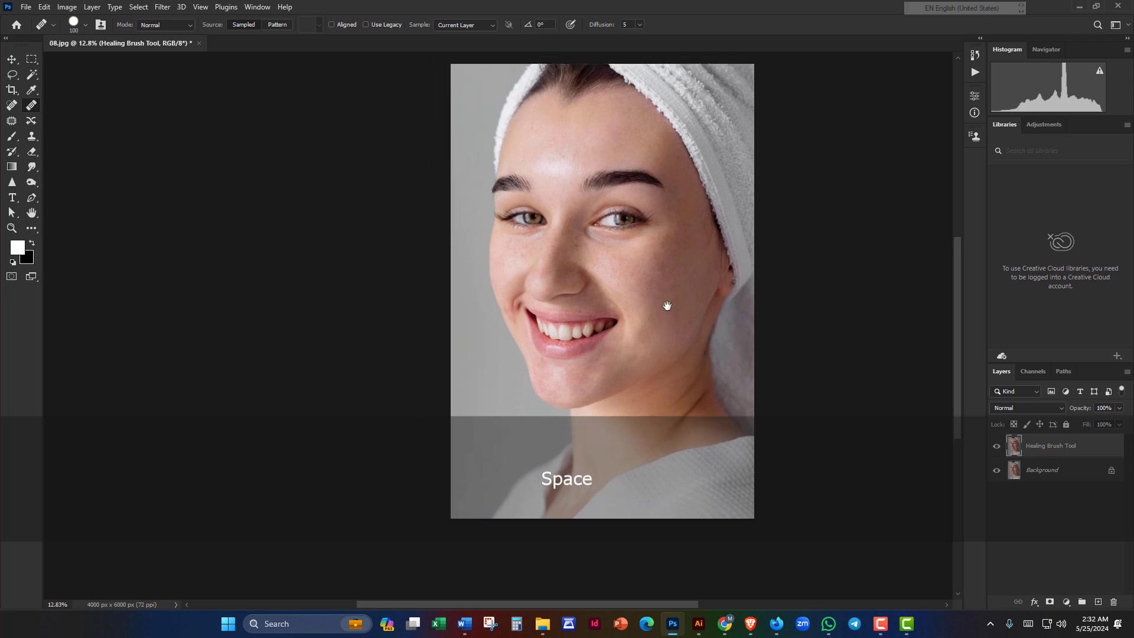
{"action": "left_click", "coordinate": [997, 447]}
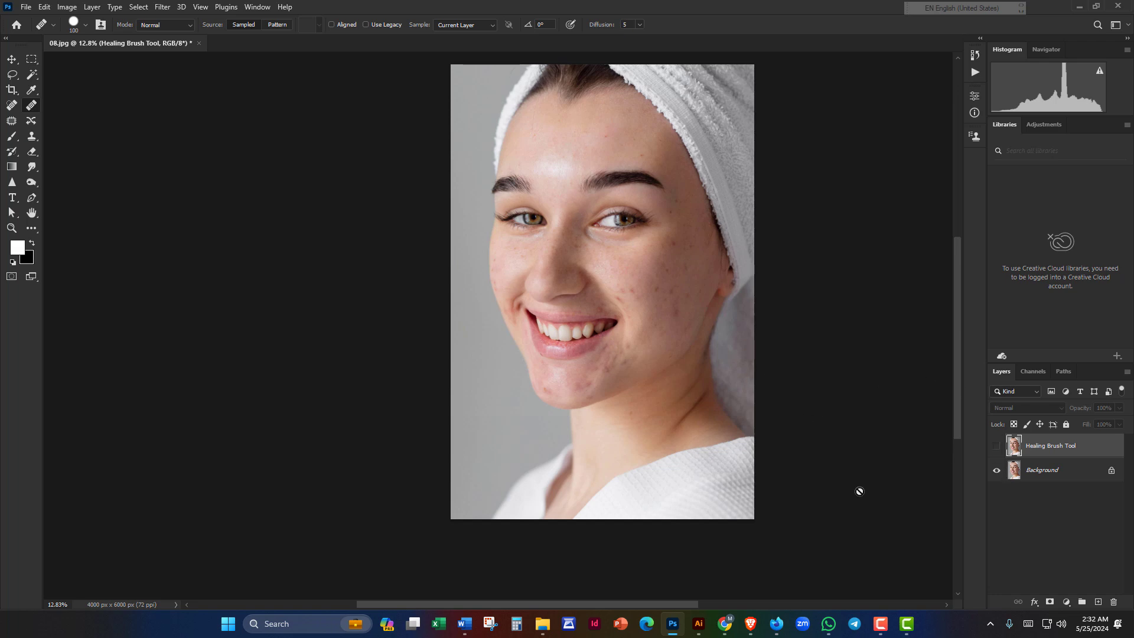
{"action": "left_click", "coordinate": [996, 447]}
{"action": "left_click", "coordinate": [996, 447]}
{"action": "left_click", "coordinate": [997, 447]}
Step: Duplicate the retouched layer, convert the copy to a smart object, and rename it 'Skin Softening'
{"action": "key", "text": "ctrl+j"}
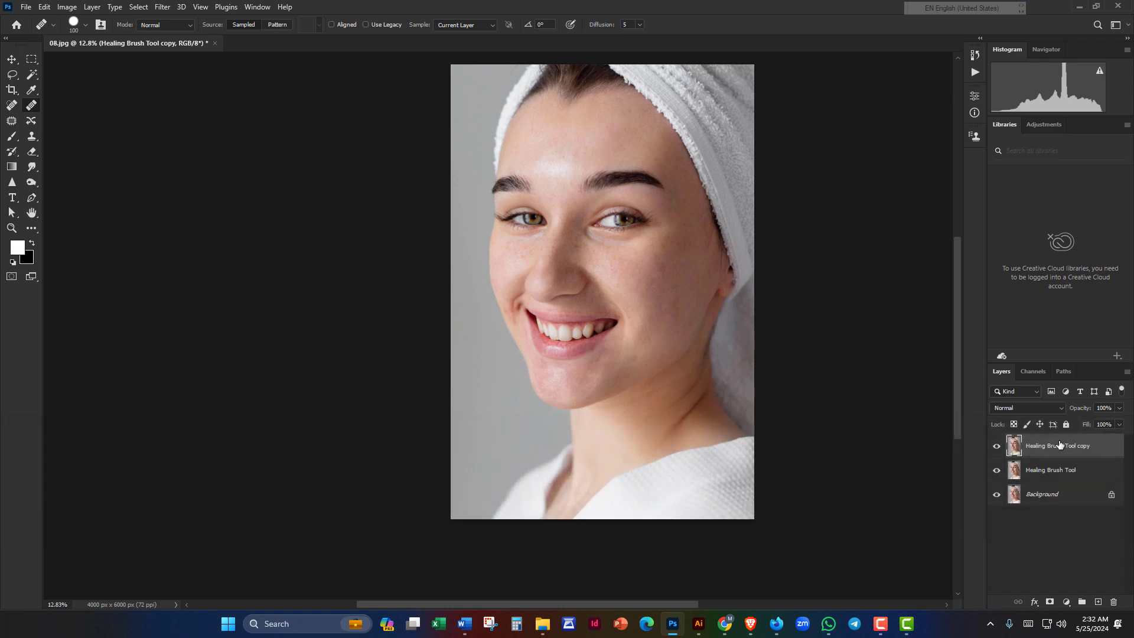
{"action": "right_click", "coordinate": [1059, 445]}
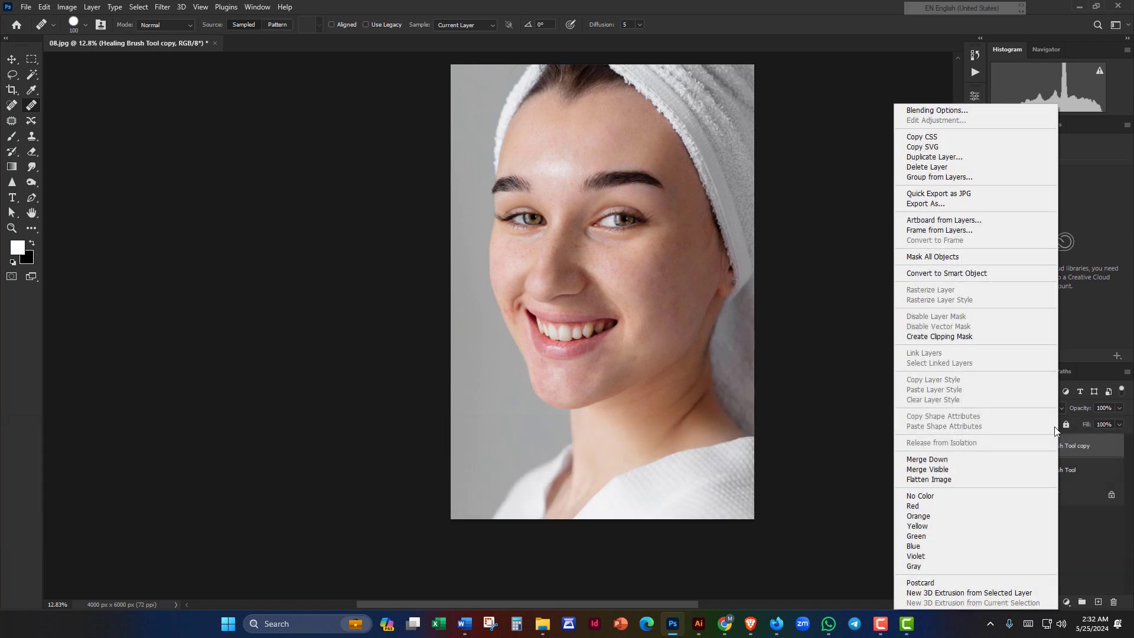
{"action": "left_click", "coordinate": [958, 273]}
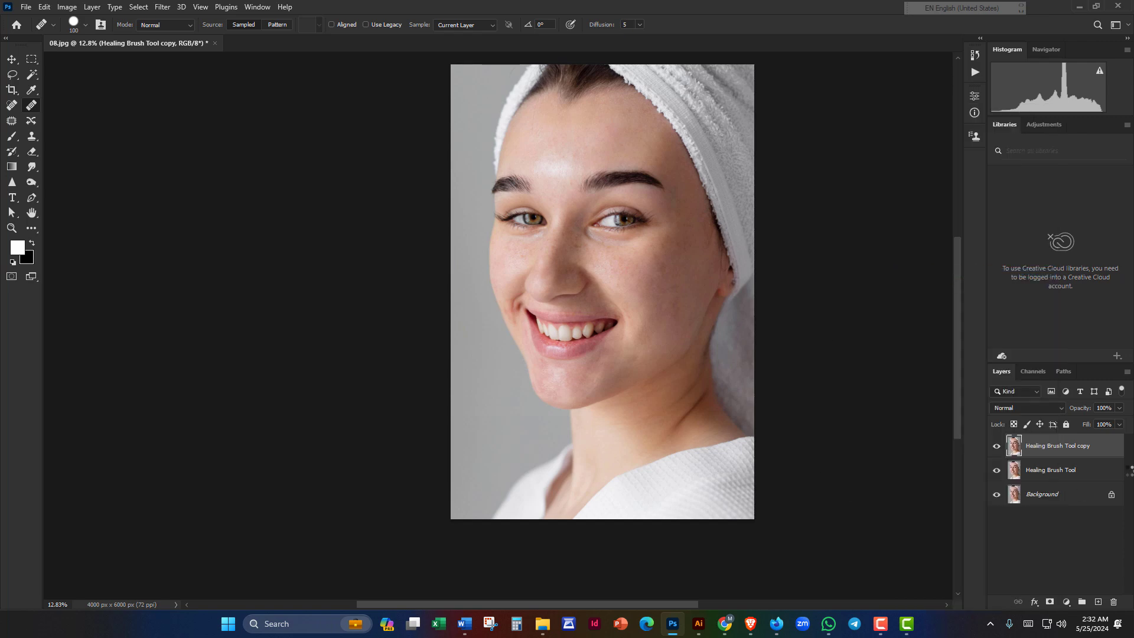
{"action": "double_click", "coordinate": [1060, 446]}
{"action": "type", "text": "S"}
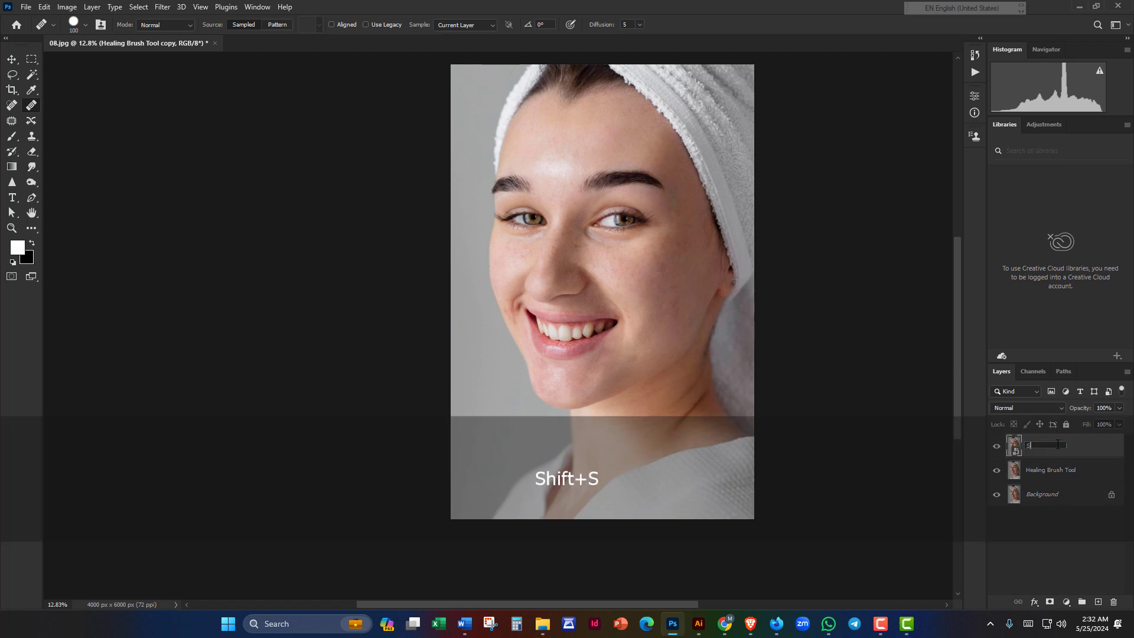
{"action": "type", "text": "kin Softening"}
{"action": "key", "text": "Return"}
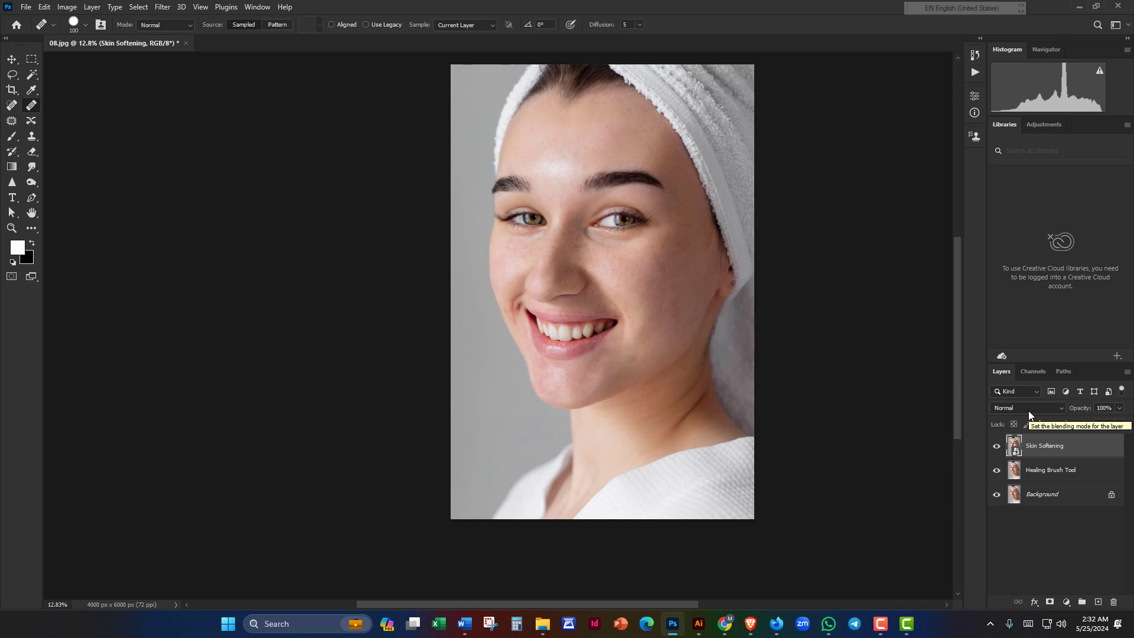
Step: Toggle layer visibility to compare the retouch with the original, leaving Skin Softening selected and visible
{"action": "left_click", "coordinate": [1060, 472]}
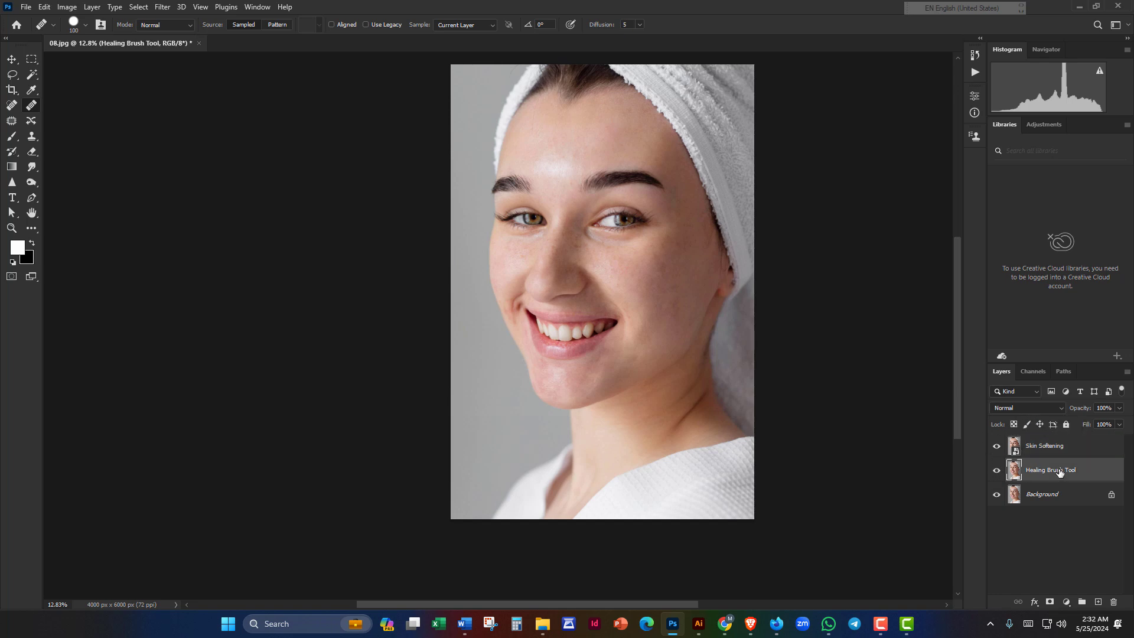
{"action": "left_click", "coordinate": [997, 447]}
{"action": "left_click", "coordinate": [998, 471]}
{"action": "left_click", "coordinate": [1001, 471]}
{"action": "left_click", "coordinate": [998, 471]}
{"action": "left_click", "coordinate": [1045, 446]}
{"action": "left_click", "coordinate": [997, 446]}
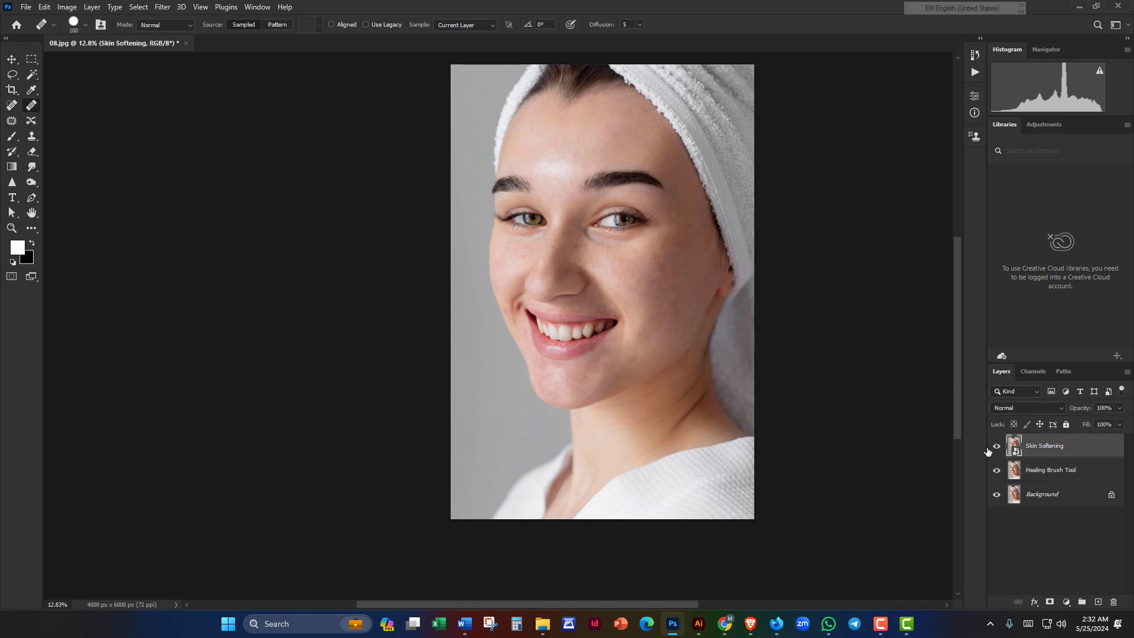
Step: Set the Skin Softening layer's blend mode to Vivid Light
{"action": "left_click", "coordinate": [1041, 409]}
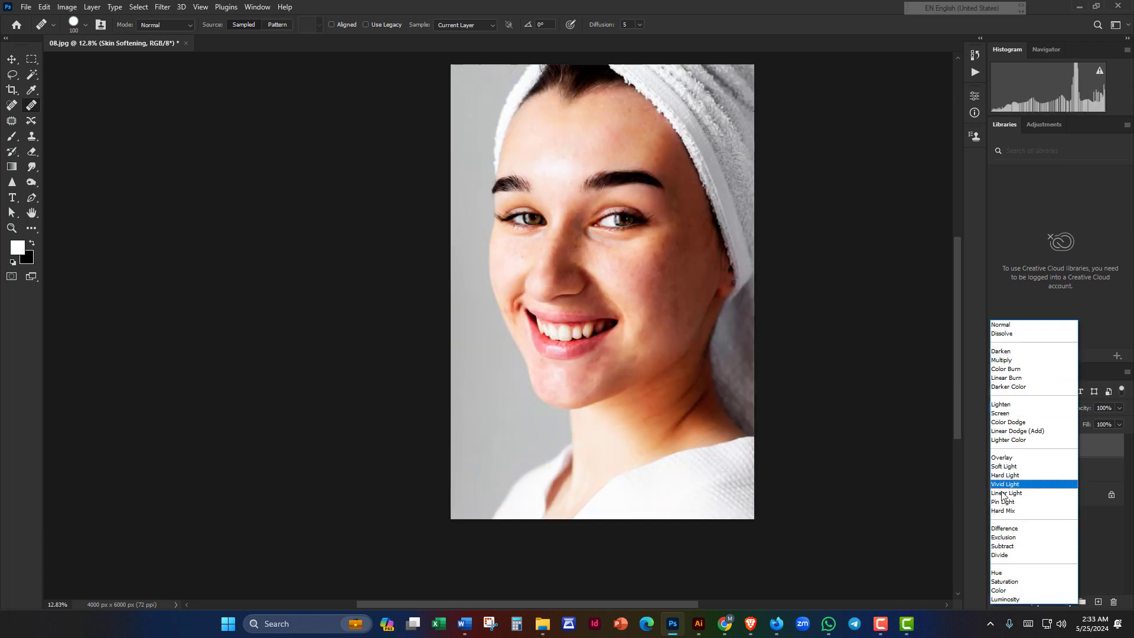
{"action": "left_click", "coordinate": [1010, 484]}
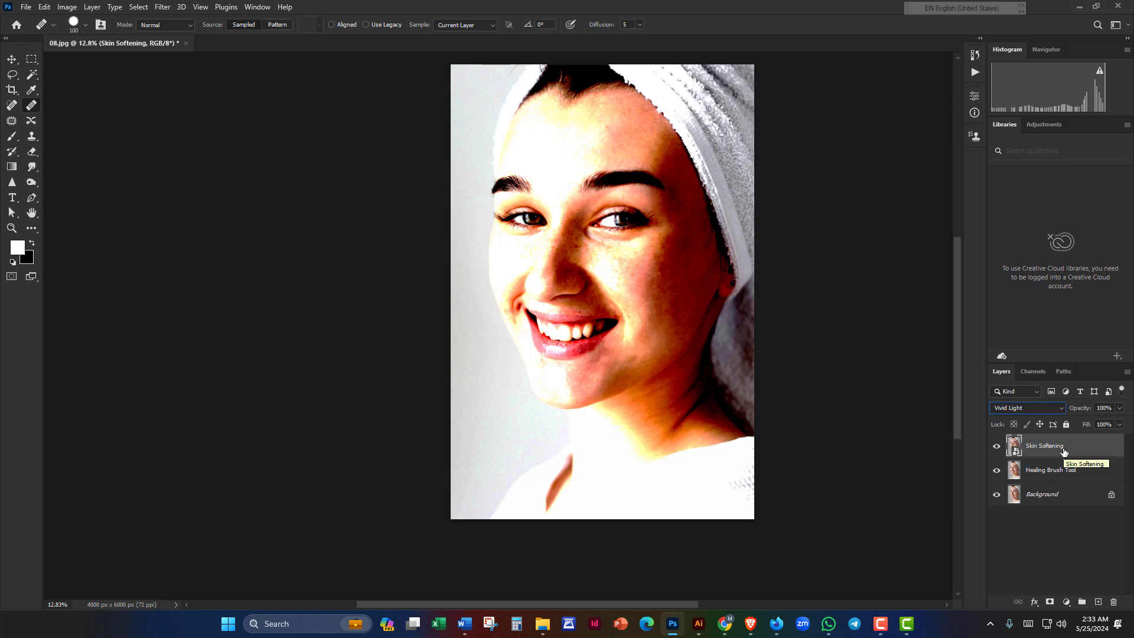
{"action": "left_click", "coordinate": [66, 7]}
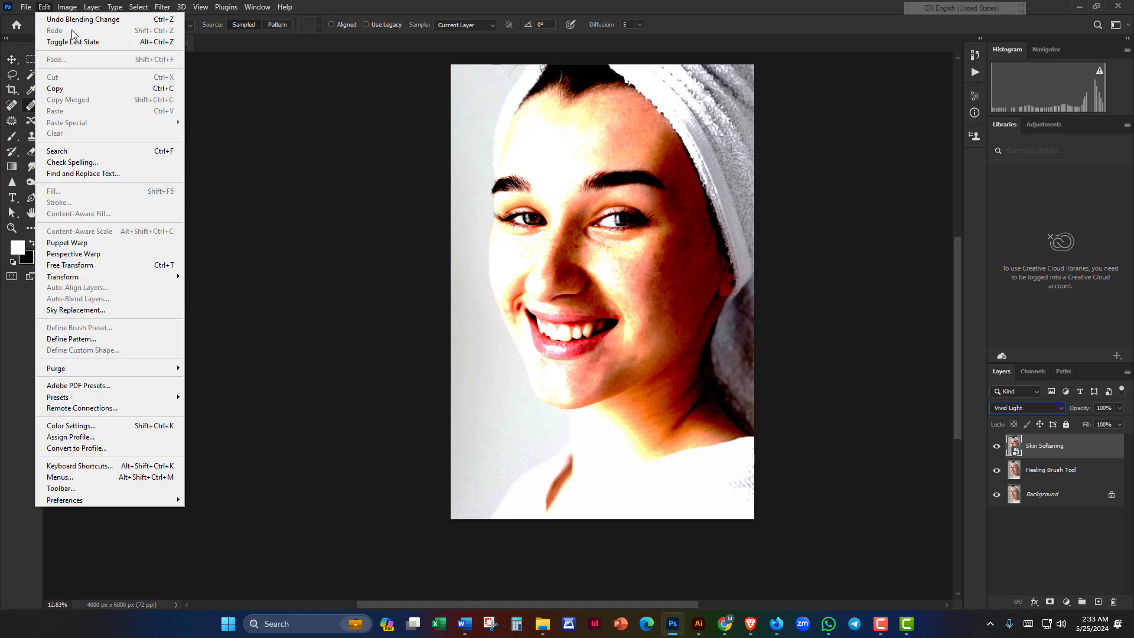
{"action": "mouse_move", "coordinate": [84, 38]}
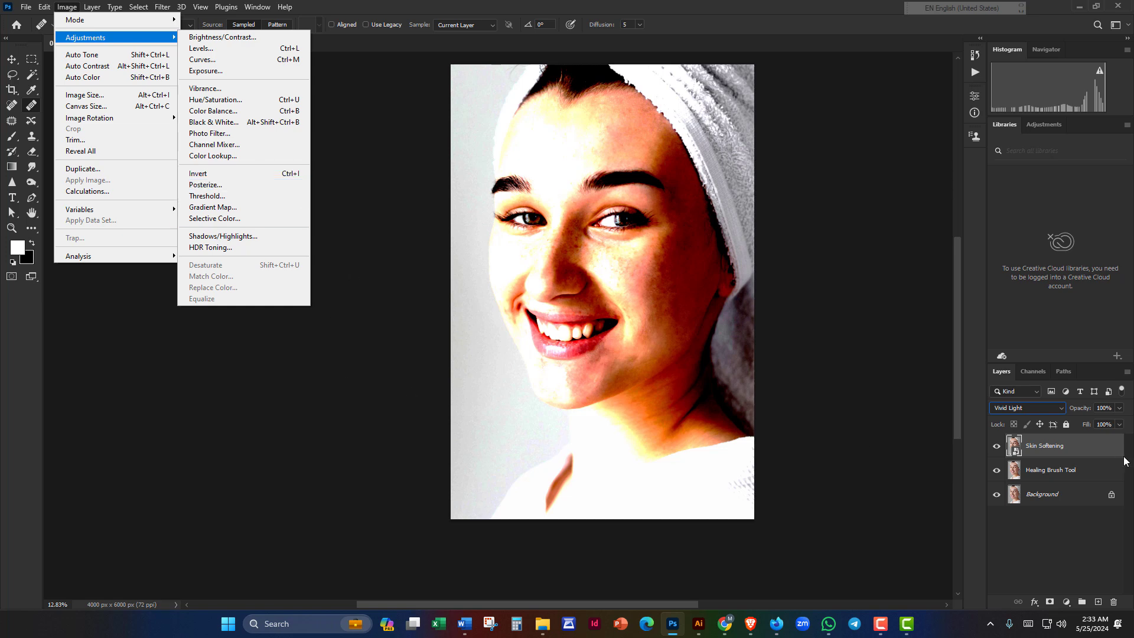
{"action": "left_click", "coordinate": [1103, 450]}
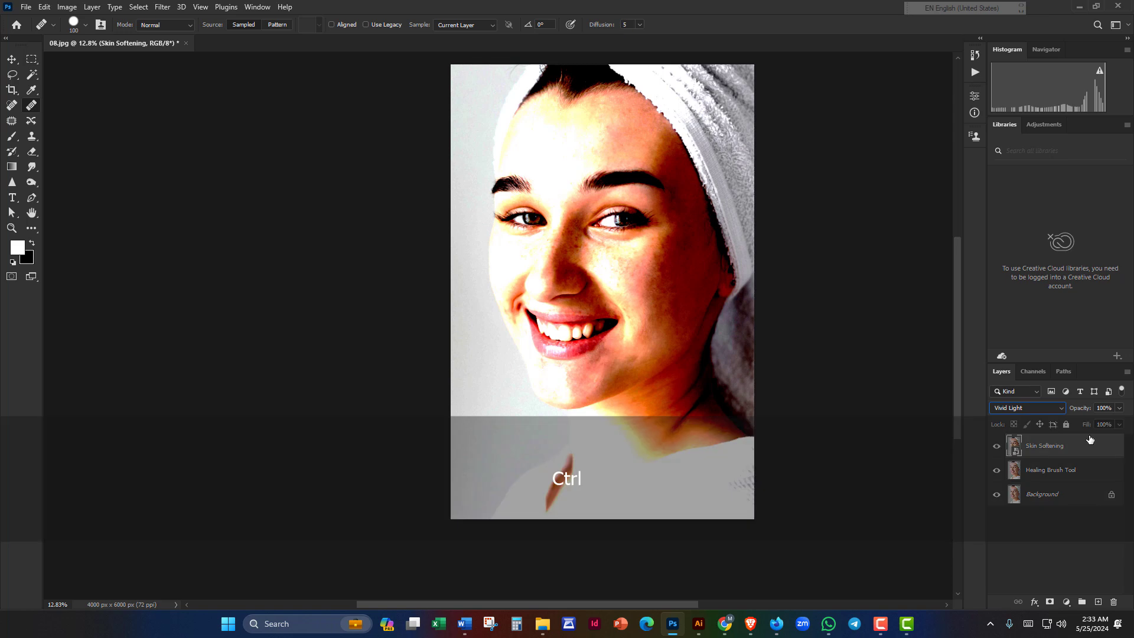
Step: Invert Skin Softening and apply a High Pass filter with a radius of about 49.8 pixels
{"action": "key", "text": "ctrl+i"}
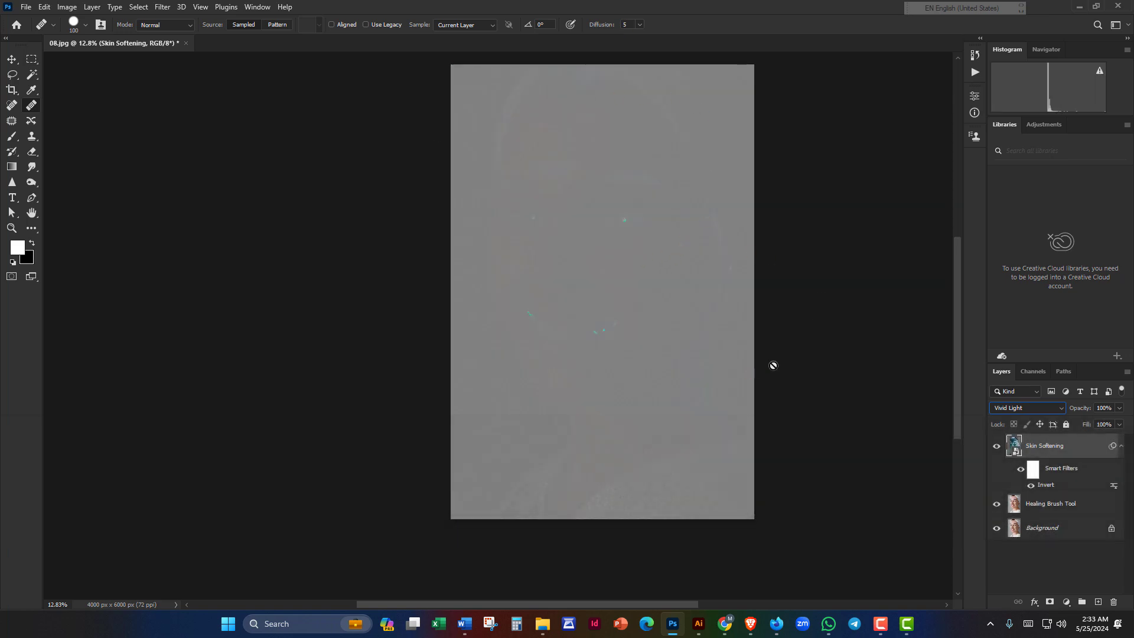
{"action": "left_click", "coordinate": [162, 9]}
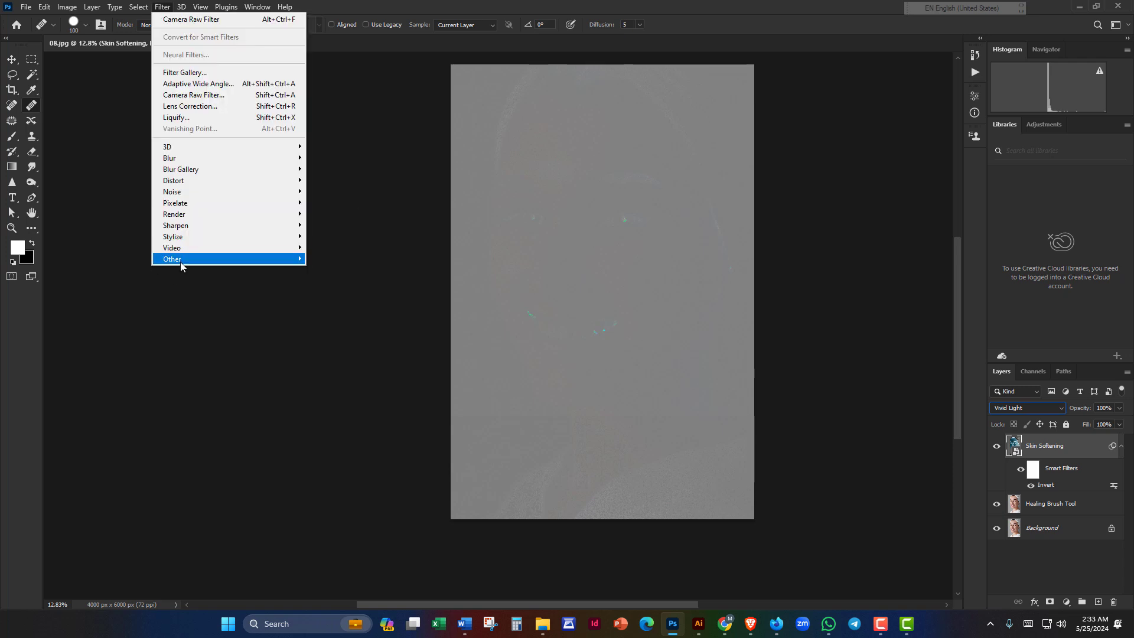
{"action": "mouse_move", "coordinate": [179, 261]}
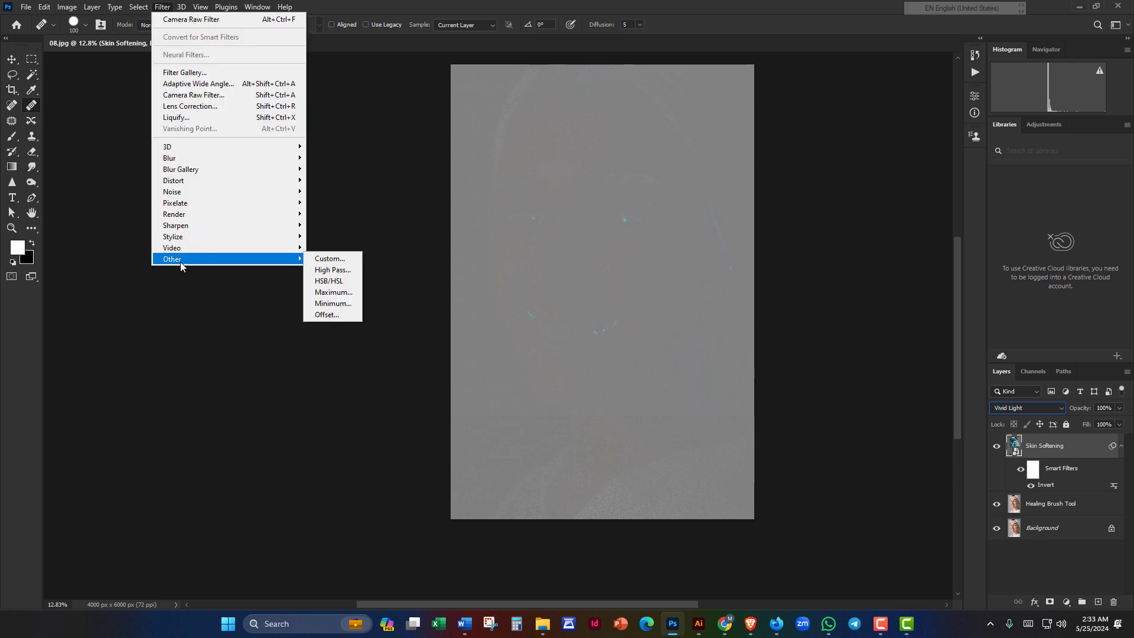
{"action": "left_click", "coordinate": [346, 273]}
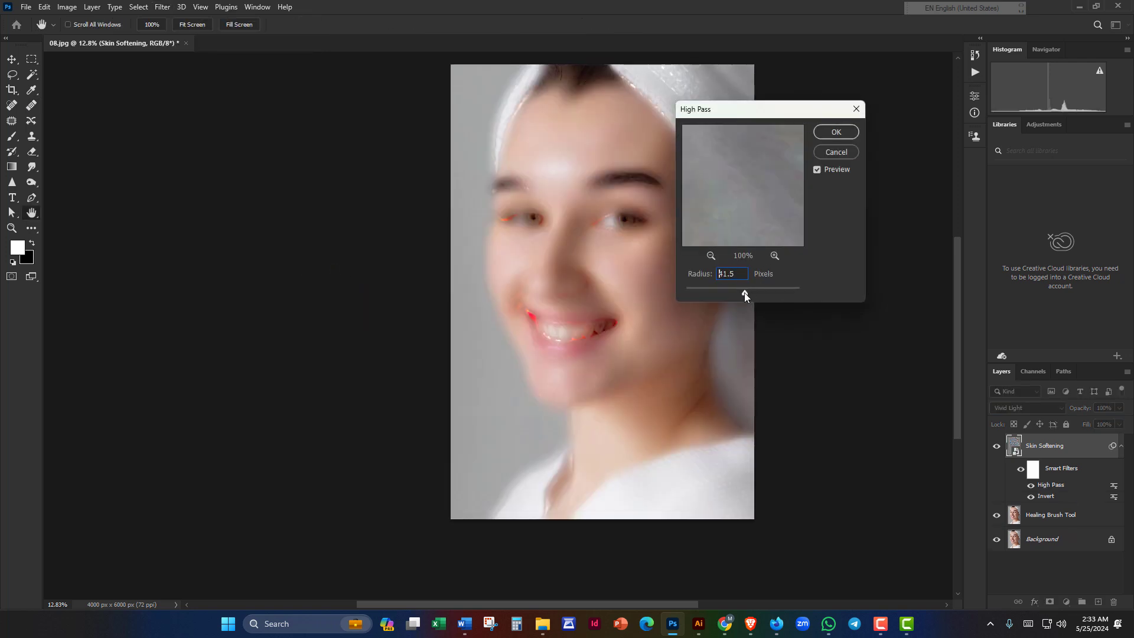
{"action": "left_click_drag", "start_coordinate": [745, 293], "coordinate": [749, 294]}
{"action": "left_click_drag", "start_coordinate": [746, 111], "coordinate": [834, 107]}
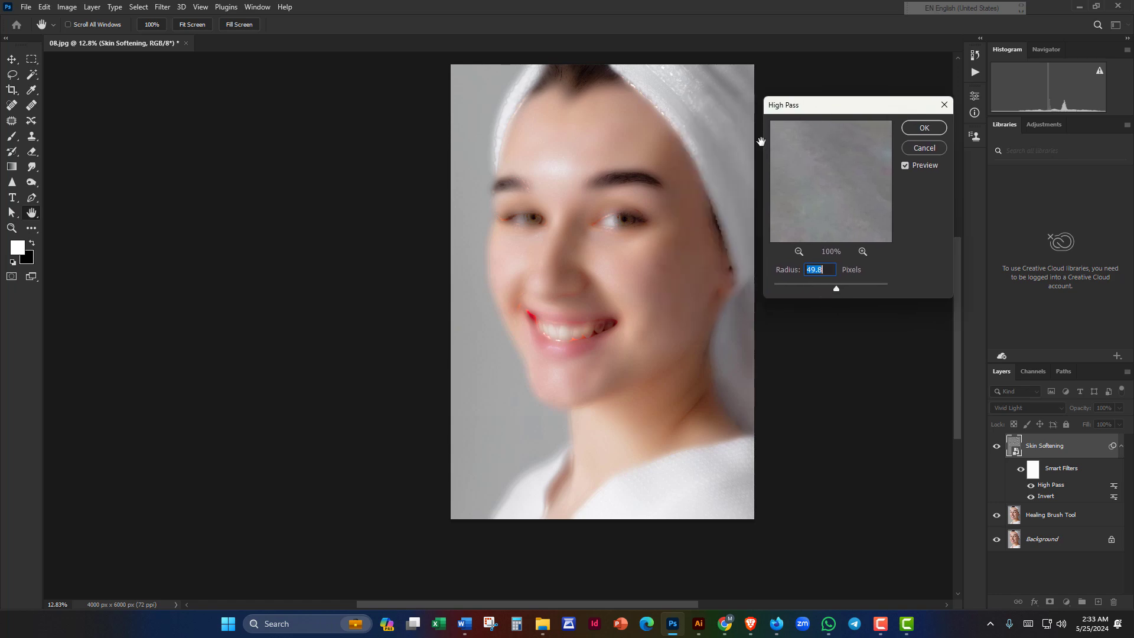
{"action": "left_click", "coordinate": [935, 131]}
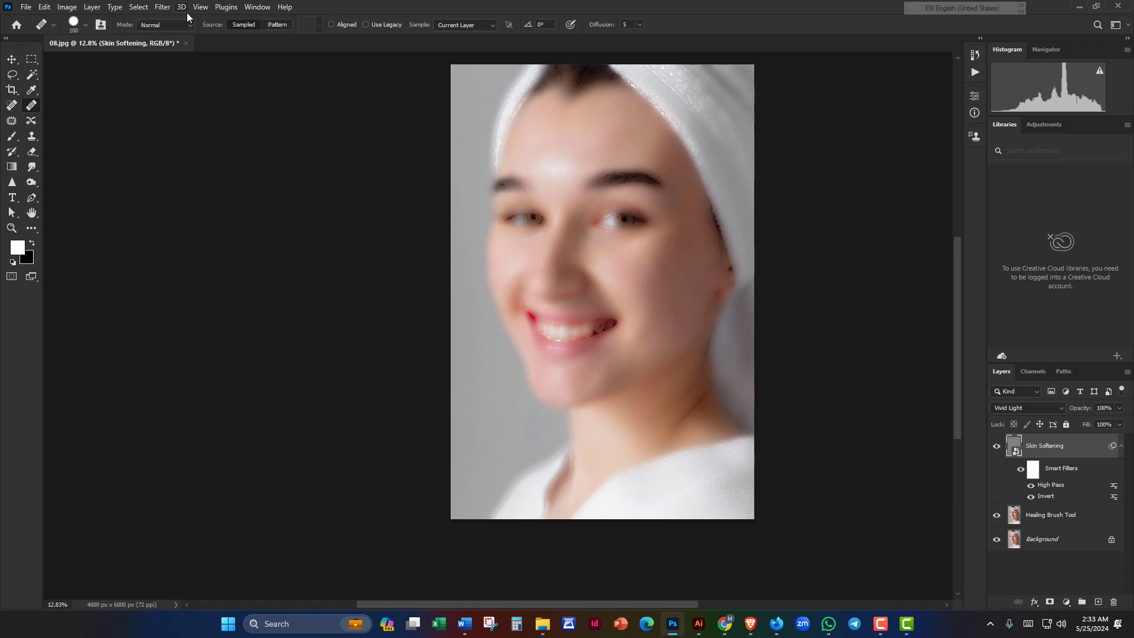
Step: Apply a 10-pixel Gaussian Blur to Skin Softening and add a white layer mask
{"action": "left_click", "coordinate": [162, 7]}
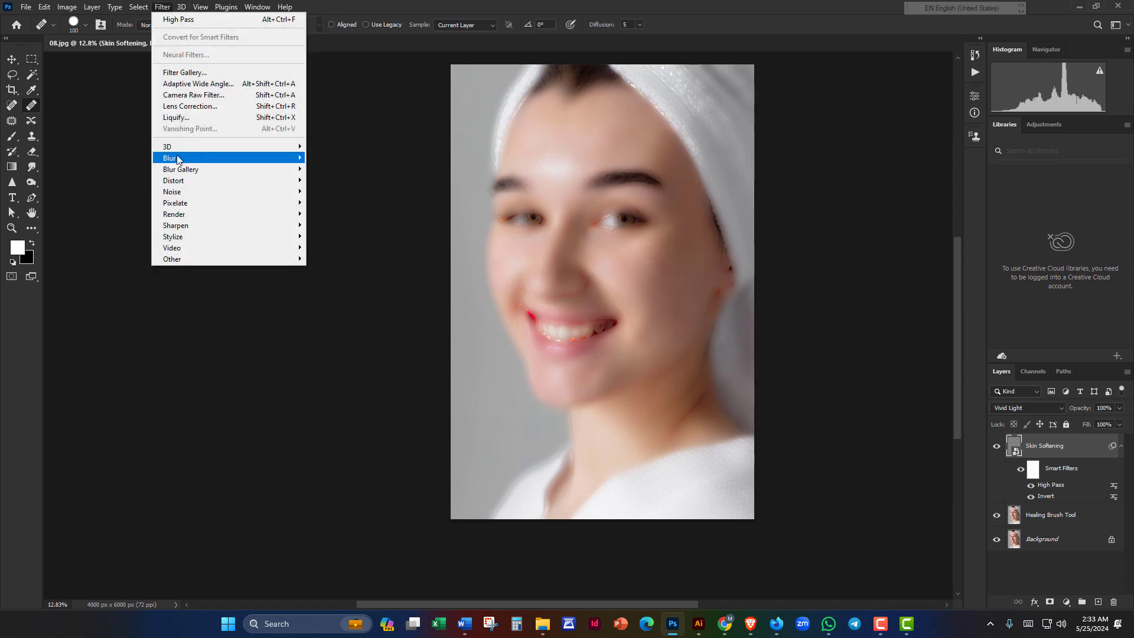
{"action": "mouse_move", "coordinate": [178, 159]}
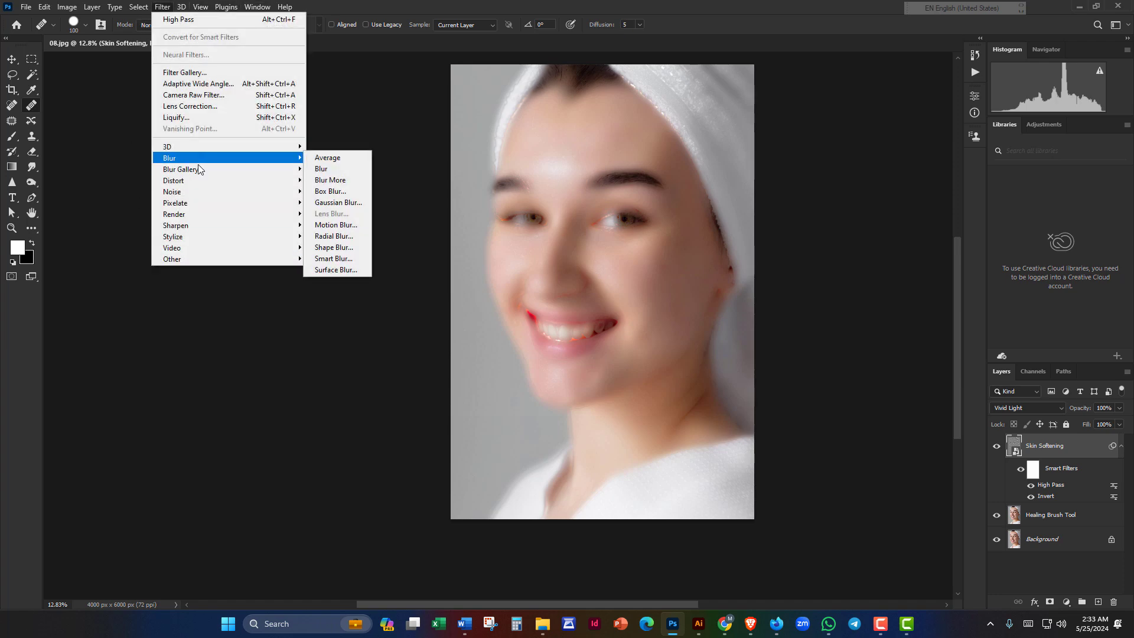
{"action": "left_click", "coordinate": [346, 204]}
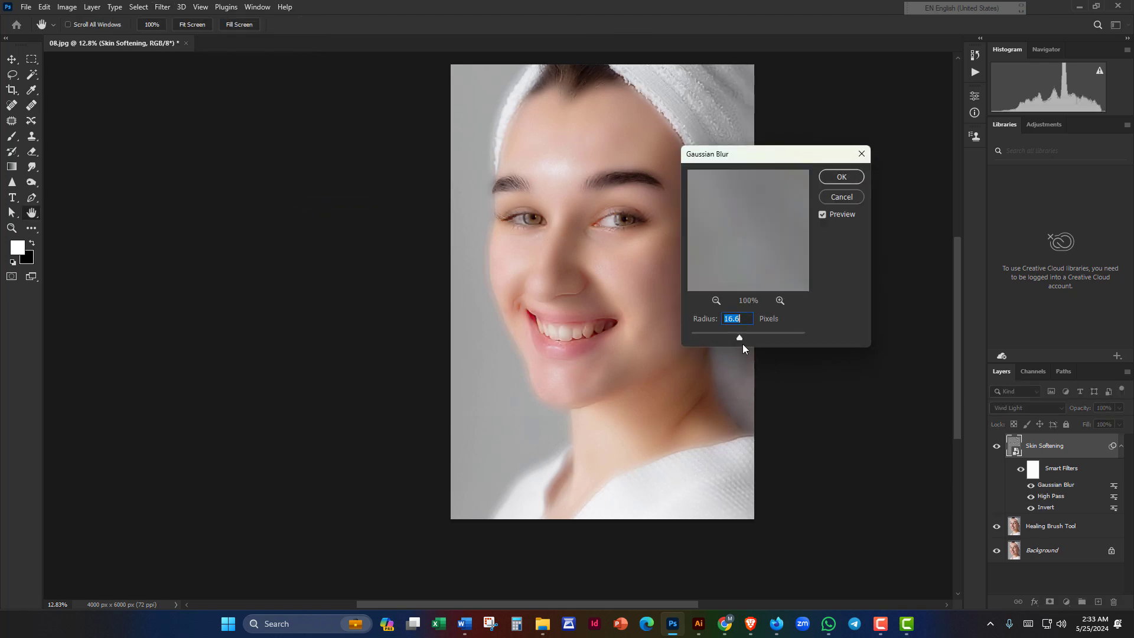
{"action": "left_click_drag", "start_coordinate": [736, 337], "coordinate": [733, 337]}
{"action": "left_click_drag", "start_coordinate": [749, 160], "coordinate": [892, 161]}
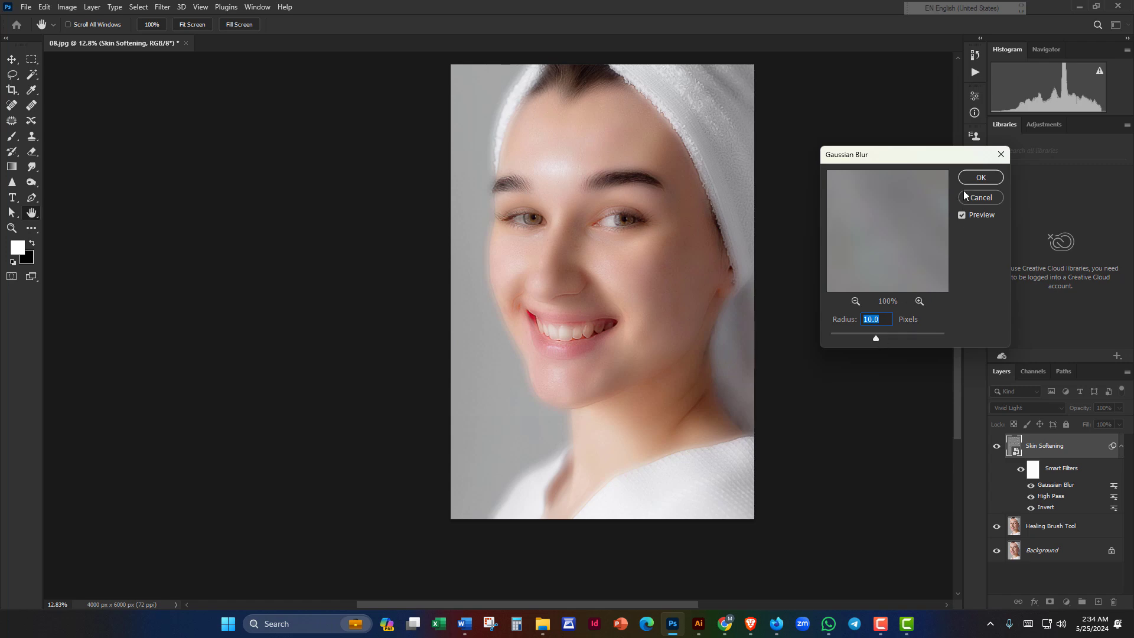
{"action": "left_click", "coordinate": [982, 177]}
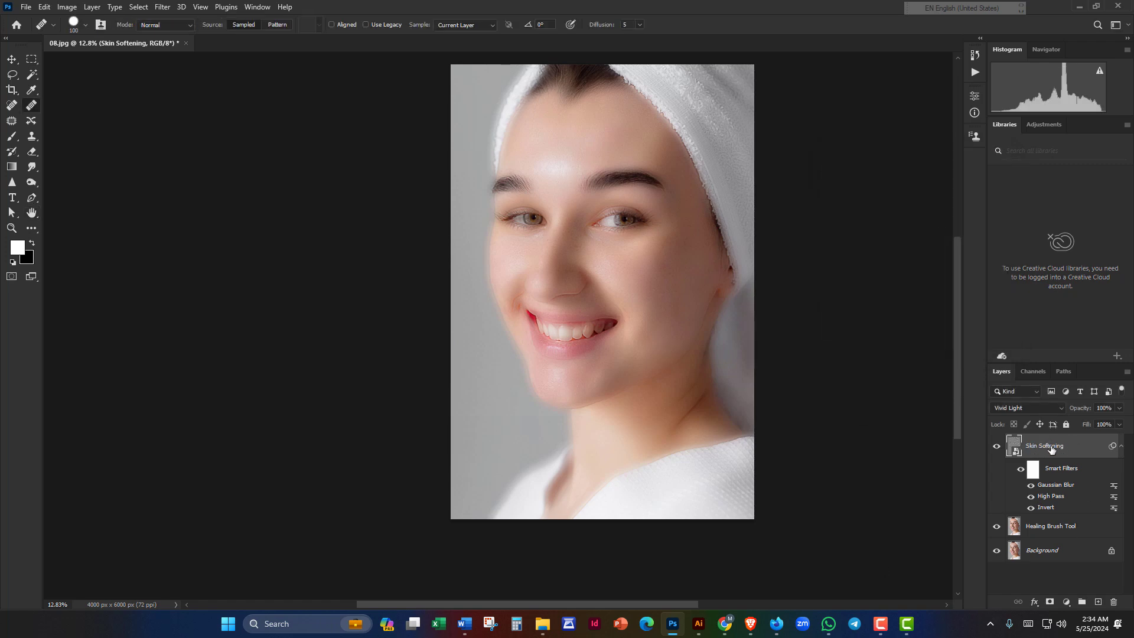
{"action": "left_click", "coordinate": [1049, 602]}
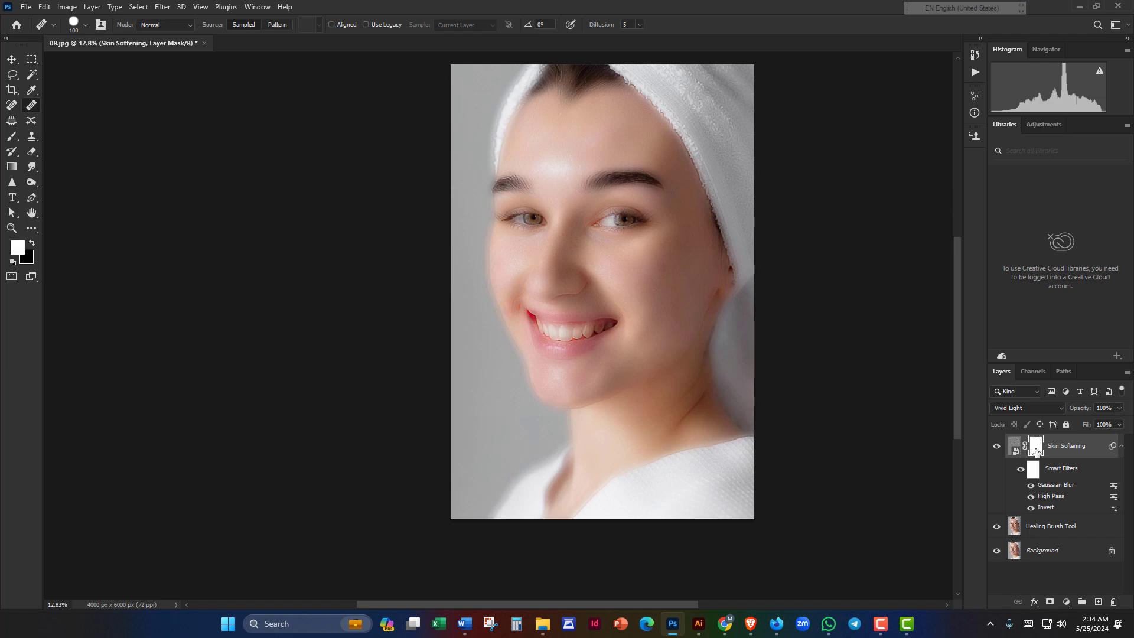
Step: Invert the Skin Softening mask to black with Ctrl+I
{"action": "key", "text": "ctrl"}
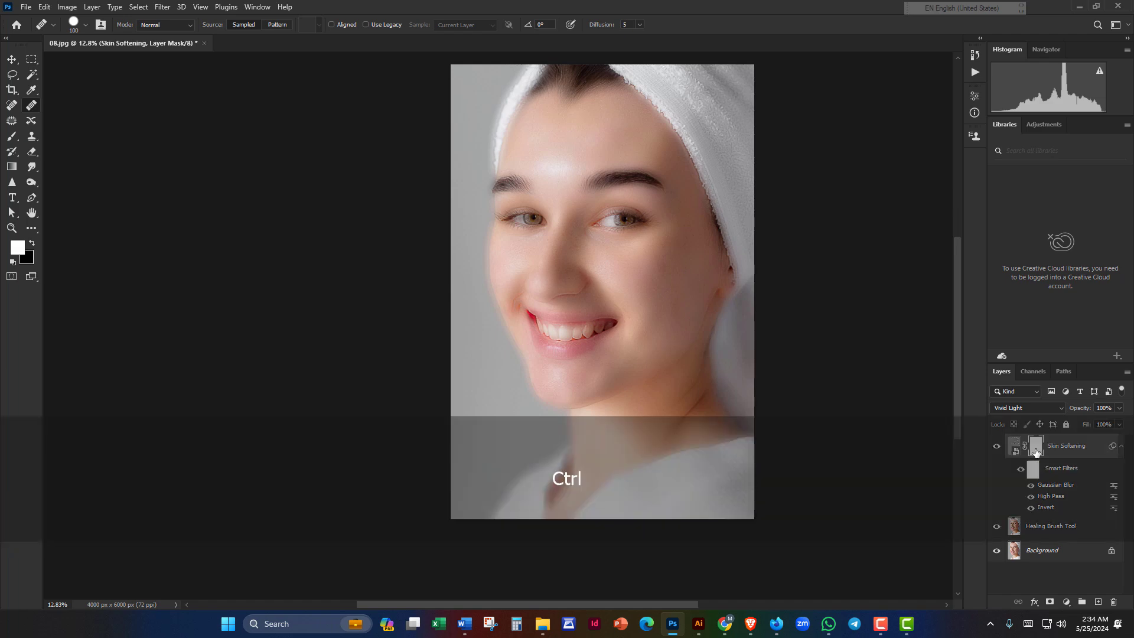
{"action": "key", "text": "ctrl+i"}
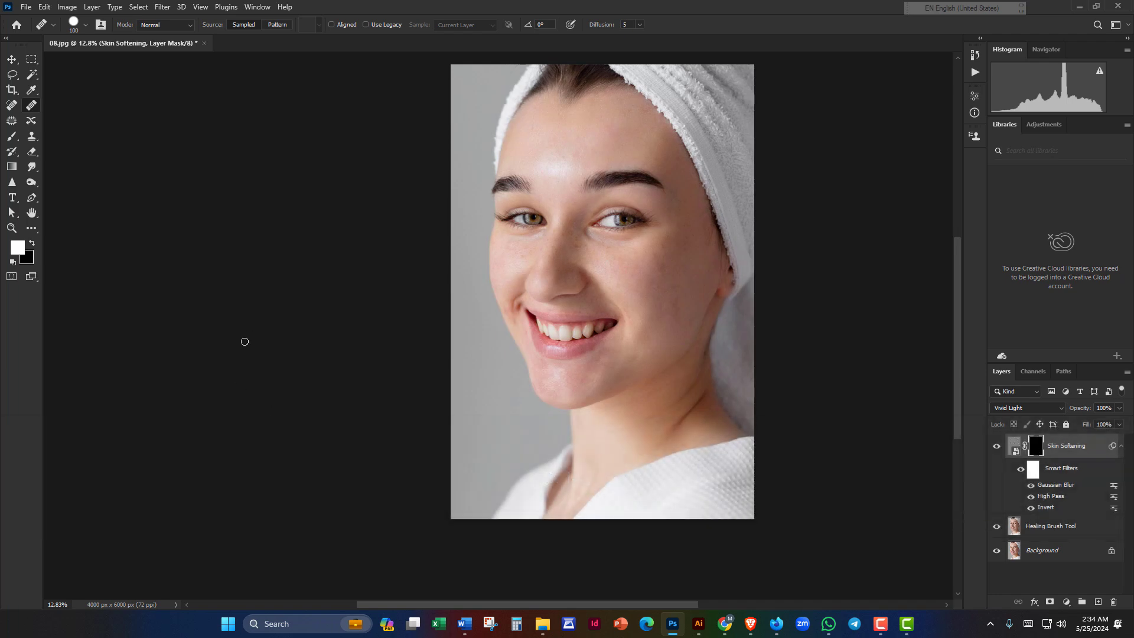
Step: Switch to the Brush tool with white as the foreground colour
{"action": "left_click", "coordinate": [12, 136]}
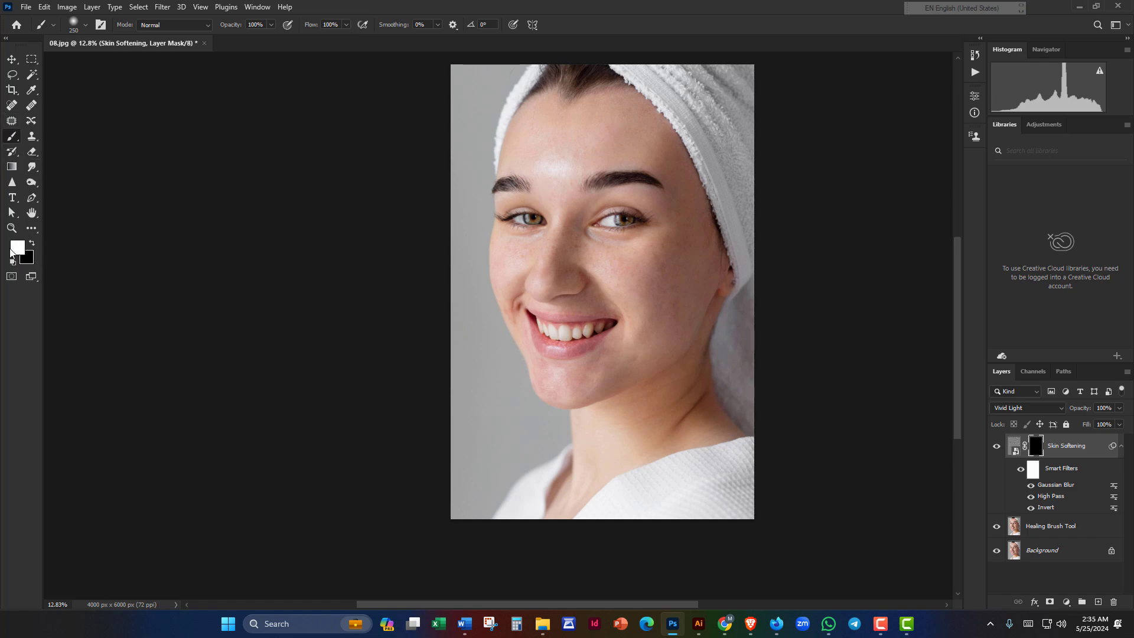
Step: Zoom in on the face, enlarge the brush to 300 and paint softening onto the forehead
{"action": "scroll", "coordinate": [655, 297], "scroll_direction": "up", "scroll_amount": 2, "text": "alt"}
{"action": "left_click_drag", "start_coordinate": [658, 243], "coordinate": [614, 319]}
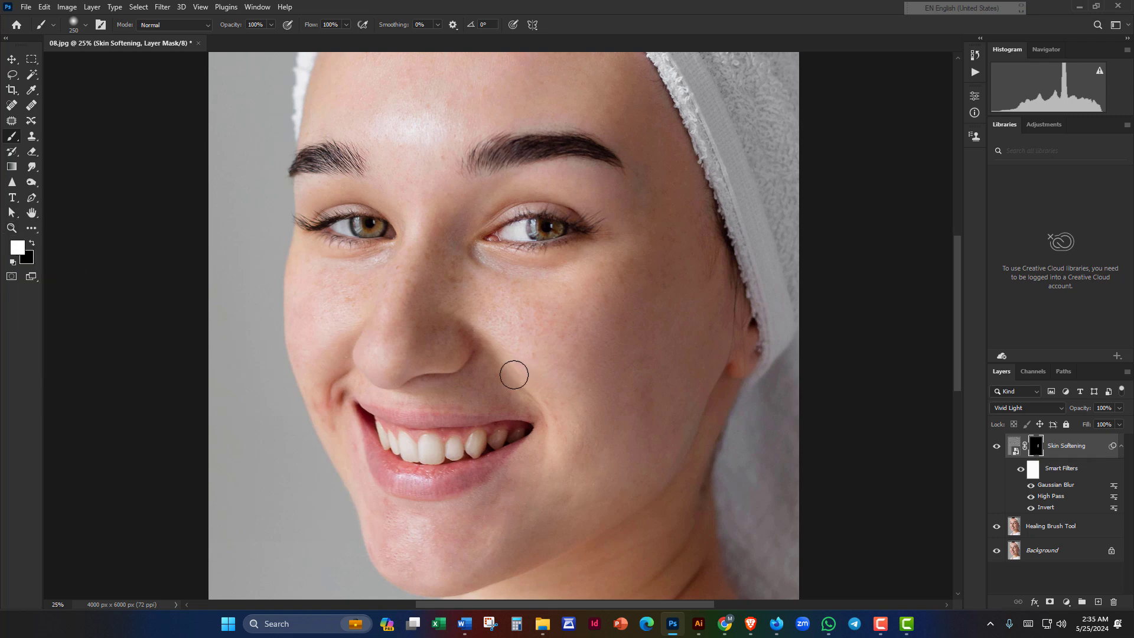
{"action": "left_click_drag", "start_coordinate": [553, 292], "coordinate": [638, 490]}
{"action": "left_click_drag", "start_coordinate": [587, 370], "coordinate": [646, 248]}
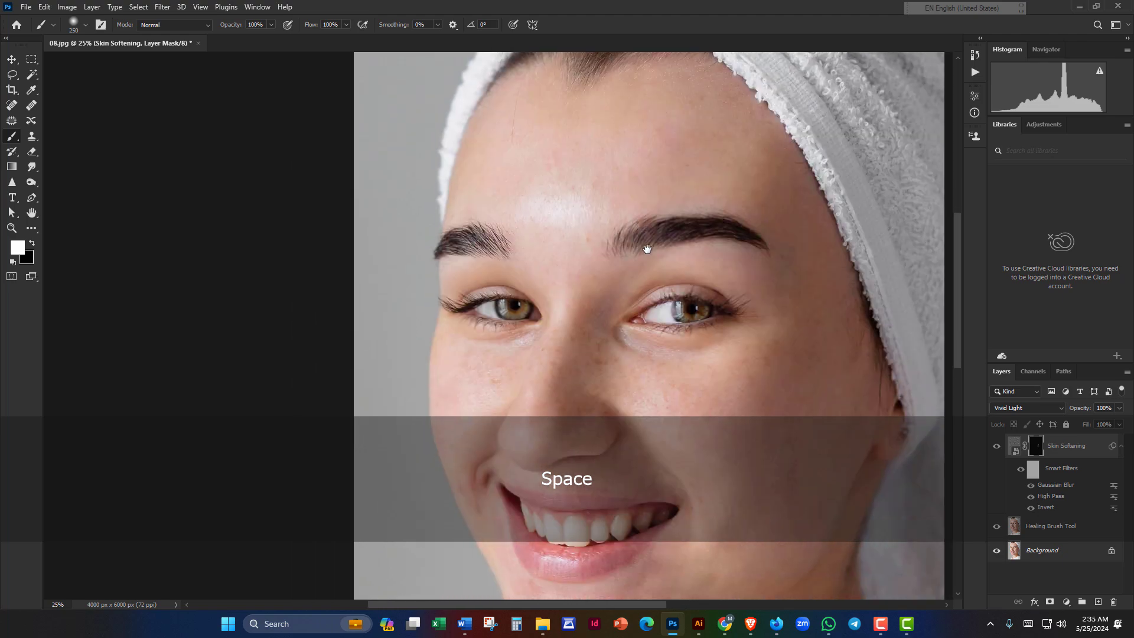
{"action": "scroll", "coordinate": [646, 248], "scroll_direction": "up", "scroll_amount": 3}
{"action": "mouse_move", "coordinate": [573, 155]}
{"action": "left_mouse_down"}
{"action": "mouse_move", "coordinate": [558, 263]}
{"action": "mouse_move", "coordinate": [530, 229]}
{"action": "left_mouse_up"}
{"action": "scroll", "coordinate": [552, 277], "scroll_direction": "up", "scroll_amount": 2}
{"action": "scroll", "coordinate": [552, 257], "scroll_direction": "up", "scroll_amount": 3}
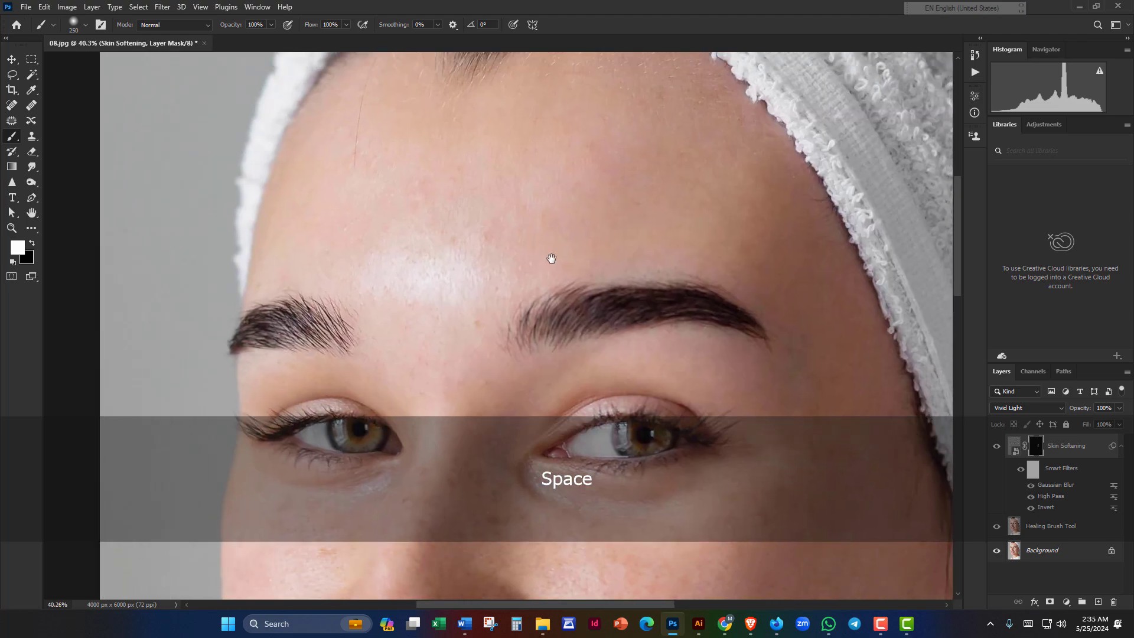
{"action": "key", "text": "bracketright"}
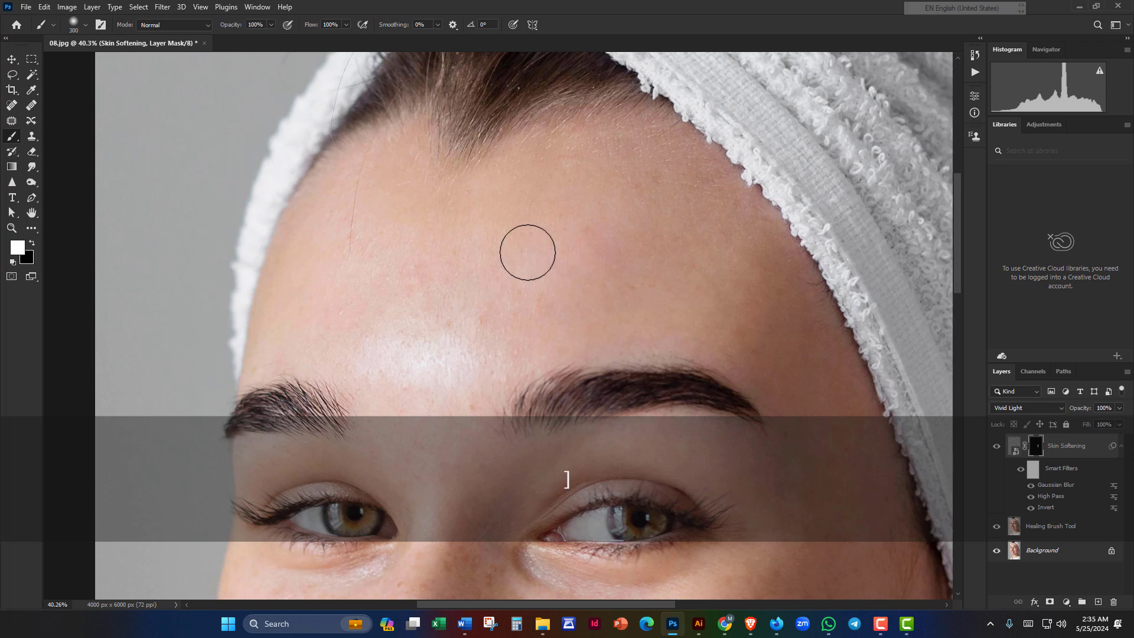
{"action": "mouse_move", "coordinate": [526, 250]}
{"action": "left_mouse_down"}
{"action": "mouse_move", "coordinate": [545, 253]}
{"action": "mouse_move", "coordinate": [461, 218]}
{"action": "left_mouse_up"}
{"action": "left_click_drag", "start_coordinate": [492, 236], "coordinate": [515, 222]}
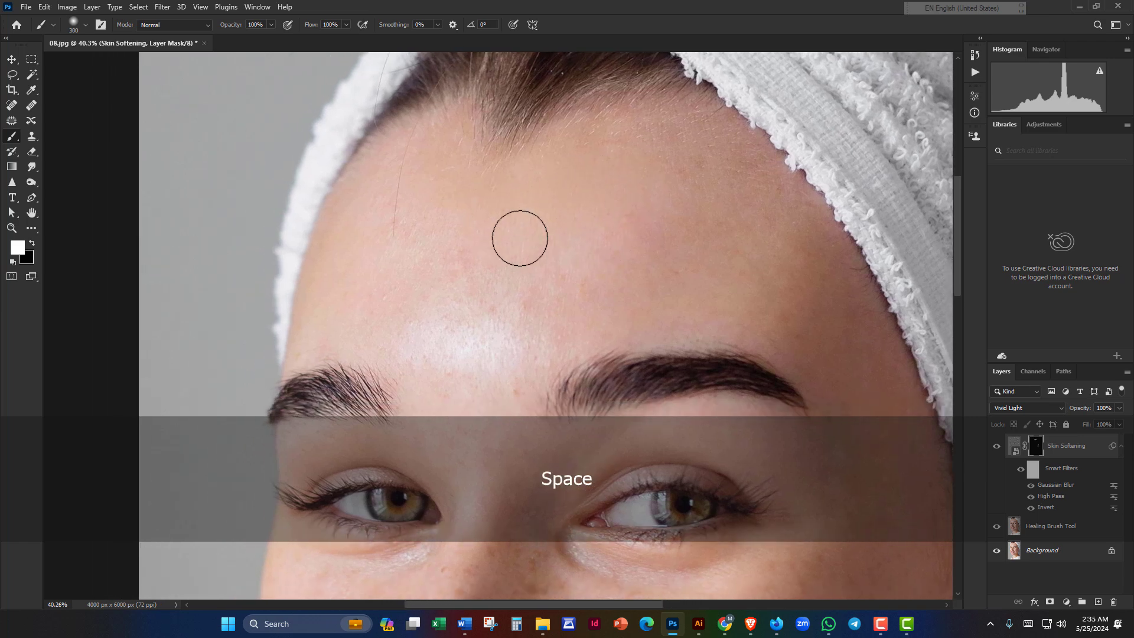
{"action": "left_click_drag", "start_coordinate": [479, 257], "coordinate": [503, 241]}
{"action": "mouse_move", "coordinate": [420, 200]}
{"action": "left_mouse_down"}
{"action": "mouse_move", "coordinate": [430, 157]}
{"action": "mouse_move", "coordinate": [365, 251]}
{"action": "mouse_move", "coordinate": [413, 291]}
{"action": "mouse_move", "coordinate": [418, 260]}
{"action": "left_mouse_up"}
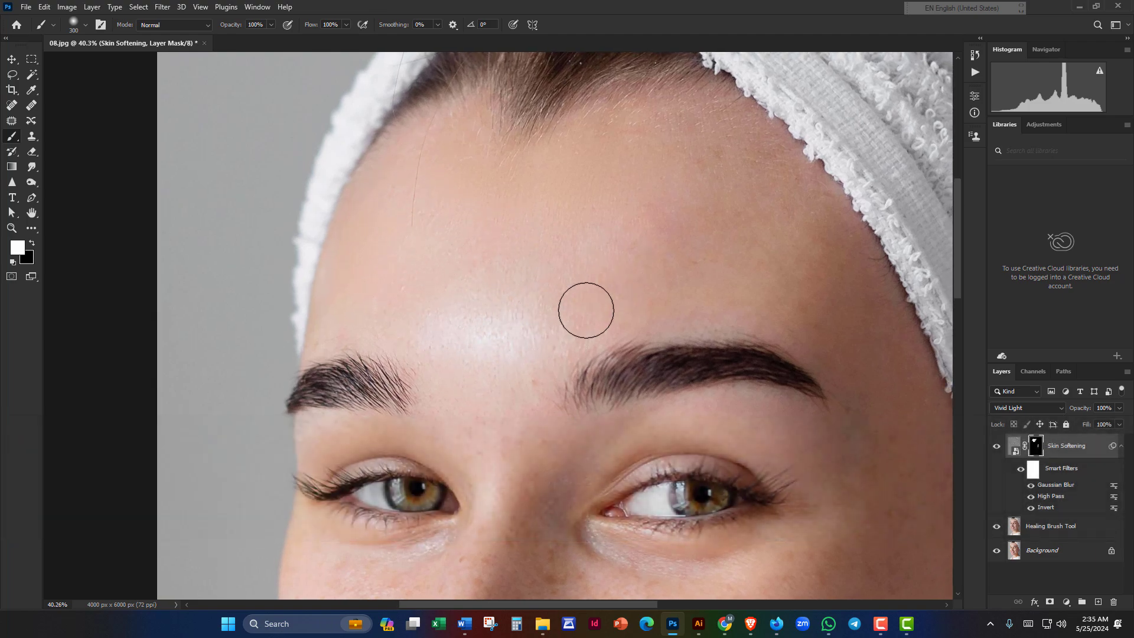
{"action": "left_click_drag", "start_coordinate": [585, 309], "coordinate": [524, 284]}
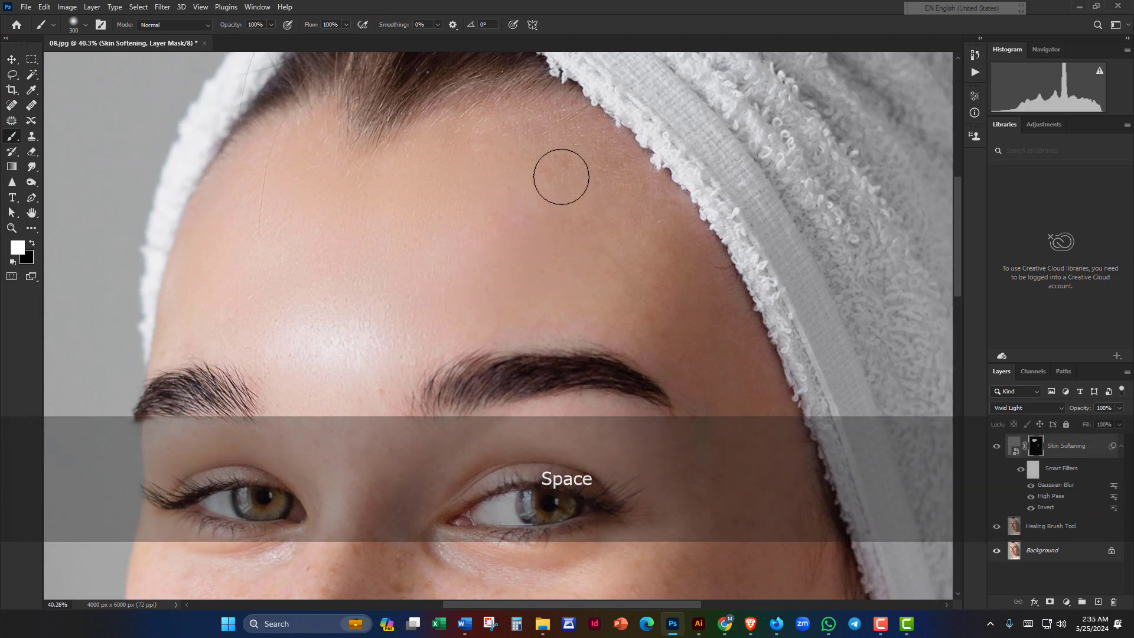
Step: Paint softening along the temple and across the cheeks beside the lips
{"action": "mouse_move", "coordinate": [609, 235]}
{"action": "left_mouse_down"}
{"action": "mouse_move", "coordinate": [586, 214]}
{"action": "mouse_move", "coordinate": [567, 154]}
{"action": "left_mouse_up"}
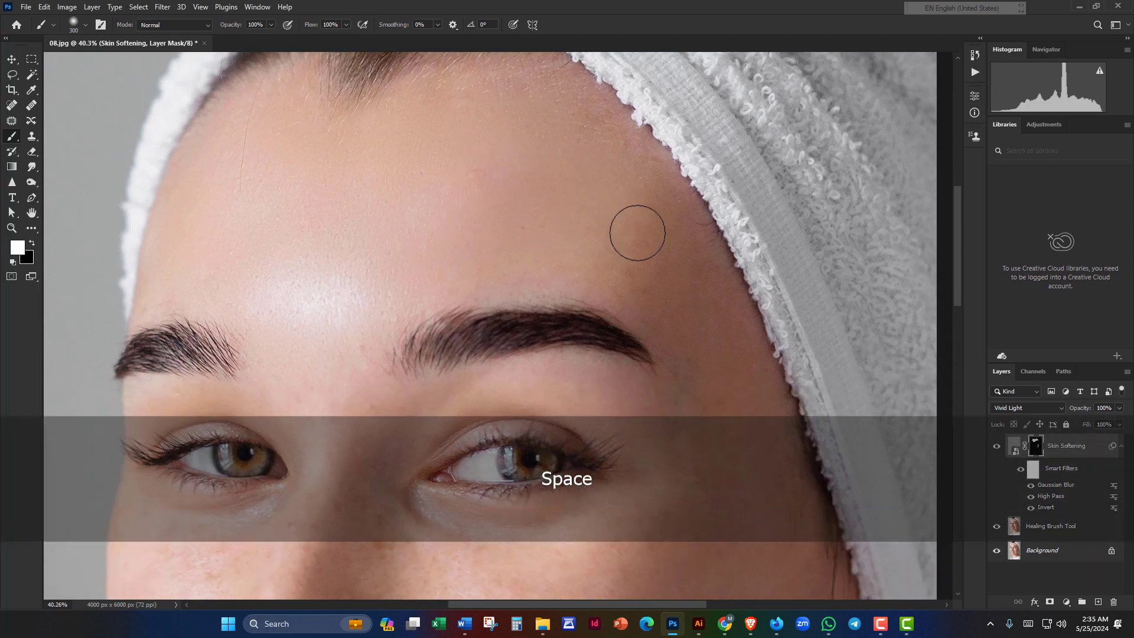
{"action": "left_click_drag", "start_coordinate": [638, 233], "coordinate": [605, 162]}
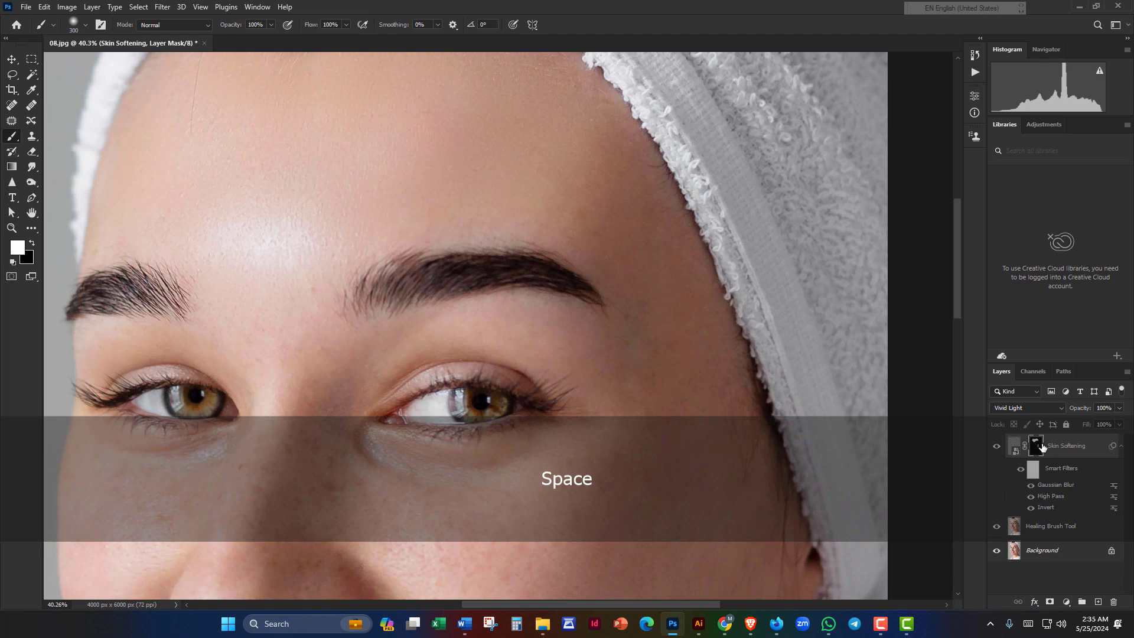
{"action": "left_click_drag", "start_coordinate": [608, 279], "coordinate": [615, 286]}
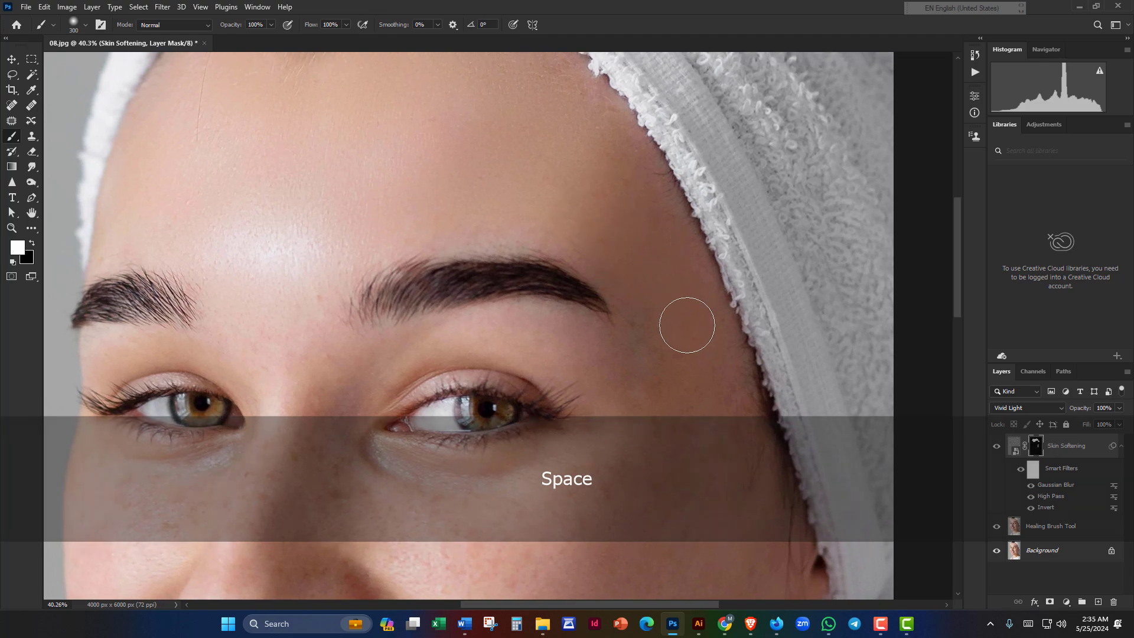
{"action": "left_click_drag", "start_coordinate": [687, 324], "coordinate": [666, 218]}
{"action": "mouse_move", "coordinate": [699, 303]}
{"action": "left_mouse_down"}
{"action": "mouse_move", "coordinate": [682, 213]}
{"action": "mouse_move", "coordinate": [693, 180]}
{"action": "left_mouse_up"}
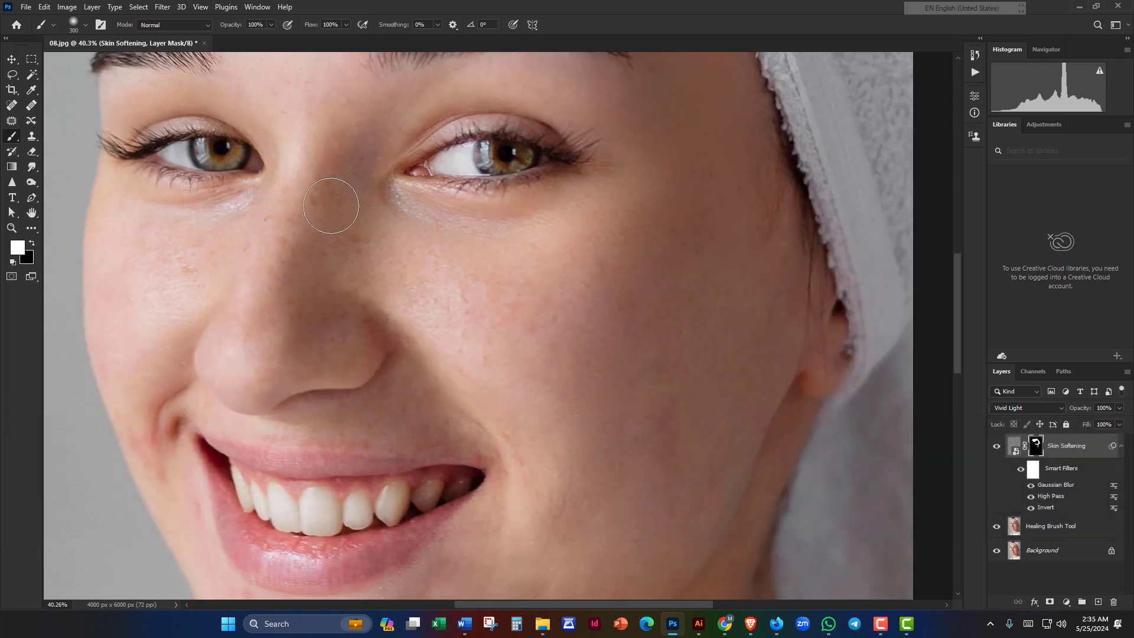
{"action": "left_click_drag", "start_coordinate": [536, 313], "coordinate": [515, 311]}
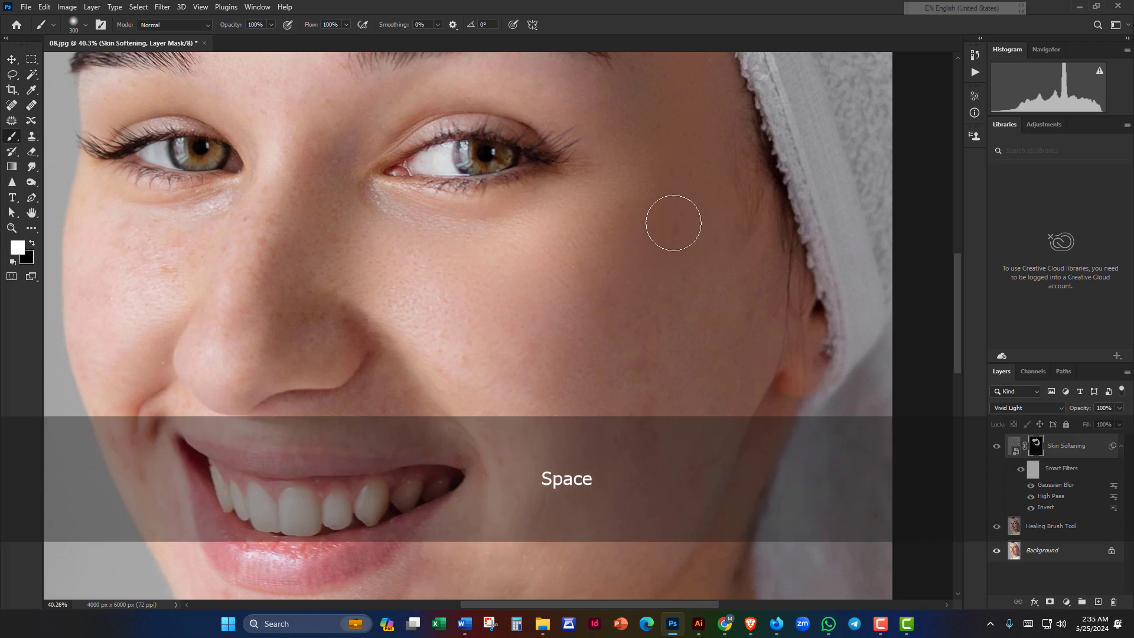
{"action": "mouse_move", "coordinate": [681, 290]}
{"action": "left_mouse_down"}
{"action": "mouse_move", "coordinate": [686, 185]}
{"action": "mouse_move", "coordinate": [632, 205]}
{"action": "left_mouse_up"}
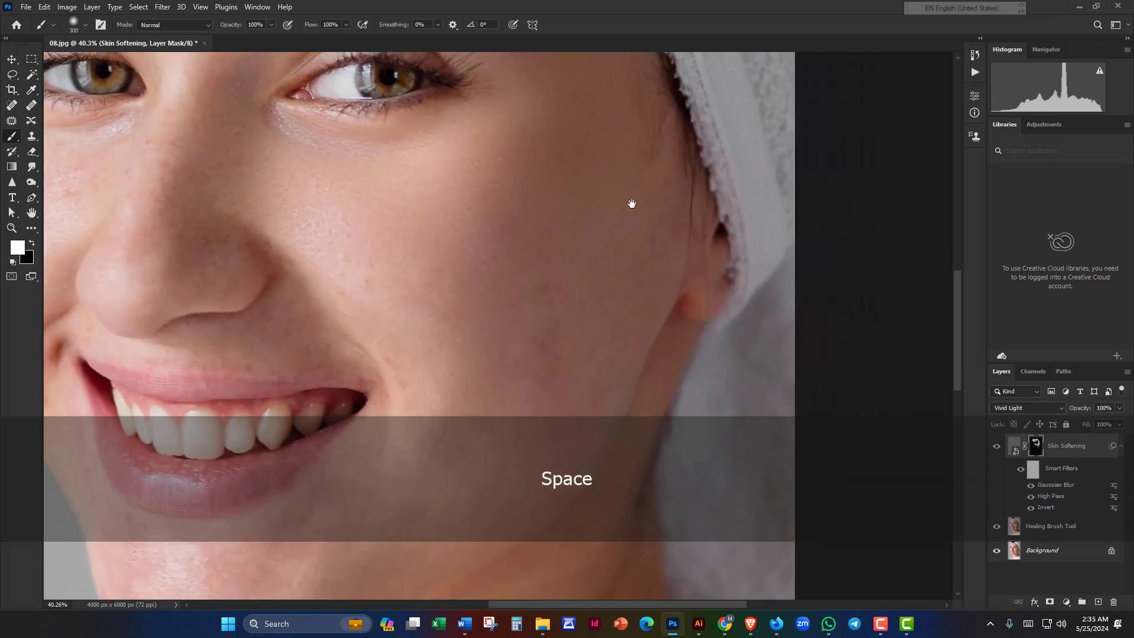
{"action": "mouse_move", "coordinate": [617, 299]}
{"action": "left_mouse_down"}
{"action": "mouse_move", "coordinate": [699, 202]}
{"action": "mouse_move", "coordinate": [666, 179]}
{"action": "left_mouse_up"}
{"action": "left_click_drag", "start_coordinate": [624, 285], "coordinate": [629, 365]}
{"action": "left_click_drag", "start_coordinate": [453, 204], "coordinate": [482, 240]}
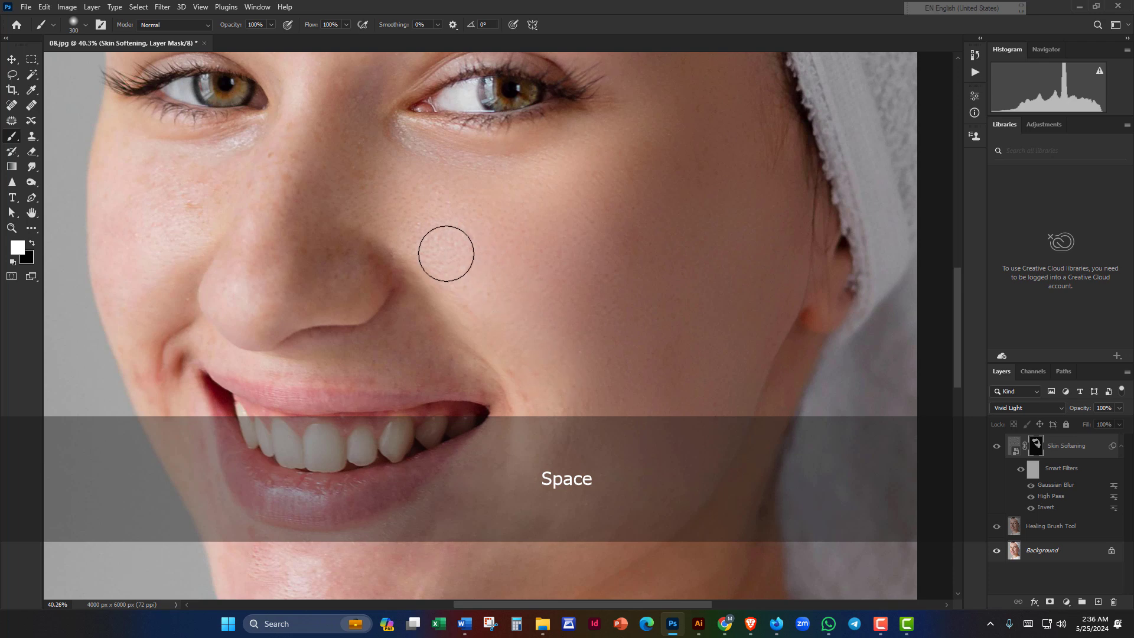
Step: Paint softening around the mouth, chin, jaw and neck, undoing one stray stroke
{"action": "left_click_drag", "start_coordinate": [531, 378], "coordinate": [489, 238]}
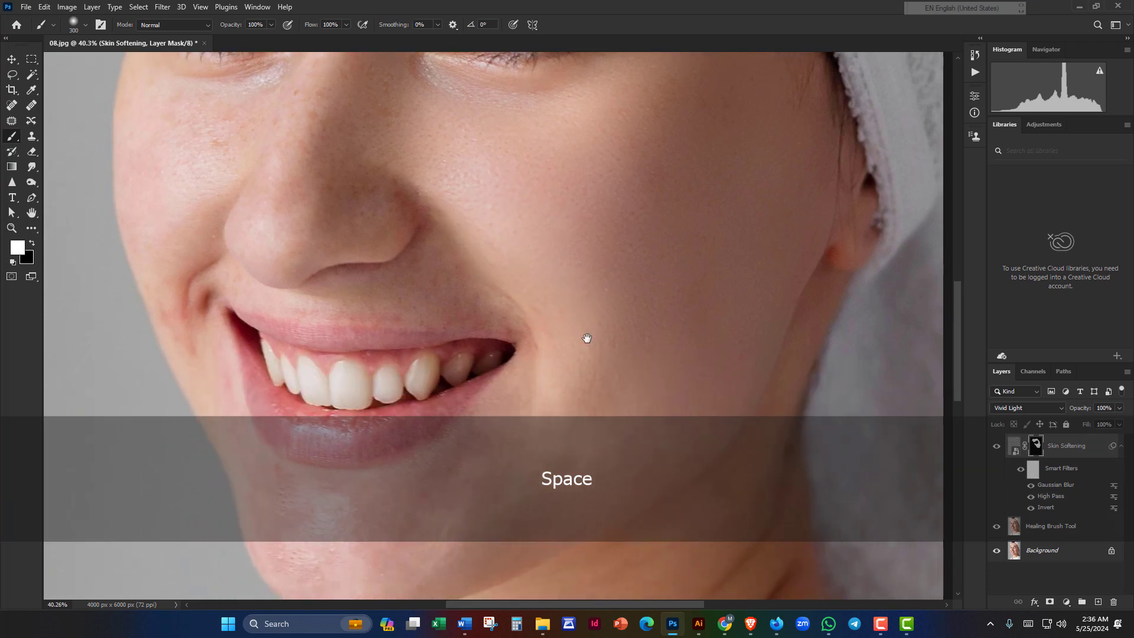
{"action": "left_click_drag", "start_coordinate": [585, 337], "coordinate": [643, 256]}
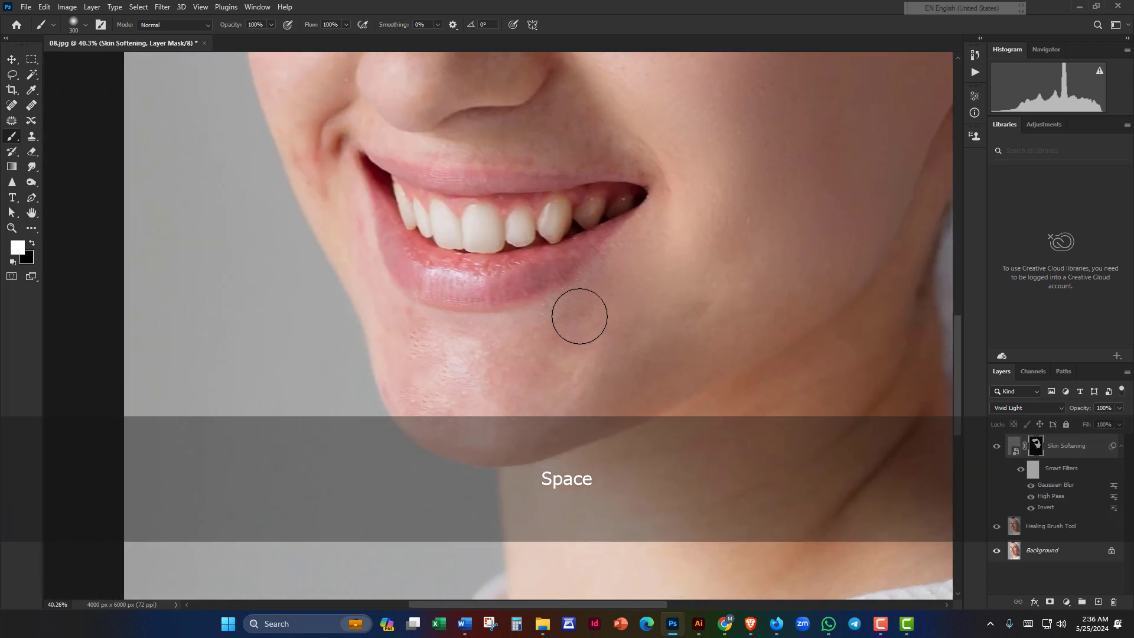
{"action": "left_click_drag", "start_coordinate": [580, 314], "coordinate": [683, 172]}
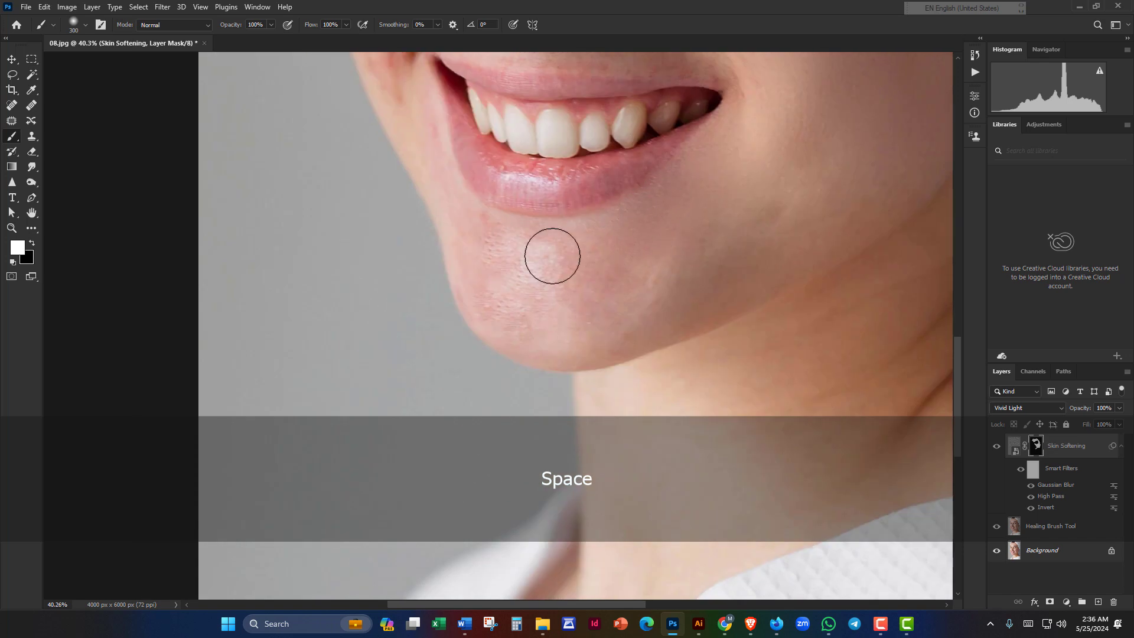
{"action": "left_click_drag", "start_coordinate": [590, 266], "coordinate": [556, 269]}
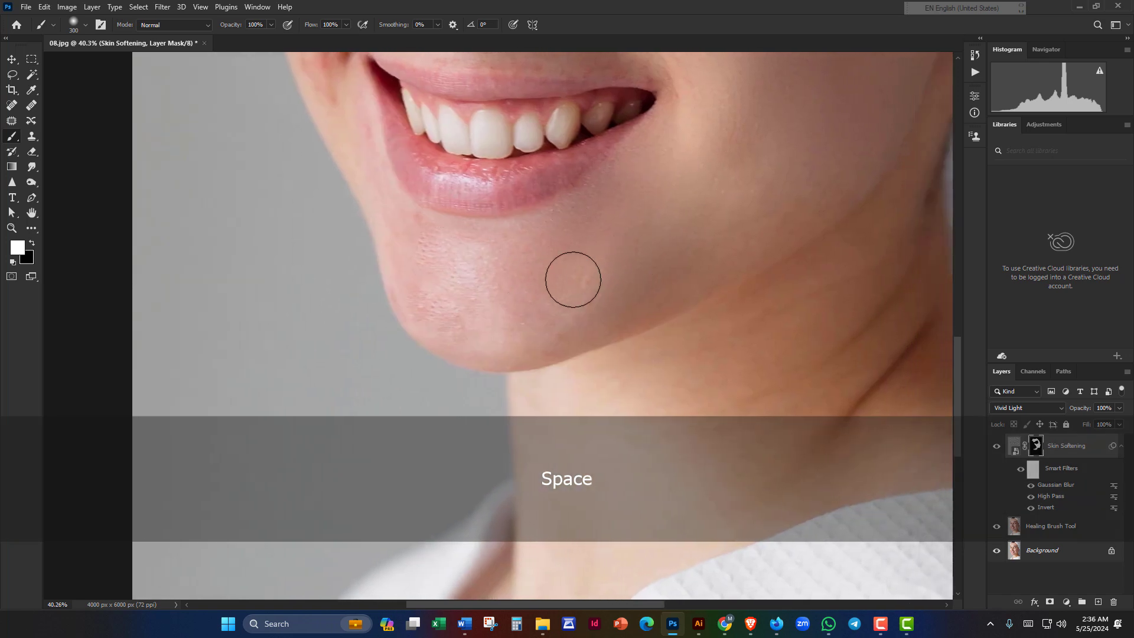
{"action": "left_click_drag", "start_coordinate": [452, 310], "coordinate": [367, 362]}
{"action": "key", "text": "ctrl+z"}
{"action": "left_click_drag", "start_coordinate": [451, 328], "coordinate": [519, 255]}
{"action": "left_click_drag", "start_coordinate": [673, 166], "coordinate": [572, 205]}
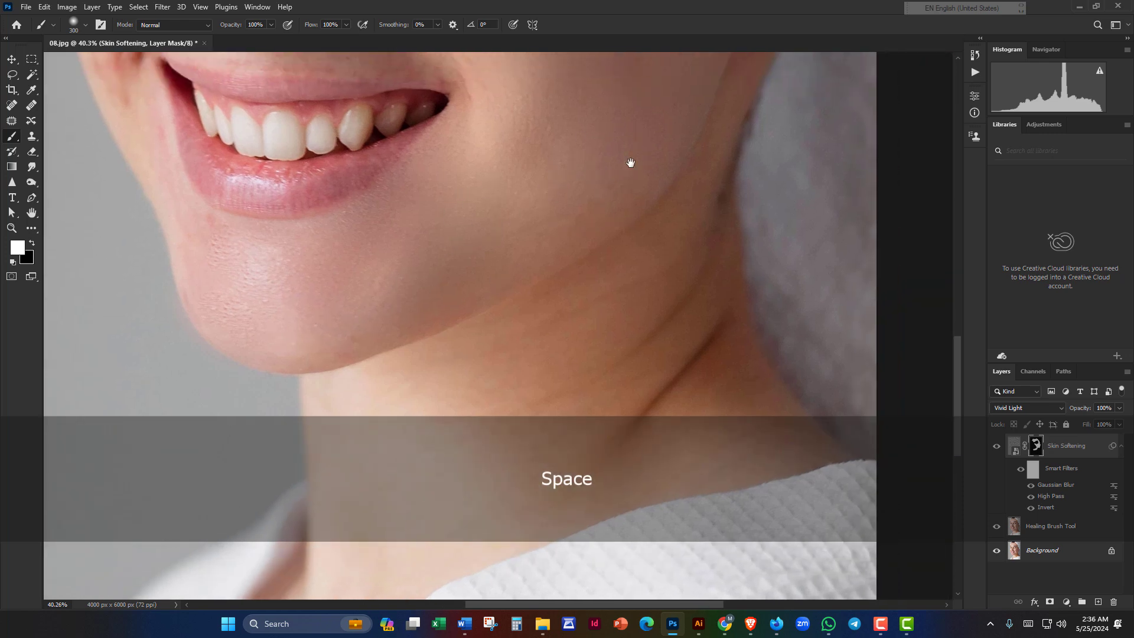
{"action": "scroll", "coordinate": [479, 301], "scroll_direction": "down", "scroll_amount": 2, "text": "alt"}
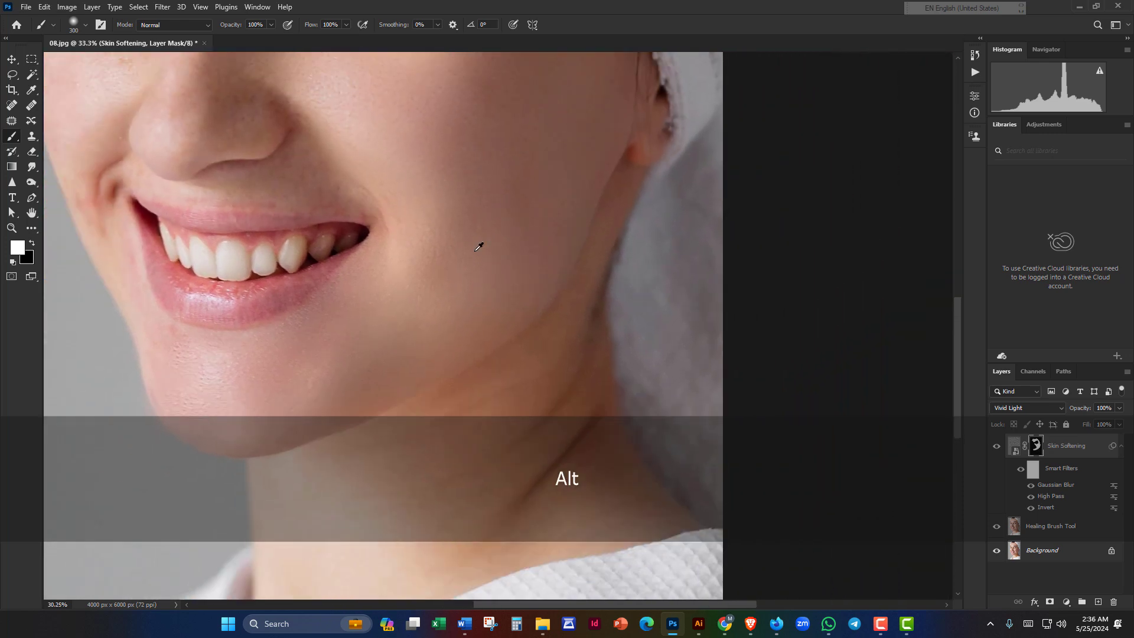
{"action": "left_click_drag", "start_coordinate": [470, 262], "coordinate": [506, 354]}
{"action": "scroll", "coordinate": [468, 252], "scroll_direction": "down", "scroll_amount": 3, "text": "alt"}
{"action": "left_click_drag", "start_coordinate": [374, 225], "coordinate": [539, 279]}
{"action": "scroll", "coordinate": [475, 274], "scroll_direction": "down", "scroll_amount": 1, "text": "alt"}
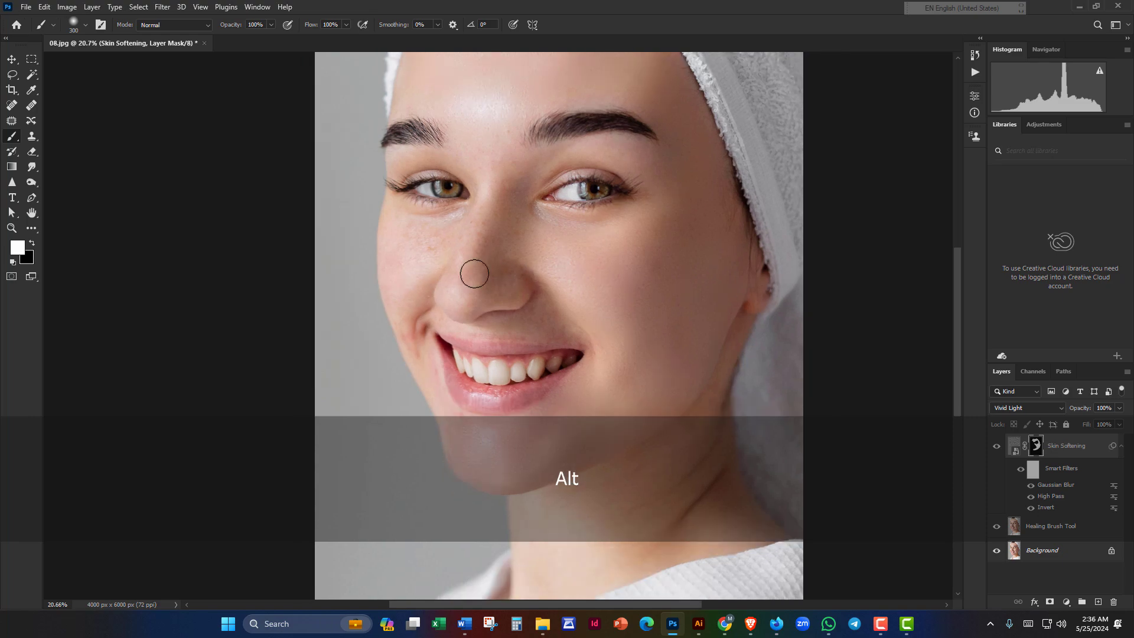
{"action": "left_click_drag", "start_coordinate": [465, 253], "coordinate": [686, 299]}
{"action": "scroll", "coordinate": [541, 271], "scroll_direction": "up", "scroll_amount": 2, "text": "alt"}
{"action": "scroll", "coordinate": [674, 271], "scroll_direction": "up", "scroll_amount": 2, "text": "alt"}
{"action": "scroll", "coordinate": [668, 304], "scroll_direction": "up", "scroll_amount": 4, "text": "alt"}
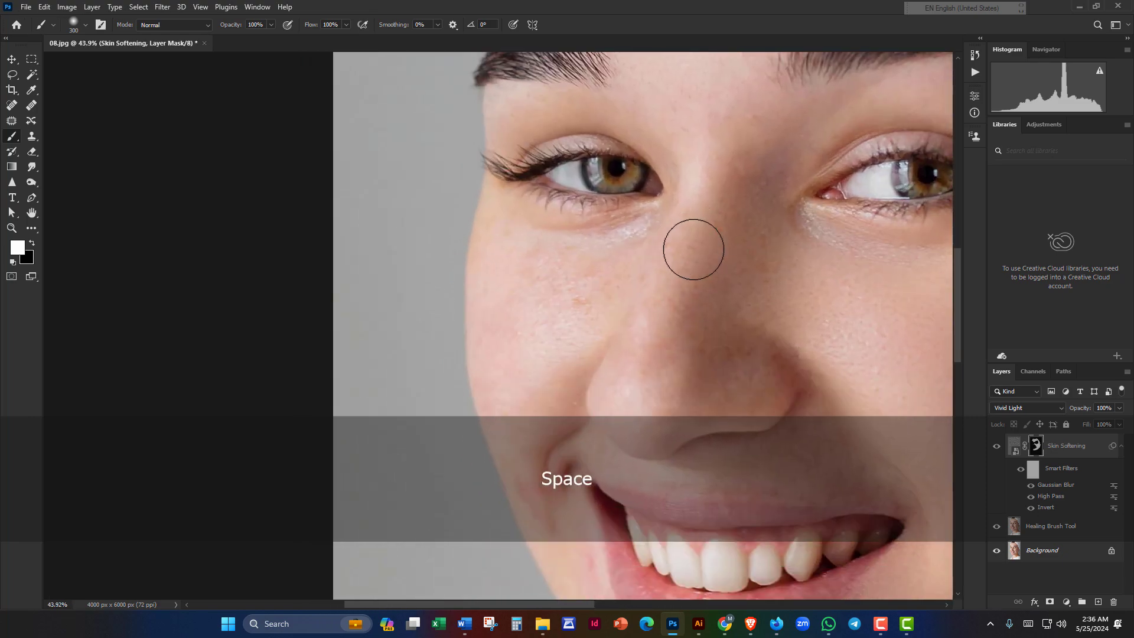
{"action": "mouse_move", "coordinate": [693, 249]}
{"action": "left_mouse_down"}
{"action": "mouse_move", "coordinate": [662, 280]}
{"action": "mouse_move", "coordinate": [690, 294]}
{"action": "mouse_move", "coordinate": [641, 277]}
{"action": "left_mouse_up"}
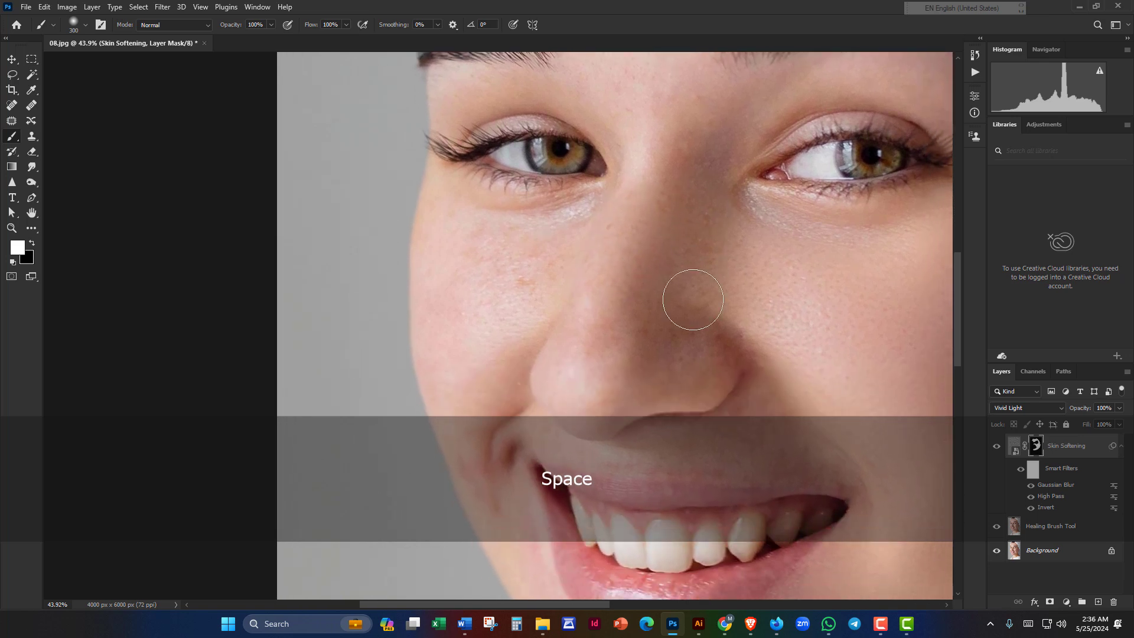
{"action": "left_click_drag", "start_coordinate": [714, 326], "coordinate": [626, 241]}
{"action": "mouse_move", "coordinate": [642, 196]}
{"action": "left_mouse_down"}
{"action": "mouse_move", "coordinate": [772, 270]}
{"action": "mouse_move", "coordinate": [845, 271]}
{"action": "left_mouse_up"}
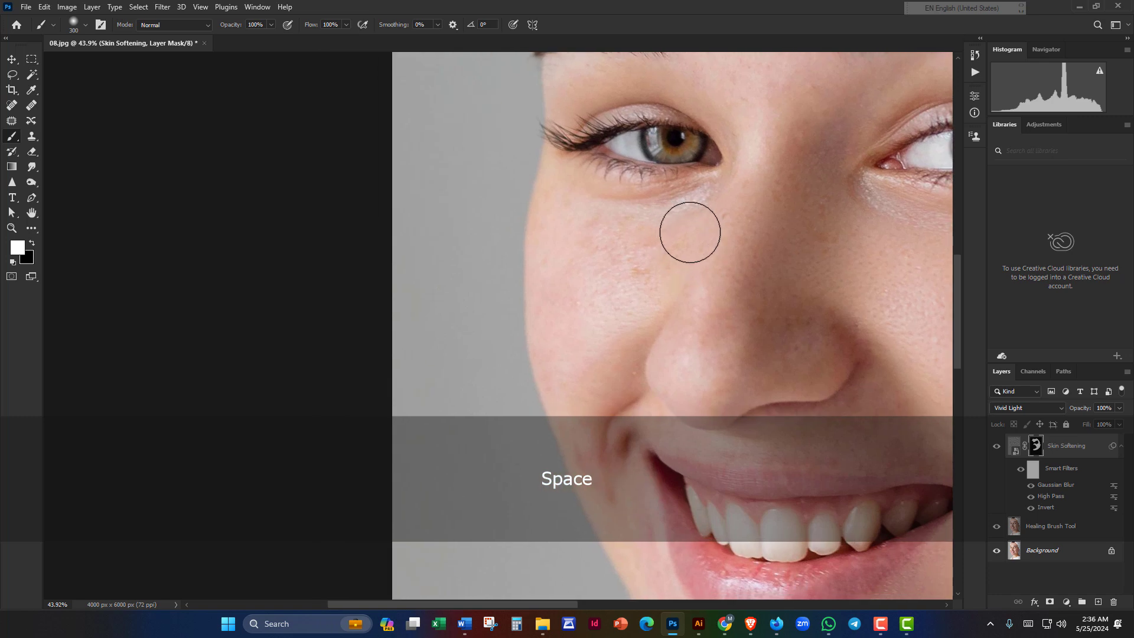
{"action": "left_click_drag", "start_coordinate": [633, 281], "coordinate": [656, 258]}
{"action": "left_click_drag", "start_coordinate": [647, 217], "coordinate": [574, 179]}
{"action": "scroll", "coordinate": [541, 207], "scroll_direction": "down", "scroll_amount": 2}
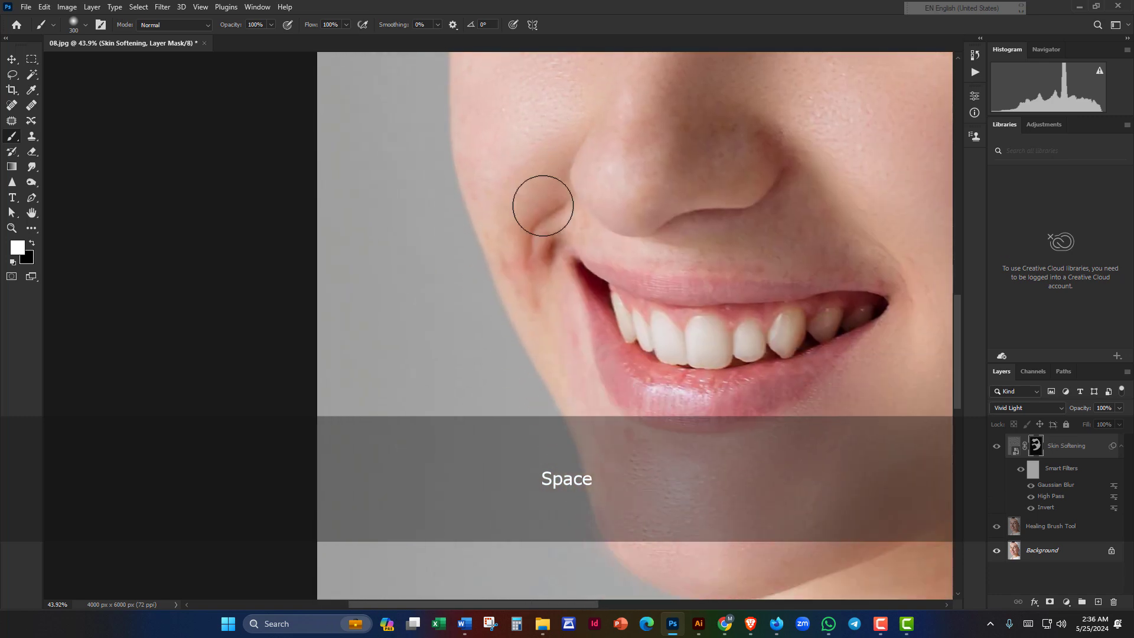
{"action": "scroll", "coordinate": [543, 208], "scroll_direction": "down", "scroll_amount": 2}
{"action": "left_click_drag", "start_coordinate": [542, 215], "coordinate": [515, 236]}
{"action": "scroll", "coordinate": [509, 211], "scroll_direction": "down", "scroll_amount": 1}
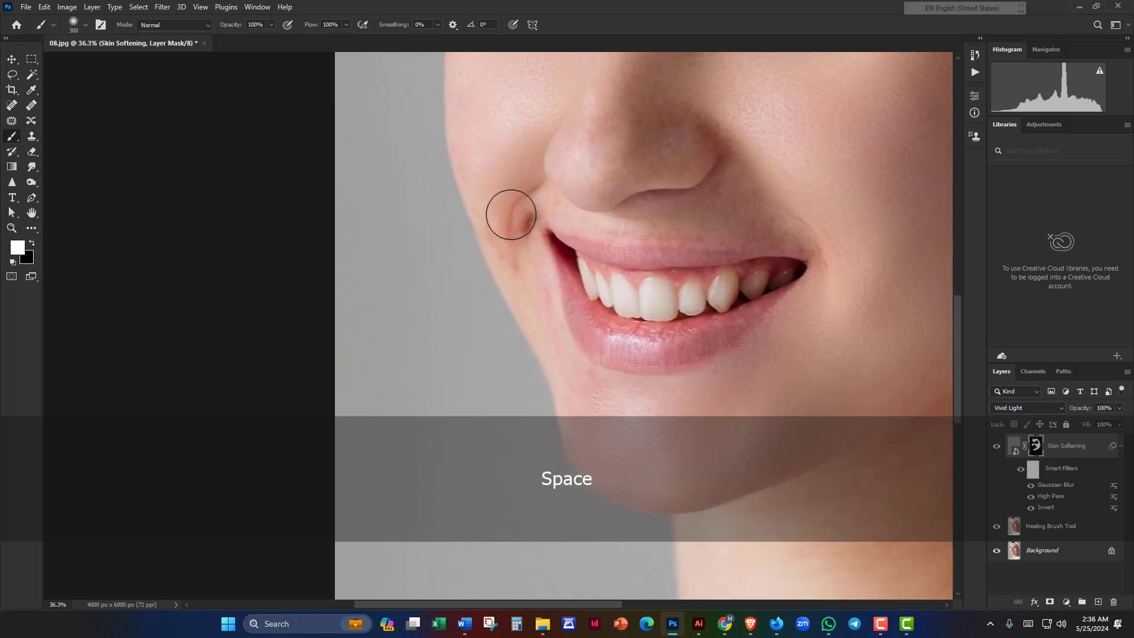
{"action": "left_click_drag", "start_coordinate": [530, 203], "coordinate": [505, 89]}
{"action": "scroll", "coordinate": [547, 218], "scroll_direction": "down", "scroll_amount": 2}
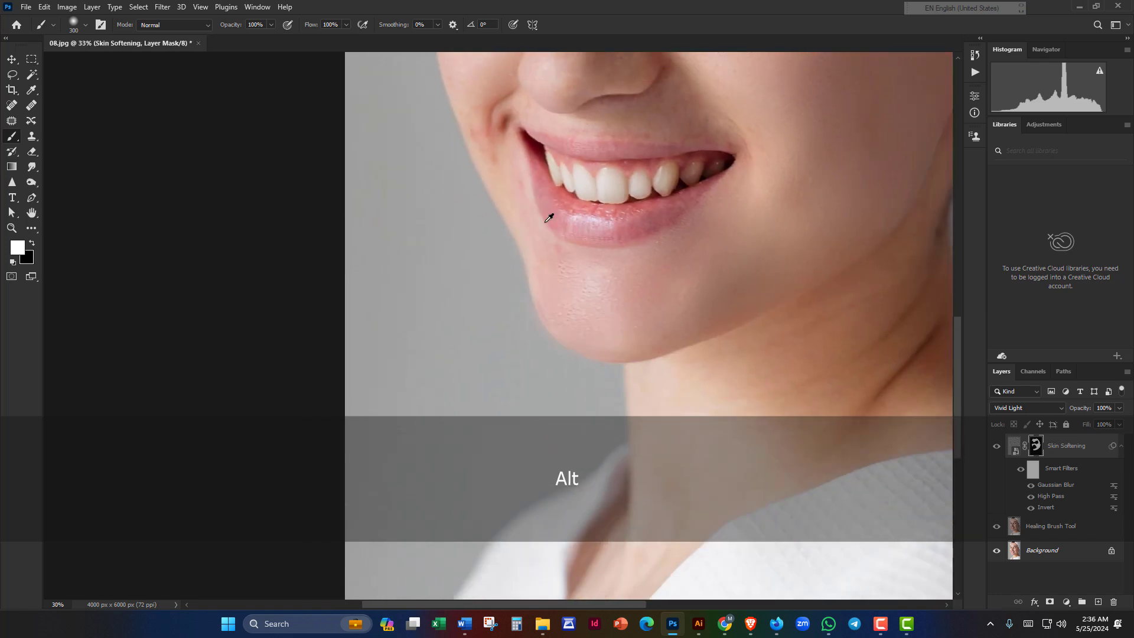
{"action": "left_click_drag", "start_coordinate": [690, 210], "coordinate": [533, 267]}
{"action": "scroll", "coordinate": [545, 270], "scroll_direction": "down", "scroll_amount": 4}
{"action": "scroll", "coordinate": [545, 270], "scroll_direction": "down", "scroll_amount": 1}
{"action": "left_click_drag", "start_coordinate": [602, 189], "coordinate": [565, 291]}
{"action": "scroll", "coordinate": [536, 276], "scroll_direction": "up", "scroll_amount": 6}
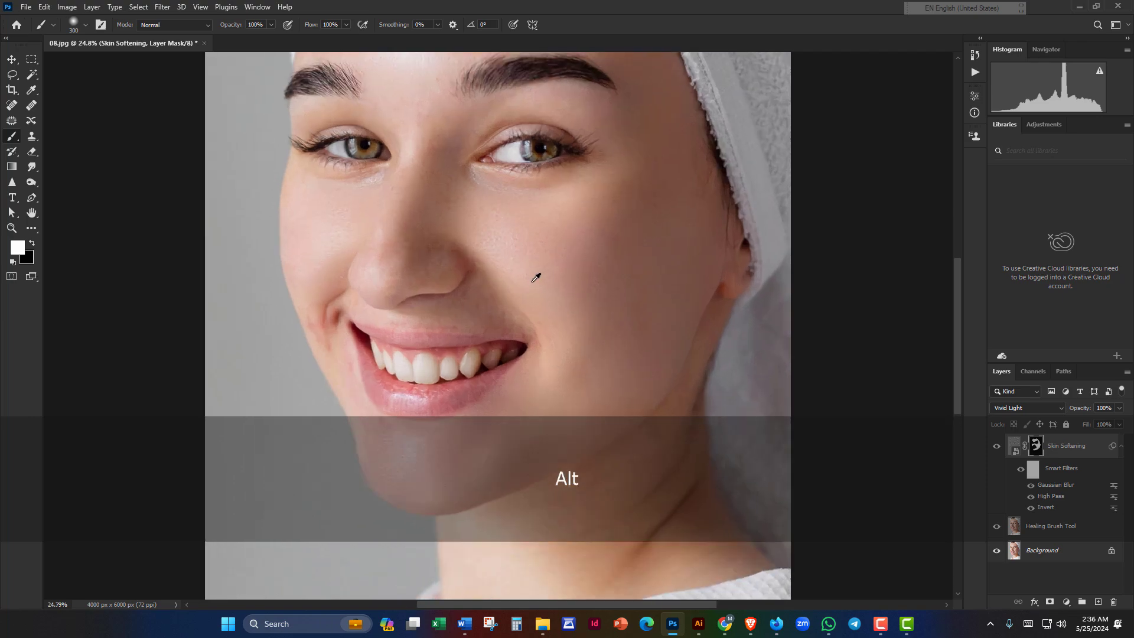
{"action": "left_click_drag", "start_coordinate": [493, 303], "coordinate": [581, 236]}
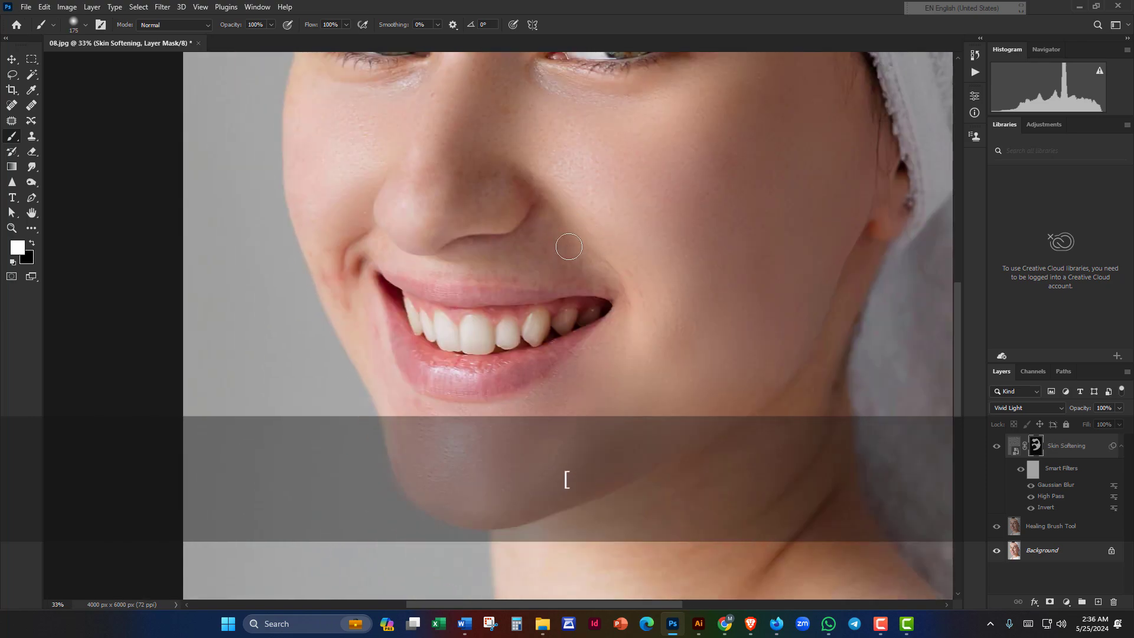
{"action": "scroll", "coordinate": [561, 251], "scroll_direction": "up", "scroll_amount": 5}
{"action": "left_click_drag", "start_coordinate": [552, 198], "coordinate": [639, 271]}
{"action": "left_click_drag", "start_coordinate": [723, 288], "coordinate": [745, 258]}
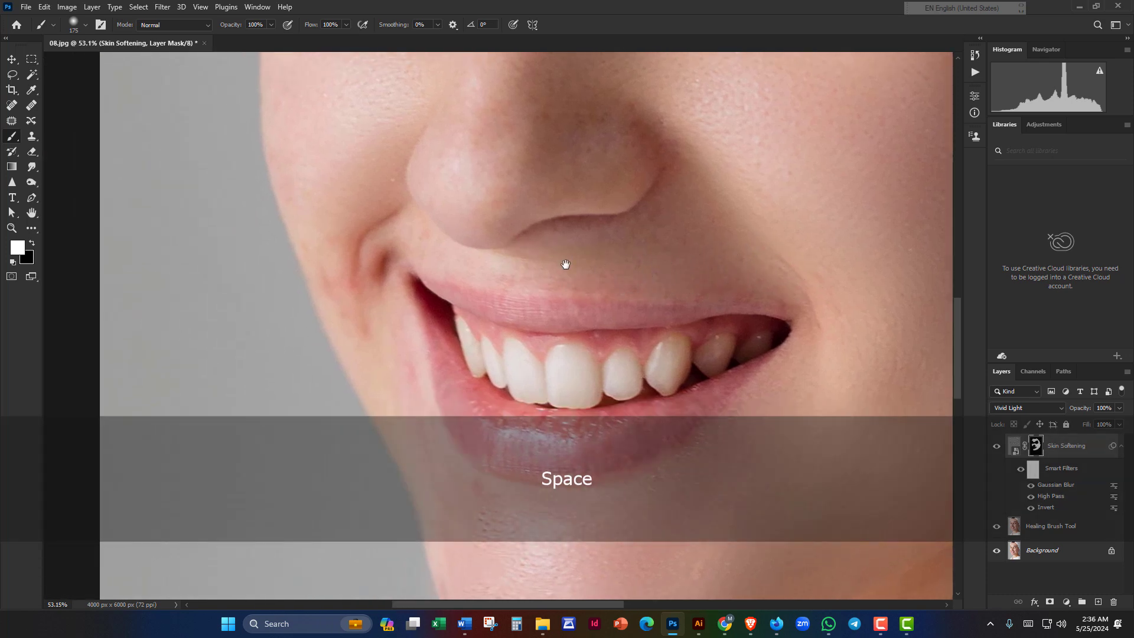
{"action": "left_click_drag", "start_coordinate": [564, 264], "coordinate": [564, 282]}
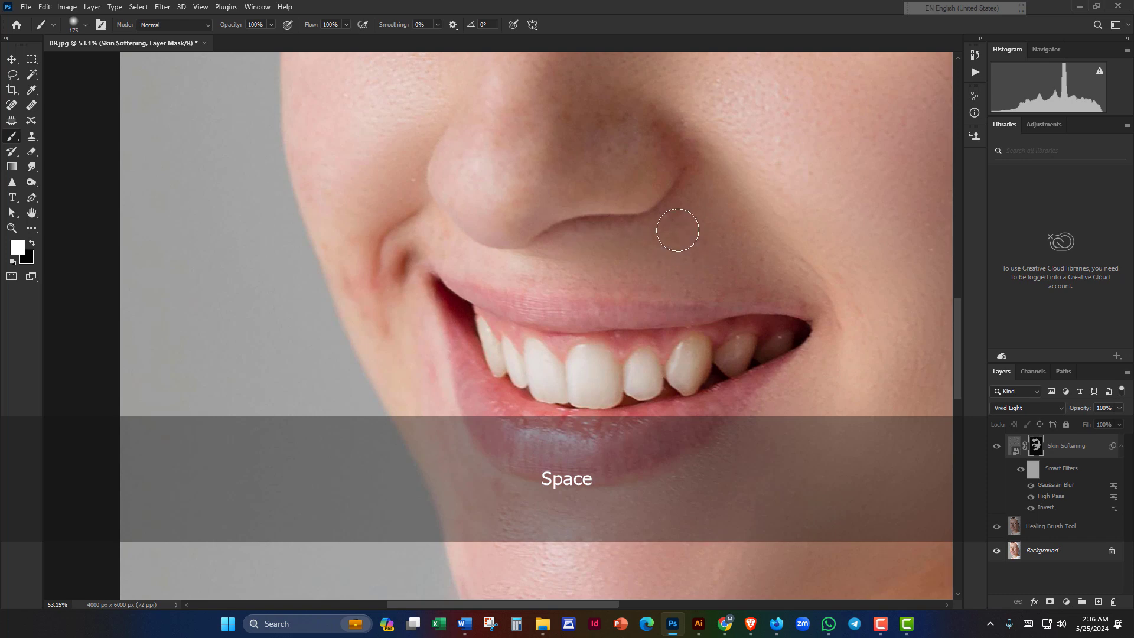
{"action": "left_click_drag", "start_coordinate": [678, 230], "coordinate": [620, 242]}
{"action": "left_click_drag", "start_coordinate": [600, 204], "coordinate": [620, 261]}
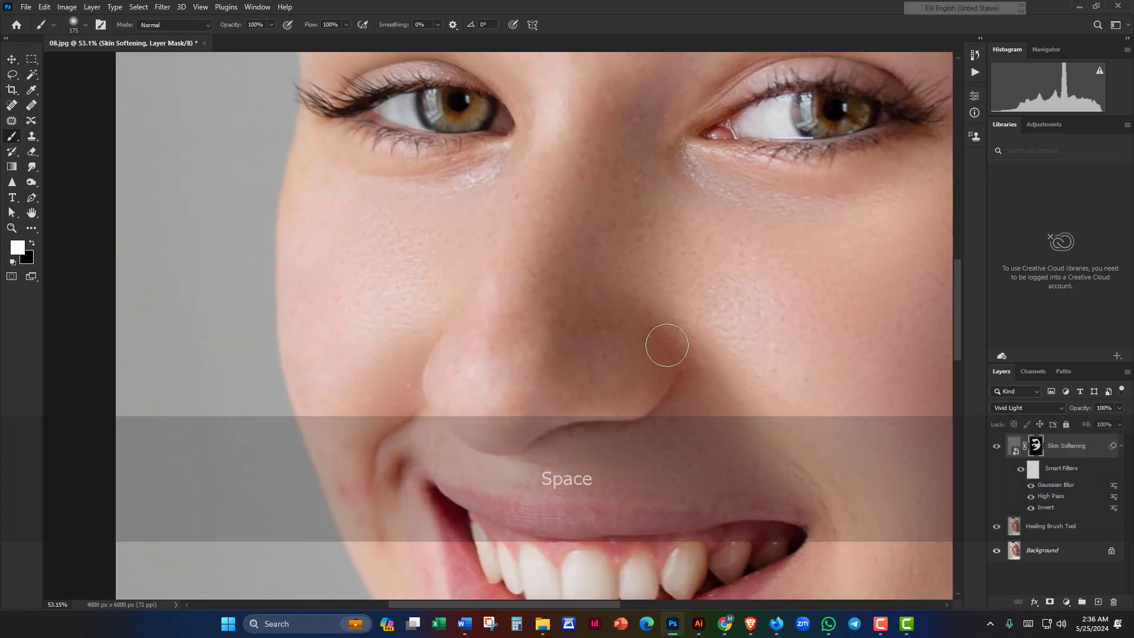
{"action": "left_click_drag", "start_coordinate": [617, 216], "coordinate": [682, 273]}
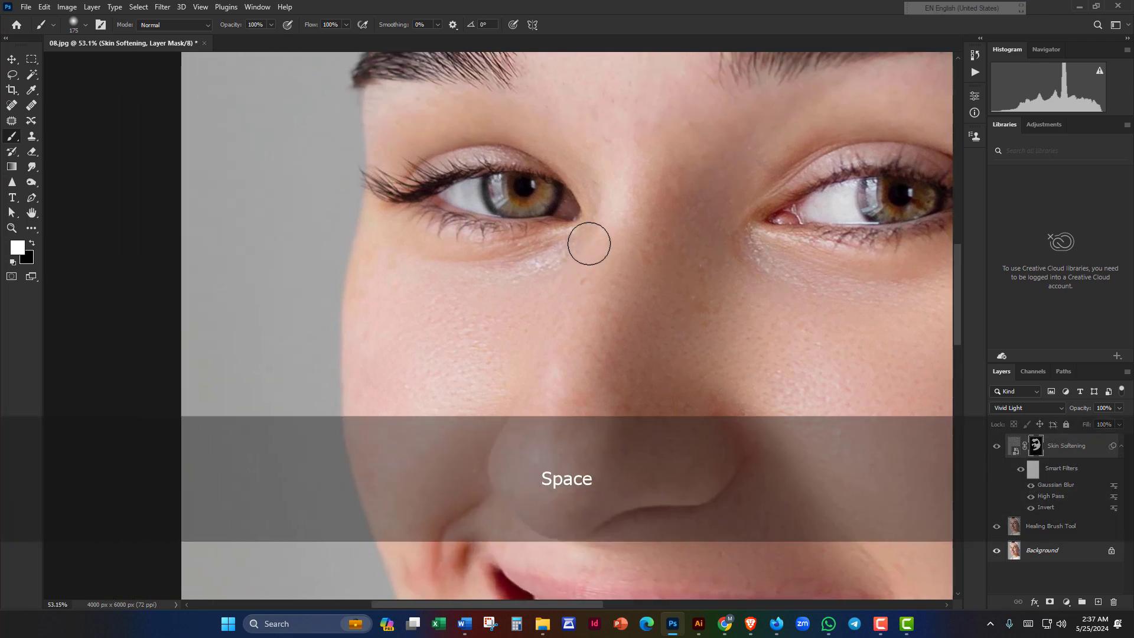
{"action": "scroll", "coordinate": [509, 255], "scroll_direction": "down", "scroll_amount": 4}
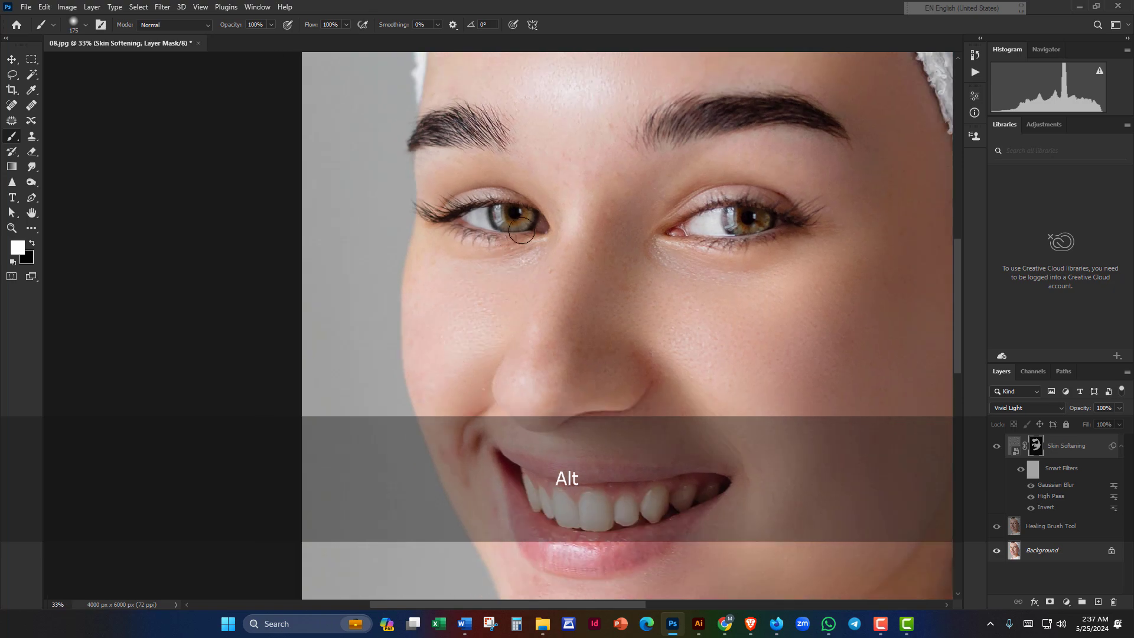
{"action": "scroll", "coordinate": [522, 230], "scroll_direction": "up", "scroll_amount": 3}
{"action": "left_click_drag", "start_coordinate": [548, 196], "coordinate": [565, 252]}
{"action": "scroll", "coordinate": [562, 203], "scroll_direction": "down", "scroll_amount": 6}
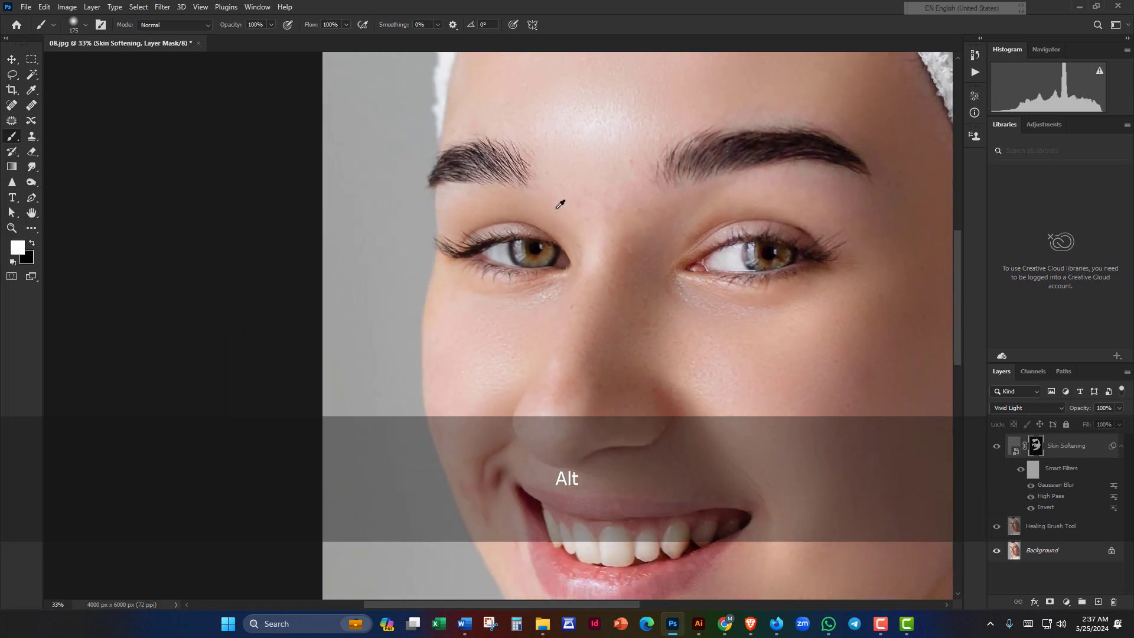
{"action": "left_click_drag", "start_coordinate": [590, 205], "coordinate": [367, 157]}
{"action": "left_click_drag", "start_coordinate": [376, 362], "coordinate": [491, 139]}
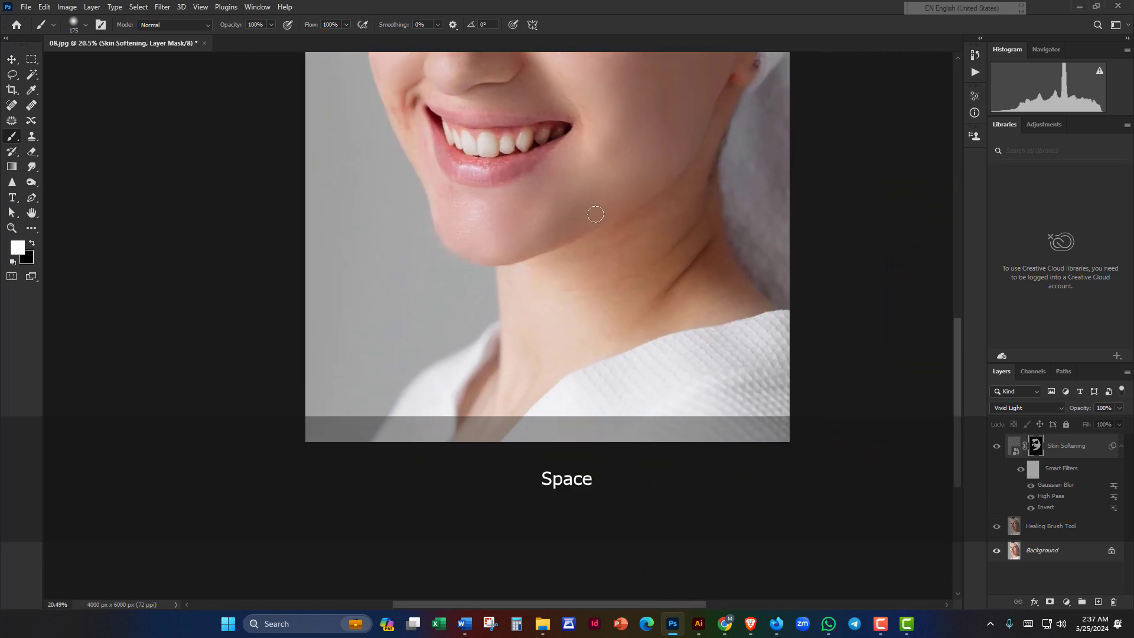
{"action": "scroll", "coordinate": [595, 212], "scroll_direction": "up", "scroll_amount": 2}
{"action": "left_click_drag", "start_coordinate": [521, 220], "coordinate": [289, 123]}
Step: Enlarge the brush to 300, pick black as the paint colour, and pan over the neck
{"action": "key", "text": "bracketright"}
{"action": "key", "text": "bracketright"}
{"action": "key", "text": "bracketright"}
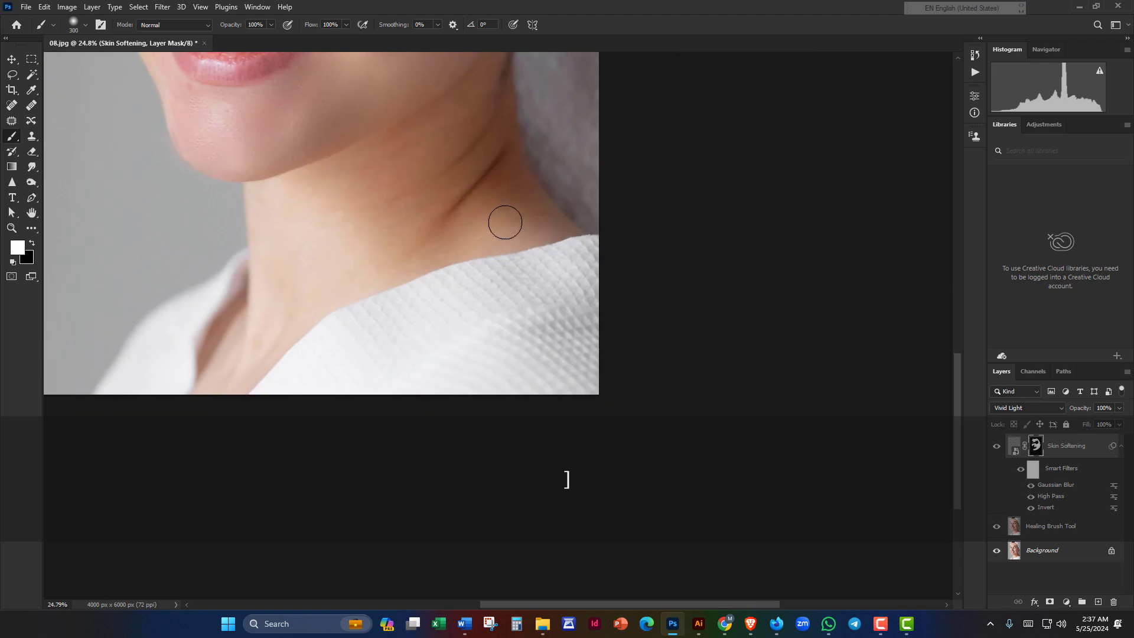
{"action": "left_click", "coordinate": [481, 259], "text": "alt"}
{"action": "key", "text": "alt+space"}
{"action": "left_click", "coordinate": [434, 215]}
{"action": "left_click_drag", "start_coordinate": [435, 258], "coordinate": [510, 366]}
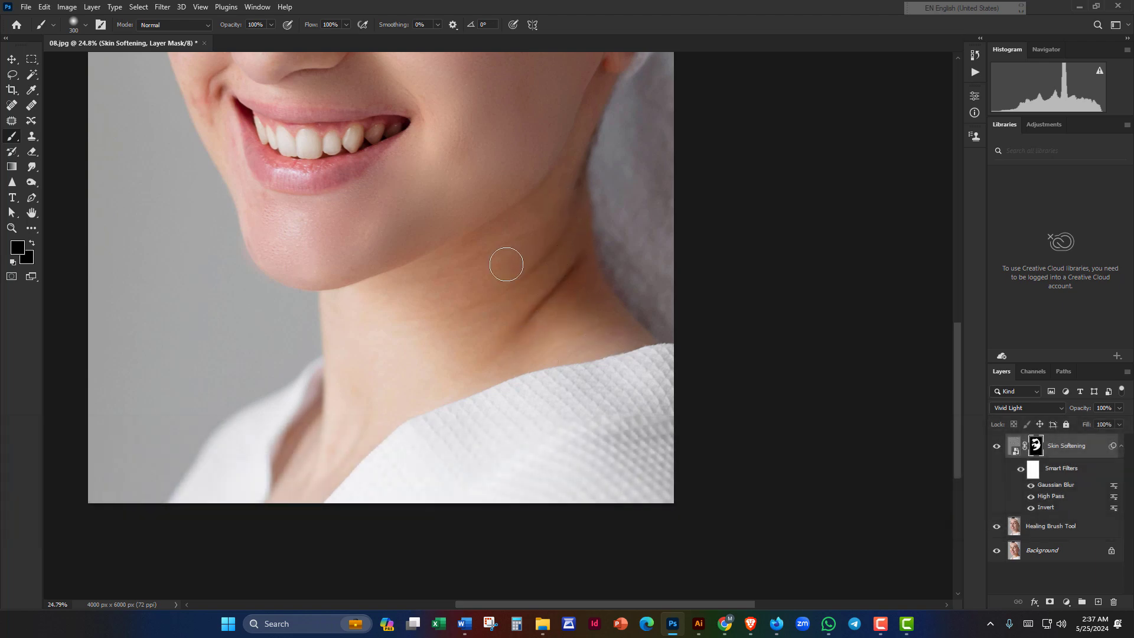
{"action": "left_click_drag", "start_coordinate": [408, 296], "coordinate": [426, 266]}
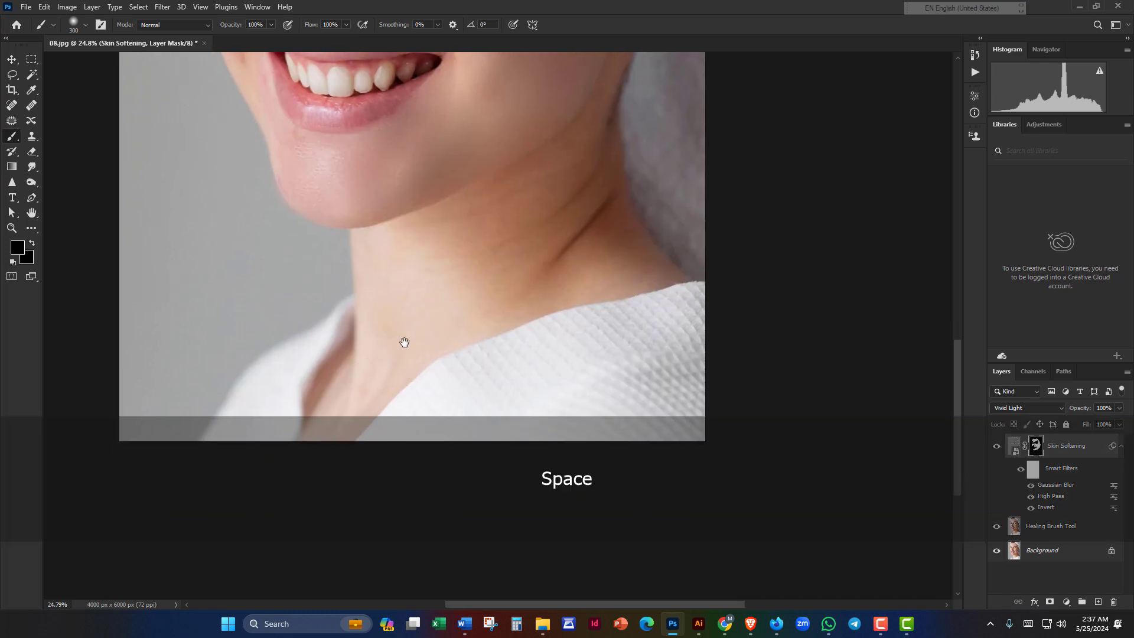
{"action": "mouse_move", "coordinate": [404, 342]}
{"action": "left_mouse_down"}
{"action": "mouse_move", "coordinate": [506, 198]}
{"action": "mouse_move", "coordinate": [444, 279]}
{"action": "mouse_move", "coordinate": [416, 356]}
{"action": "mouse_move", "coordinate": [501, 359]}
{"action": "left_mouse_up"}
{"action": "scroll", "coordinate": [431, 341], "scroll_direction": "down", "scroll_amount": 6}
{"action": "left_click_drag", "start_coordinate": [397, 280], "coordinate": [431, 298]}
{"action": "scroll", "coordinate": [411, 320], "scroll_direction": "up", "scroll_amount": 12}
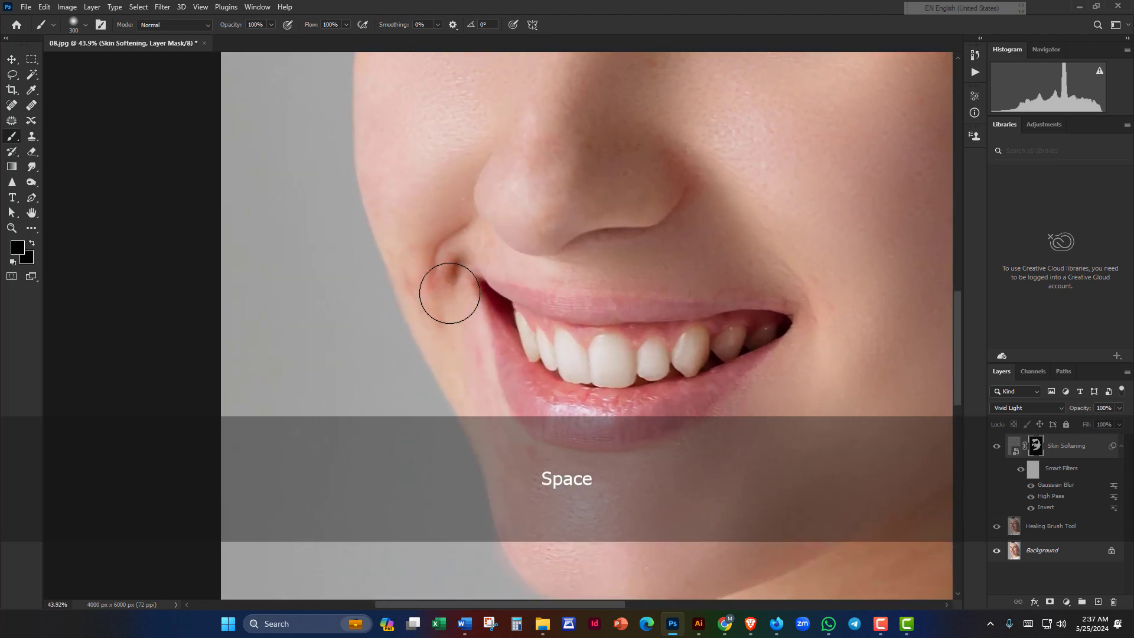
Step: Shrink the brush to 200 and reframe the view around the whole face
{"action": "key", "text": "bracketleft"}
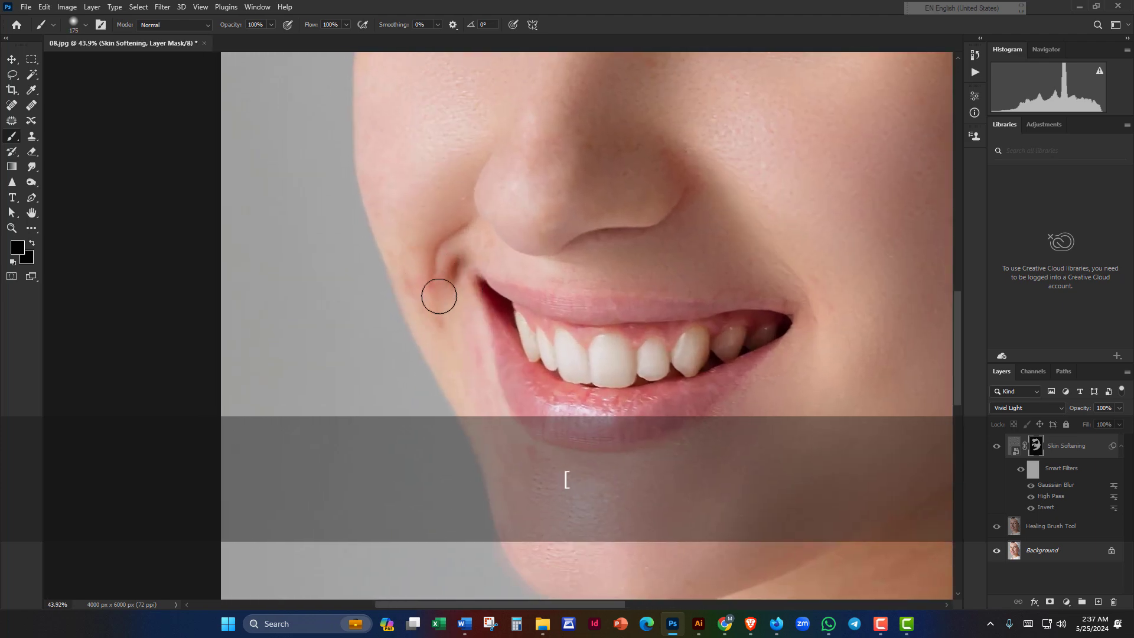
{"action": "scroll", "coordinate": [443, 299], "scroll_direction": "down", "scroll_amount": 8}
{"action": "left_click_drag", "start_coordinate": [537, 245], "coordinate": [522, 316]}
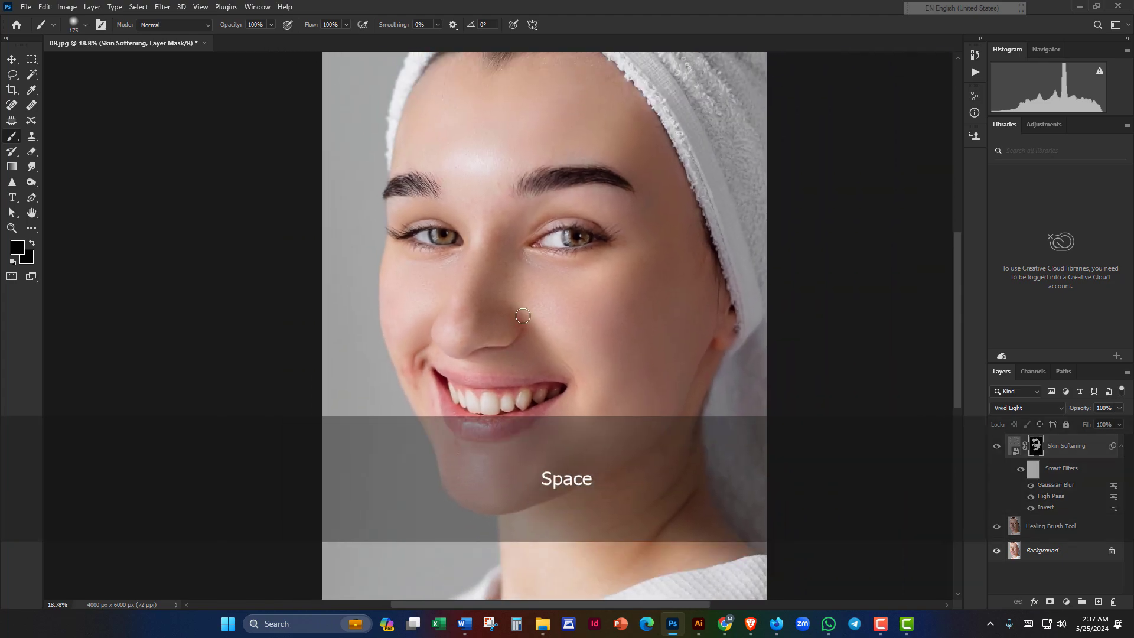
{"action": "scroll", "coordinate": [552, 303], "scroll_direction": "down", "scroll_amount": 3}
{"action": "left_click_drag", "start_coordinate": [600, 279], "coordinate": [600, 336]}
{"action": "scroll", "coordinate": [626, 336], "scroll_direction": "up", "scroll_amount": 3}
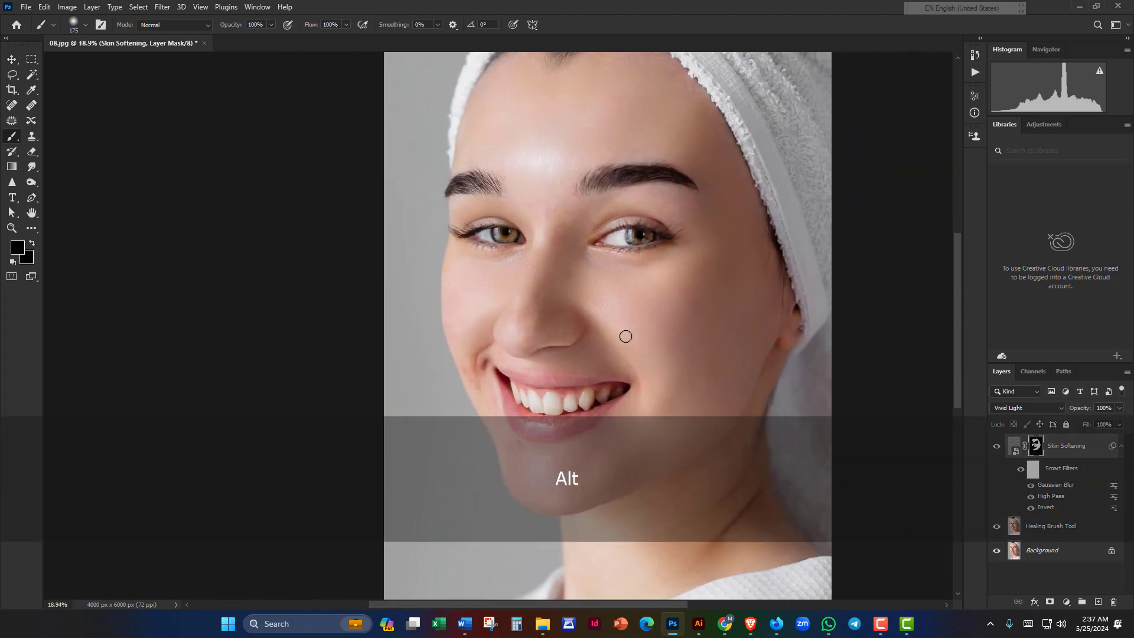
{"action": "scroll", "coordinate": [625, 336], "scroll_direction": "up", "scroll_amount": 4}
{"action": "left_click_drag", "start_coordinate": [599, 177], "coordinate": [593, 317]}
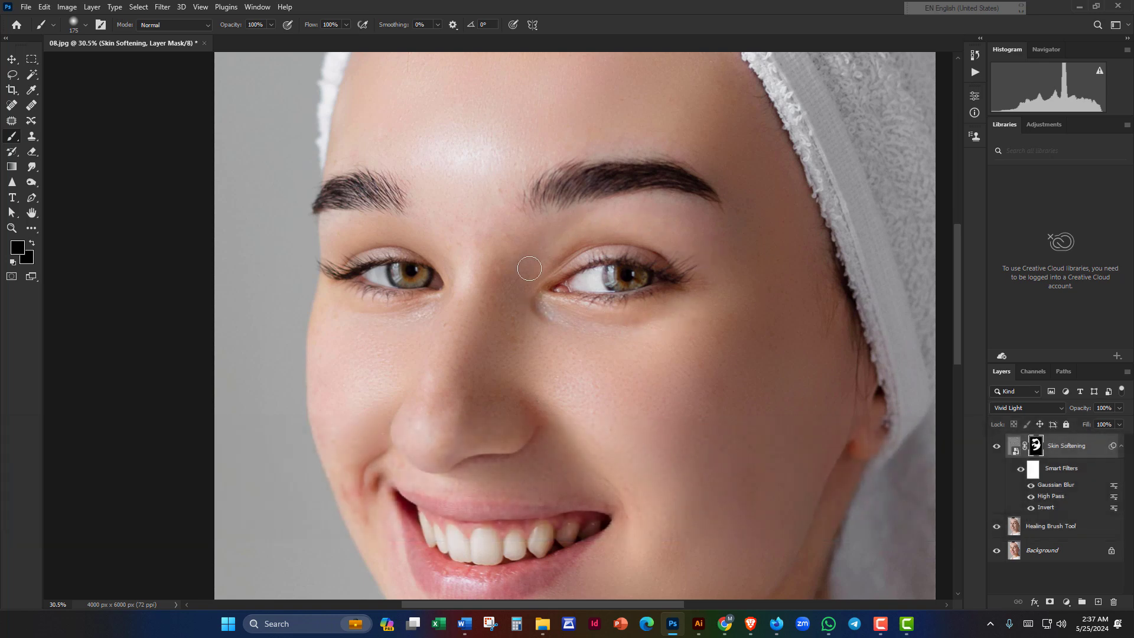
{"action": "left_click_drag", "start_coordinate": [525, 255], "coordinate": [602, 251]}
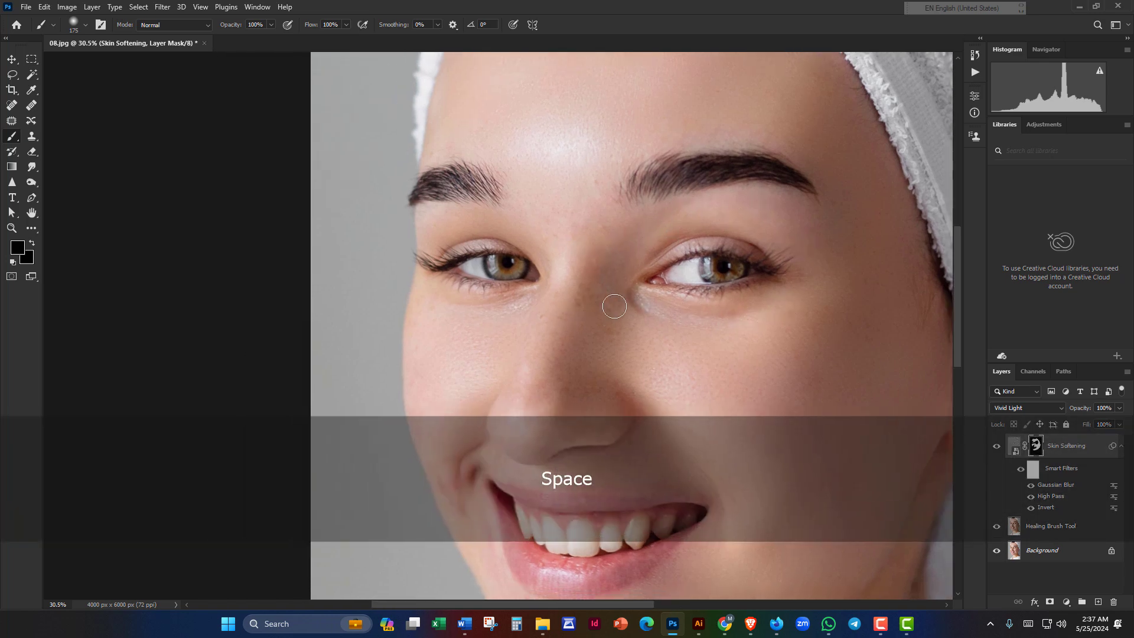
{"action": "scroll", "coordinate": [620, 314], "scroll_direction": "down", "scroll_amount": 3}
{"action": "scroll", "coordinate": [679, 324], "scroll_direction": "up", "scroll_amount": 3}
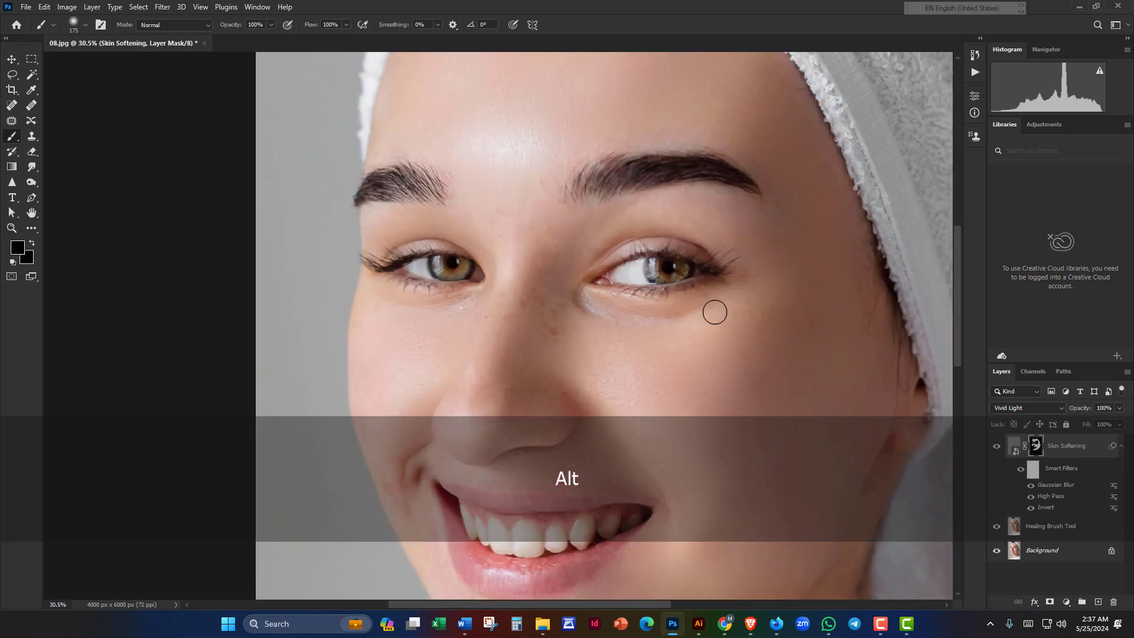
{"action": "left_click_drag", "start_coordinate": [729, 309], "coordinate": [669, 281]}
{"action": "scroll", "coordinate": [679, 331], "scroll_direction": "down", "scroll_amount": 3}
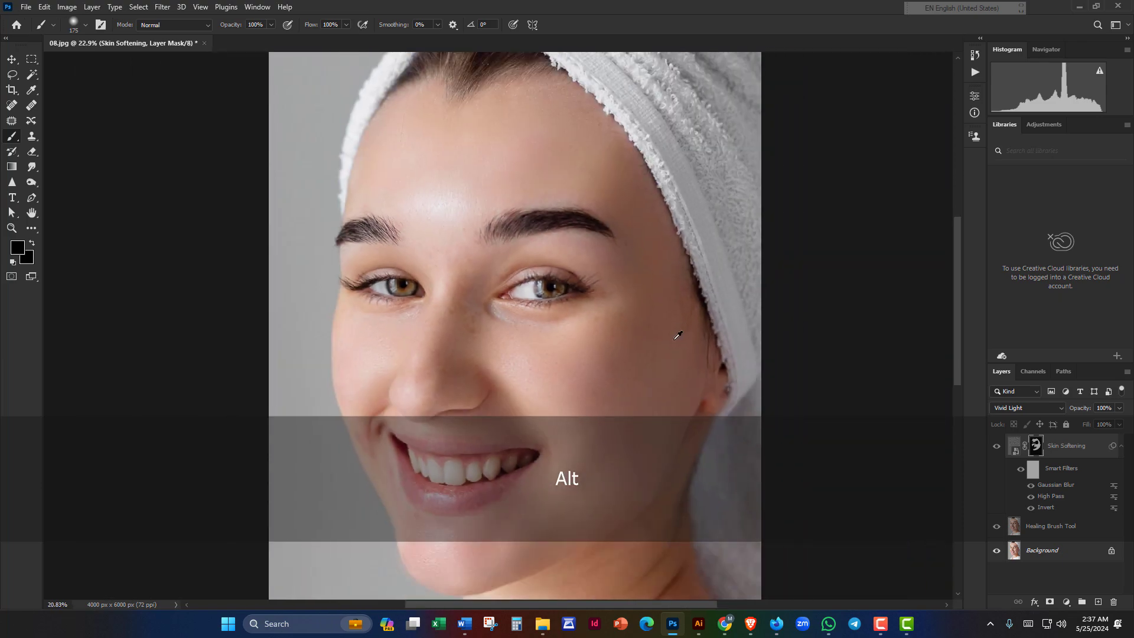
{"action": "left_click_drag", "start_coordinate": [615, 365], "coordinate": [658, 312]}
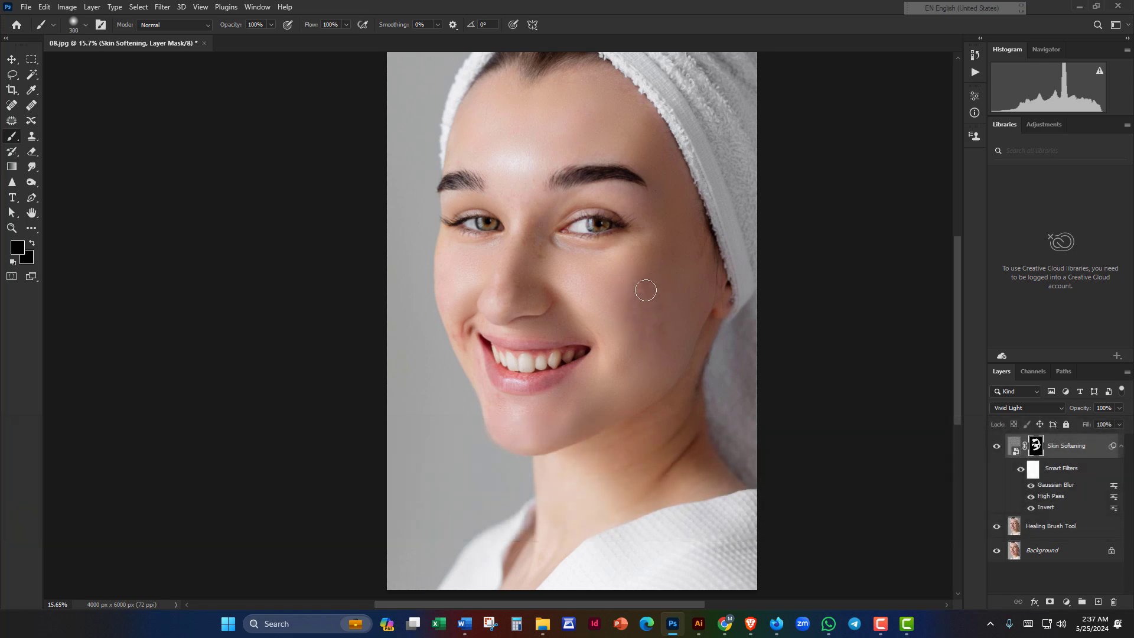
{"action": "scroll", "coordinate": [666, 340], "scroll_direction": "up", "scroll_amount": 2}
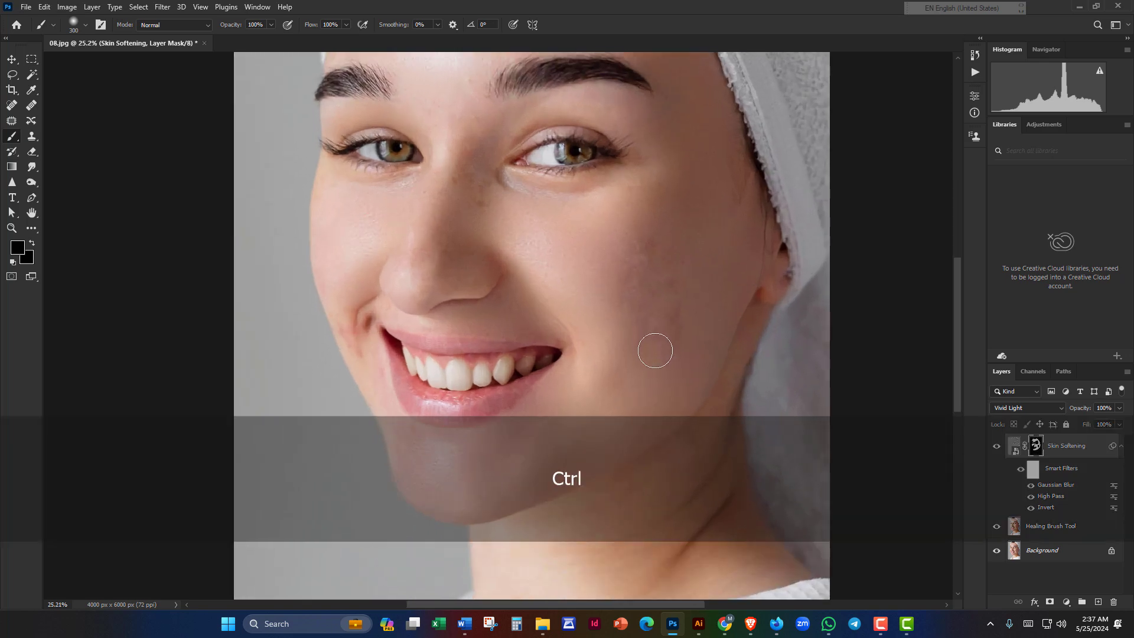
Step: Undo the last change and frame the full portrait
{"action": "key", "text": "ctrl+z"}
{"action": "scroll", "coordinate": [661, 317], "scroll_direction": "down", "scroll_amount": 1}
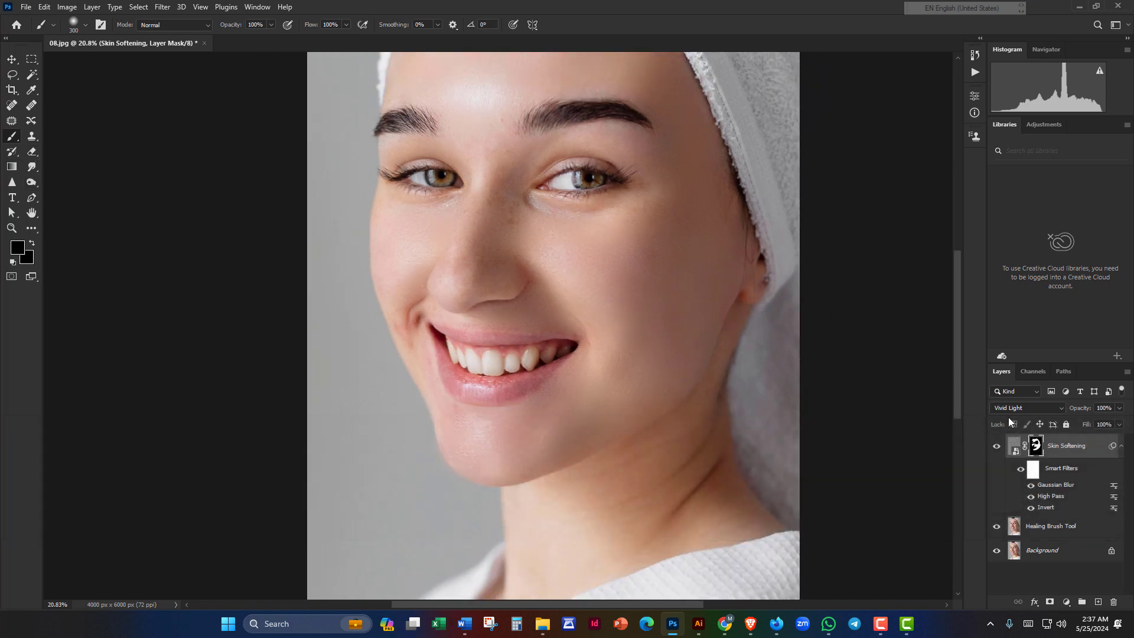
{"action": "scroll", "coordinate": [681, 376], "scroll_direction": "down", "scroll_amount": 3}
{"action": "left_click_drag", "start_coordinate": [640, 317], "coordinate": [637, 257]}
{"action": "scroll", "coordinate": [597, 365], "scroll_direction": "down", "scroll_amount": 3}
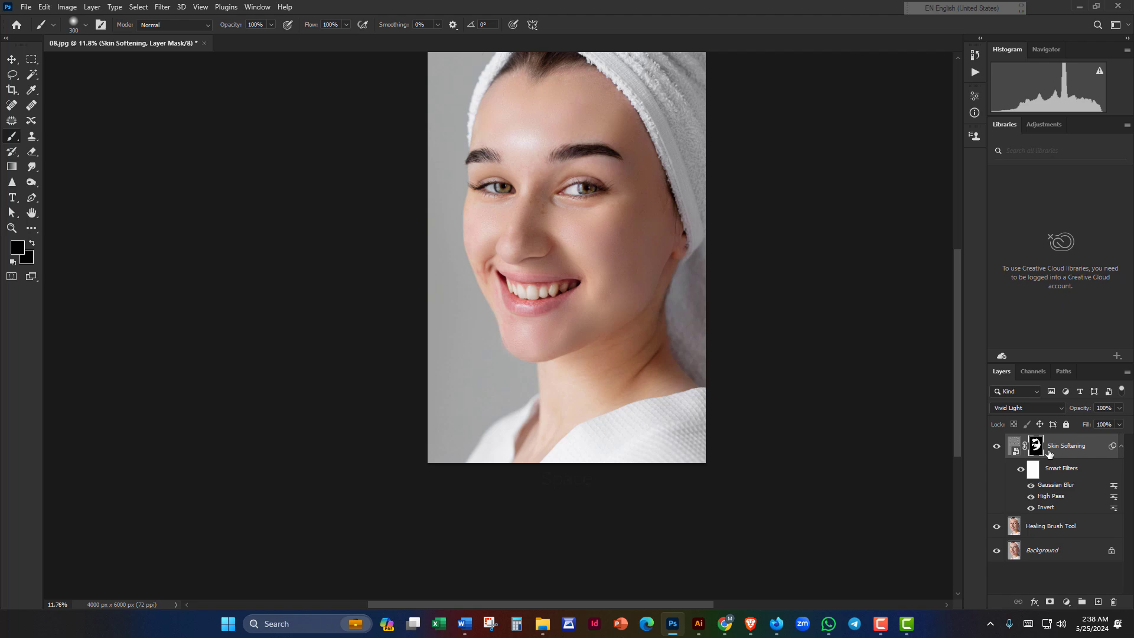
{"action": "scroll", "coordinate": [597, 210], "scroll_direction": "up", "scroll_amount": 3}
{"action": "left_click_drag", "start_coordinate": [595, 207], "coordinate": [648, 331]}
{"action": "scroll", "coordinate": [571, 301], "scroll_direction": "up", "scroll_amount": 2}
Step: Switch the painting colour to white and recentre the whole portrait
{"action": "key", "text": "x"}
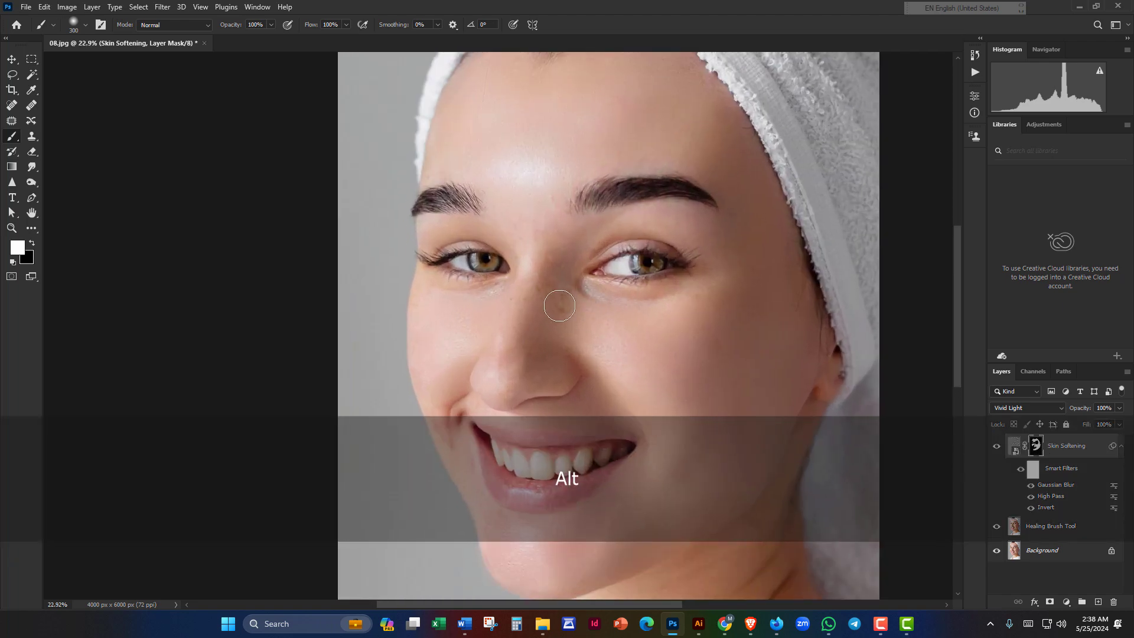
{"action": "scroll", "coordinate": [565, 313], "scroll_direction": "down", "scroll_amount": 2}
{"action": "left_click_drag", "start_coordinate": [618, 321], "coordinate": [608, 251]}
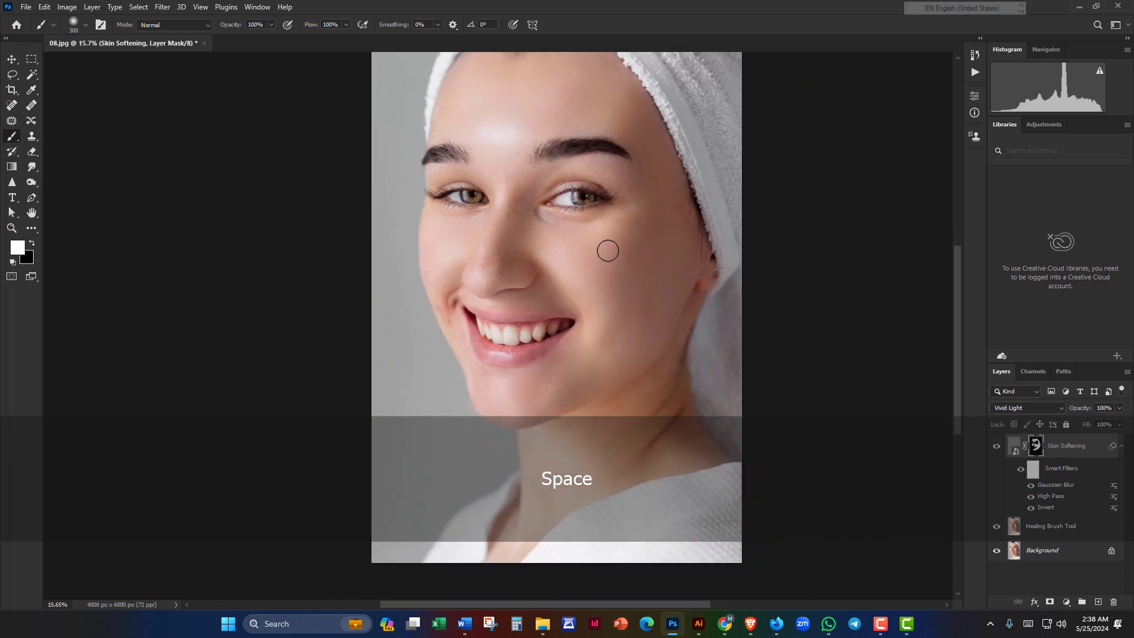
{"action": "scroll", "coordinate": [608, 251], "scroll_direction": "down", "scroll_amount": 2}
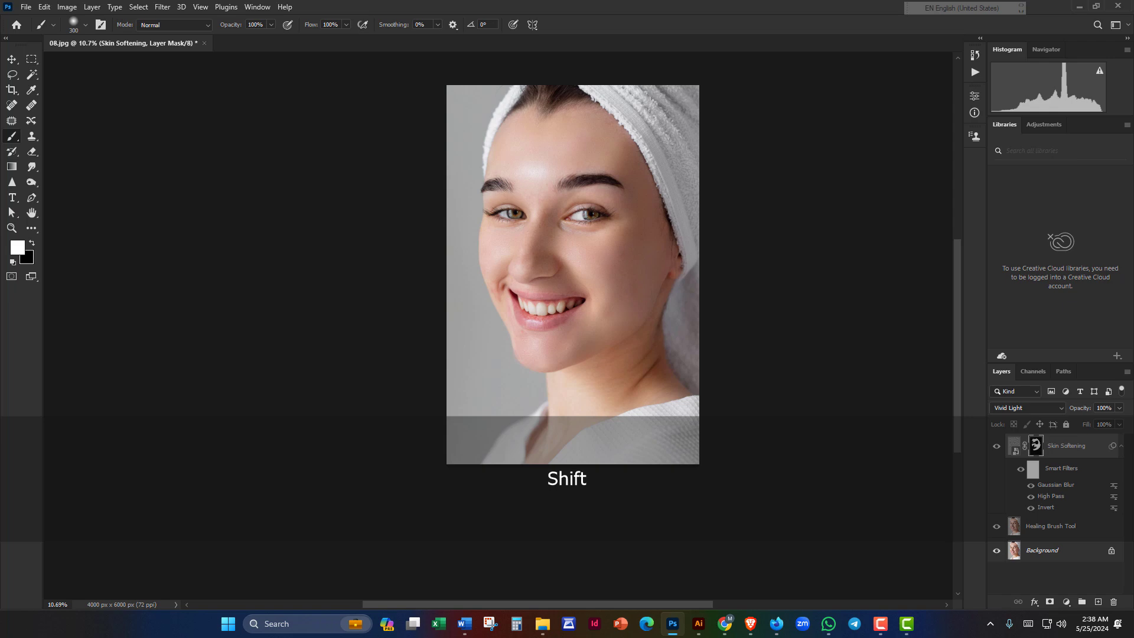
Step: Merge visible layers into a new layer, convert it to a smart object, and name it Sharpening
{"action": "key", "text": "ctrl+shift+alt+e"}
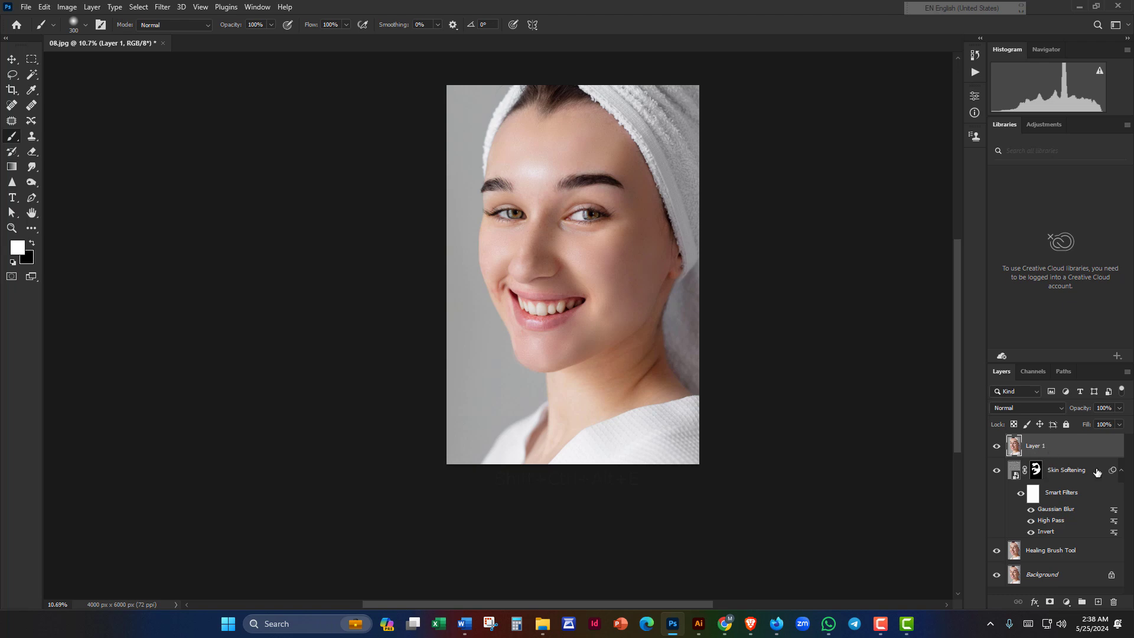
{"action": "right_click", "coordinate": [1046, 452]}
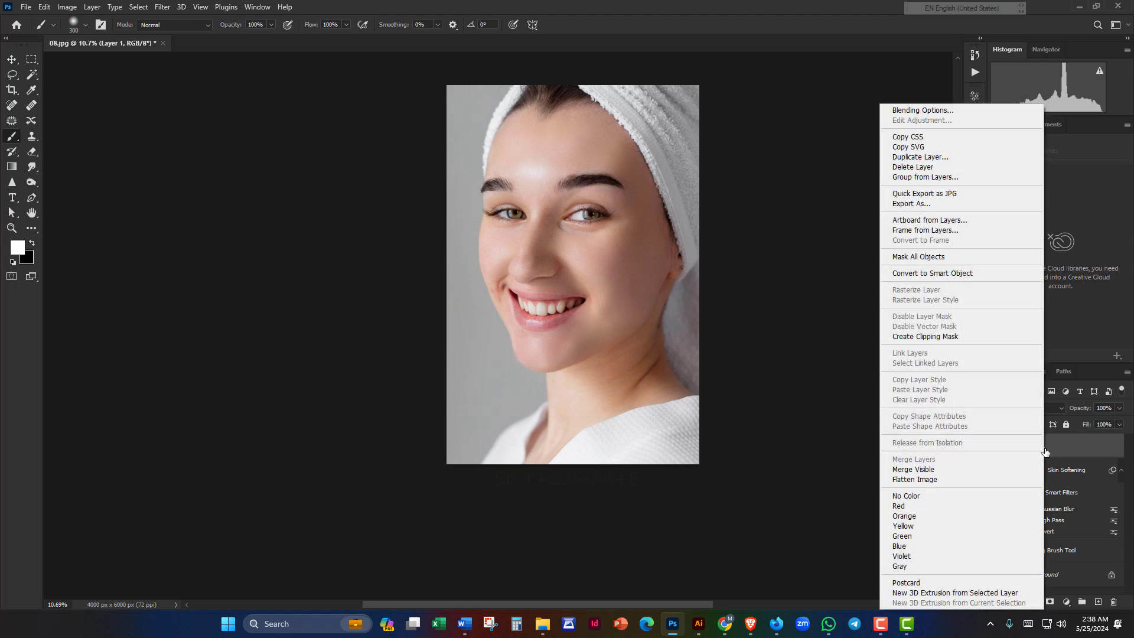
{"action": "left_click", "coordinate": [932, 273]}
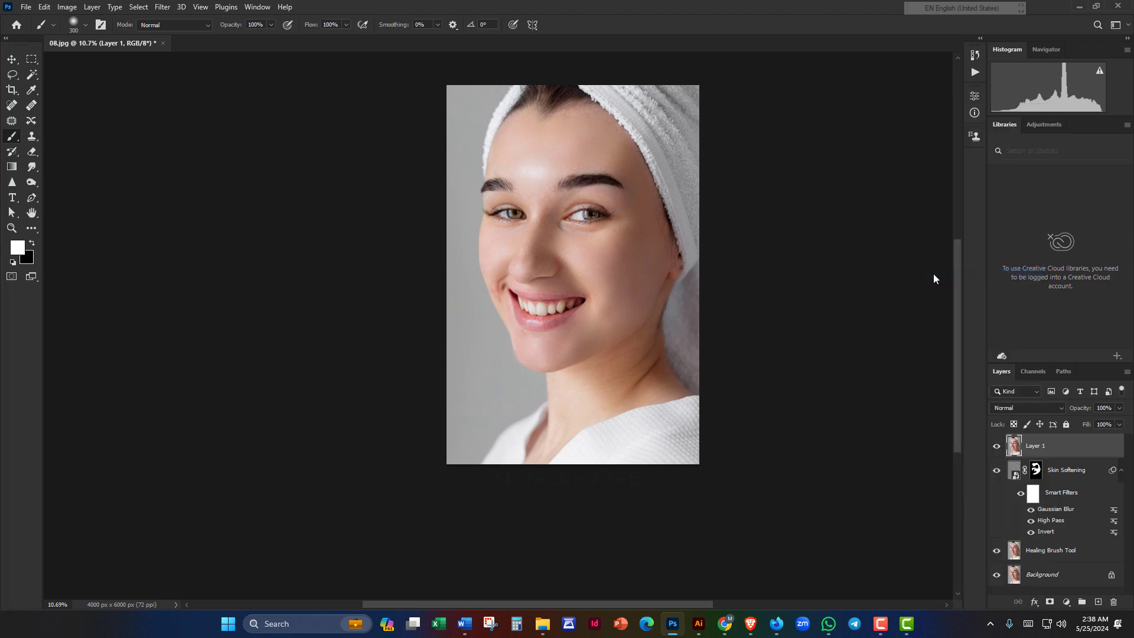
{"action": "double_click", "coordinate": [1042, 446]}
{"action": "type", "text": "Sh"}
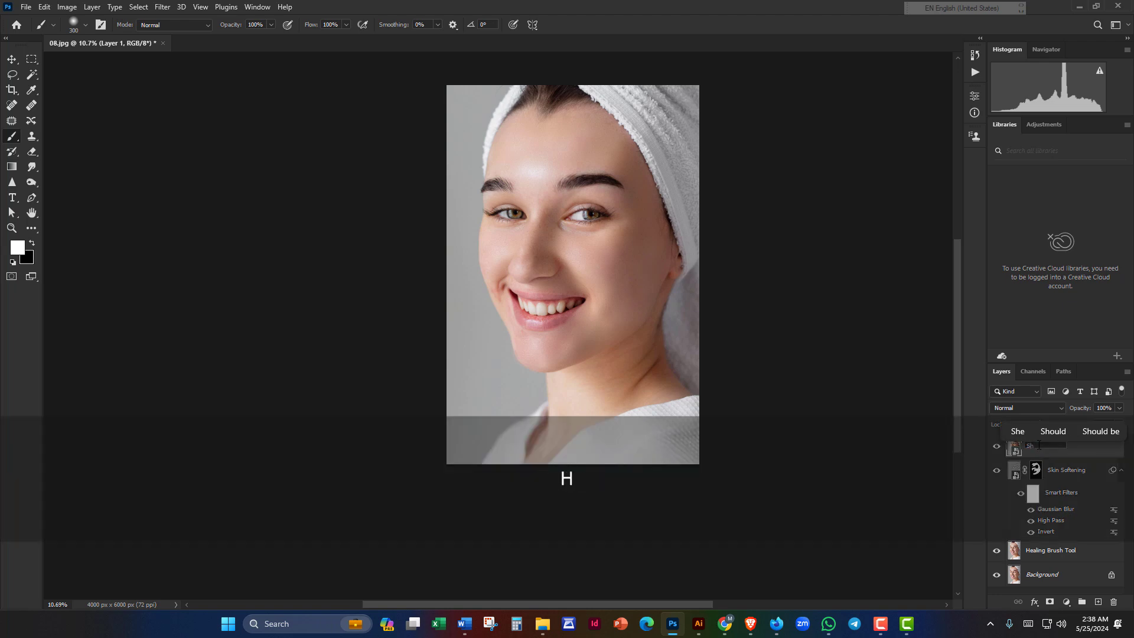
{"action": "type", "text": "arpening"}
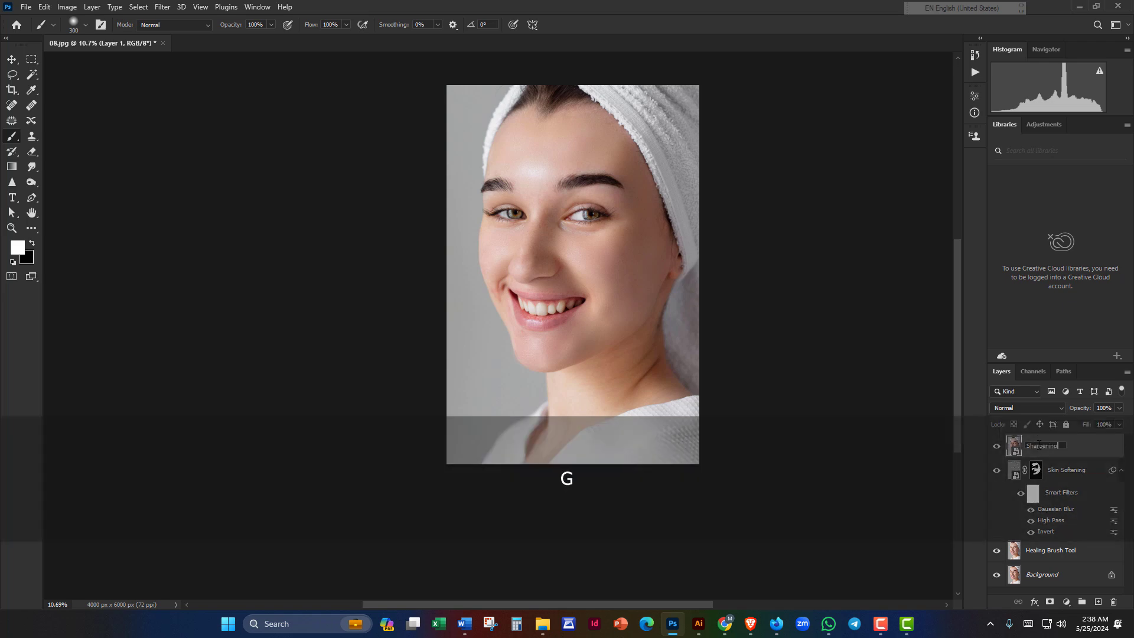
{"action": "key", "text": "Return"}
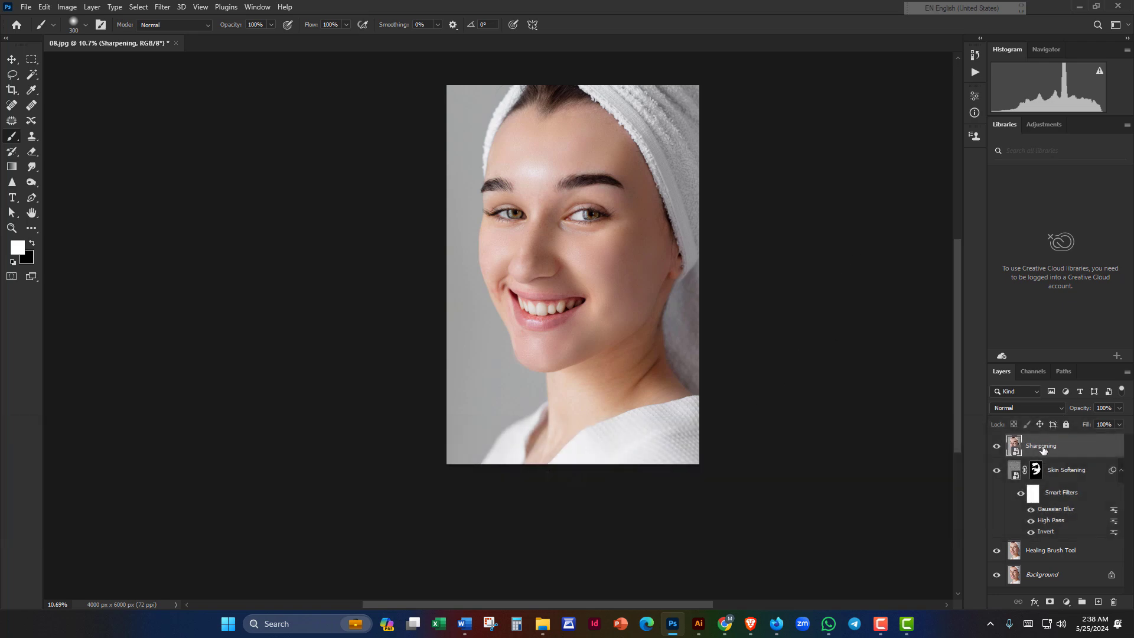
Step: Open the Camera Raw Filter and raise Texture in the Basic panel
{"action": "left_click", "coordinate": [164, 8]}
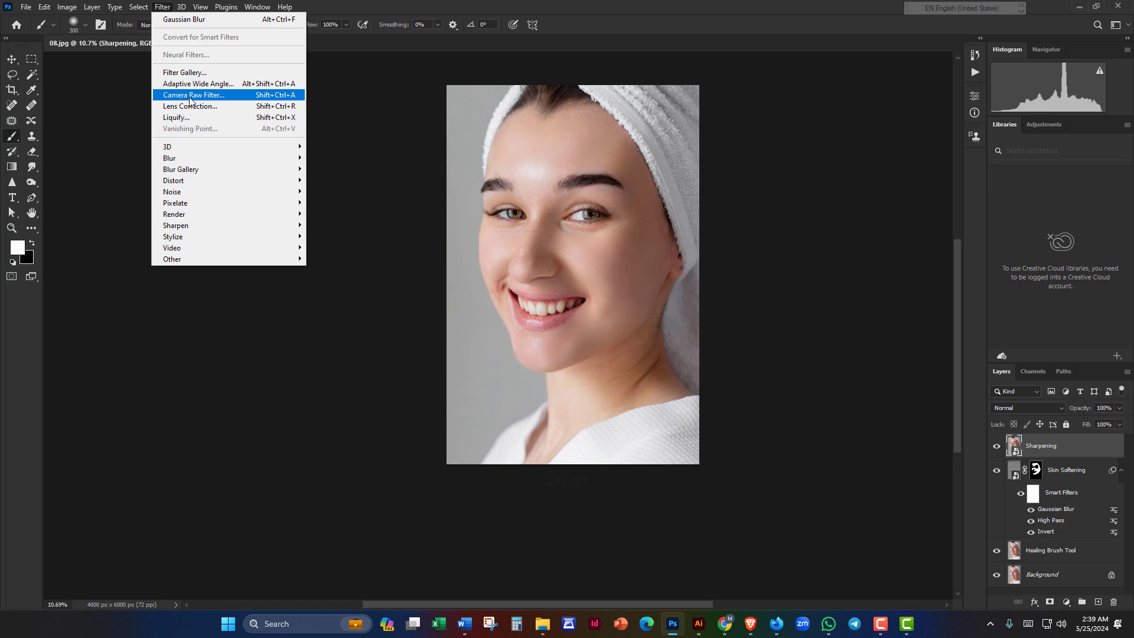
{"action": "left_click", "coordinate": [190, 96]}
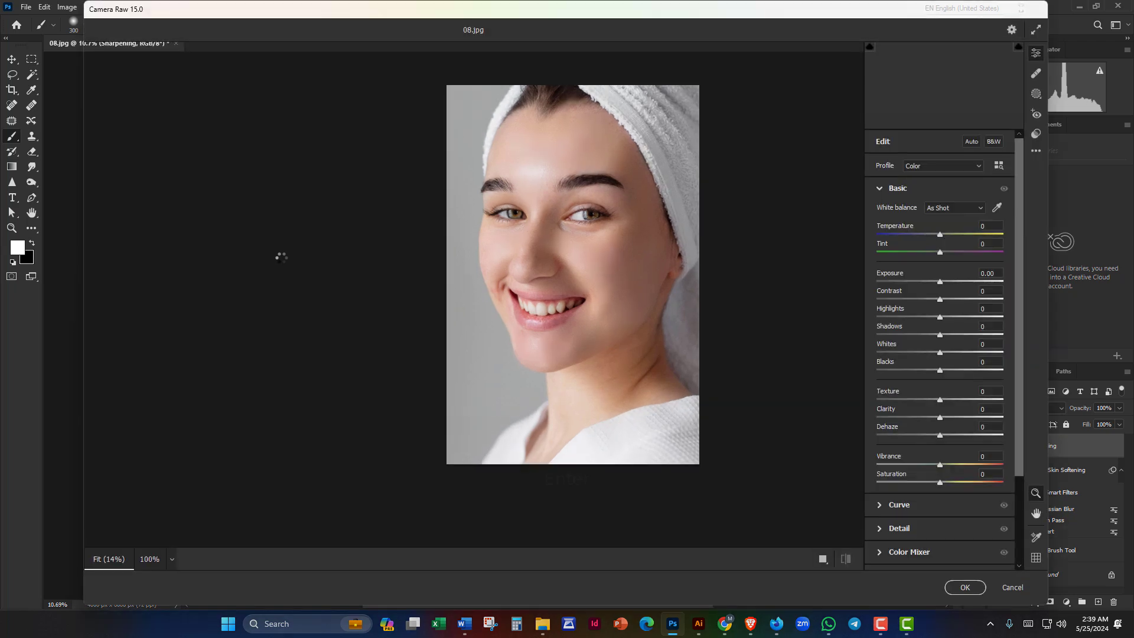
{"action": "left_click", "coordinate": [880, 189]}
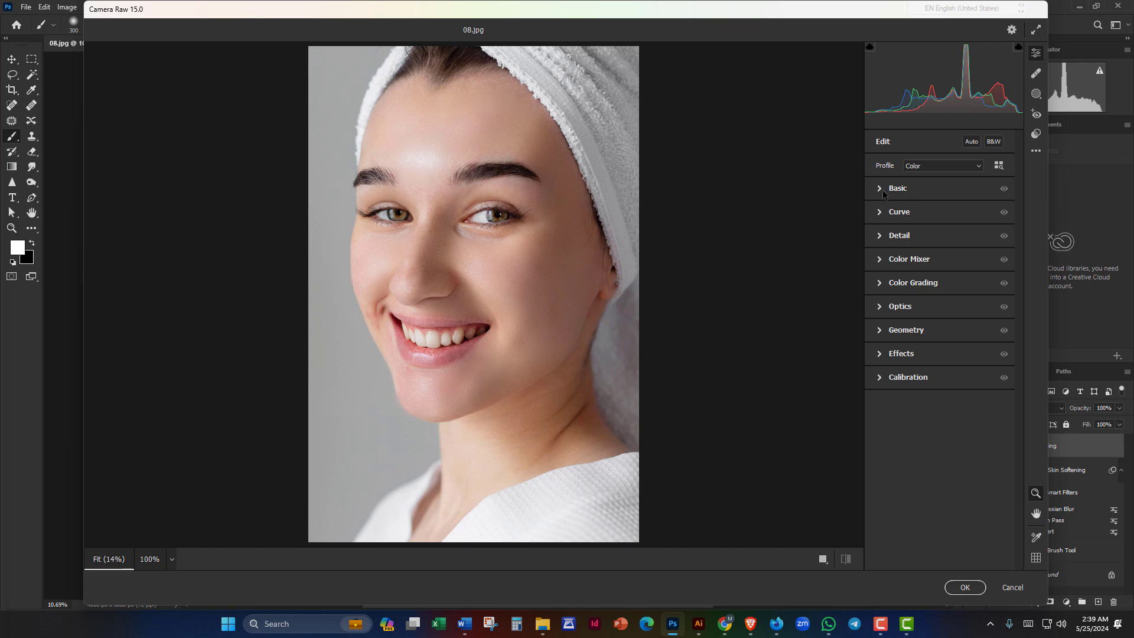
{"action": "left_click", "coordinate": [880, 189]}
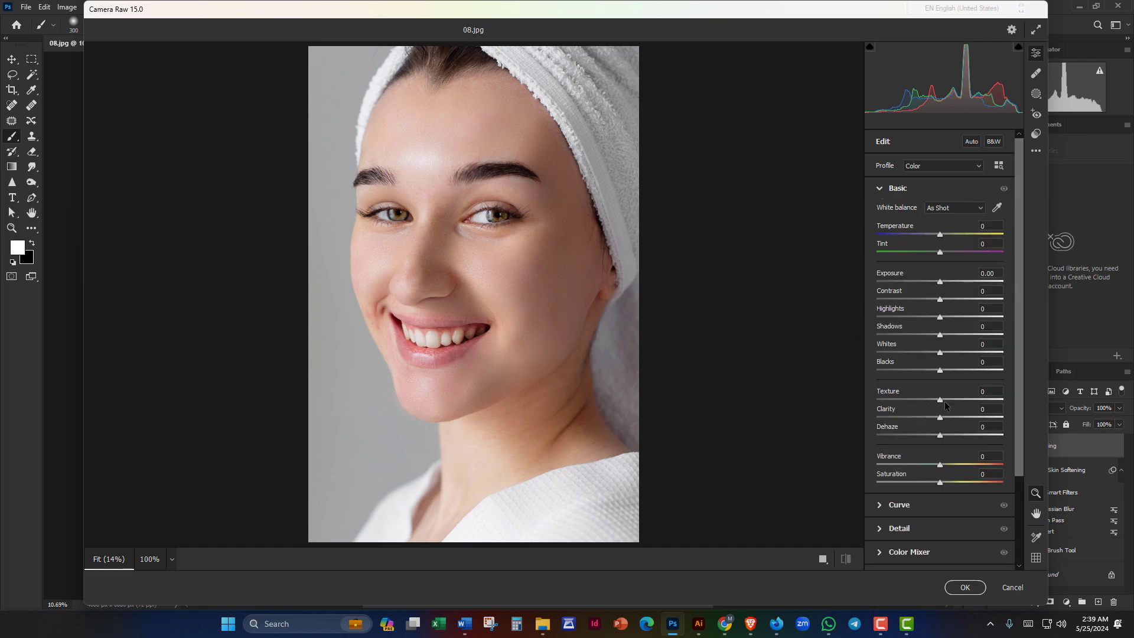
{"action": "left_click_drag", "start_coordinate": [940, 400], "coordinate": [927, 420]}
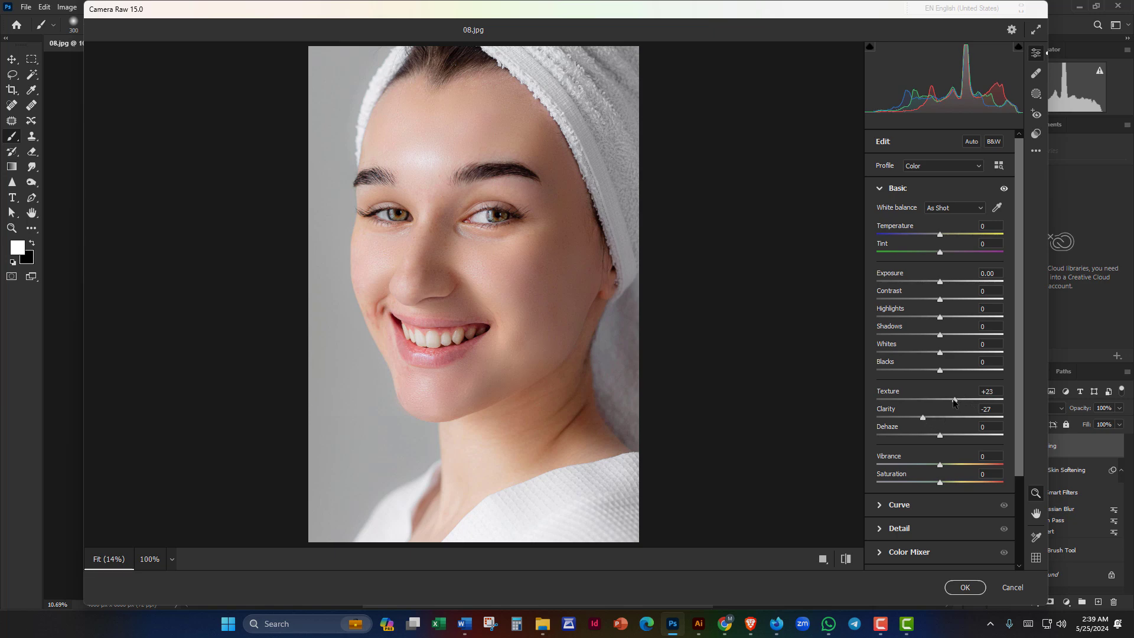
{"action": "left_click", "coordinate": [880, 189]}
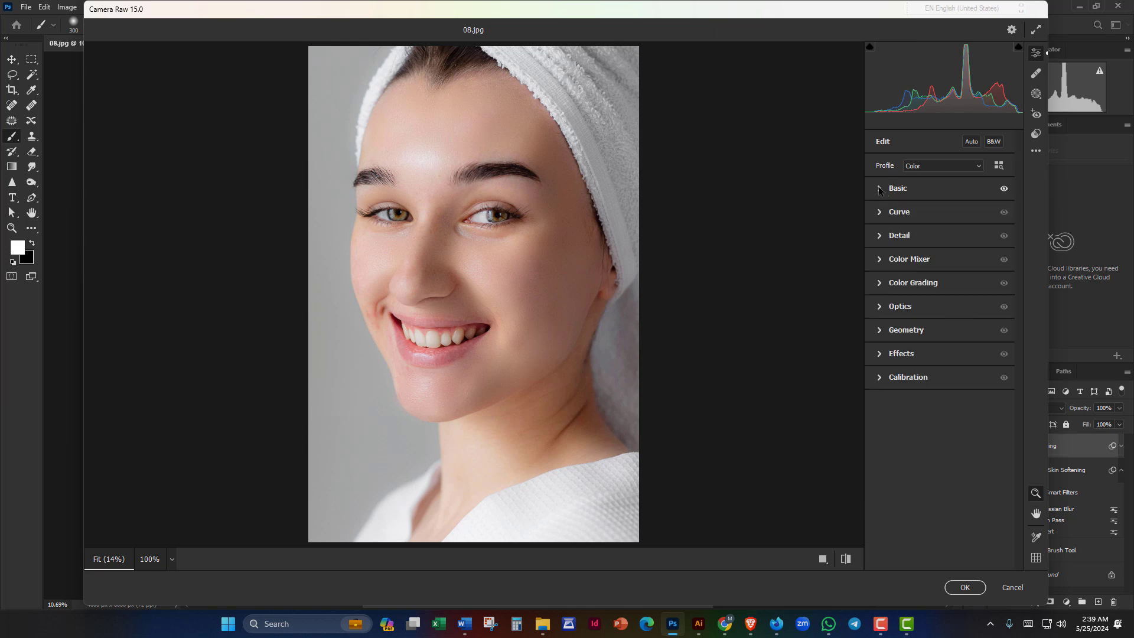
Step: In Detail, set Sharpening to 141 and both noise reductions to 11, then apply
{"action": "left_click", "coordinate": [879, 237]}
{"action": "left_click_drag", "start_coordinate": [877, 264], "coordinate": [997, 267]}
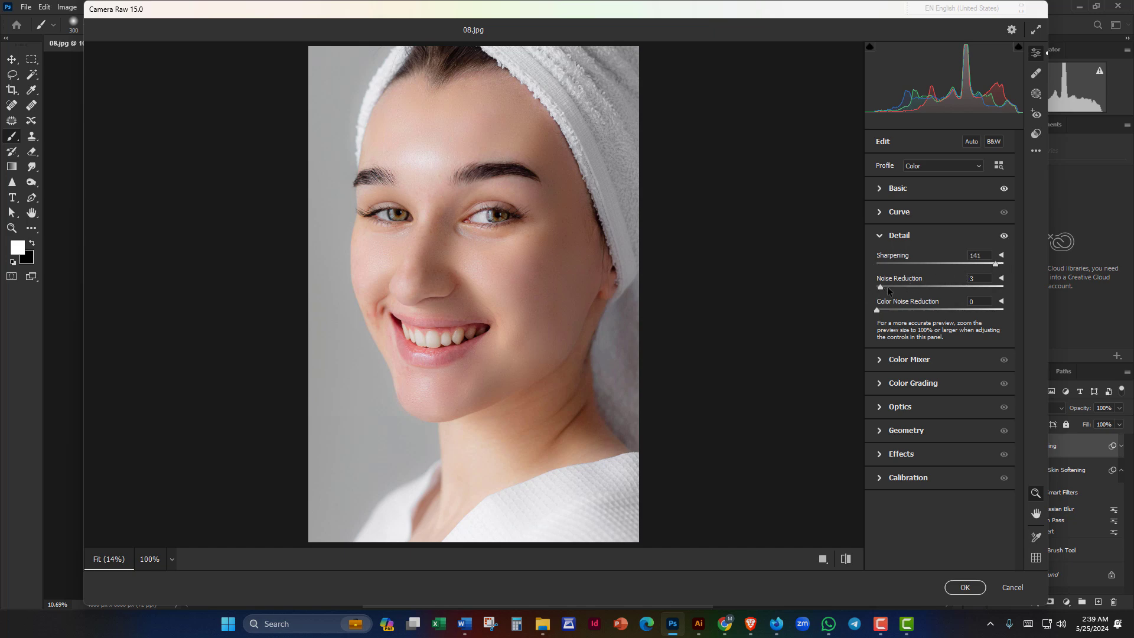
{"action": "left_click_drag", "start_coordinate": [878, 287], "coordinate": [893, 316]}
{"action": "left_click_drag", "start_coordinate": [899, 314], "coordinate": [887, 313]}
{"action": "left_click", "coordinate": [964, 587]}
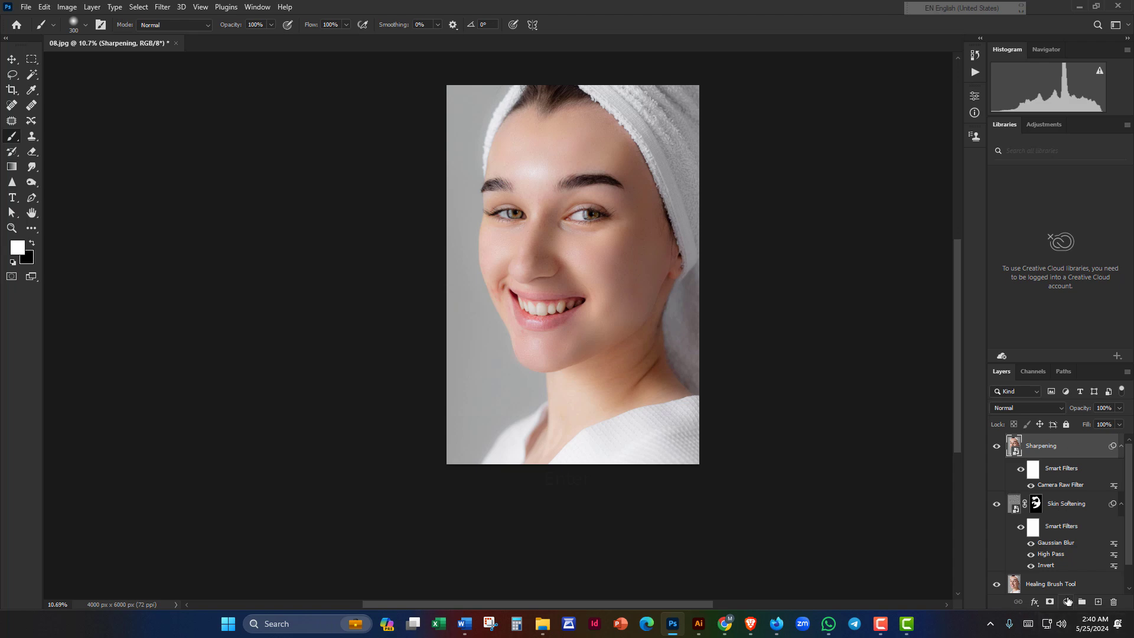
Step: Add a Curves layer with the RGB curve raised to brighten, then invert its mask to black
{"action": "left_click", "coordinate": [1067, 601]}
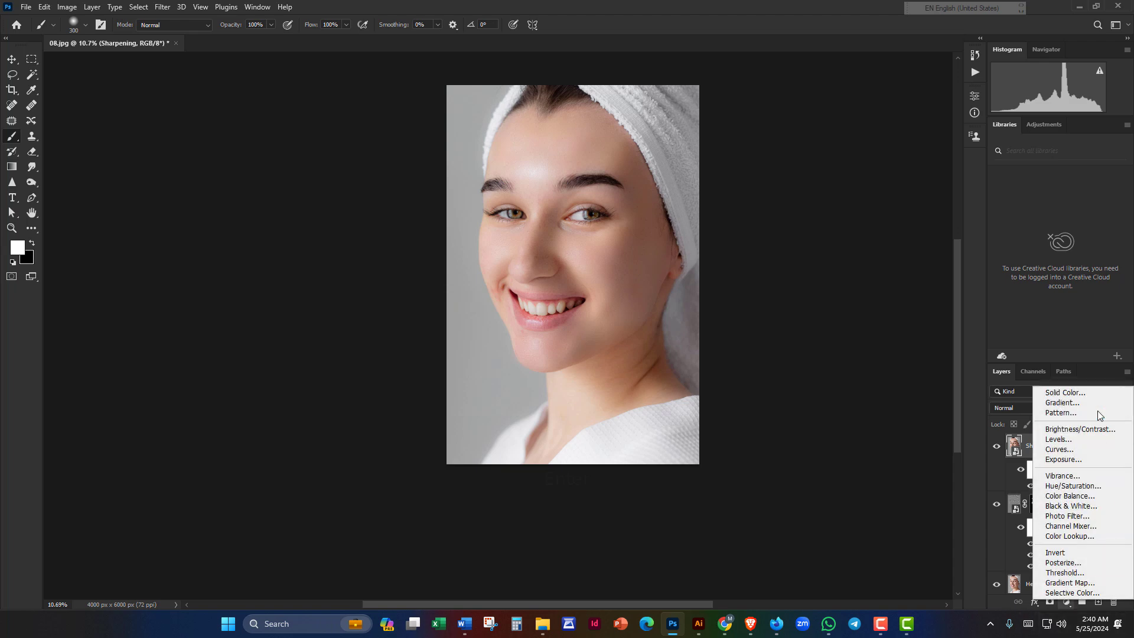
{"action": "left_click", "coordinate": [1057, 450]}
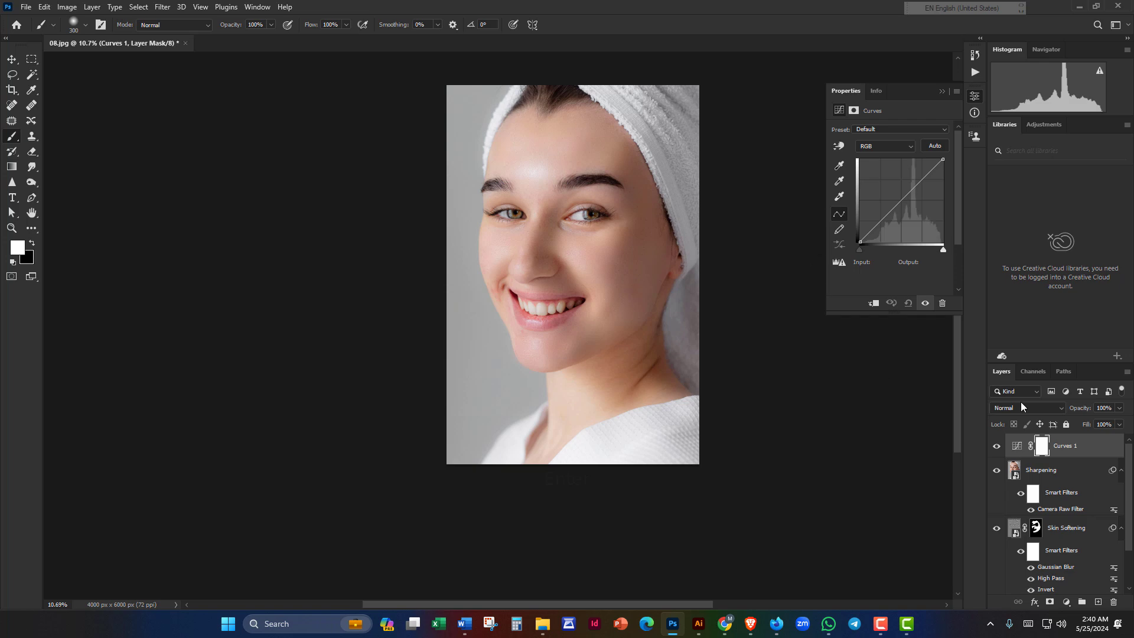
{"action": "left_click_drag", "start_coordinate": [903, 201], "coordinate": [876, 178]}
{"action": "left_click", "coordinate": [1042, 447]}
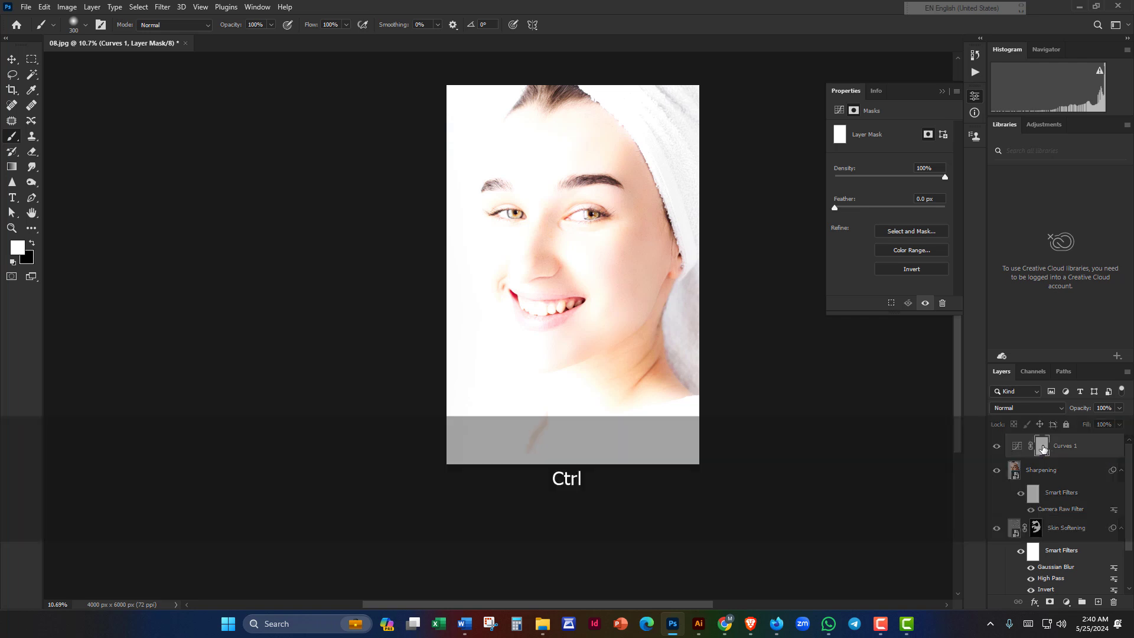
{"action": "key", "text": "ctrl+i"}
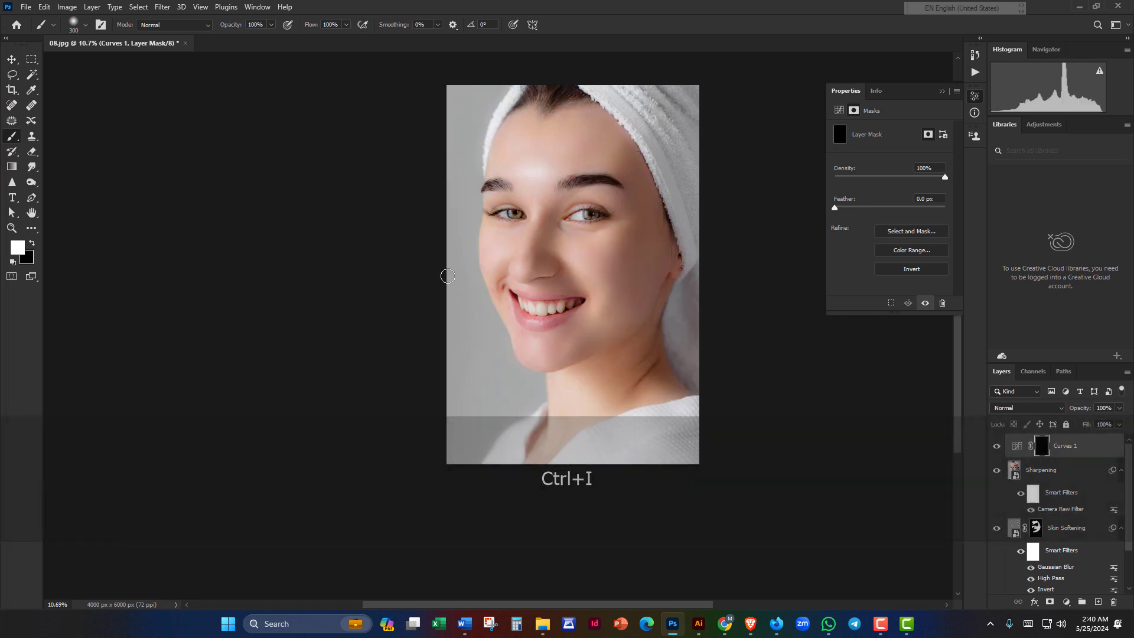
Step: Pick the Brush at size 300, reposition the portrait, and undo a stray cheek stroke
{"action": "scroll", "coordinate": [475, 263], "scroll_direction": "up", "scroll_amount": 5, "text": "alt"}
{"action": "right_click", "coordinate": [8, 131]}
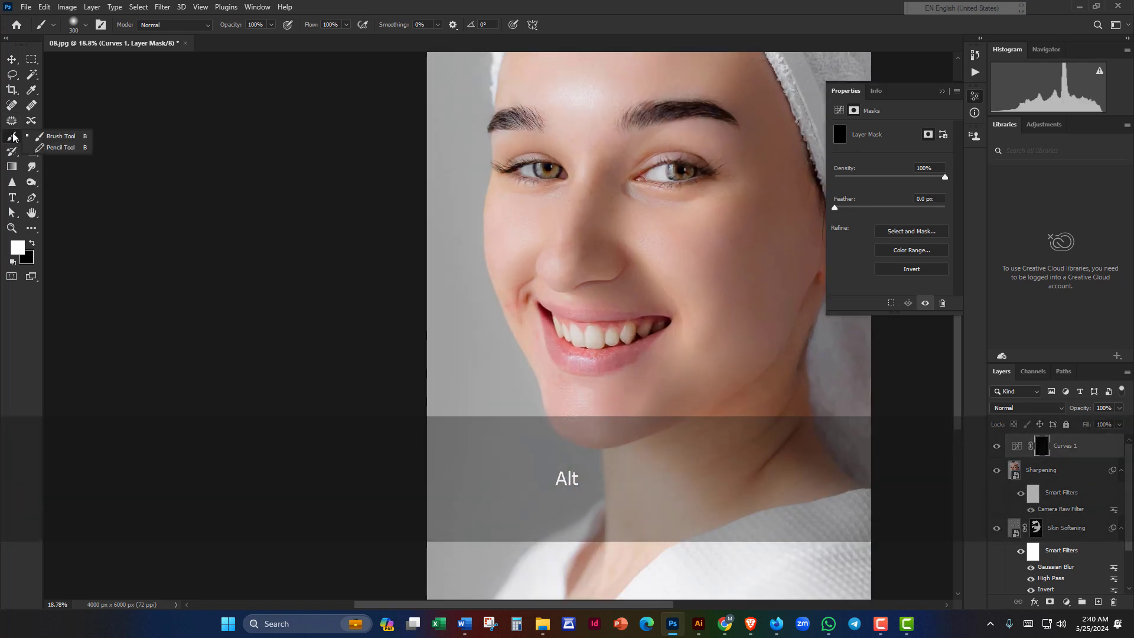
{"action": "key", "text": "bracketright"}
{"action": "key", "text": "bracketright"}
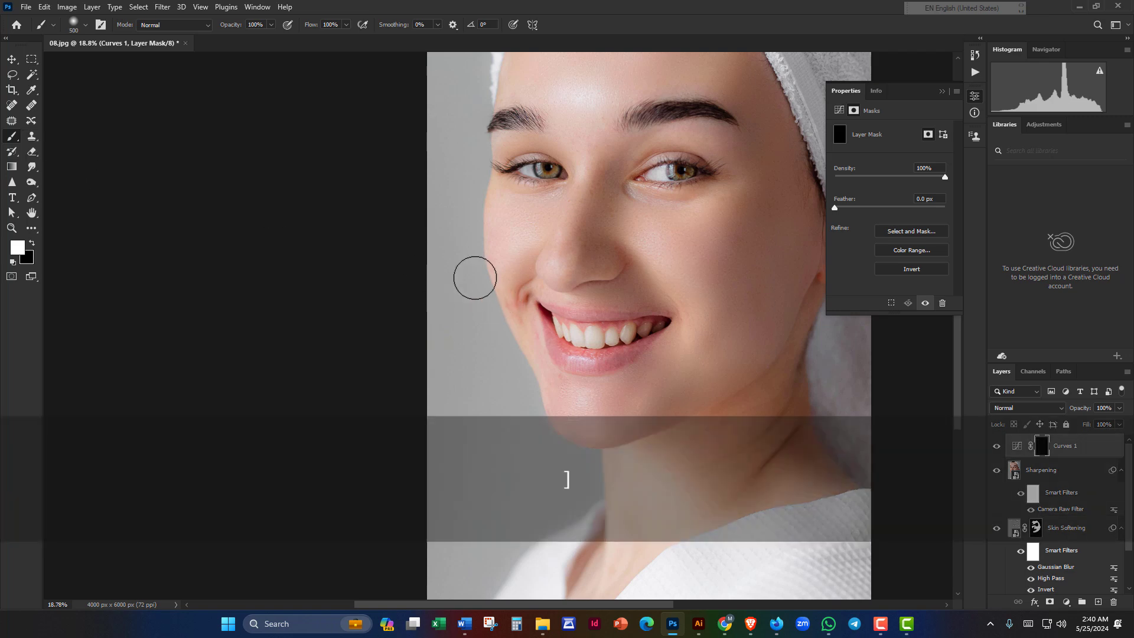
{"action": "key", "text": "bracketleft"}
{"action": "key", "text": "bracketleft"}
{"action": "key", "text": "space"}
{"action": "mouse_move", "coordinate": [733, 230]}
{"action": "left_mouse_down"}
{"action": "mouse_move", "coordinate": [602, 205]}
{"action": "mouse_move", "coordinate": [549, 270]}
{"action": "mouse_move", "coordinate": [555, 195]}
{"action": "mouse_move", "coordinate": [534, 205]}
{"action": "mouse_move", "coordinate": [552, 241]}
{"action": "left_mouse_up"}
{"action": "scroll", "coordinate": [603, 206], "scroll_direction": "down", "scroll_amount": 7}
{"action": "key", "text": "space"}
{"action": "scroll", "coordinate": [549, 264], "scroll_direction": "up", "scroll_amount": 2}
{"action": "key", "text": "ctrl+z"}
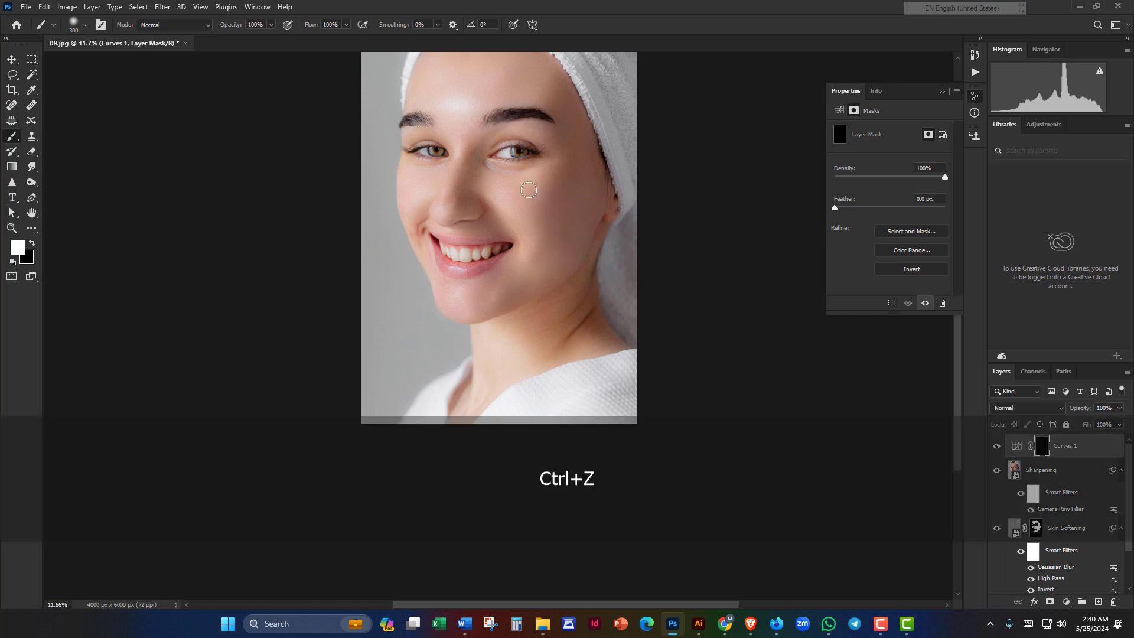
{"action": "key", "text": "bracketleft"}
{"action": "key", "text": "bracketleft"}
Step: Paint white light streaks across the cheek, by the temple and on the forehead
{"action": "left_click_drag", "start_coordinate": [522, 190], "coordinate": [553, 224]}
{"action": "left_click_drag", "start_coordinate": [553, 177], "coordinate": [574, 206]}
{"action": "left_click_drag", "start_coordinate": [577, 143], "coordinate": [594, 183]}
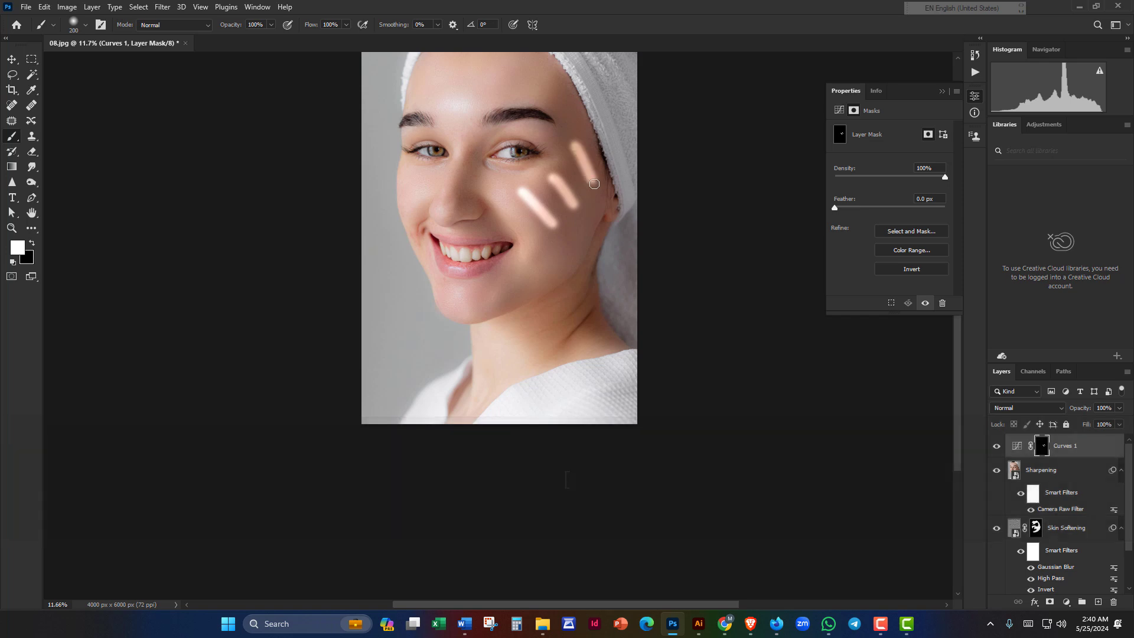
{"action": "key", "text": "space"}
{"action": "left_click_drag", "start_coordinate": [543, 63], "coordinate": [593, 189]}
{"action": "left_click", "coordinate": [561, 150]}
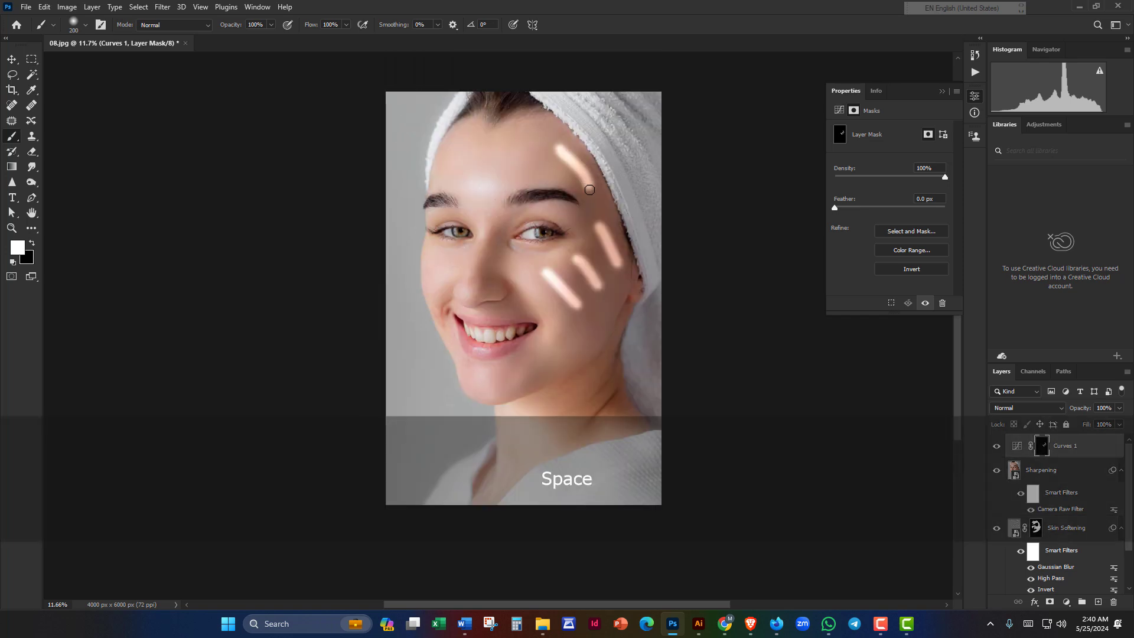
{"action": "key", "text": "space"}
{"action": "left_click_drag", "start_coordinate": [579, 237], "coordinate": [569, 155]}
Step: Add light streaks below the cheek and under the eye, then recentre the portrait
{"action": "mouse_move", "coordinate": [585, 248]}
{"action": "left_mouse_down"}
{"action": "mouse_move", "coordinate": [542, 280]}
{"action": "mouse_move", "coordinate": [559, 273]}
{"action": "mouse_move", "coordinate": [546, 255]}
{"action": "mouse_move", "coordinate": [544, 266]}
{"action": "mouse_move", "coordinate": [583, 283]}
{"action": "mouse_move", "coordinate": [528, 297]}
{"action": "mouse_move", "coordinate": [597, 245]}
{"action": "mouse_move", "coordinate": [537, 314]}
{"action": "left_mouse_up"}
{"action": "key", "text": "space"}
{"action": "key", "text": "space"}
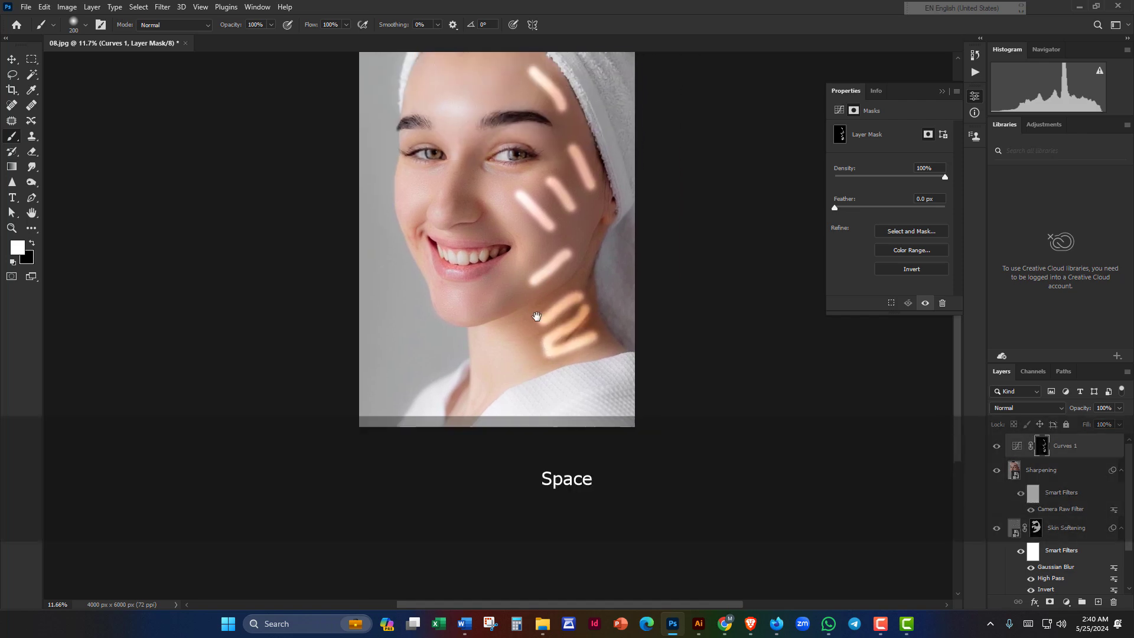
{"action": "scroll", "coordinate": [490, 303], "scroll_direction": "up", "scroll_amount": 5}
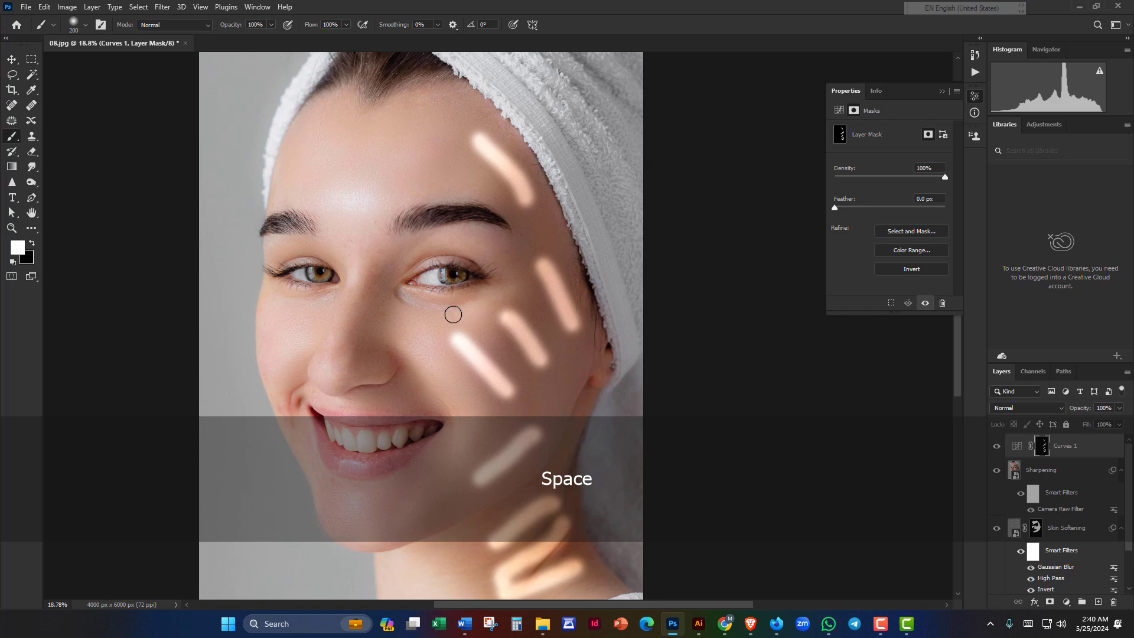
{"action": "mouse_move", "coordinate": [454, 313]}
{"action": "left_mouse_down"}
{"action": "mouse_move", "coordinate": [378, 301]}
{"action": "mouse_move", "coordinate": [529, 241]}
{"action": "left_mouse_up"}
{"action": "scroll", "coordinate": [402, 313], "scroll_direction": "down", "scroll_amount": 3}
{"action": "key", "text": "space"}
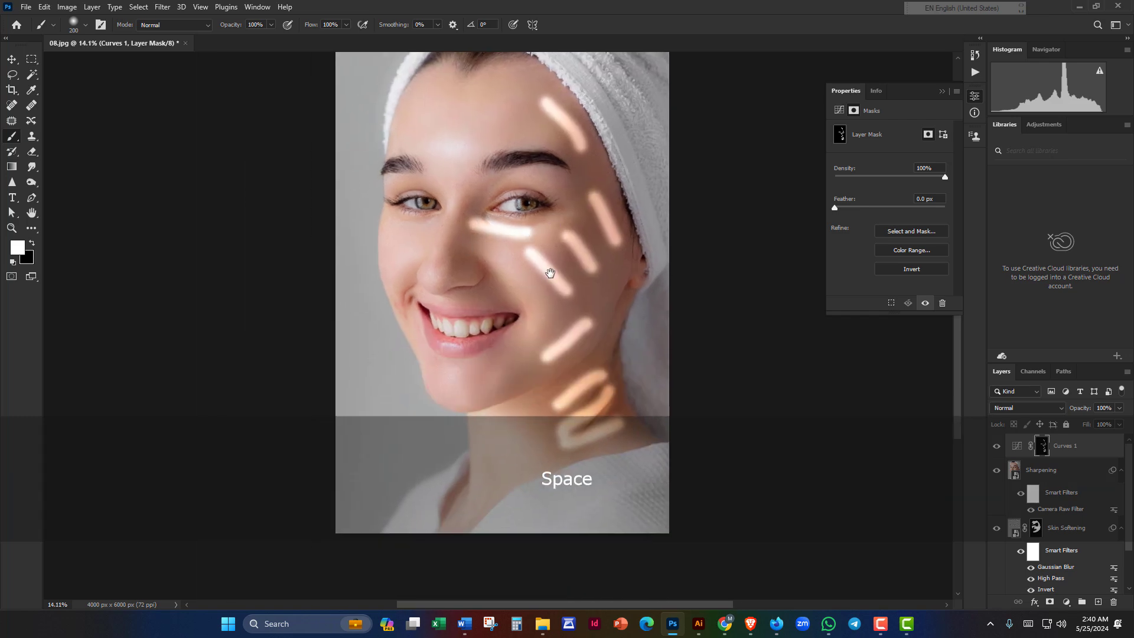
{"action": "scroll", "coordinate": [520, 248], "scroll_direction": "down", "scroll_amount": 2}
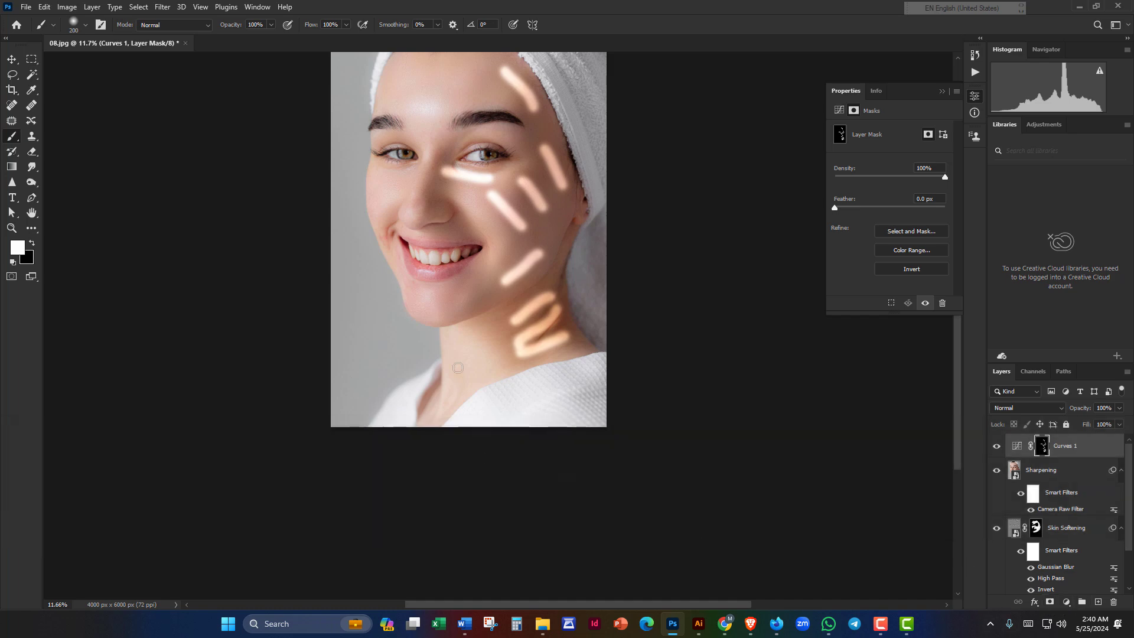
{"action": "key", "text": "space"}
{"action": "left_click_drag", "start_coordinate": [491, 283], "coordinate": [505, 267]}
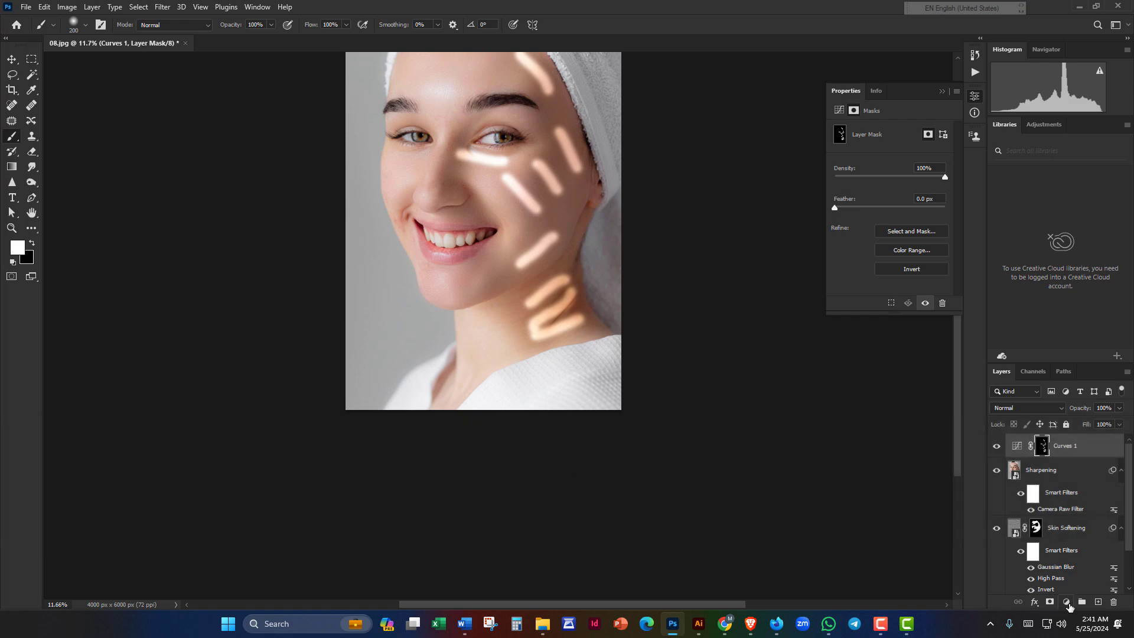
Step: Add a darkening Curves 2 adjustment layer and invert its mask to black
{"action": "left_click", "coordinate": [1067, 602]}
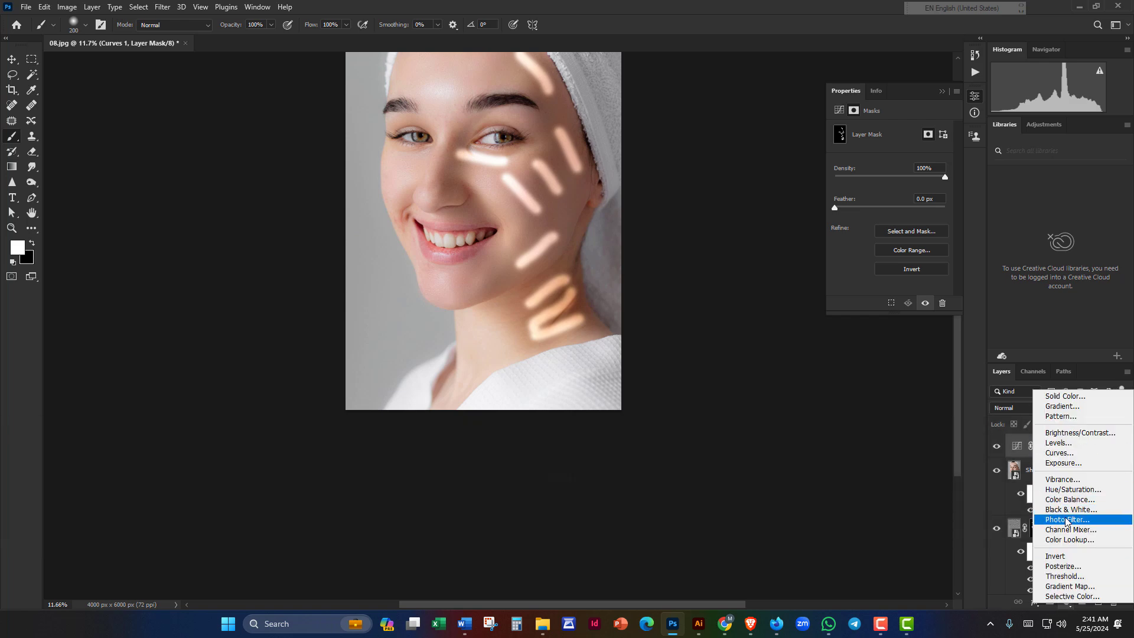
{"action": "key", "text": "space"}
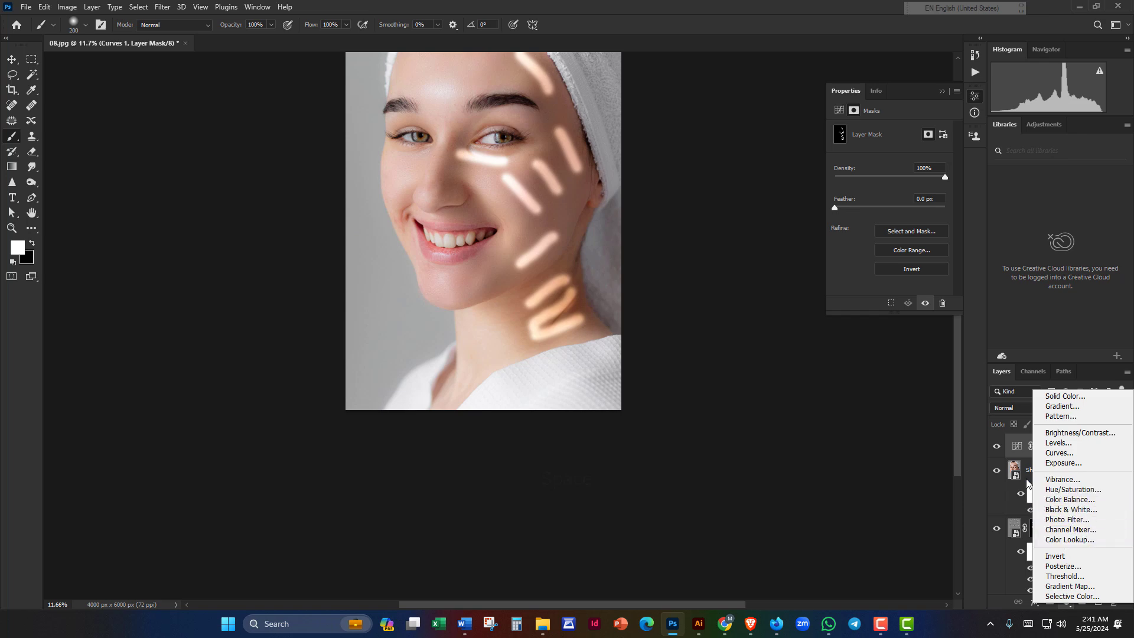
{"action": "left_click", "coordinate": [1059, 452]}
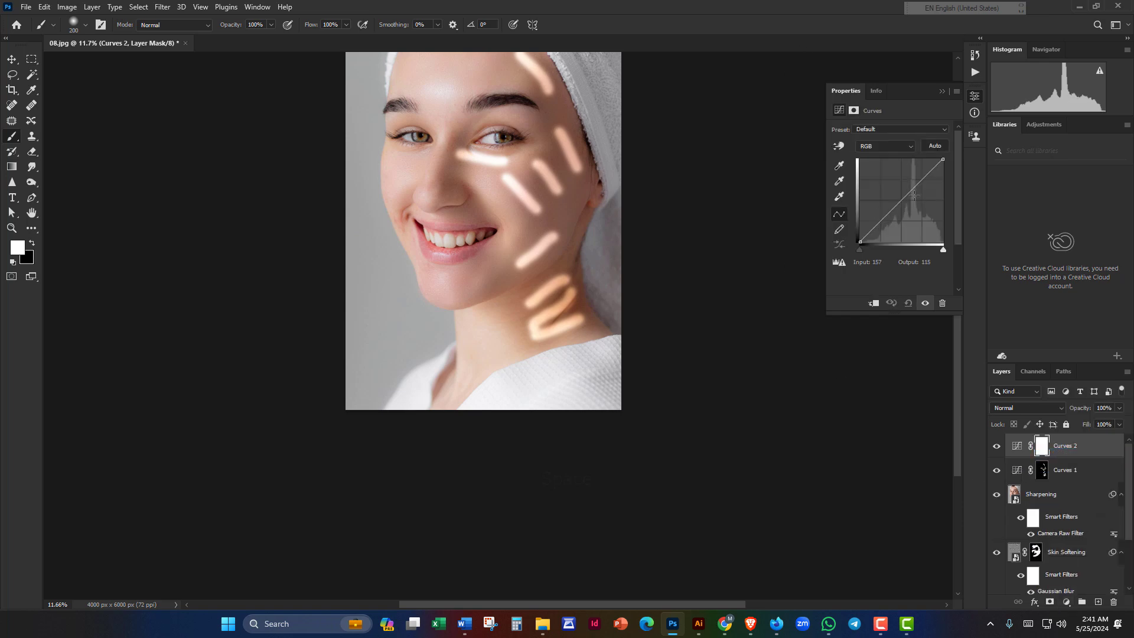
{"action": "left_click_drag", "start_coordinate": [900, 198], "coordinate": [913, 206]}
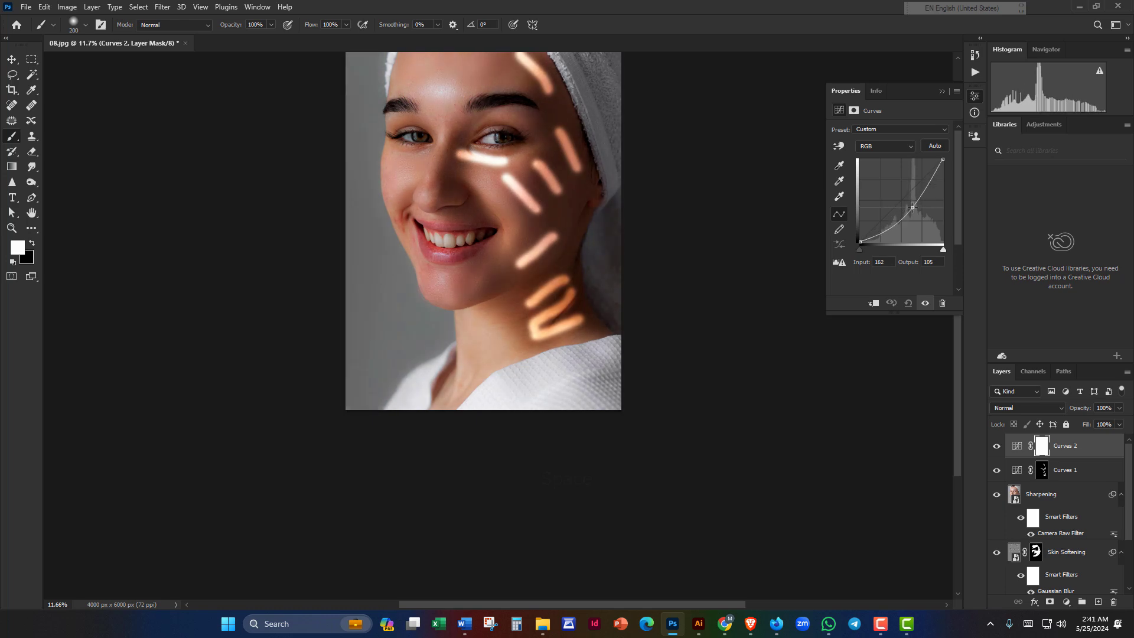
{"action": "left_click", "coordinate": [1042, 446]}
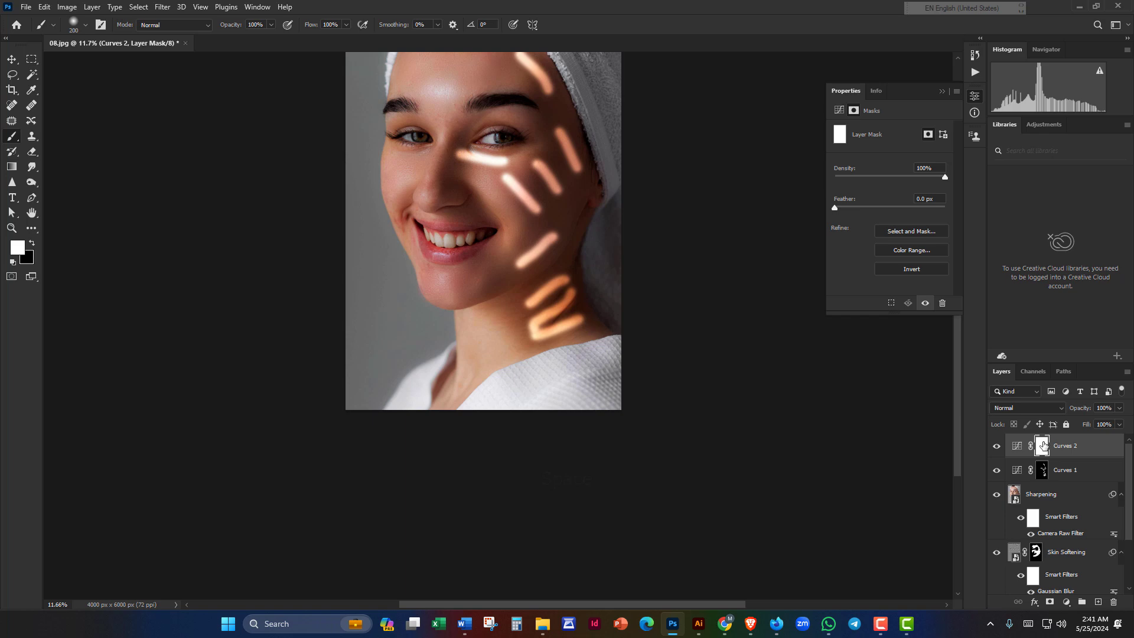
{"action": "key", "text": "ctrl+alt+r"}
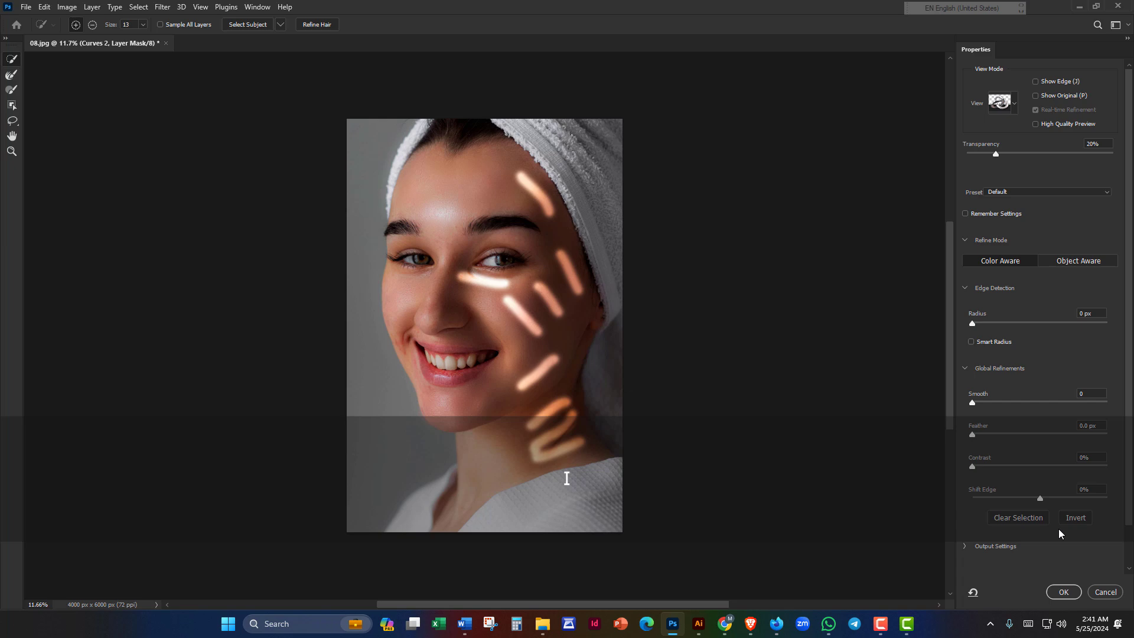
{"action": "left_click", "coordinate": [1104, 592]}
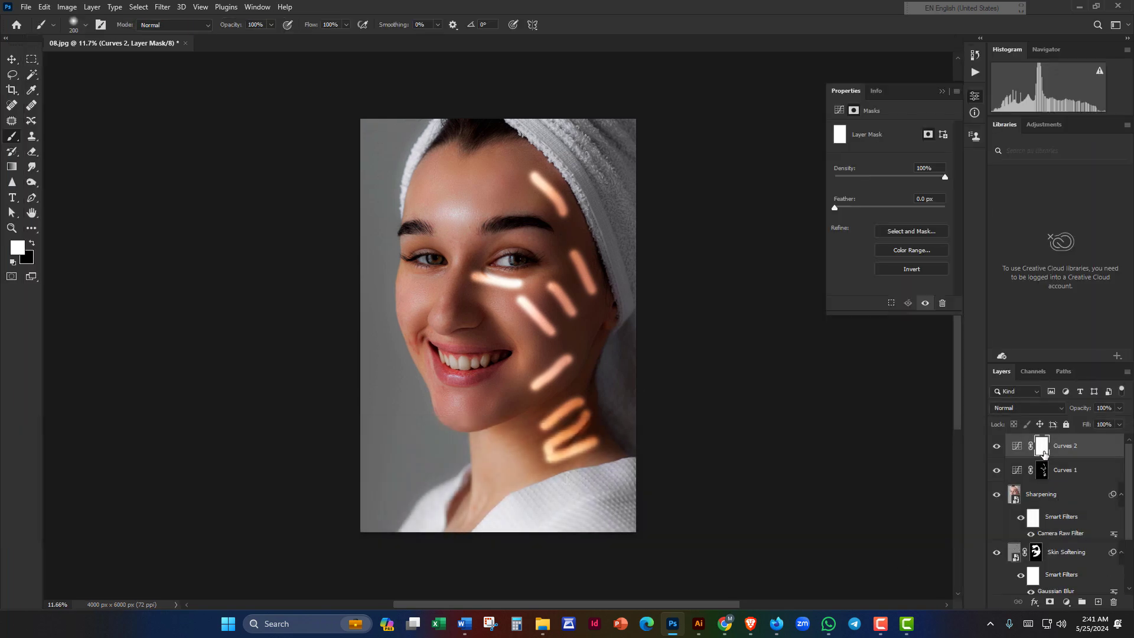
{"action": "key", "text": "ctrl"}
{"action": "key", "text": "ctrl+i"}
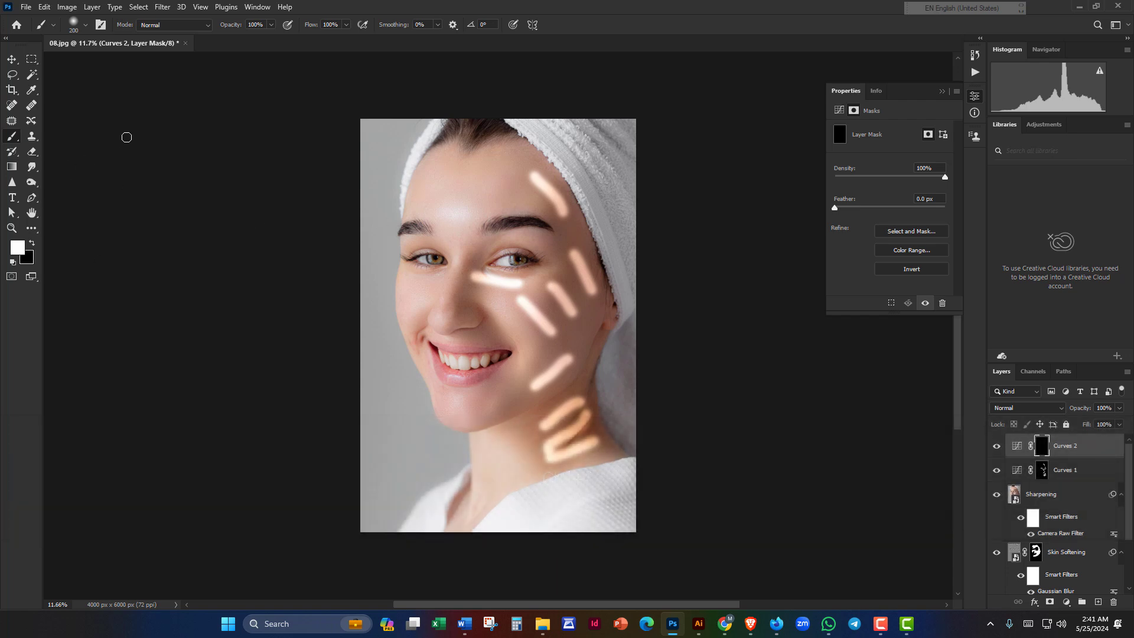
Step: Paint dark streaks on the Curves 2 mask over the left cheek, forehead and chin
{"action": "key", "text": "alt"}
{"action": "scroll", "coordinate": [393, 338], "scroll_direction": "up", "scroll_amount": 2}
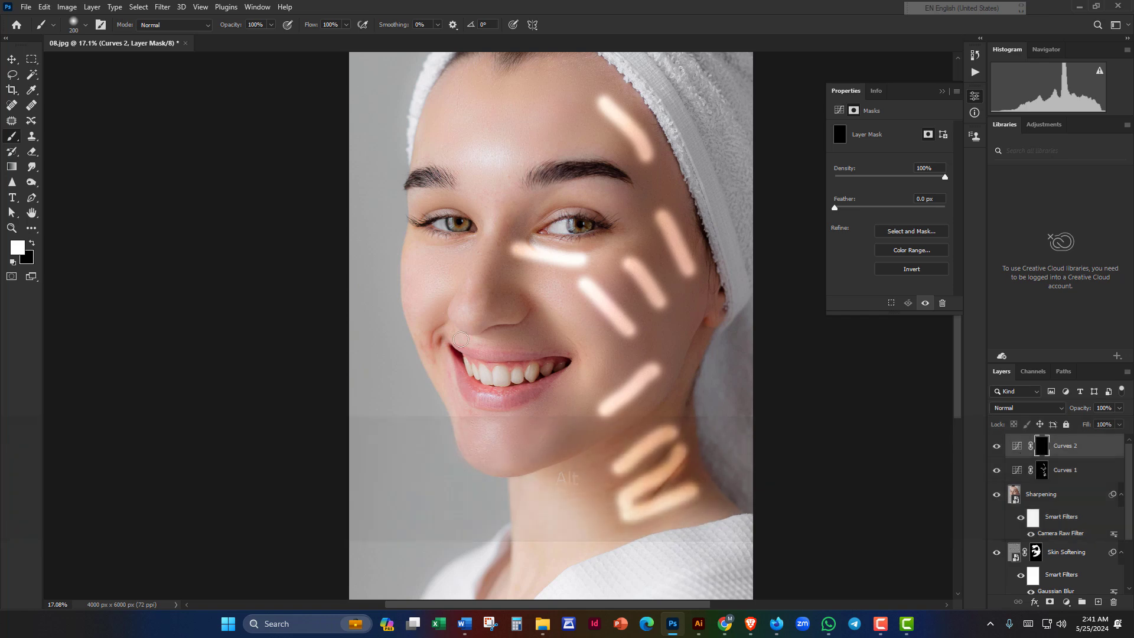
{"action": "mouse_move", "coordinate": [451, 278]}
{"action": "left_mouse_down"}
{"action": "mouse_move", "coordinate": [421, 299]}
{"action": "mouse_move", "coordinate": [420, 261]}
{"action": "left_mouse_up"}
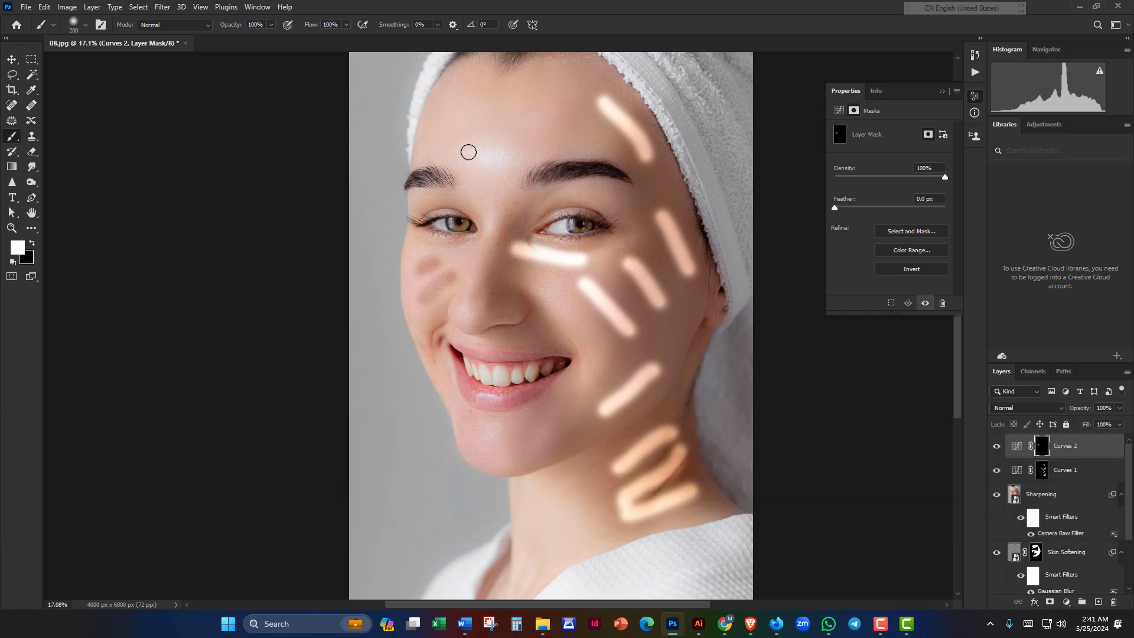
{"action": "left_click_drag", "start_coordinate": [435, 127], "coordinate": [499, 142]}
{"action": "left_click_drag", "start_coordinate": [455, 102], "coordinate": [520, 117]}
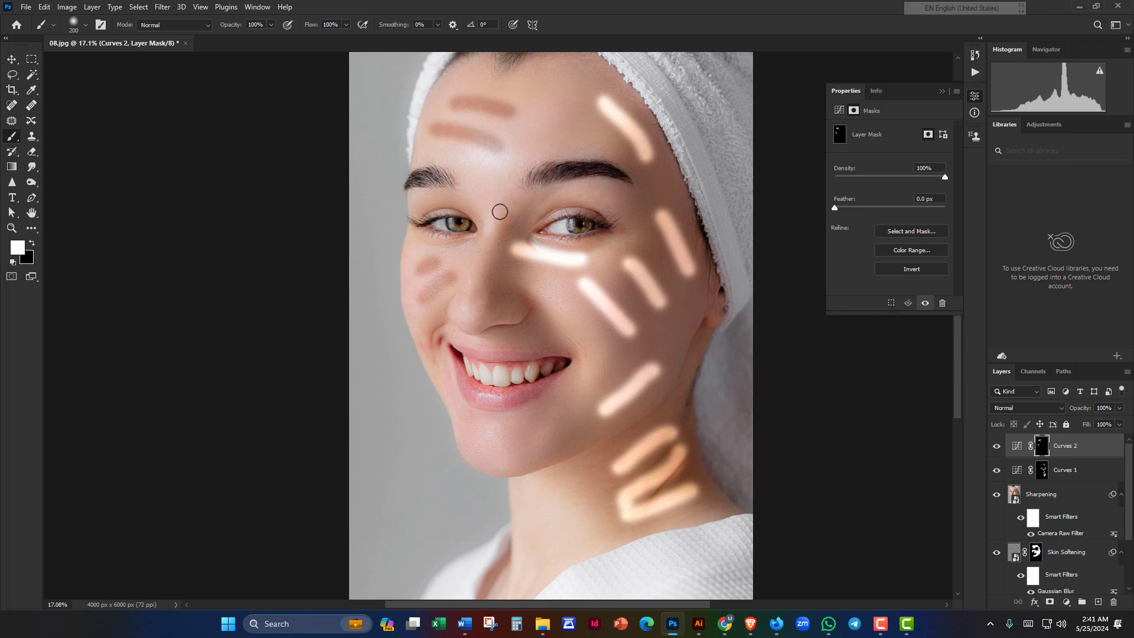
{"action": "key", "text": "space"}
{"action": "left_click_drag", "start_coordinate": [490, 237], "coordinate": [466, 96]}
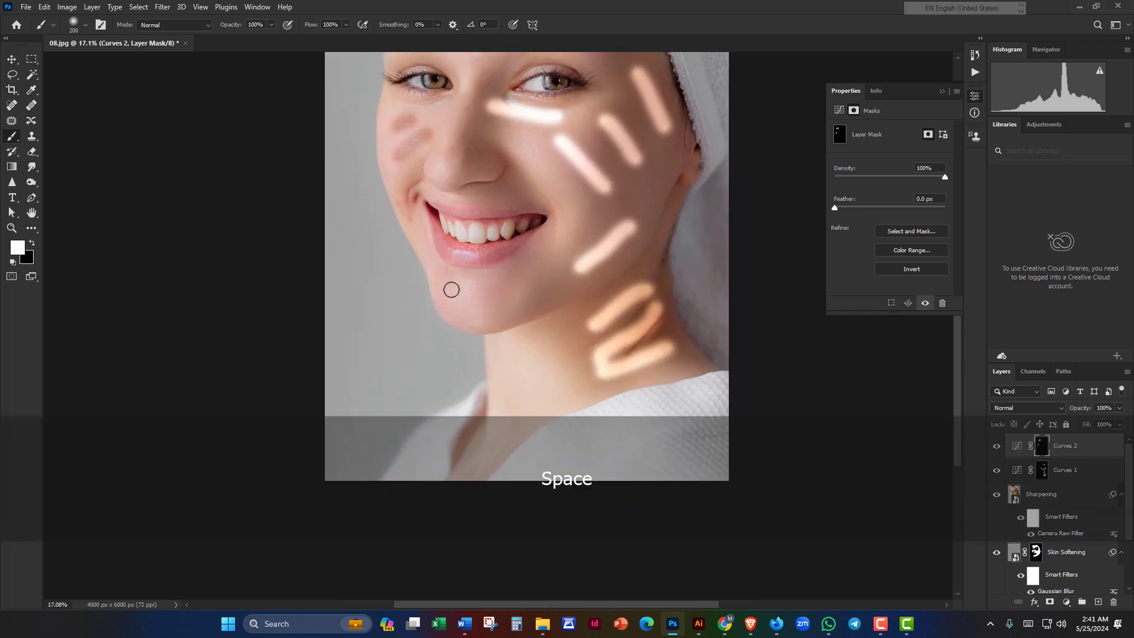
{"action": "left_click_drag", "start_coordinate": [451, 286], "coordinate": [509, 296]}
{"action": "scroll", "coordinate": [507, 304], "scroll_direction": "down", "scroll_amount": 3}
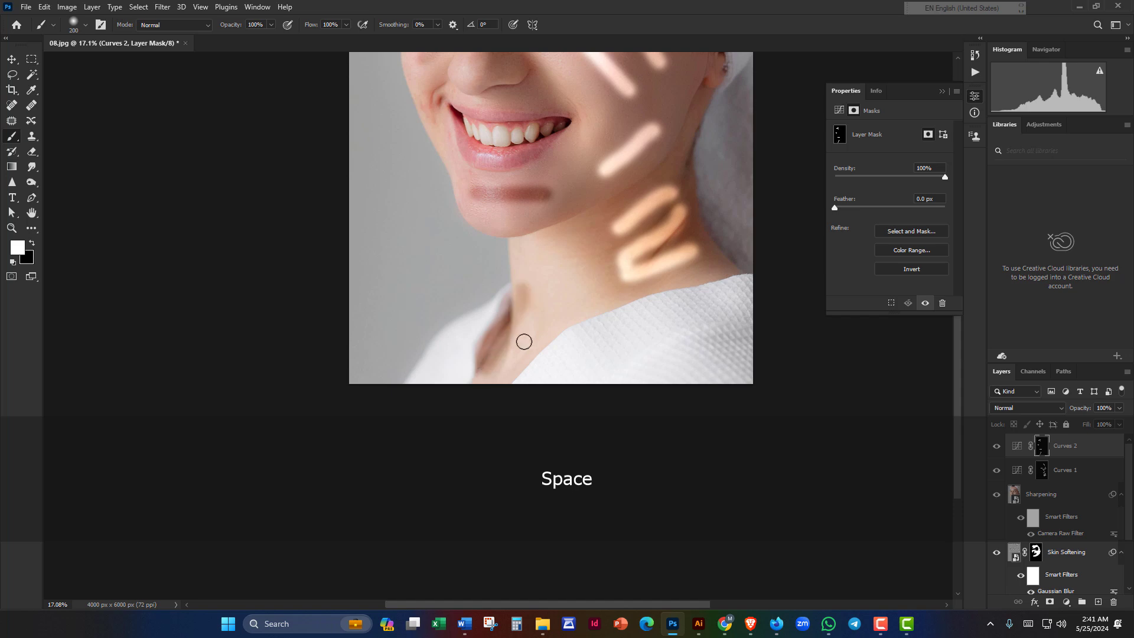
{"action": "left_click_drag", "start_coordinate": [583, 271], "coordinate": [526, 317]}
{"action": "scroll", "coordinate": [871, 319], "scroll_direction": "down", "scroll_amount": 3}
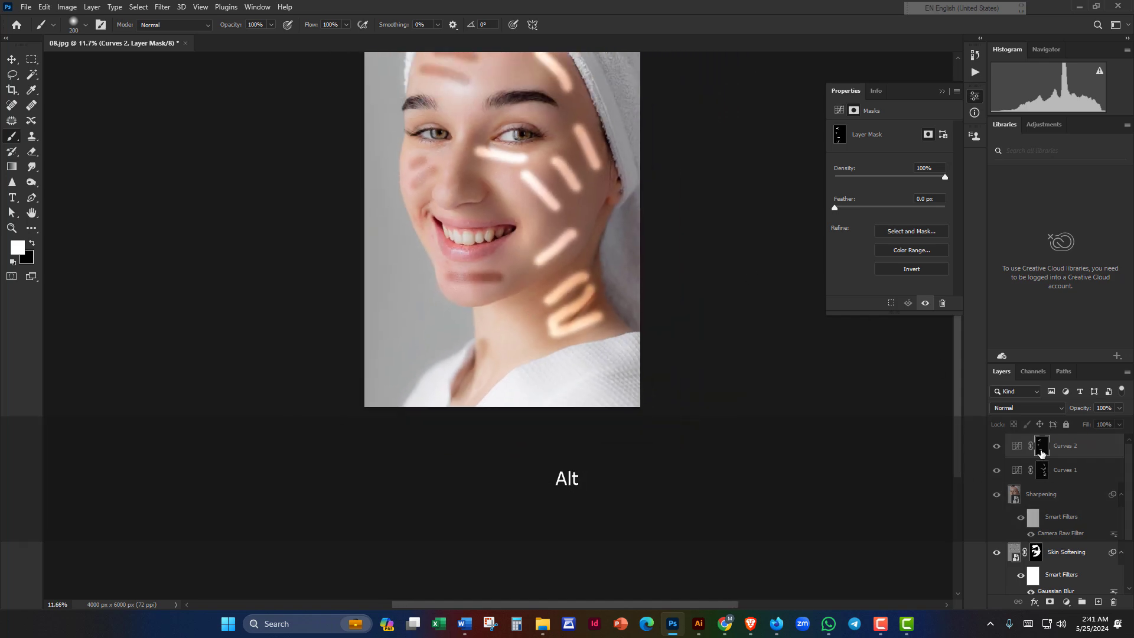
Step: Rename the Curves 1 layer to Dodge and Curves 2 to Burn
{"action": "double_click", "coordinate": [1069, 470]}
{"action": "type", "text": "D"}
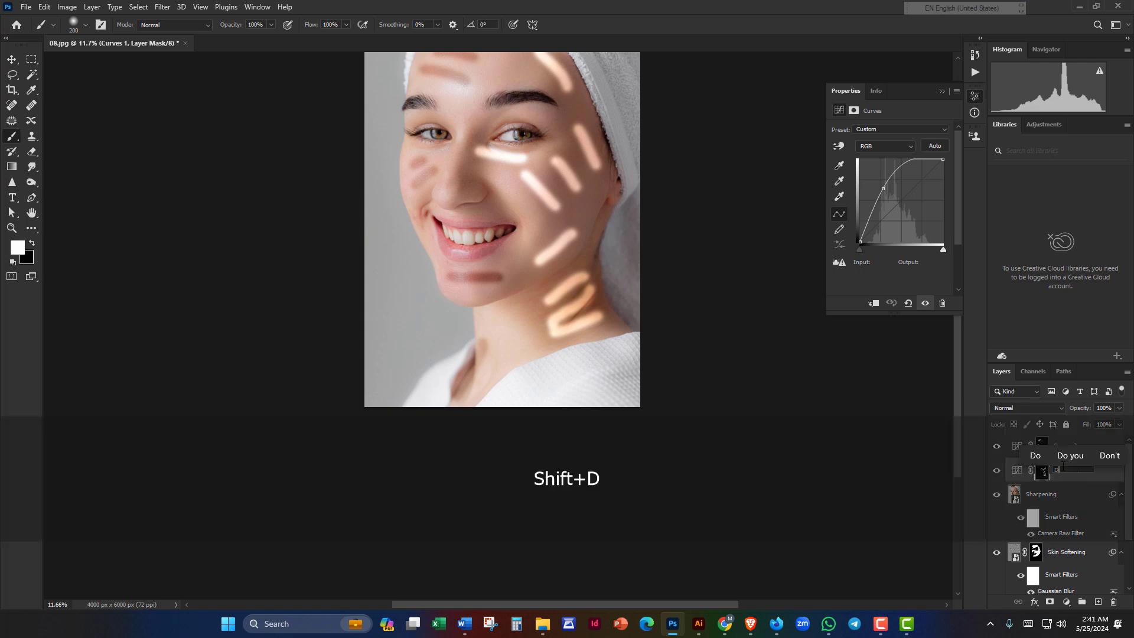
{"action": "type", "text": "odge"}
{"action": "key", "text": "Return"}
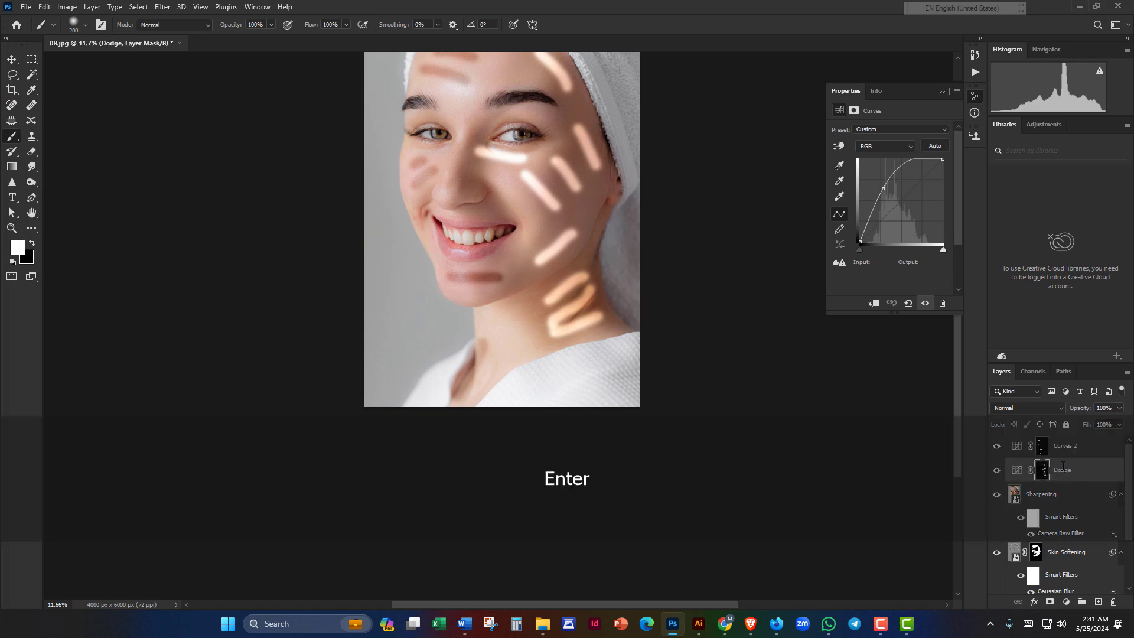
{"action": "double_click", "coordinate": [1063, 448]}
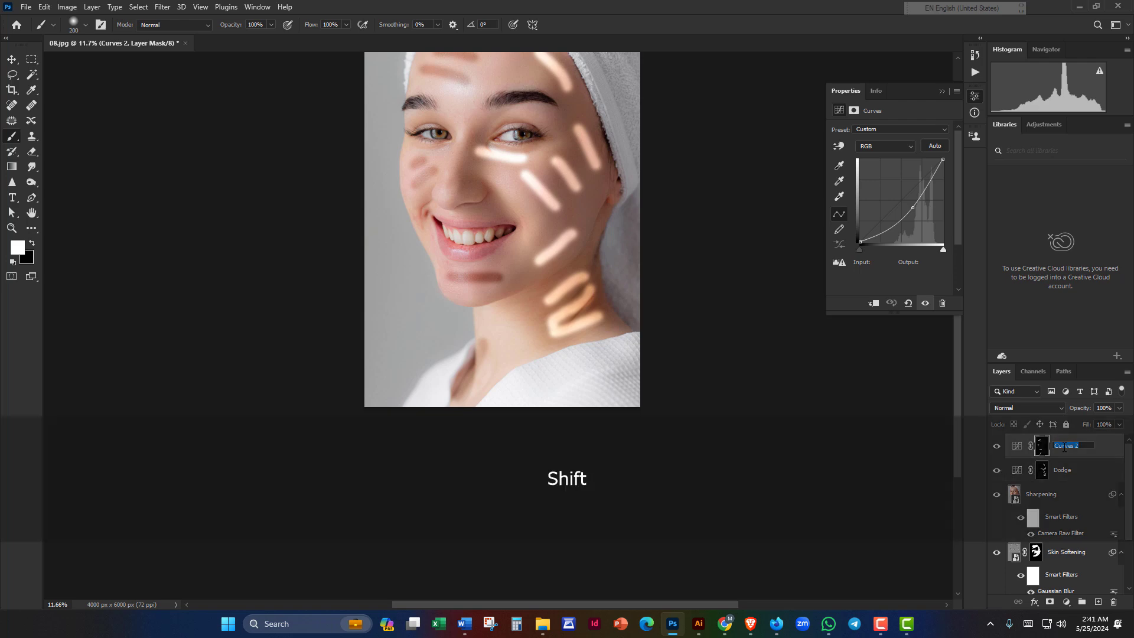
{"action": "type", "text": "Burn"}
{"action": "key", "text": "Return"}
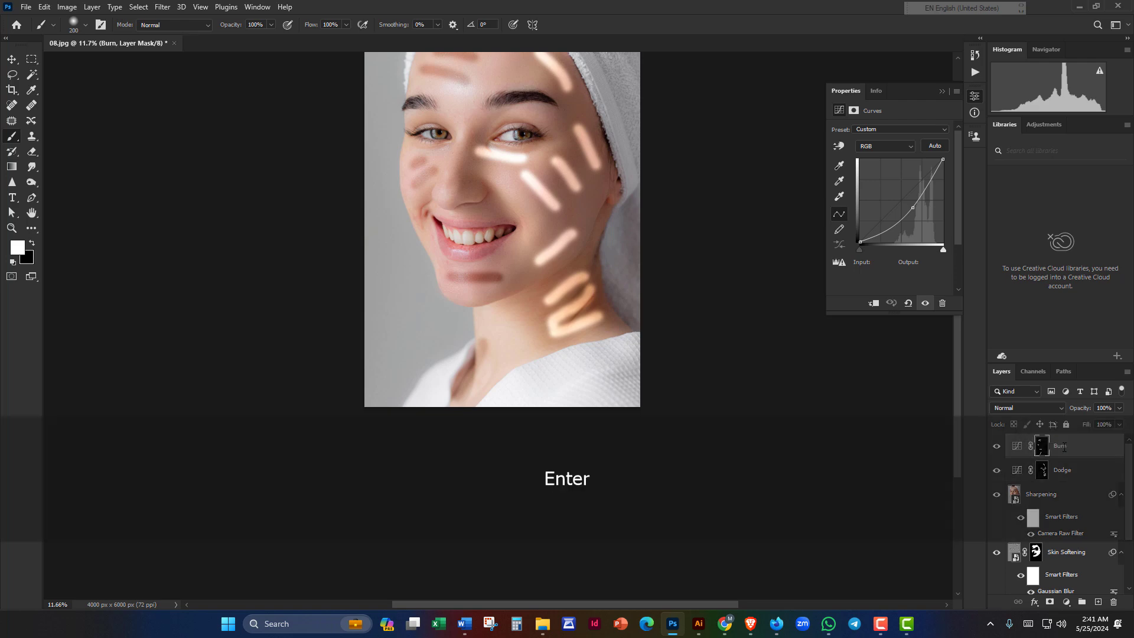
Step: Feather the Burn and Dodge masks, taking Dodge to 881.2 px, so the streaks diffuse
{"action": "left_click", "coordinate": [1041, 450]}
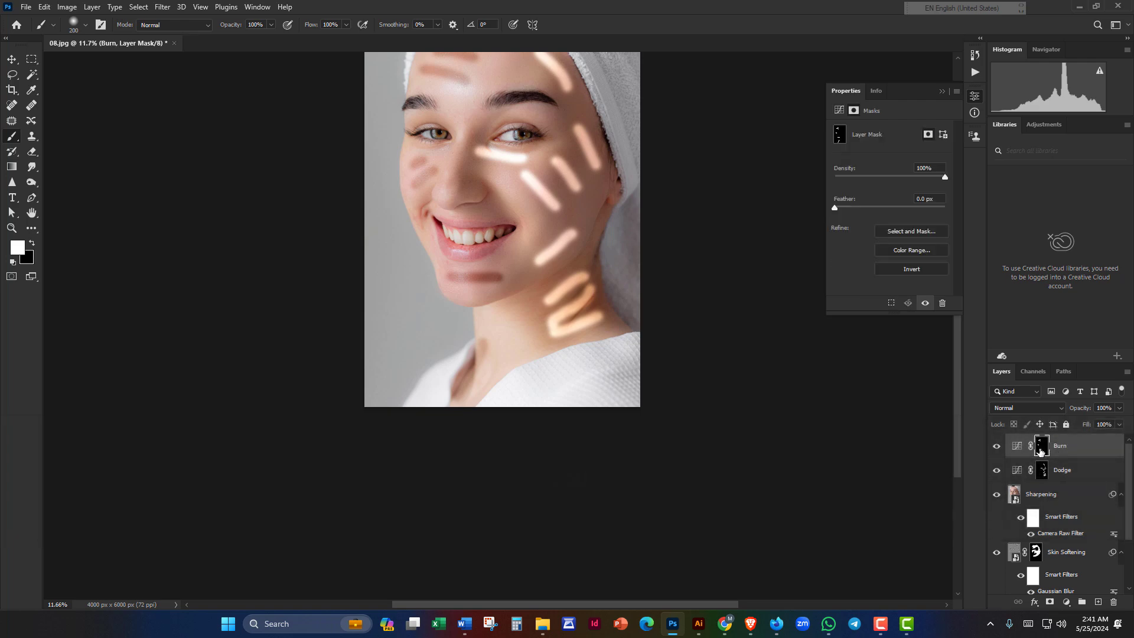
{"action": "left_click_drag", "start_coordinate": [833, 208], "coordinate": [903, 208]}
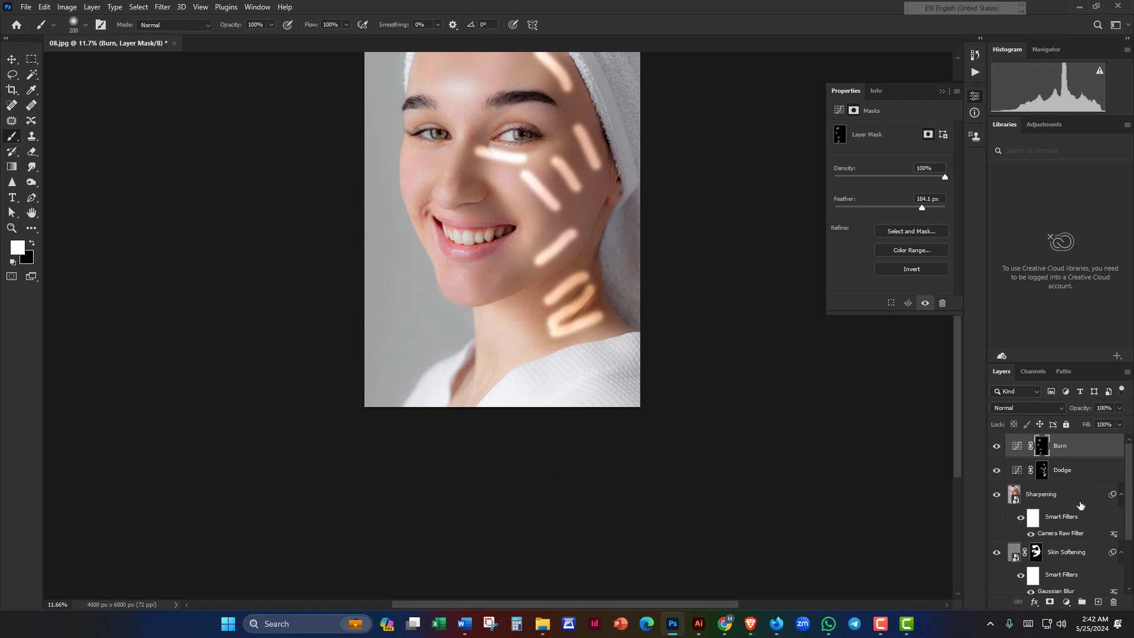
{"action": "left_click", "coordinate": [1042, 472]}
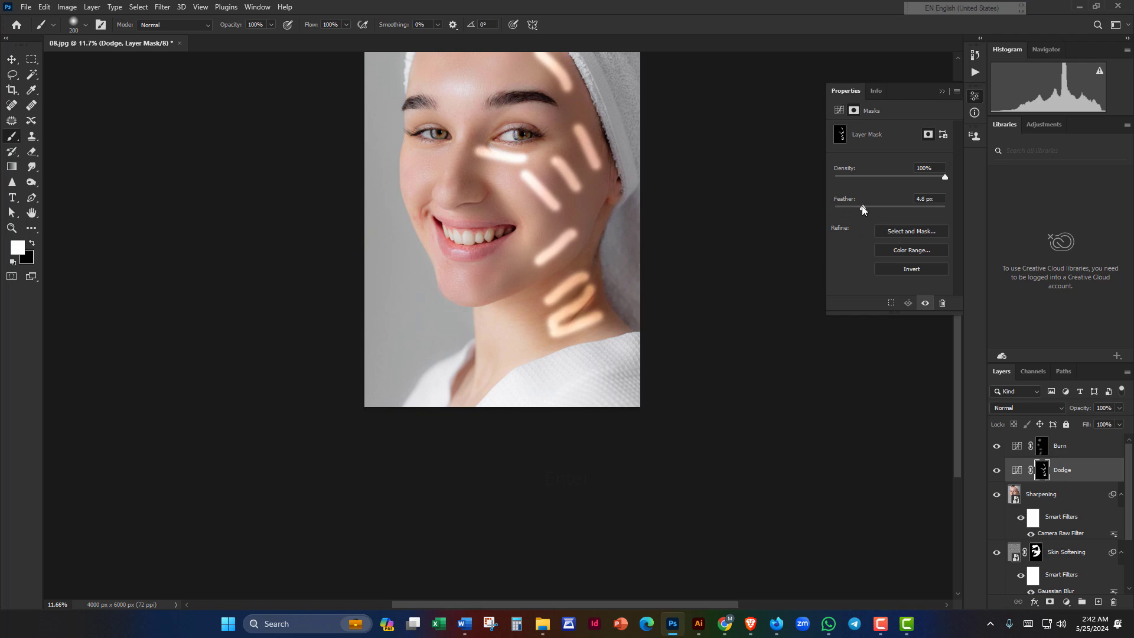
{"action": "left_click_drag", "start_coordinate": [880, 208], "coordinate": [911, 208]}
{"action": "scroll", "coordinate": [722, 256], "scroll_direction": "up", "scroll_amount": 3}
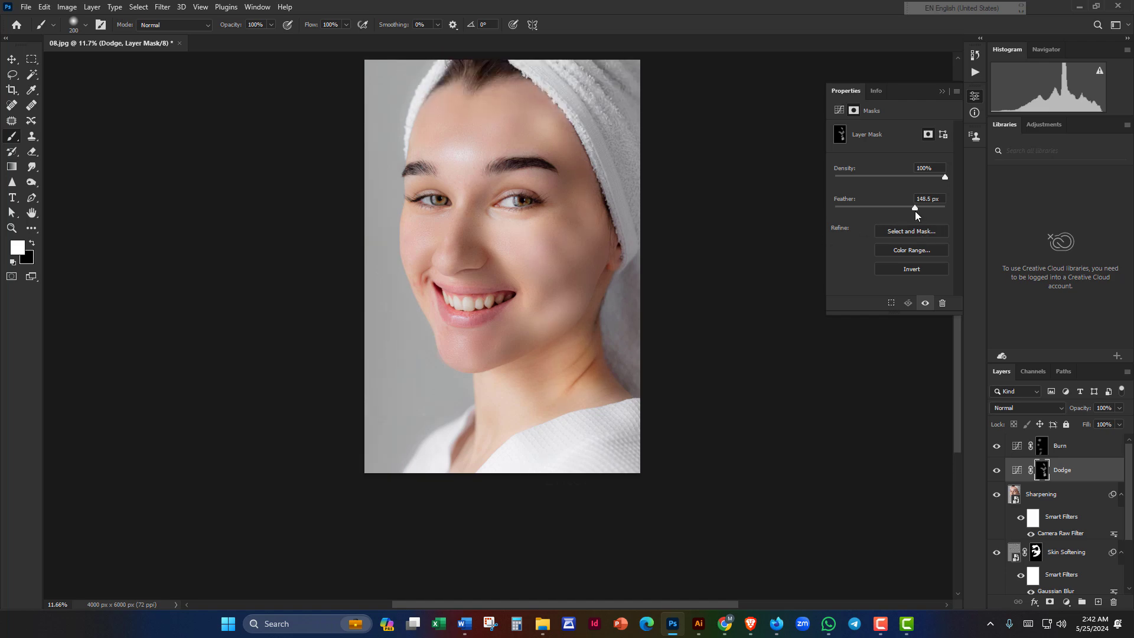
{"action": "left_click_drag", "start_coordinate": [923, 210], "coordinate": [943, 212]}
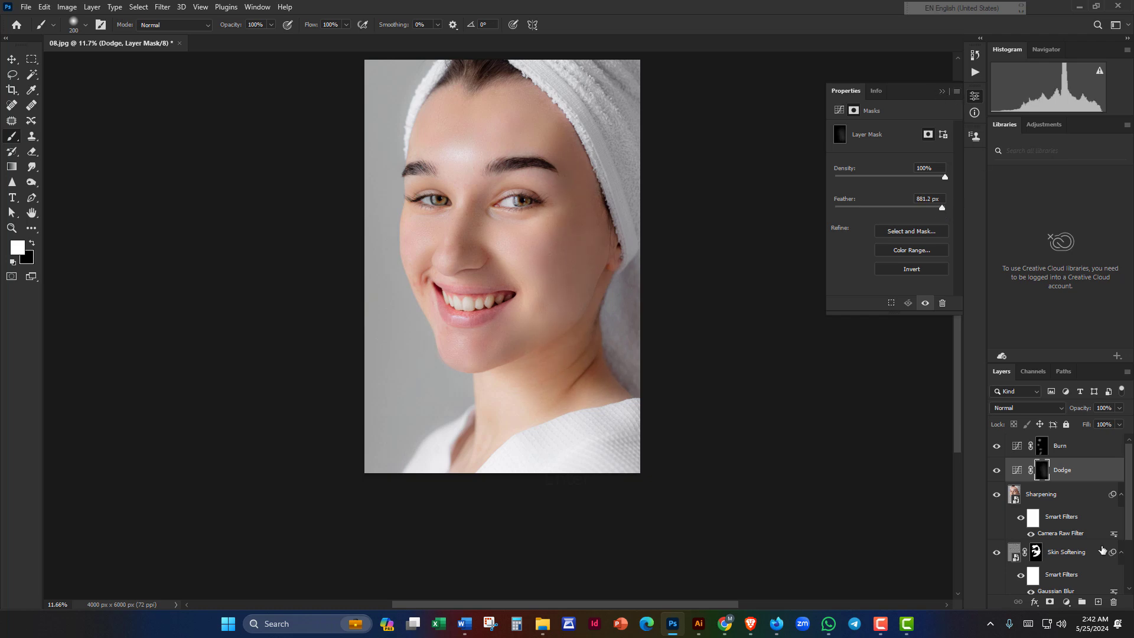
Step: Group the Dodge and Burn layers and name the group 'Dodge & Burn'
{"action": "left_click", "coordinate": [1066, 451], "text": "shift"}
{"action": "key", "text": "ctrl+g"}
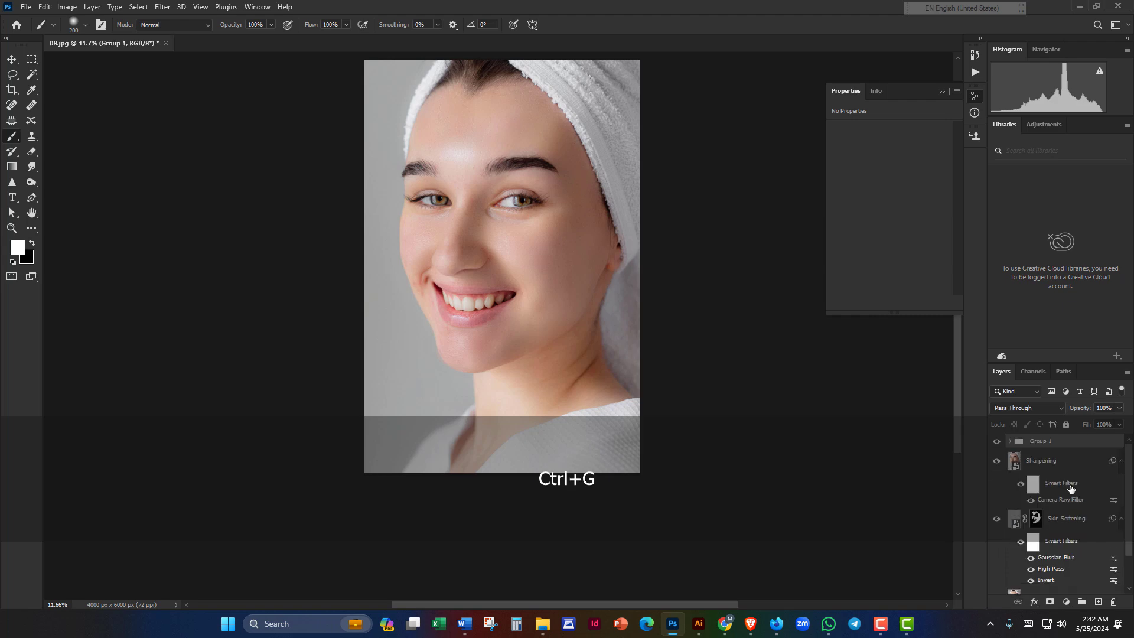
{"action": "double_click", "coordinate": [1047, 443]}
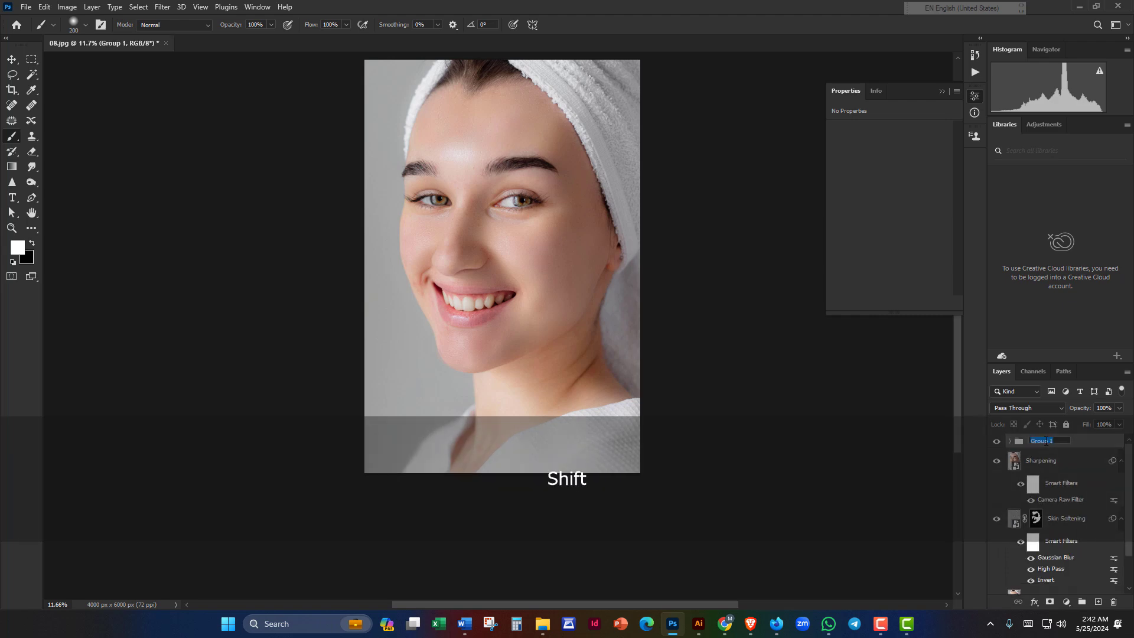
{"action": "type", "text": "Dodge "}
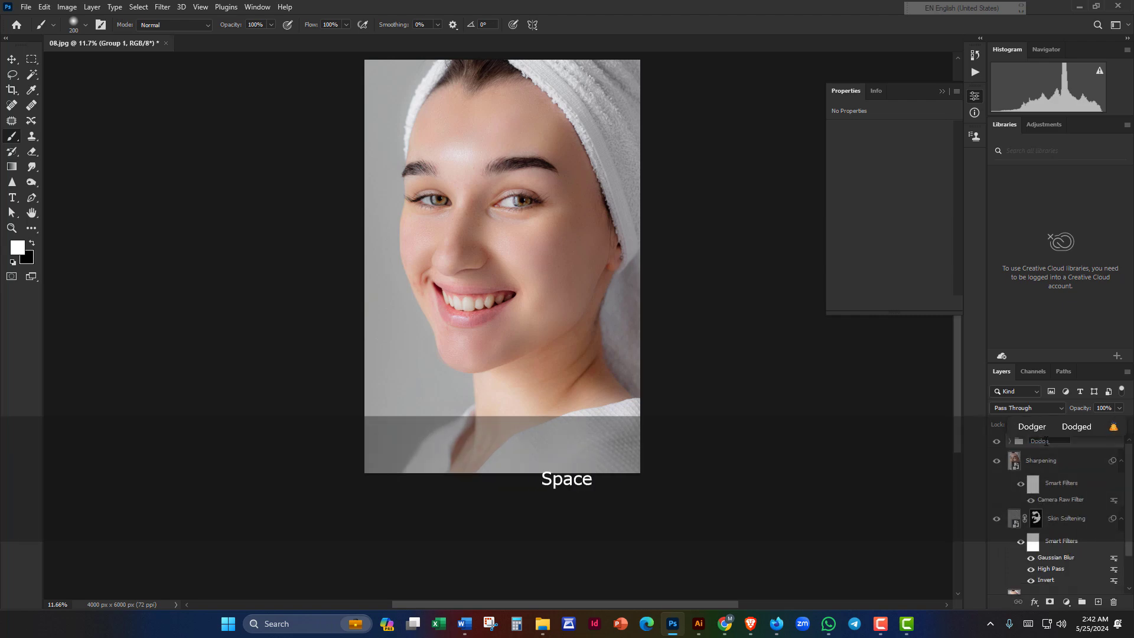
{"action": "type", "text": "& Burn"}
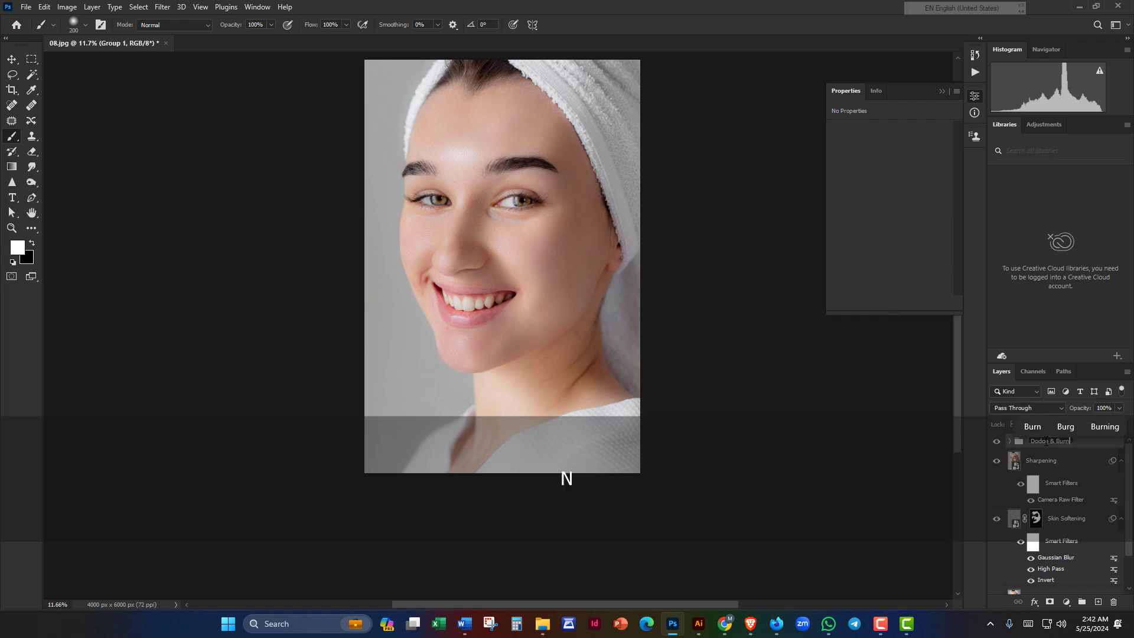
{"action": "key", "text": "Return"}
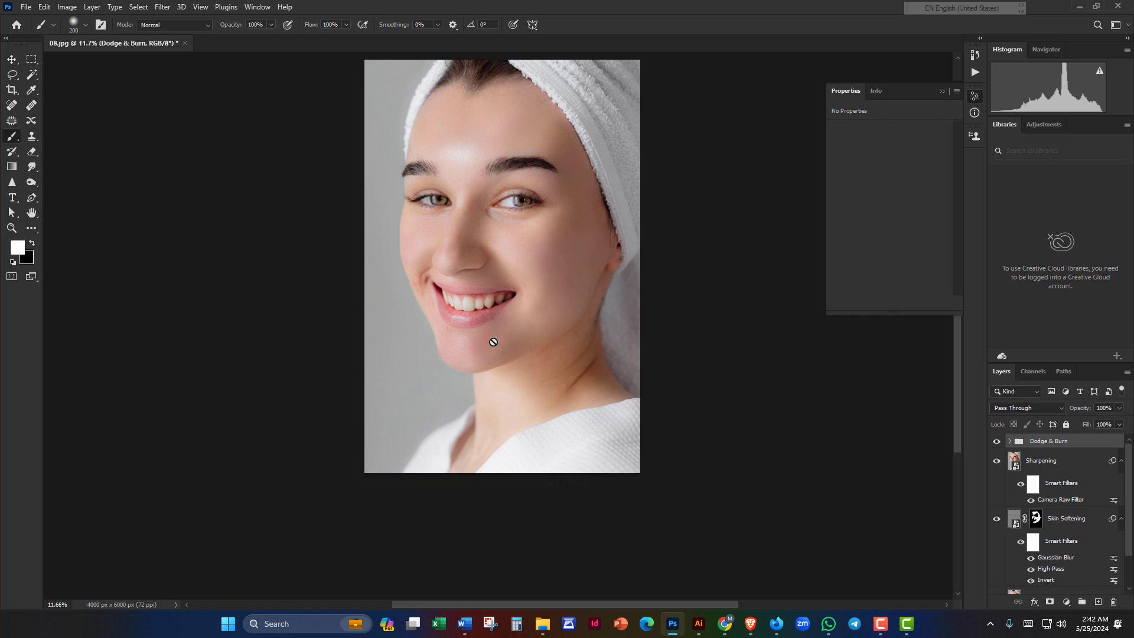
Step: Select the Move tool, collapse the mask properties, and zoom in on the mouth
{"action": "left_click", "coordinate": [12, 60]}
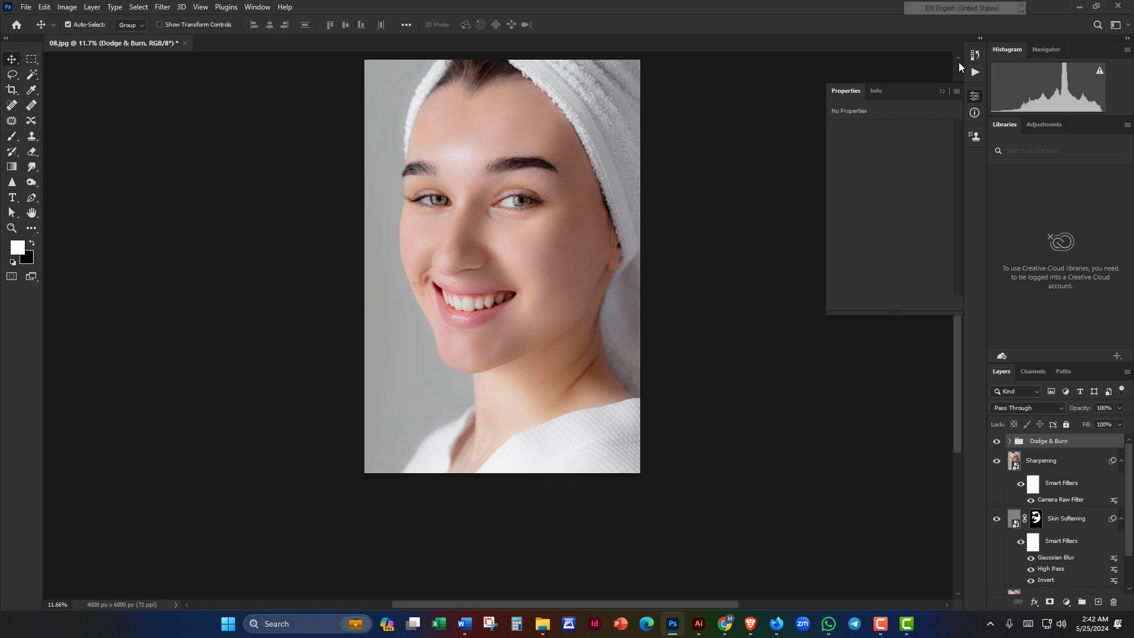
{"action": "left_click", "coordinate": [943, 92]}
{"action": "scroll", "coordinate": [632, 349], "scroll_direction": "up", "scroll_amount": 3}
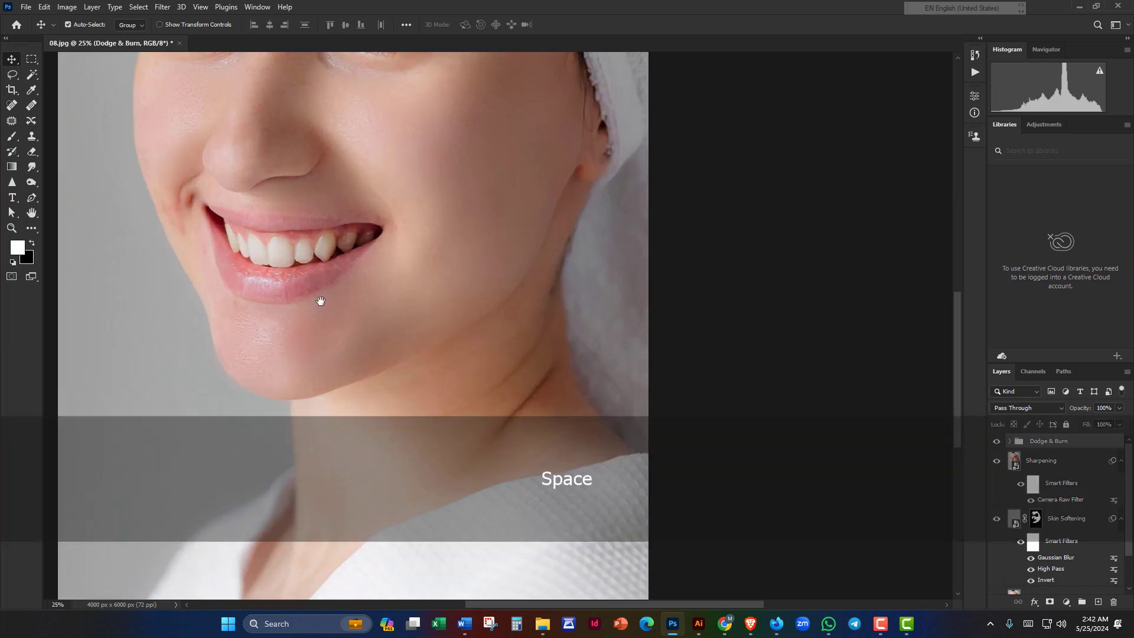
{"action": "left_click_drag", "start_coordinate": [284, 297], "coordinate": [607, 252]}
{"action": "scroll", "coordinate": [449, 325], "scroll_direction": "up", "scroll_amount": 1}
{"action": "scroll", "coordinate": [579, 284], "scroll_direction": "up", "scroll_amount": 1}
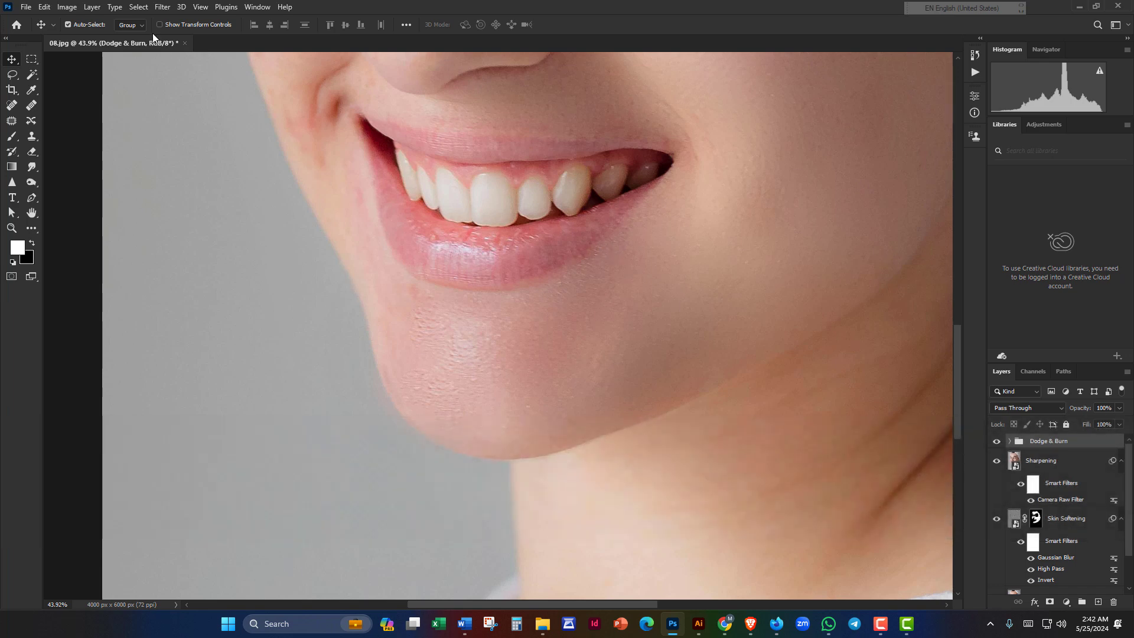
Step: Pick the Pen tool and zoom in on the right corner of the mouth
{"action": "left_click", "coordinate": [32, 200]}
{"action": "scroll", "coordinate": [532, 298], "scroll_direction": "up", "scroll_amount": 1}
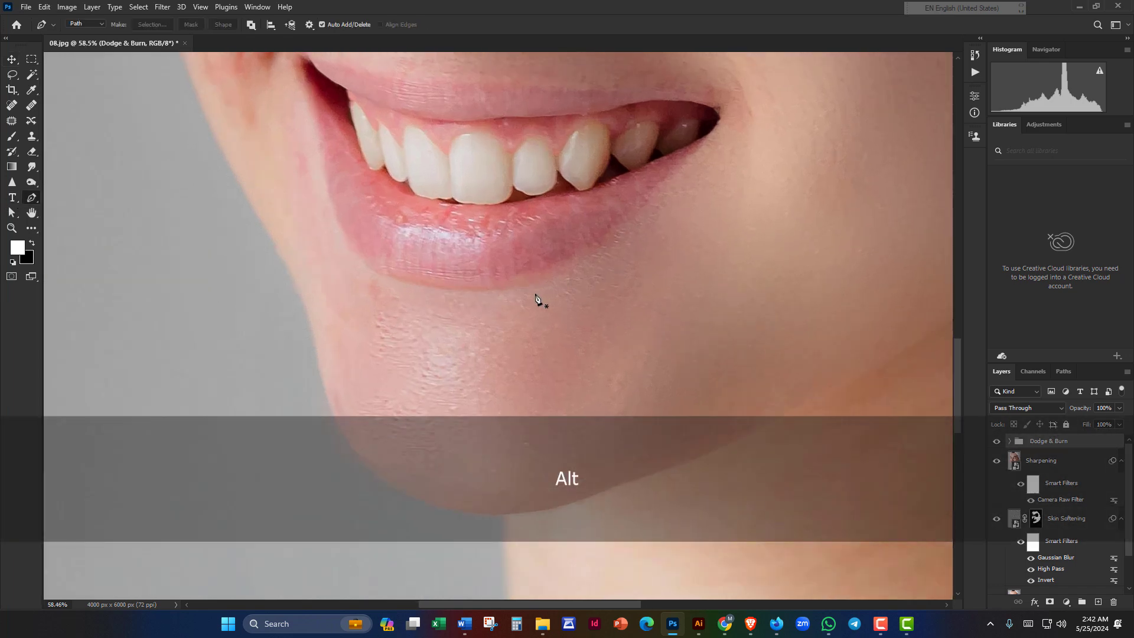
{"action": "left_click_drag", "start_coordinate": [600, 205], "coordinate": [580, 265]}
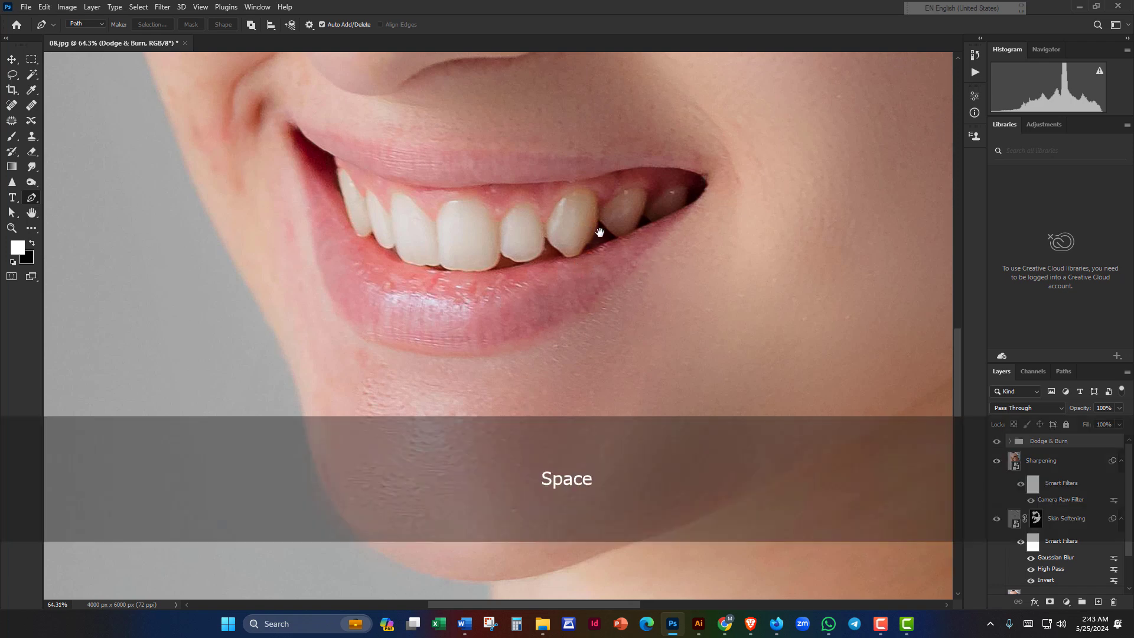
{"action": "scroll", "coordinate": [651, 251], "scroll_direction": "up", "scroll_amount": 1}
{"action": "left_click_drag", "start_coordinate": [651, 251], "coordinate": [672, 260]}
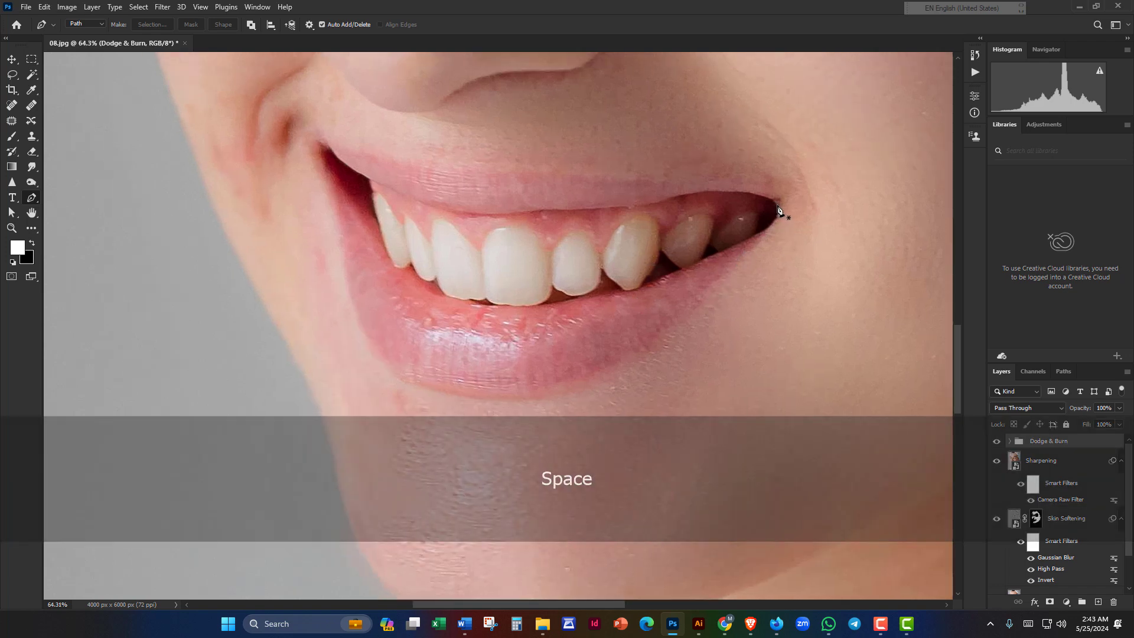
{"action": "scroll", "coordinate": [778, 208], "scroll_direction": "up", "scroll_amount": 5}
{"action": "left_click_drag", "start_coordinate": [691, 172], "coordinate": [599, 216]}
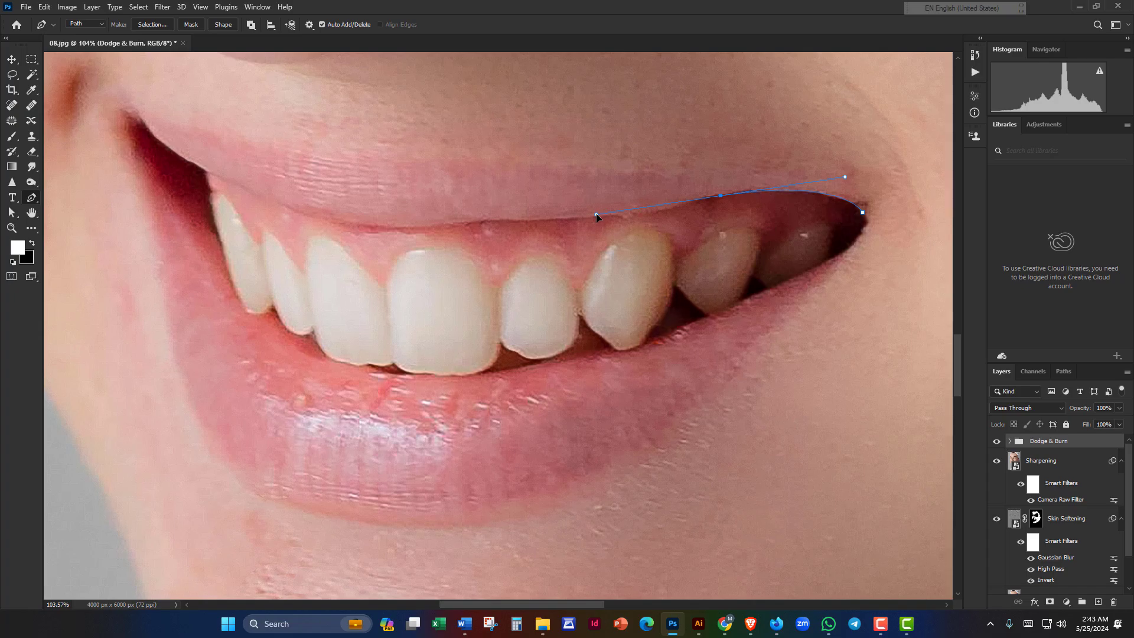
Step: Reshape the path curve along the upper gum line and undo a misplaced anchor
{"action": "key", "text": "alt"}
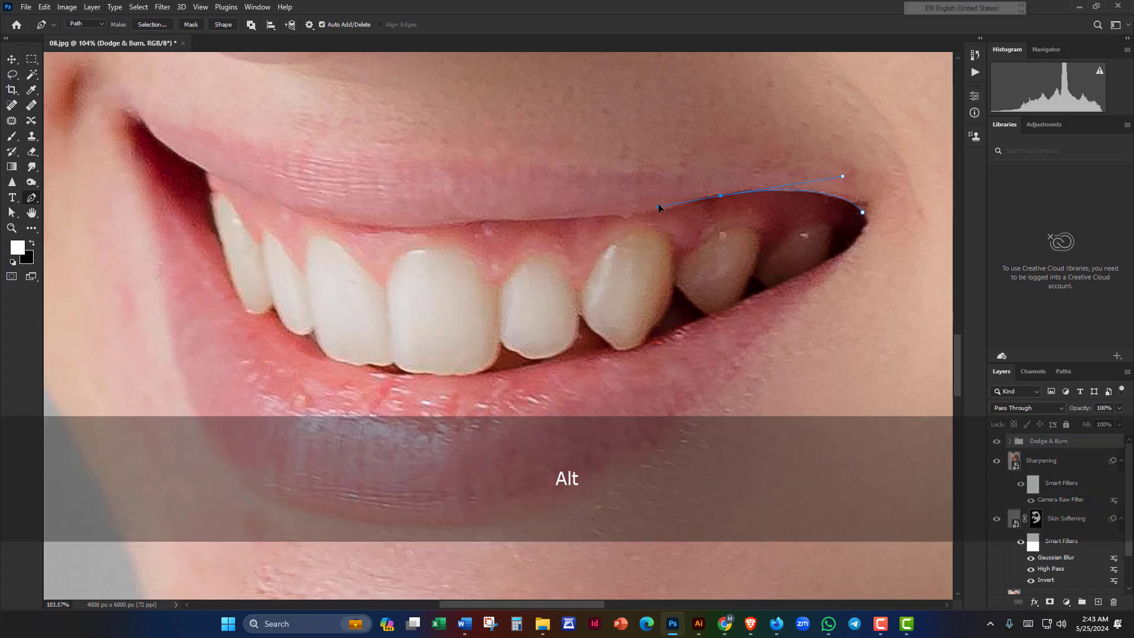
{"action": "left_click_drag", "start_coordinate": [677, 197], "coordinate": [576, 215]}
{"action": "scroll", "coordinate": [678, 215], "scroll_direction": "up", "scroll_amount": 3}
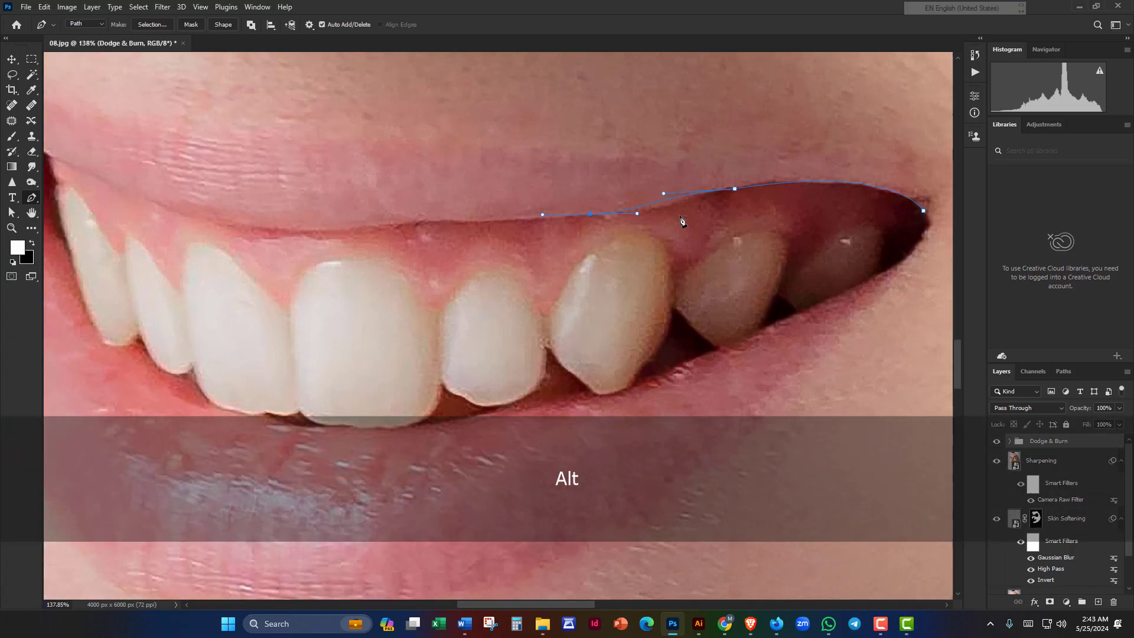
{"action": "key", "text": "ctrl+z"}
Step: Add anchors leftward along the upper gum line toward the left mouth corner
{"action": "left_click", "coordinate": [529, 215]}
{"action": "key", "text": "alt"}
{"action": "key", "text": "space"}
{"action": "left_click_drag", "start_coordinate": [421, 228], "coordinate": [461, 205]}
{"action": "key", "text": "alt"}
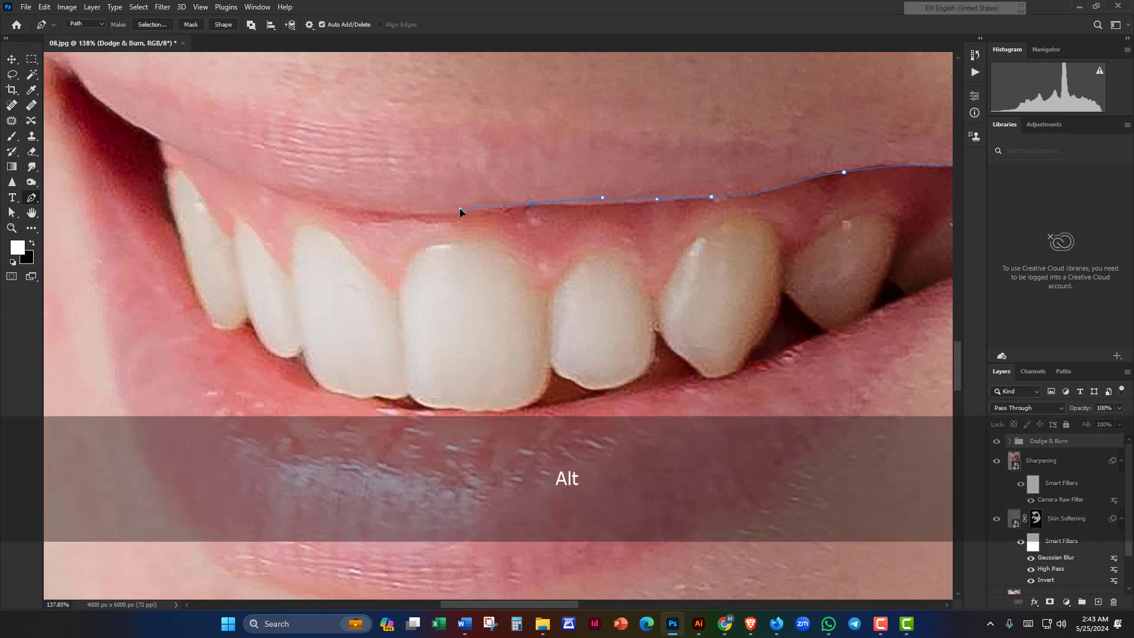
{"action": "left_click_drag", "start_coordinate": [451, 203], "coordinate": [439, 246]}
{"action": "key", "text": "space"}
{"action": "key", "text": "alt"}
Step: Curve the path into and around the left mouth corner with new anchors
{"action": "key", "text": "space"}
{"action": "left_click_drag", "start_coordinate": [357, 229], "coordinate": [483, 226]}
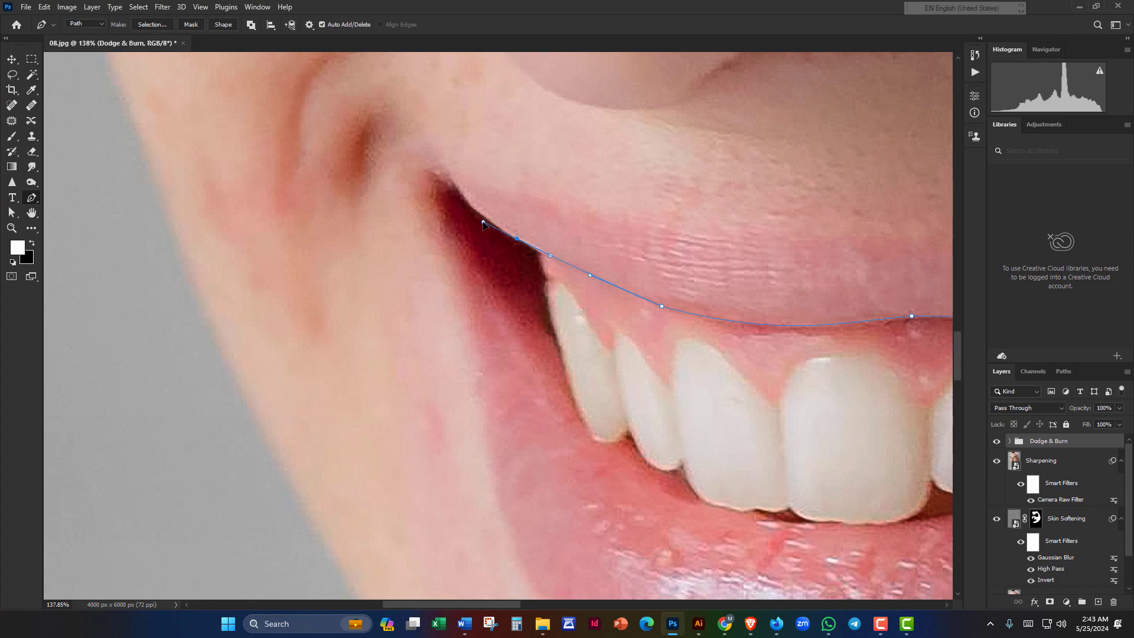
{"action": "scroll", "coordinate": [483, 224], "scroll_direction": "up", "scroll_amount": 5}
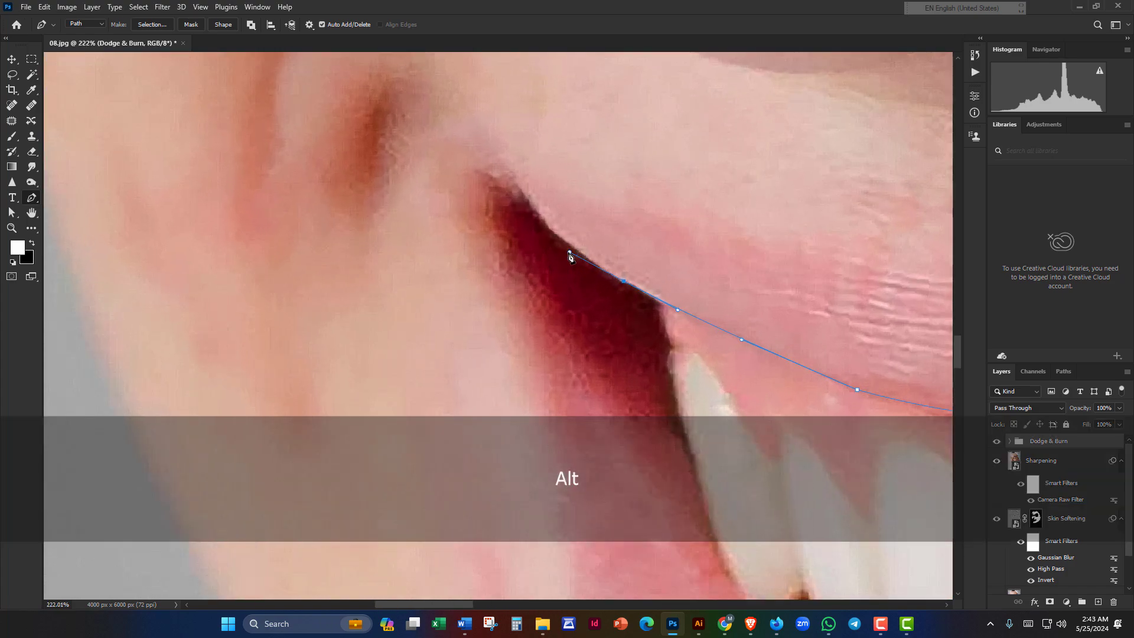
{"action": "left_click_drag", "start_coordinate": [585, 257], "coordinate": [660, 306]}
{"action": "left_click_drag", "start_coordinate": [621, 262], "coordinate": [586, 249]}
{"action": "key", "text": "alt"}
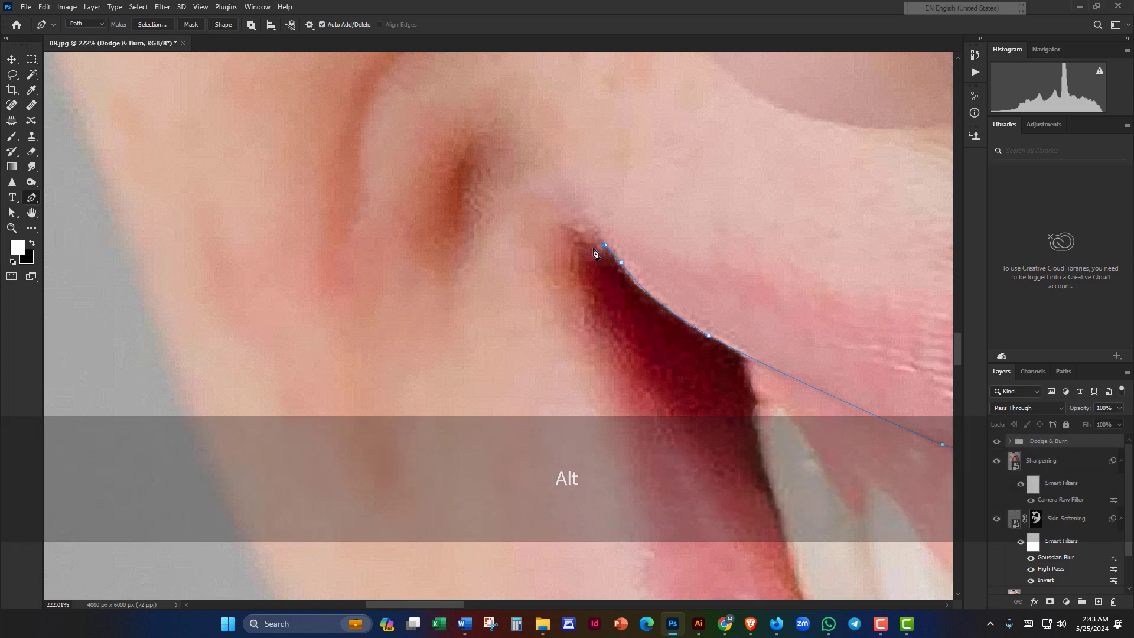
{"action": "key", "text": "ctrl+z"}
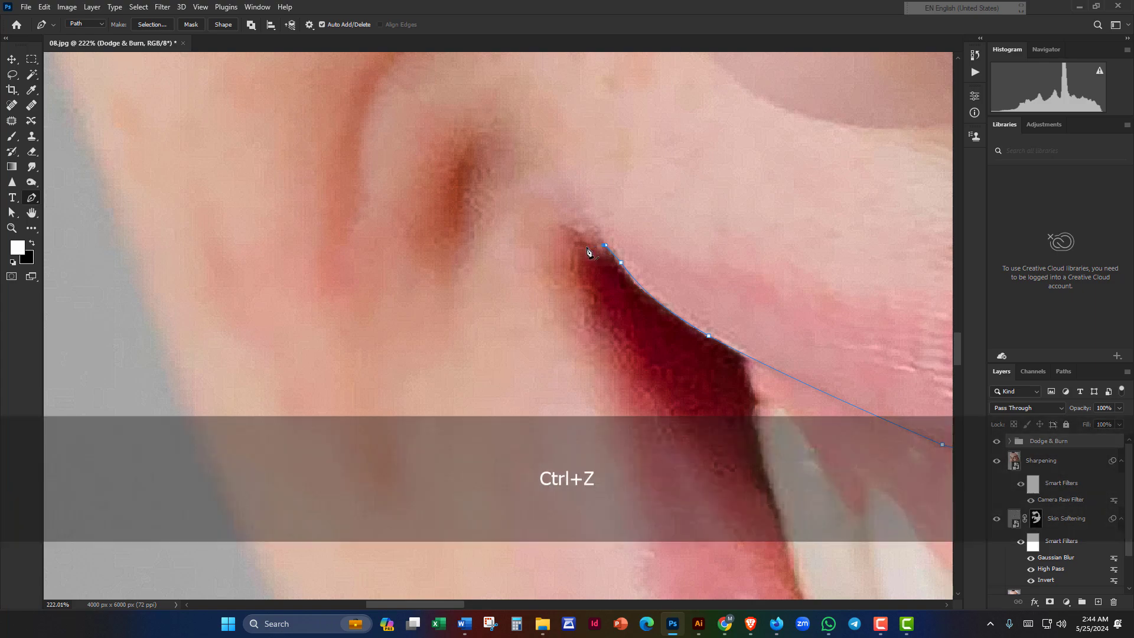
{"action": "left_click", "coordinate": [586, 243]}
{"action": "scroll", "coordinate": [586, 243], "scroll_direction": "down", "scroll_amount": 2}
{"action": "left_click_drag", "start_coordinate": [585, 243], "coordinate": [496, 116]}
{"action": "left_click_drag", "start_coordinate": [513, 193], "coordinate": [526, 208]}
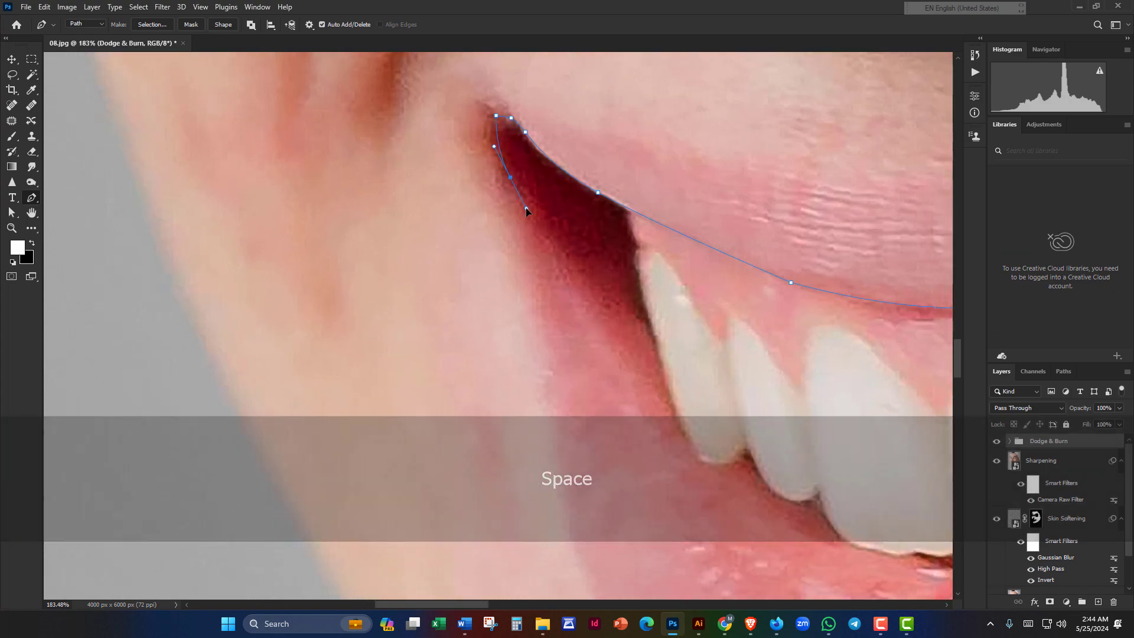
Step: Place the first anchors along the lower edge of the upper teeth, redoing misplaced ones
{"action": "left_click_drag", "start_coordinate": [546, 275], "coordinate": [365, 57]}
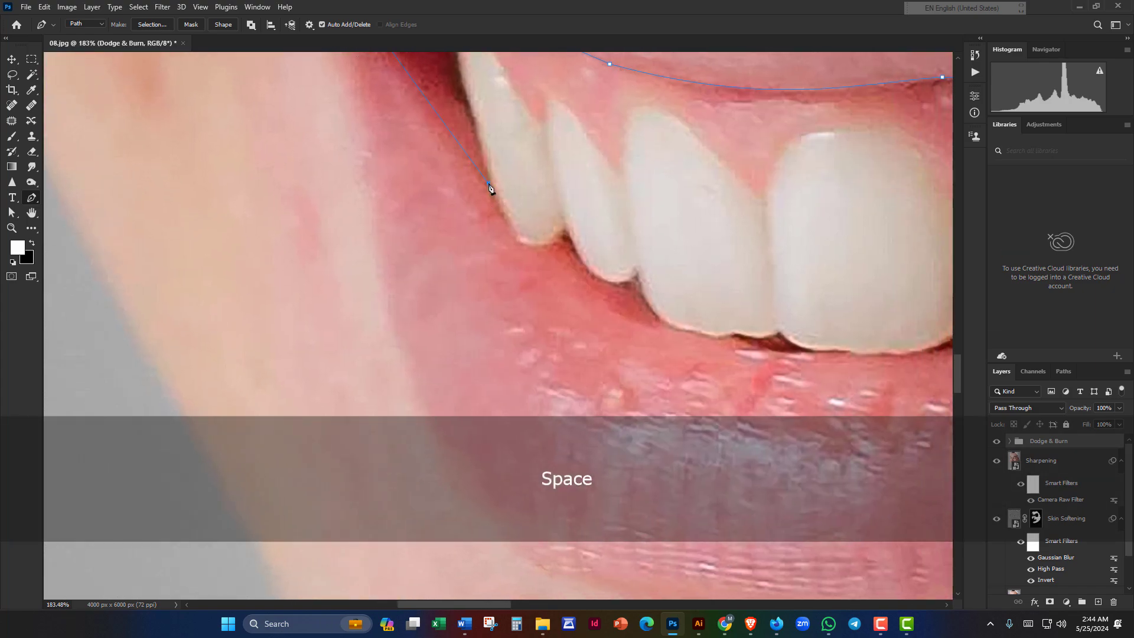
{"action": "scroll", "coordinate": [491, 189], "scroll_direction": "up", "scroll_amount": 2}
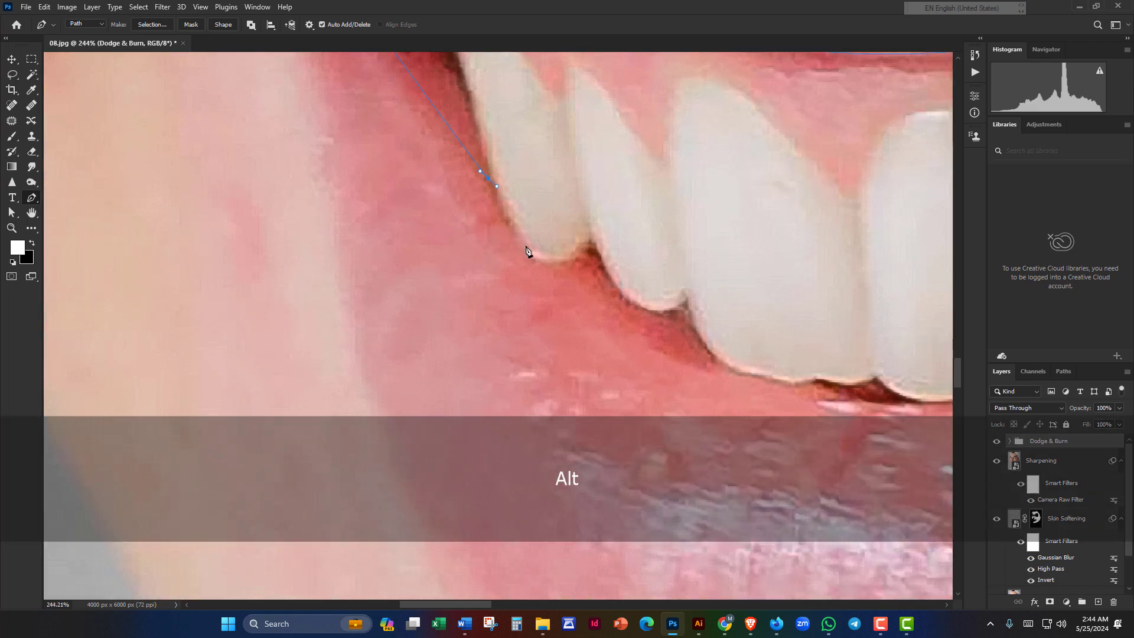
{"action": "left_click_drag", "start_coordinate": [527, 244], "coordinate": [546, 260]}
{"action": "key", "text": "ctrl+z"}
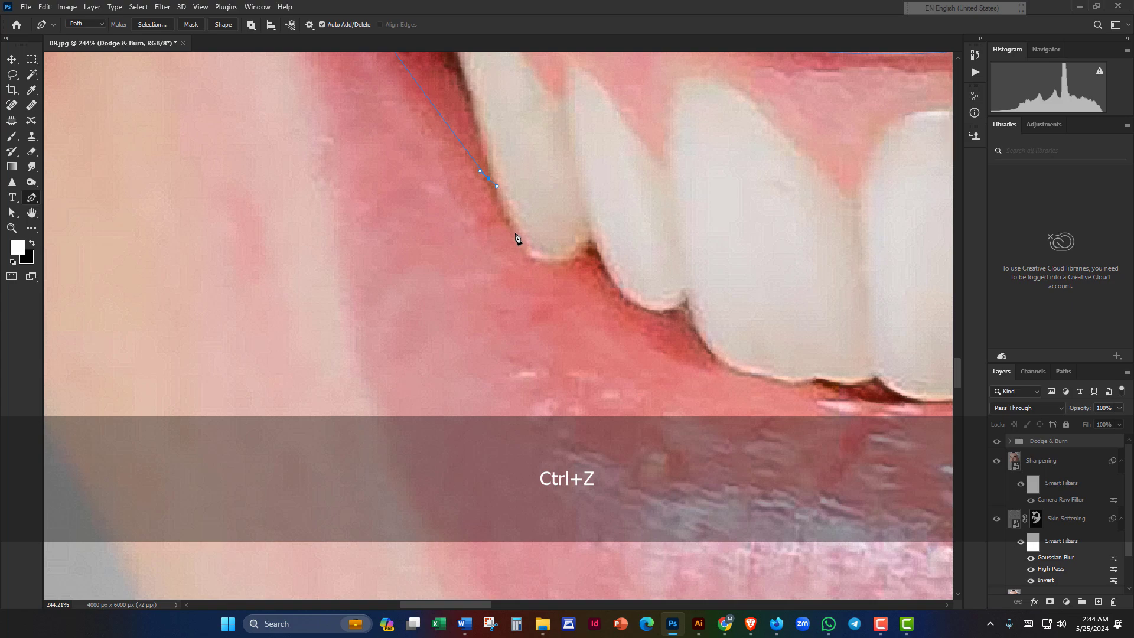
{"action": "left_click_drag", "start_coordinate": [519, 239], "coordinate": [615, 220]}
{"action": "key", "text": "alt"}
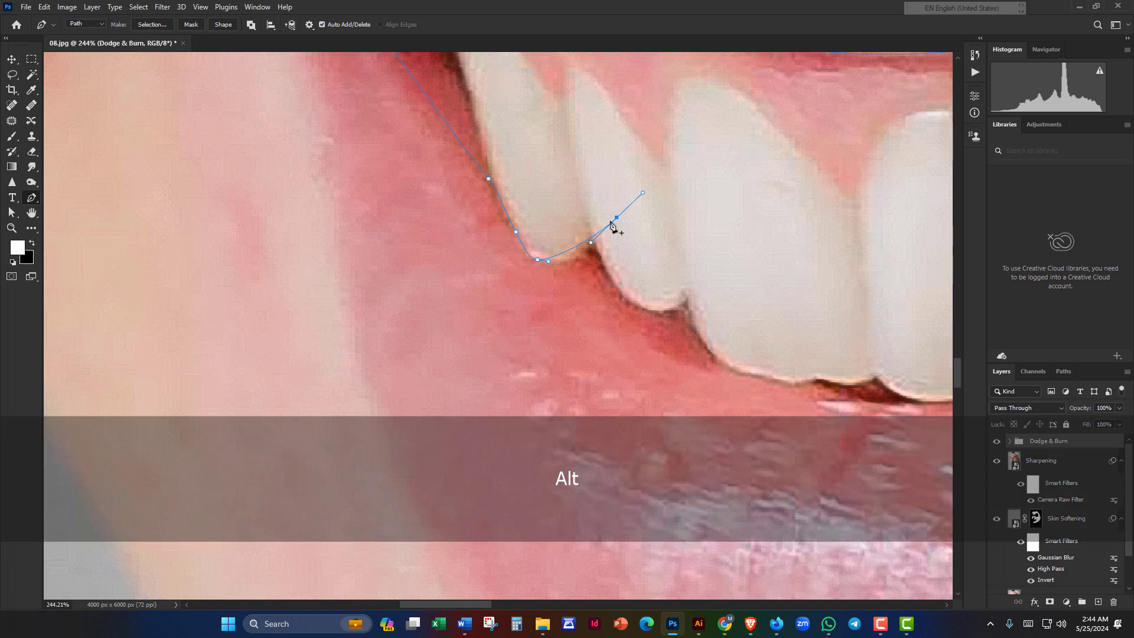
{"action": "key", "text": "ctrl+z"}
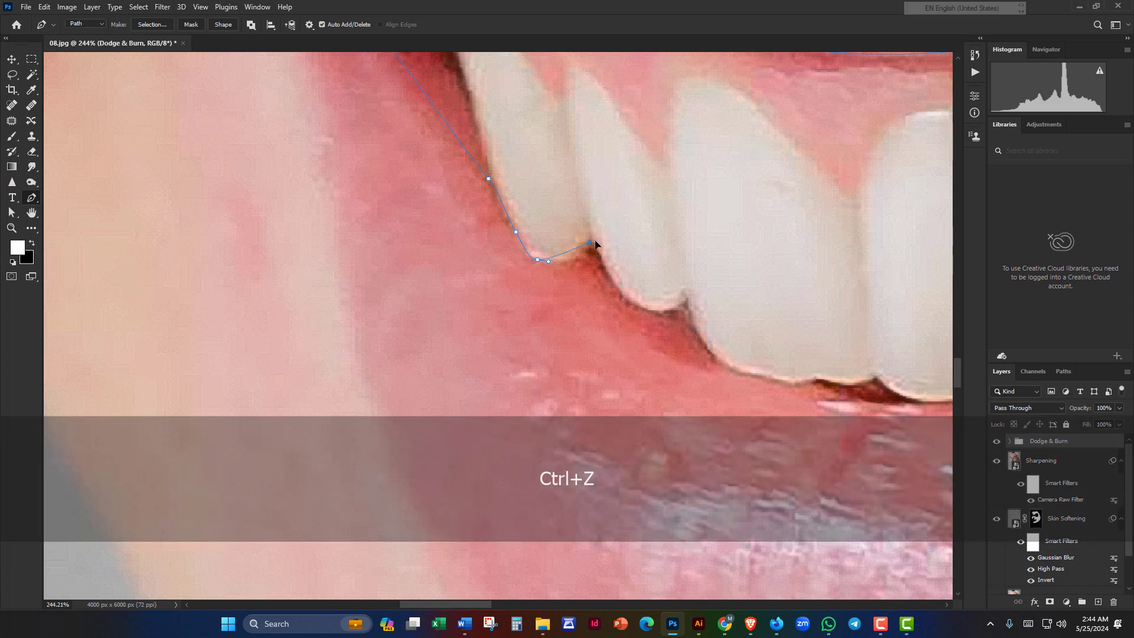
{"action": "mouse_move", "coordinate": [591, 242]}
{"action": "left_mouse_down"}
{"action": "mouse_move", "coordinate": [625, 215]}
{"action": "mouse_move", "coordinate": [608, 223]}
{"action": "mouse_move", "coordinate": [596, 257]}
{"action": "left_mouse_up"}
{"action": "key", "text": "alt"}
{"action": "key", "text": "space"}
{"action": "scroll", "coordinate": [635, 303], "scroll_direction": "up", "scroll_amount": 3}
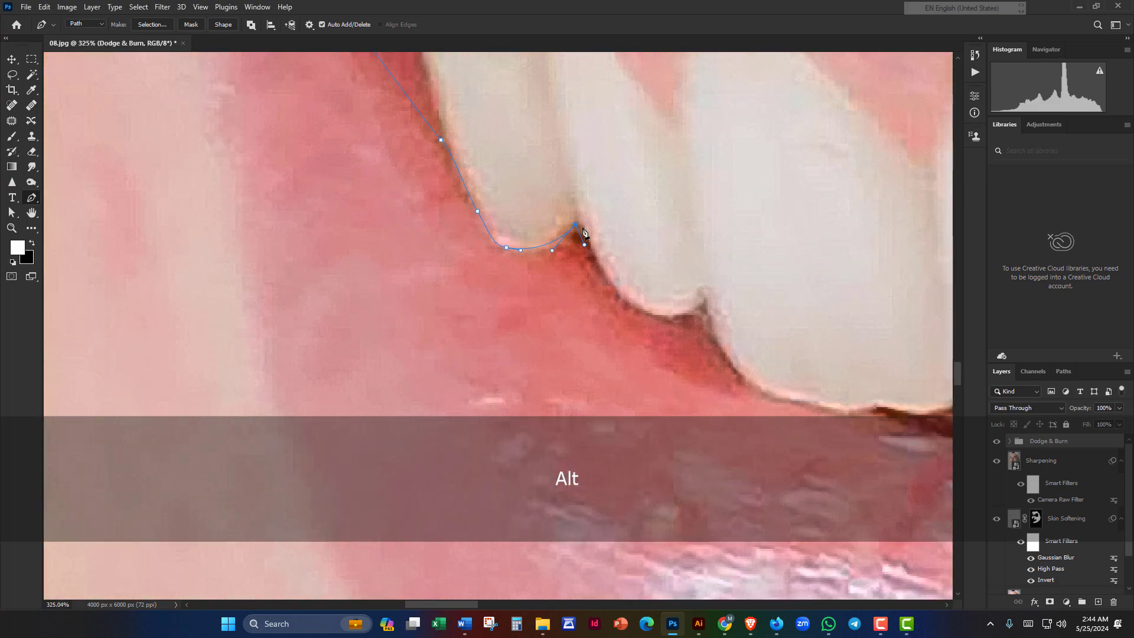
{"action": "key", "text": "ctrl+z"}
{"action": "key", "text": "ctrl+z"}
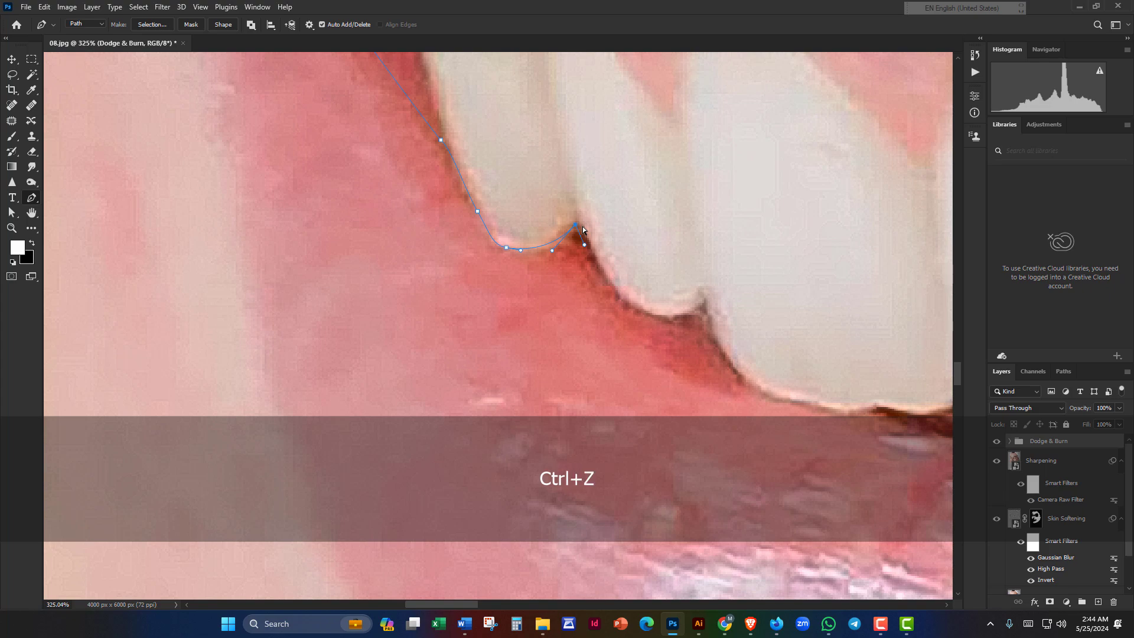
Step: Add curved anchors following the next tooth edges rightward
{"action": "mouse_move", "coordinate": [582, 227]}
{"action": "left_mouse_down"}
{"action": "mouse_move", "coordinate": [597, 190]}
{"action": "mouse_move", "coordinate": [631, 192]}
{"action": "mouse_move", "coordinate": [589, 243]}
{"action": "left_mouse_up"}
{"action": "key", "text": "alt"}
{"action": "key", "text": "space"}
{"action": "left_click_drag", "start_coordinate": [619, 295], "coordinate": [548, 249]}
{"action": "key", "text": "alt"}
{"action": "scroll", "coordinate": [593, 212], "scroll_direction": "up", "scroll_amount": 3}
{"action": "key", "text": "space"}
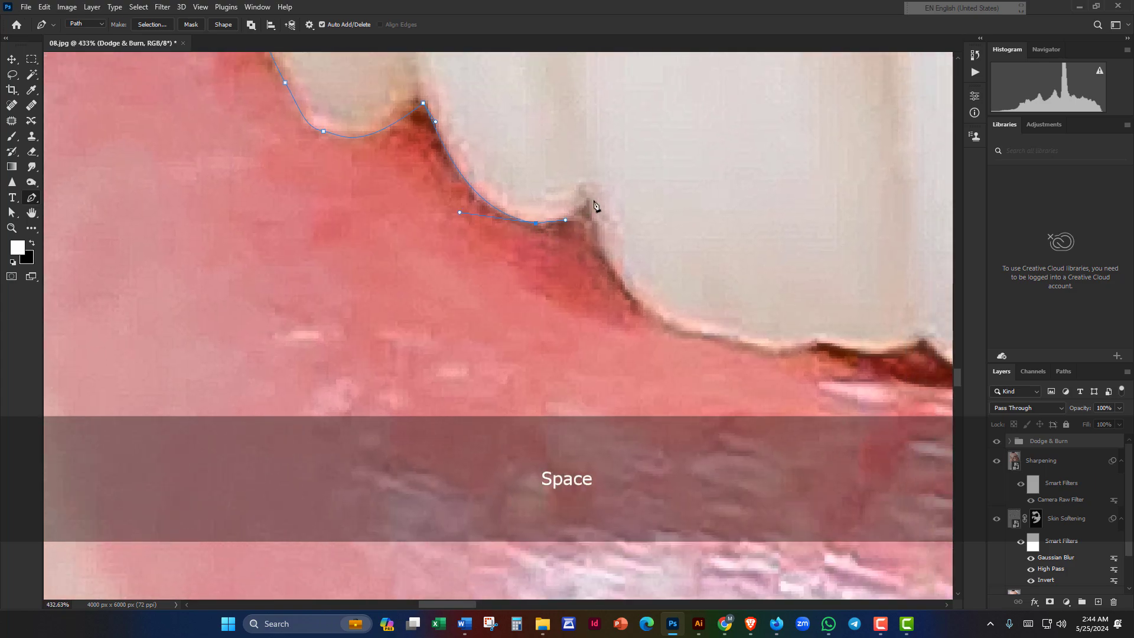
{"action": "left_click_drag", "start_coordinate": [589, 198], "coordinate": [593, 220]}
{"action": "key", "text": "alt"}
{"action": "key", "text": "space"}
{"action": "left_click_drag", "start_coordinate": [677, 320], "coordinate": [617, 251]}
Step: Continue the path with curved anchors along the front tooth edges
{"action": "scroll", "coordinate": [543, 165], "scroll_direction": "down", "scroll_amount": 4}
{"action": "key", "text": "space"}
{"action": "key", "text": "alt"}
{"action": "scroll", "coordinate": [536, 267], "scroll_direction": "up", "scroll_amount": 3}
{"action": "left_click_drag", "start_coordinate": [535, 255], "coordinate": [512, 260]}
{"action": "key", "text": "alt"}
{"action": "left_click_drag", "start_coordinate": [587, 253], "coordinate": [480, 233]}
{"action": "key", "text": "alt"}
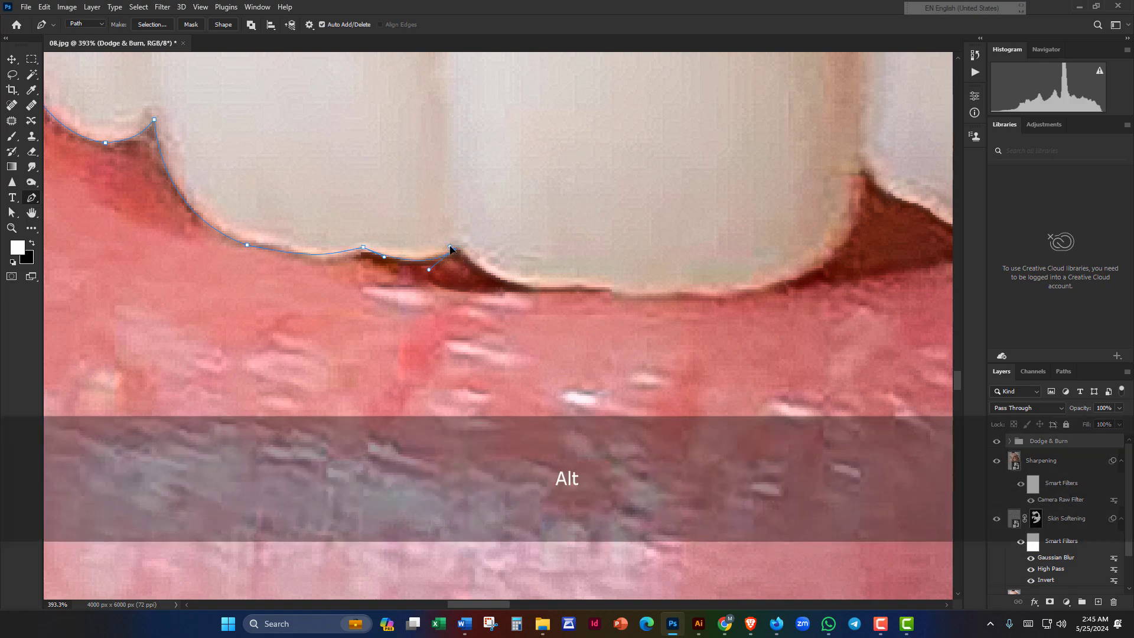
{"action": "scroll", "coordinate": [466, 265], "scroll_direction": "up", "scroll_amount": 2}
{"action": "left_click_drag", "start_coordinate": [526, 283], "coordinate": [476, 281]}
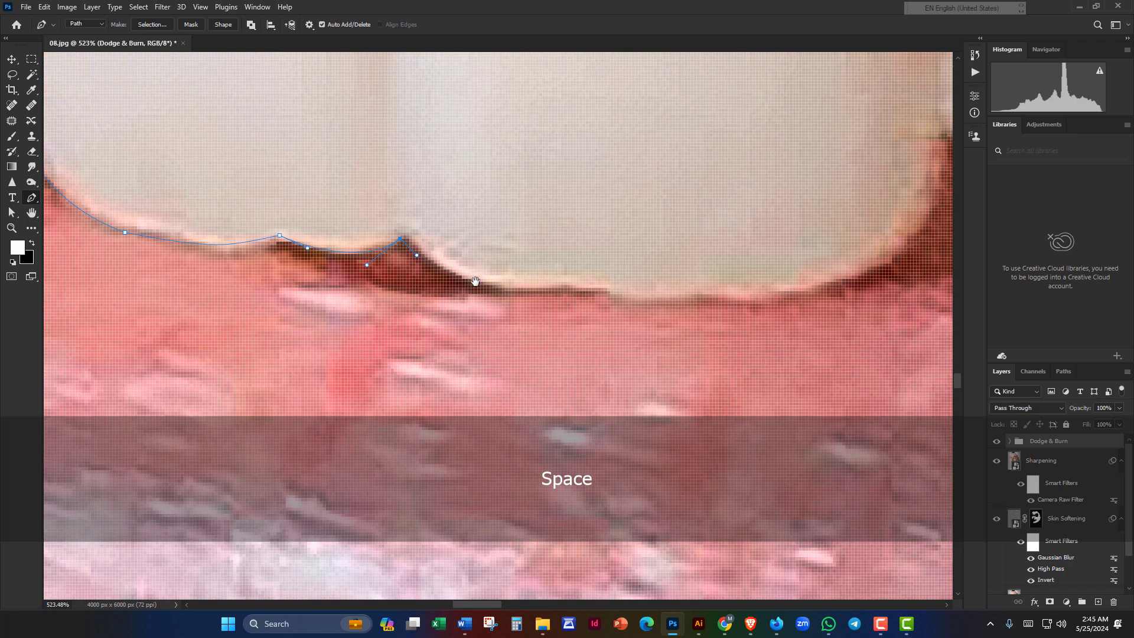
{"action": "left_click_drag", "start_coordinate": [561, 286], "coordinate": [603, 293]}
{"action": "key", "text": "alt"}
Step: Undo the last few anchors at the path's end by the front teeth
{"action": "scroll", "coordinate": [436, 286], "scroll_direction": "down", "scroll_amount": 2}
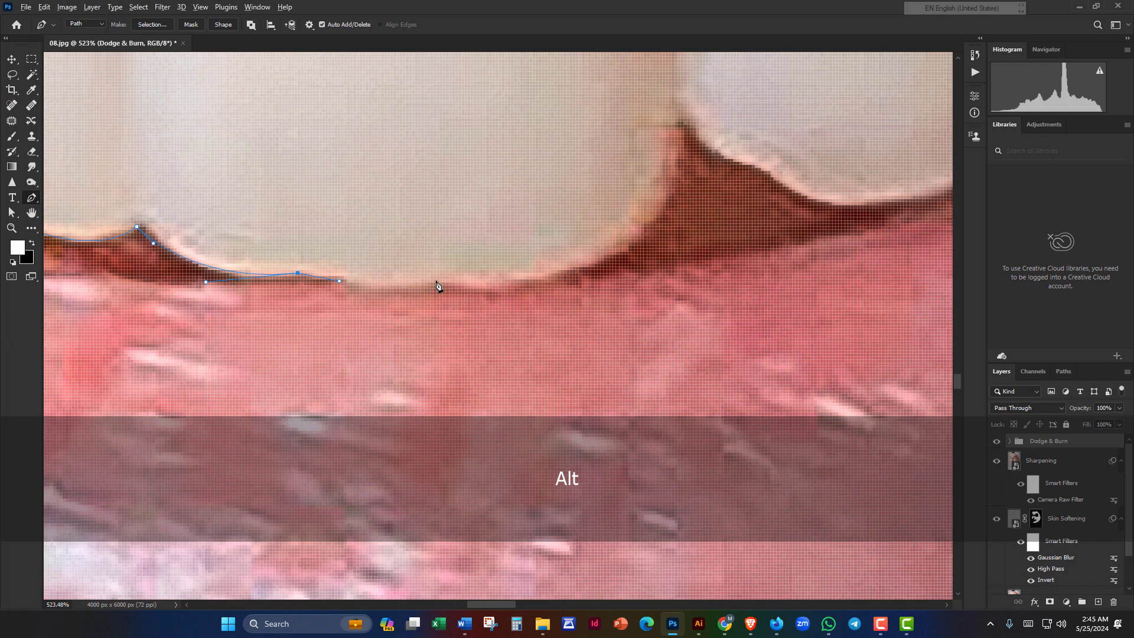
{"action": "left_click_drag", "start_coordinate": [436, 286], "coordinate": [408, 320]}
{"action": "key", "text": "alt"}
{"action": "key", "text": "space"}
{"action": "key", "text": "alt"}
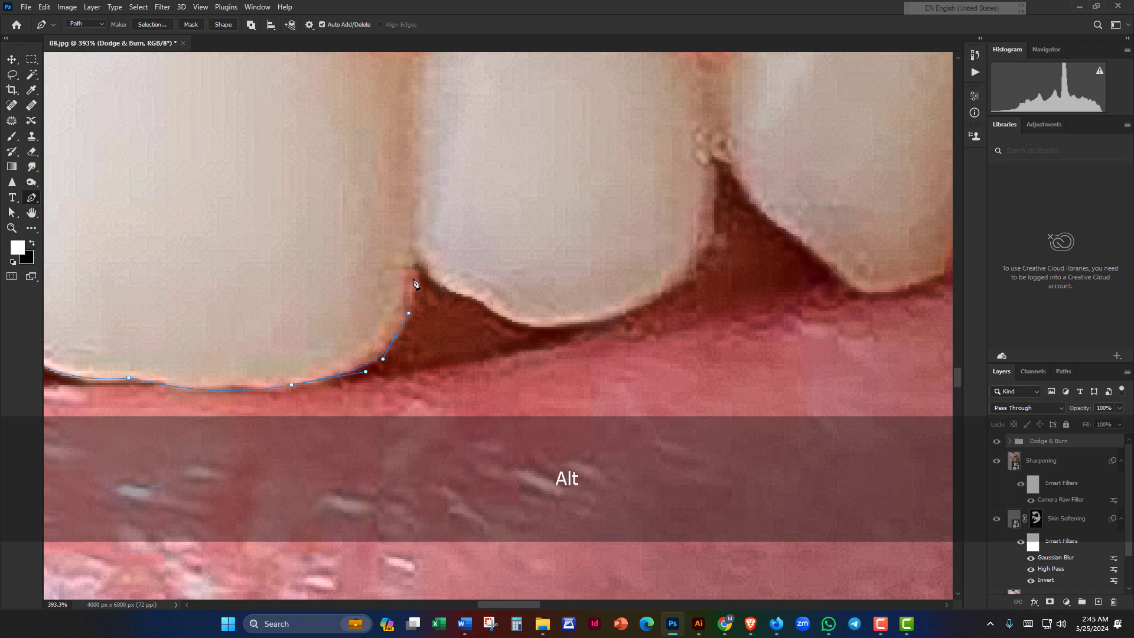
{"action": "key", "text": "ctrl+z"}
{"action": "key", "text": "space"}
{"action": "left_click_drag", "start_coordinate": [366, 390], "coordinate": [534, 345]}
{"action": "key", "text": "ctrl+z"}
{"action": "key", "text": "space"}
{"action": "key", "text": "ctrl+z"}
{"action": "key", "text": "ctrl+z"}
{"action": "key", "text": "ctrl+z"}
{"action": "key", "text": "ctrl+z"}
{"action": "key", "text": "ctrl+z"}
{"action": "key", "text": "ctrl+z"}
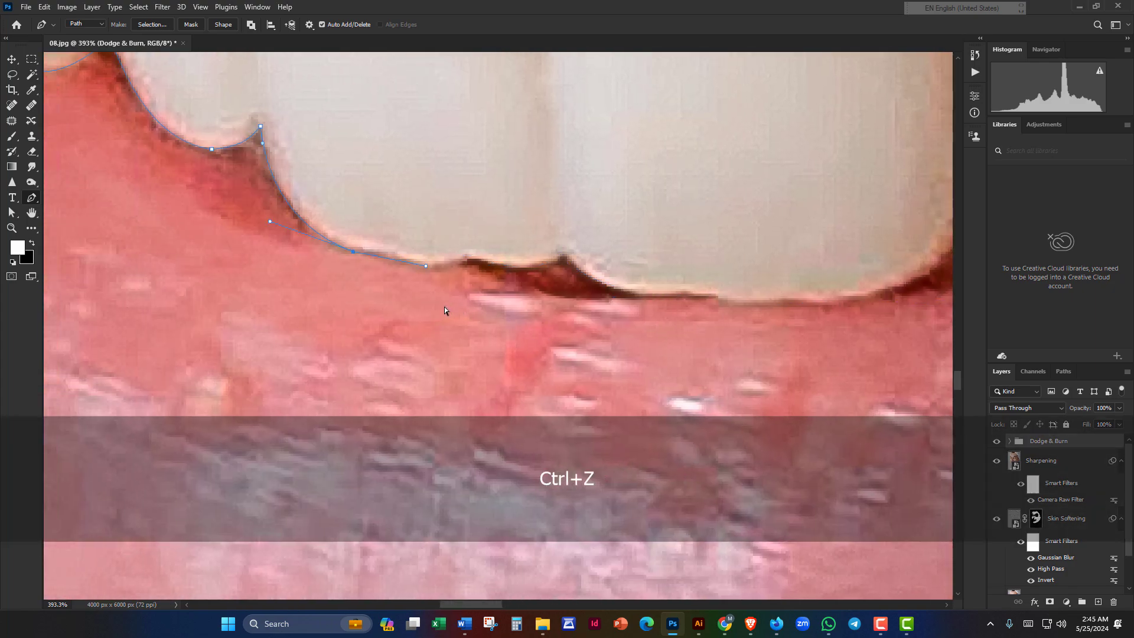
Step: Bring the path's end and the remaining tooth edges back into view
{"action": "key", "text": "space"}
{"action": "left_click_drag", "start_coordinate": [347, 285], "coordinate": [512, 241]}
{"action": "scroll", "coordinate": [326, 212], "scroll_direction": "down", "scroll_amount": 3}
{"action": "key", "text": "space"}
{"action": "scroll", "coordinate": [408, 238], "scroll_direction": "up", "scroll_amount": 3}
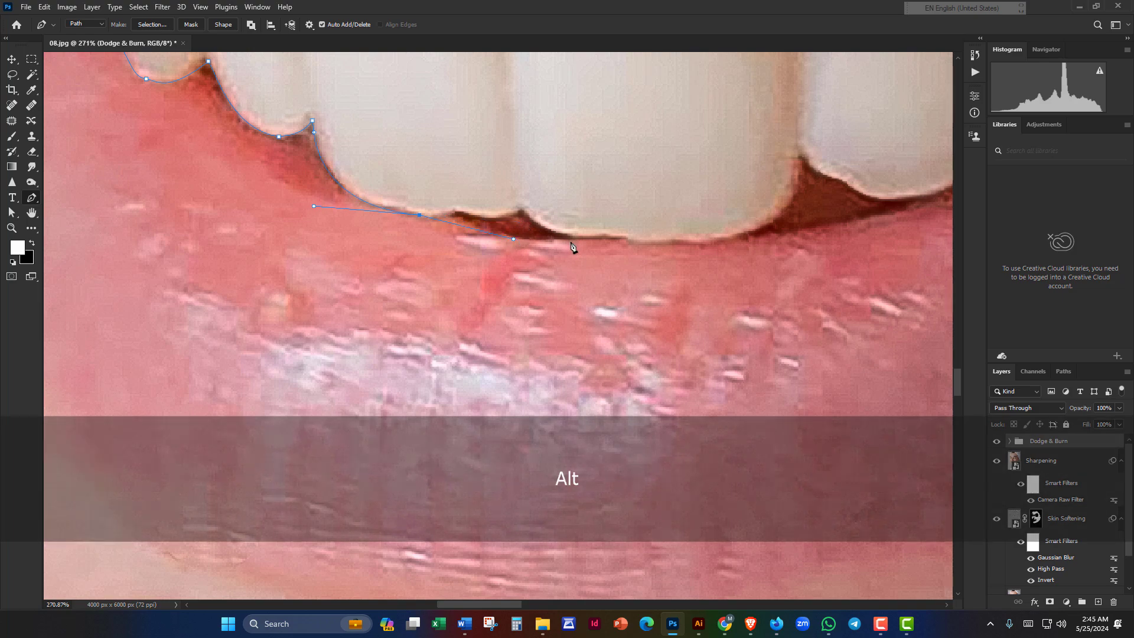
{"action": "key", "text": "space"}
{"action": "left_click_drag", "start_coordinate": [691, 260], "coordinate": [283, 233]}
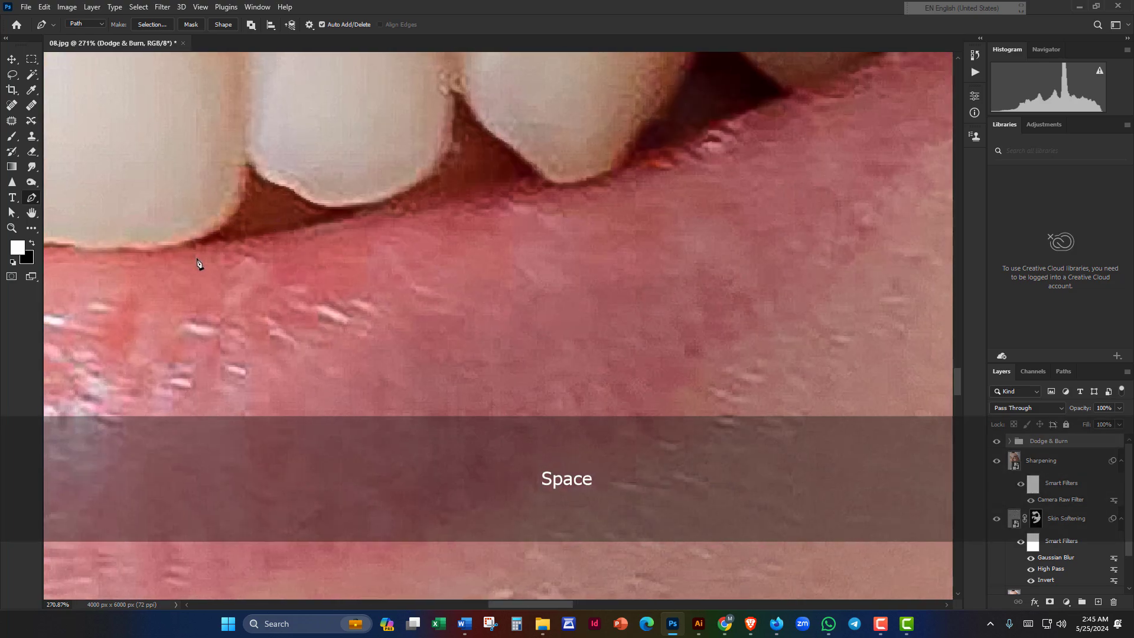
Step: Relocate the path and add a curved anchor along the lower lip edge
{"action": "scroll", "coordinate": [197, 261], "scroll_direction": "down", "scroll_amount": 1}
{"action": "key", "text": "space"}
{"action": "left_click_drag", "start_coordinate": [198, 261], "coordinate": [420, 247]}
{"action": "key", "text": "space"}
{"action": "left_click_drag", "start_coordinate": [610, 273], "coordinate": [394, 333]}
{"action": "left_click_drag", "start_coordinate": [402, 264], "coordinate": [432, 260]}
{"action": "key", "text": "space"}
{"action": "left_click_drag", "start_coordinate": [544, 256], "coordinate": [459, 266]}
Step: Add anchors along the lower lip toward the right mouth corner, then view the whole mouth
{"action": "key", "text": "alt"}
{"action": "key", "text": "space"}
{"action": "left_click_drag", "start_coordinate": [541, 240], "coordinate": [464, 303]}
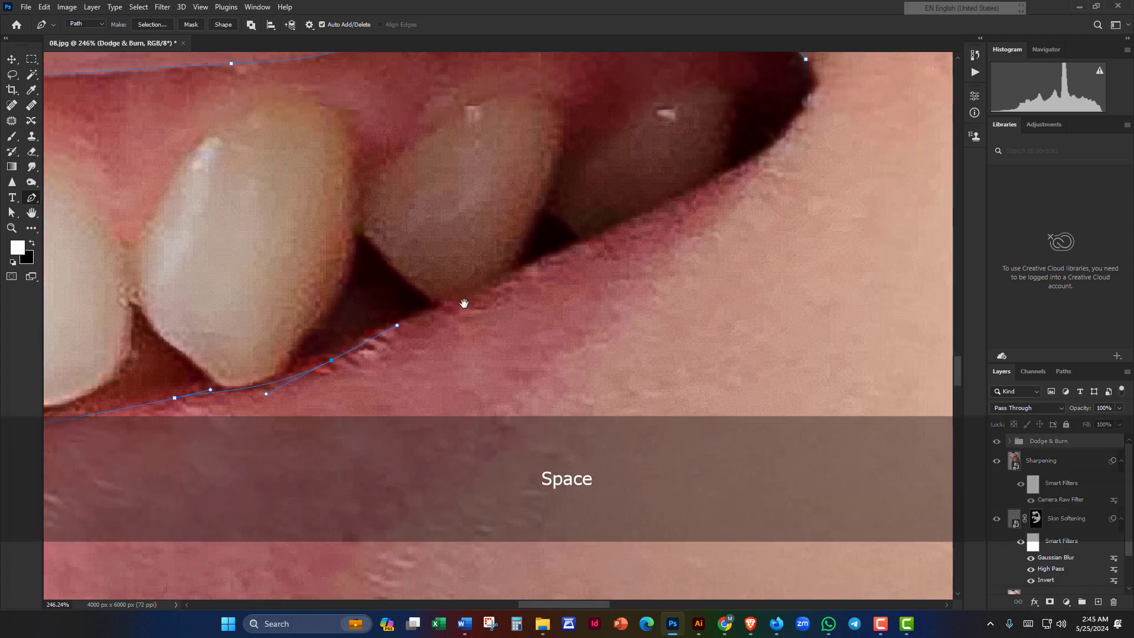
{"action": "left_click_drag", "start_coordinate": [591, 258], "coordinate": [516, 249]}
{"action": "key", "text": "space"}
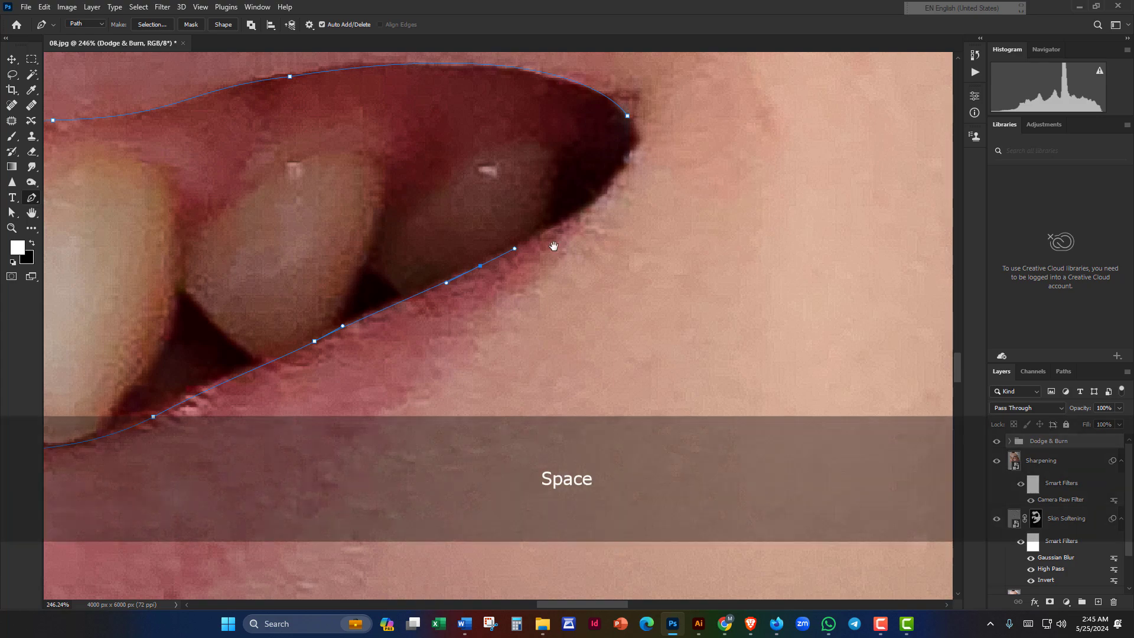
{"action": "left_click_drag", "start_coordinate": [571, 225], "coordinate": [480, 282]}
{"action": "left_click", "coordinate": [491, 270]}
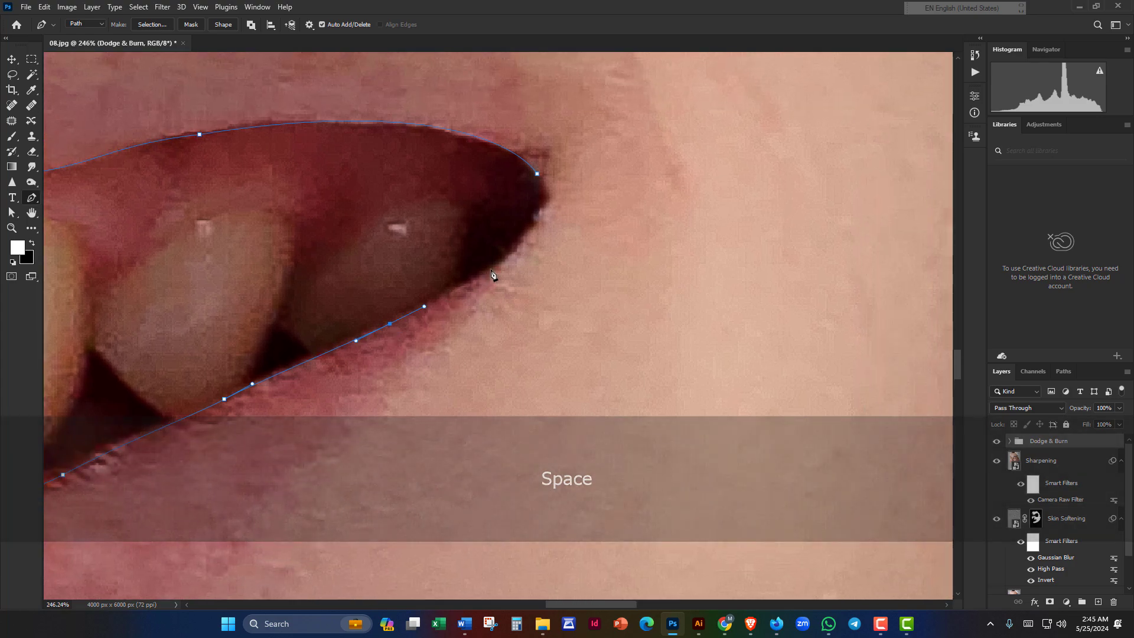
{"action": "scroll", "coordinate": [512, 254], "scroll_direction": "down", "scroll_amount": 2}
{"action": "key", "text": "space"}
{"action": "left_click_drag", "start_coordinate": [502, 259], "coordinate": [618, 223]}
{"action": "scroll", "coordinate": [481, 278], "scroll_direction": "down", "scroll_amount": 5}
{"action": "key", "text": "space"}
{"action": "scroll", "coordinate": [615, 226], "scroll_direction": "up", "scroll_amount": 4}
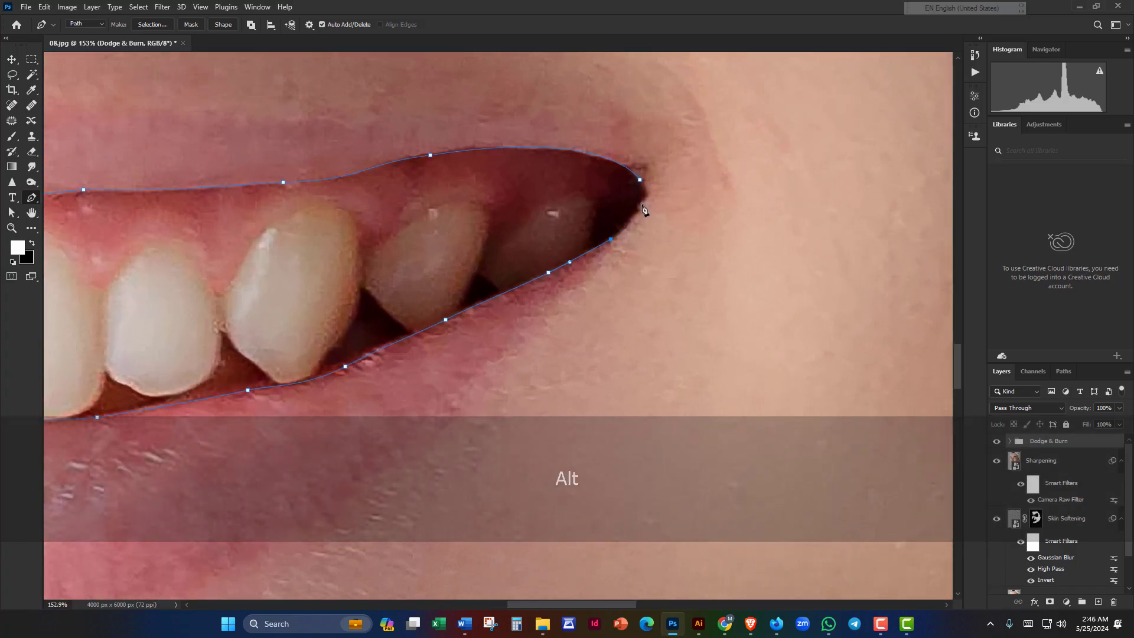
Step: Place a sharp corner anchor near the right mouth corner and pan toward it
{"action": "left_click", "coordinate": [627, 223]}
{"action": "scroll", "coordinate": [628, 226], "scroll_direction": "up", "scroll_amount": 3}
{"action": "key", "text": "ctrl+z"}
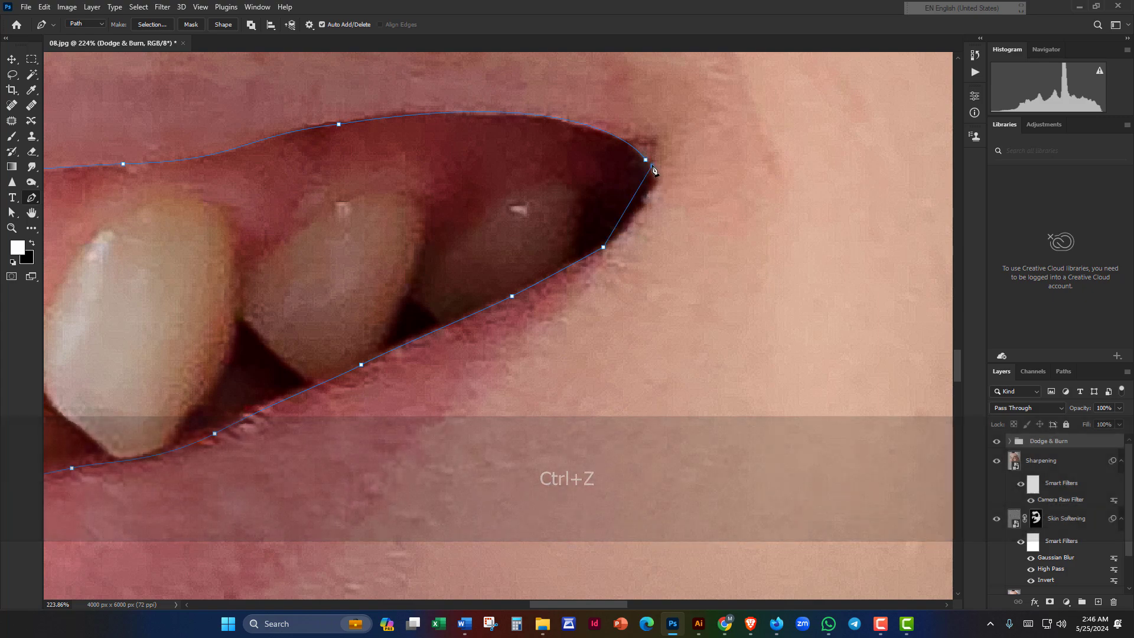
{"action": "left_click_drag", "start_coordinate": [651, 165], "coordinate": [659, 203]}
{"action": "key", "text": "alt"}
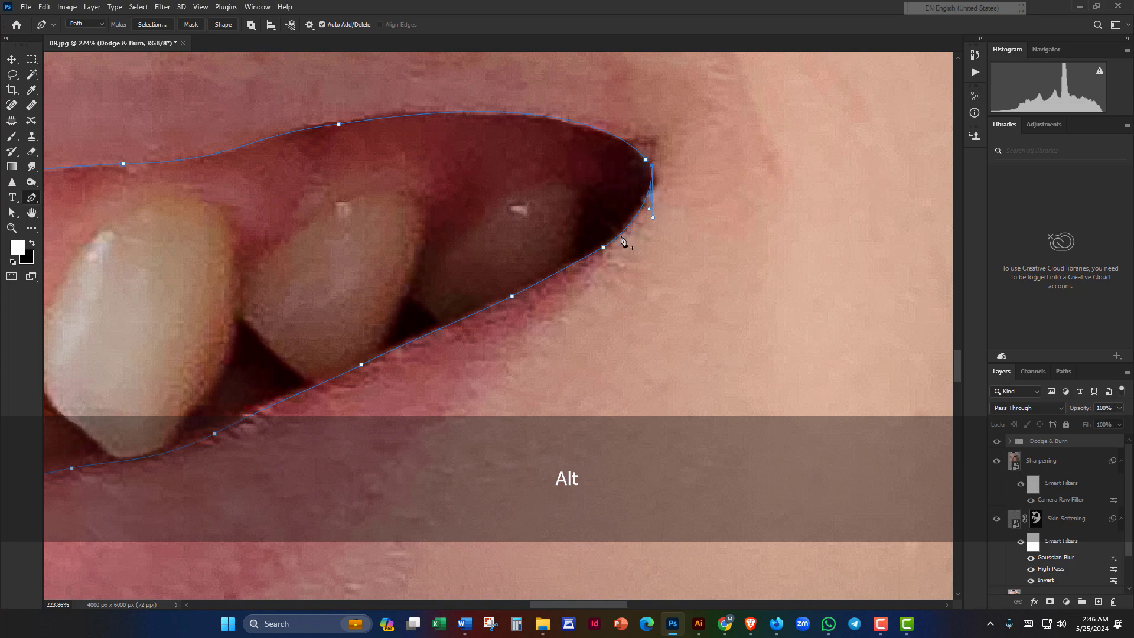
{"action": "key", "text": "space"}
{"action": "left_click_drag", "start_coordinate": [623, 241], "coordinate": [587, 272]}
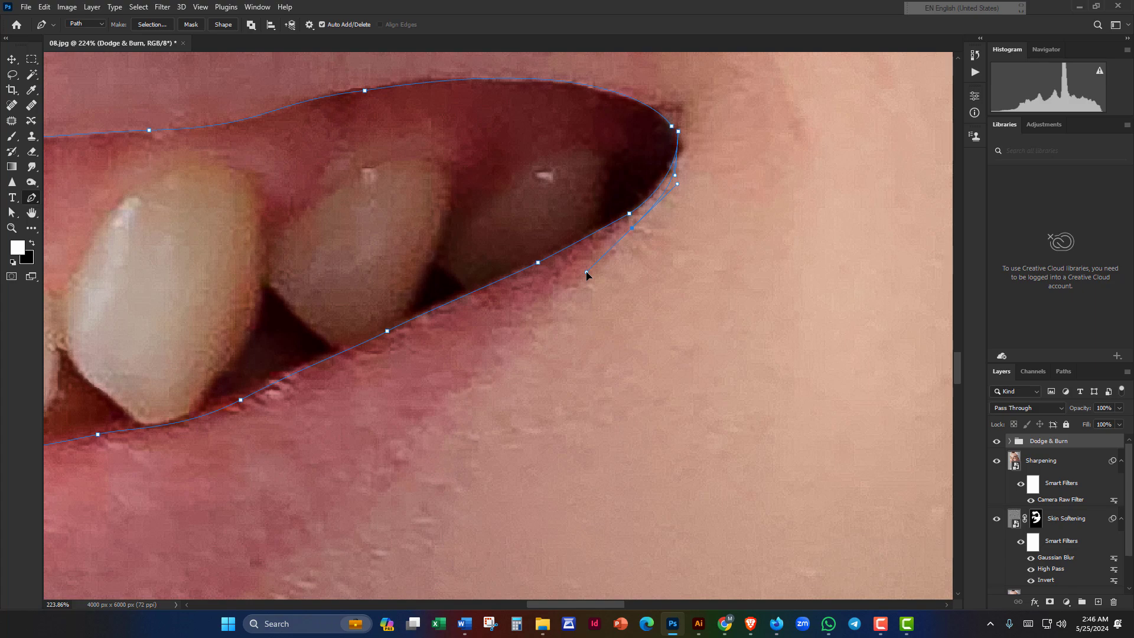
{"action": "scroll", "coordinate": [531, 323], "scroll_direction": "down", "scroll_amount": 3}
{"action": "key", "text": "space"}
{"action": "left_click_drag", "start_coordinate": [531, 323], "coordinate": [673, 192]}
{"action": "scroll", "coordinate": [669, 199], "scroll_direction": "down", "scroll_amount": 4}
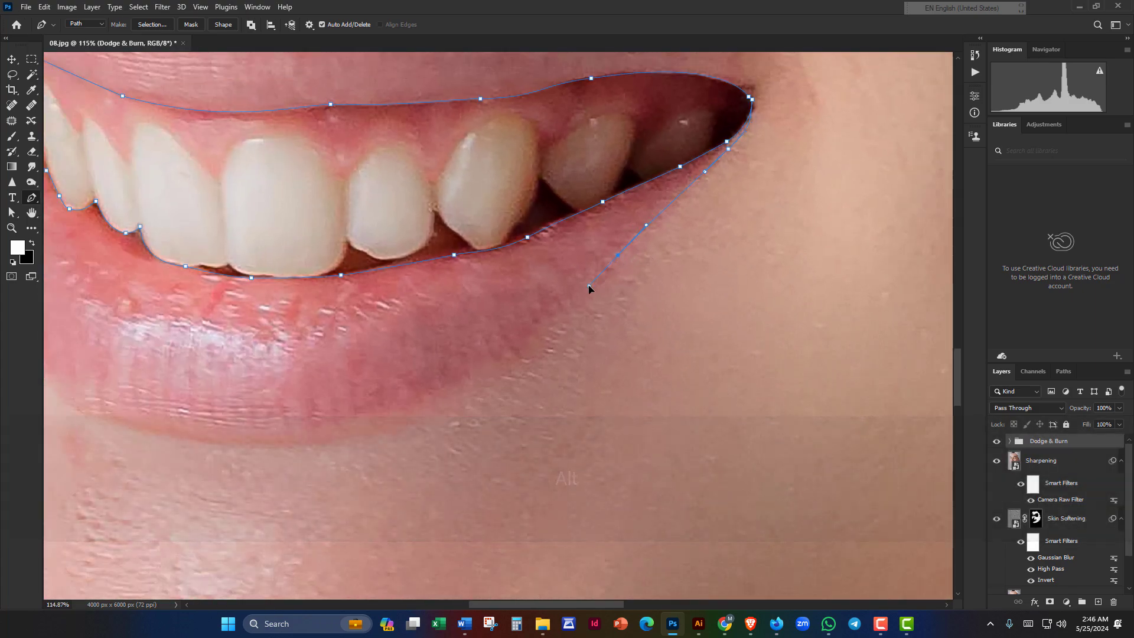
Step: Extend the lip path down onto the lower lip with a curved anchor along its edge
{"action": "left_click", "coordinate": [584, 286]}
{"action": "key", "text": "space"}
{"action": "left_click_drag", "start_coordinate": [588, 279], "coordinate": [671, 183]}
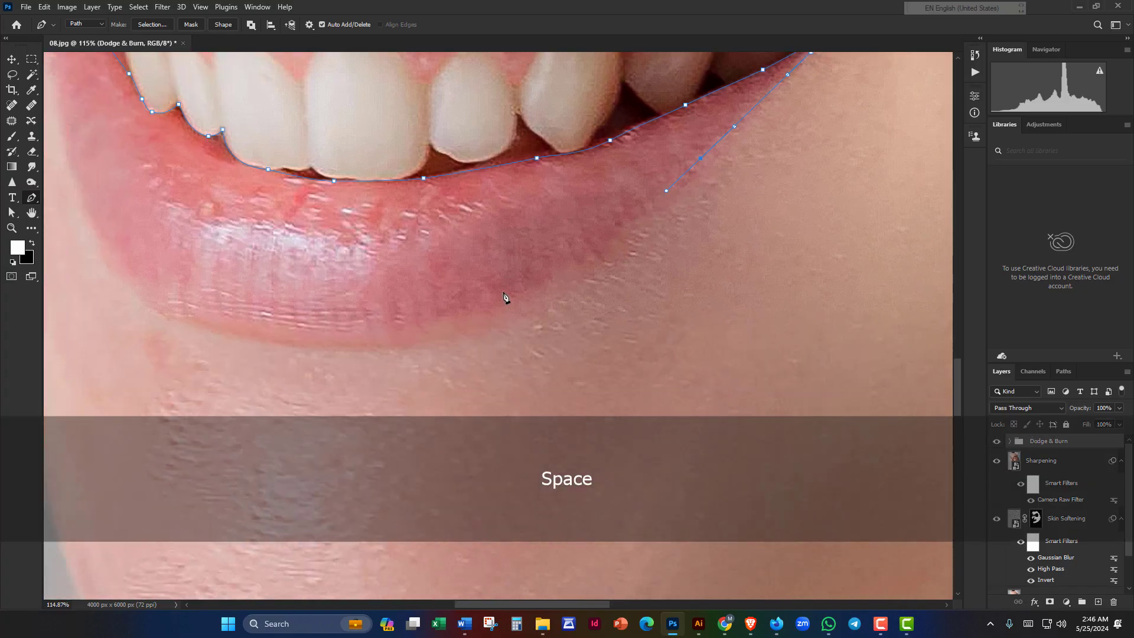
{"action": "key", "text": "space"}
{"action": "left_click_drag", "start_coordinate": [503, 294], "coordinate": [585, 263]}
{"action": "scroll", "coordinate": [599, 222], "scroll_direction": "down", "scroll_amount": 3}
{"action": "key", "text": "space"}
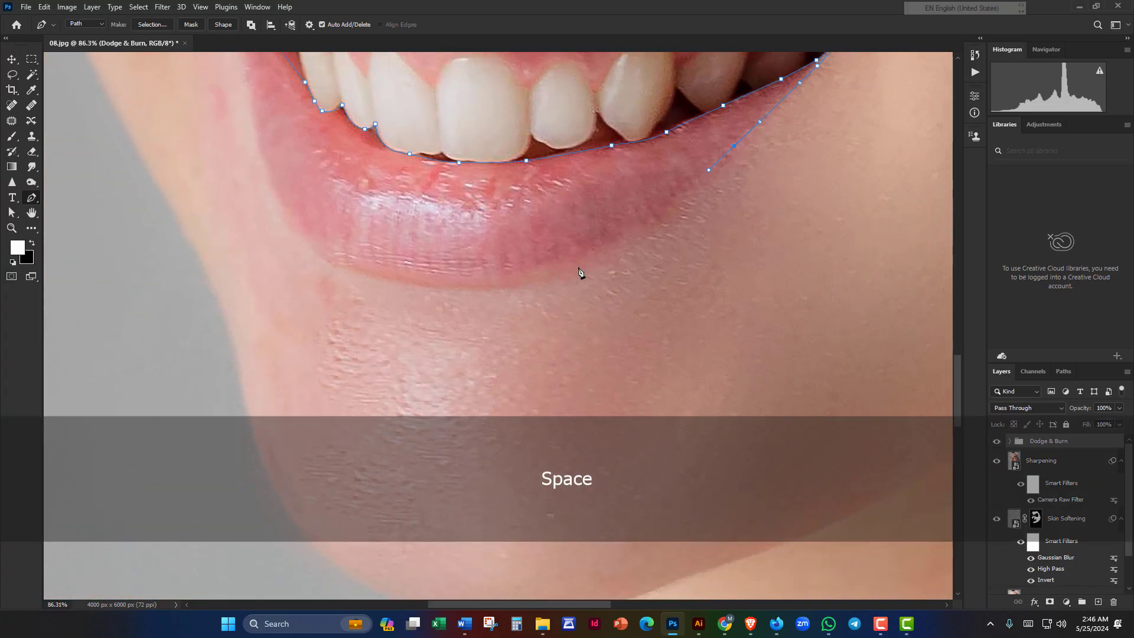
{"action": "left_click_drag", "start_coordinate": [495, 293], "coordinate": [549, 311]}
Step: Add a curved anchor under the lower lip and redirect its handle toward the left corner
{"action": "key", "text": "alt"}
{"action": "key", "text": "space"}
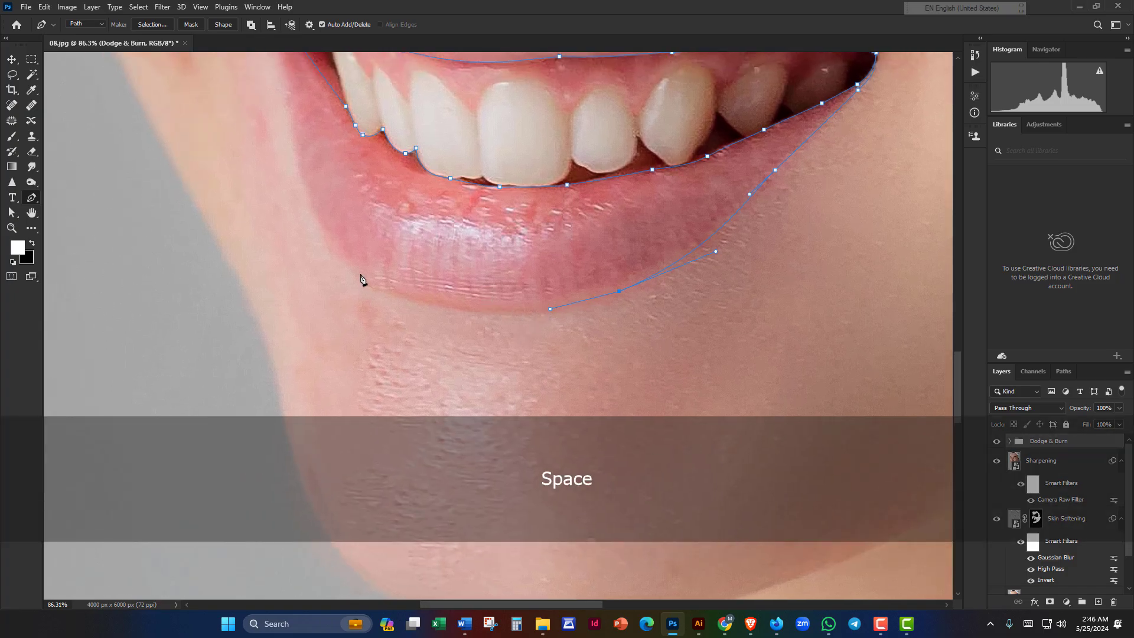
{"action": "left_click_drag", "start_coordinate": [355, 276], "coordinate": [337, 256]}
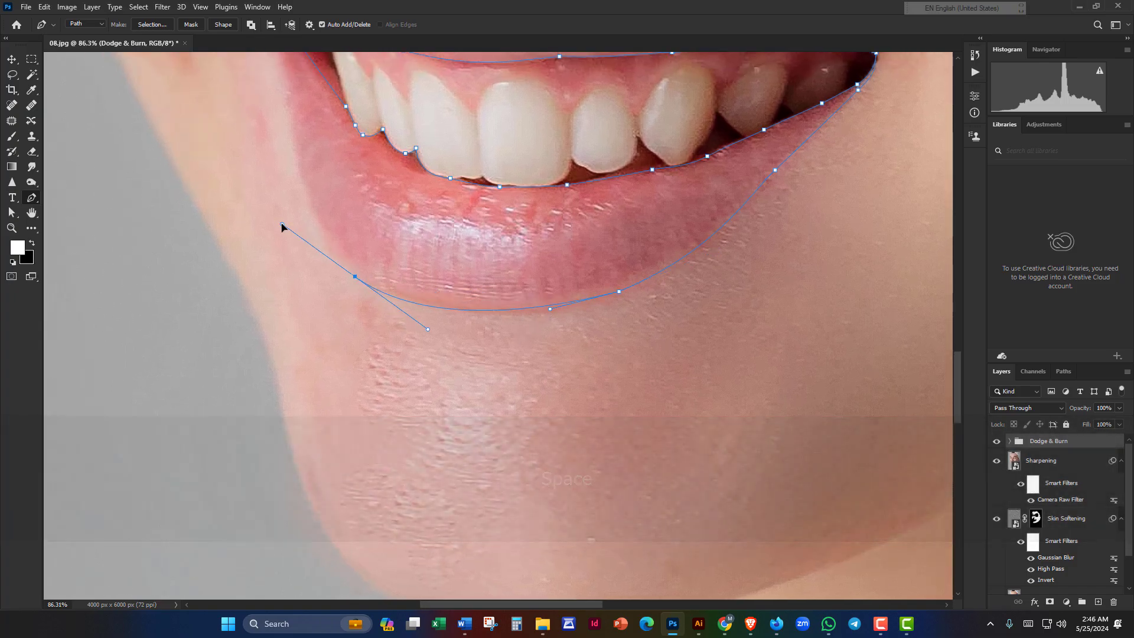
{"action": "key", "text": "space"}
{"action": "left_click_drag", "start_coordinate": [283, 228], "coordinate": [423, 352]}
{"action": "key", "text": "alt"}
{"action": "key", "text": "space"}
{"action": "left_click_drag", "start_coordinate": [440, 255], "coordinate": [440, 266]}
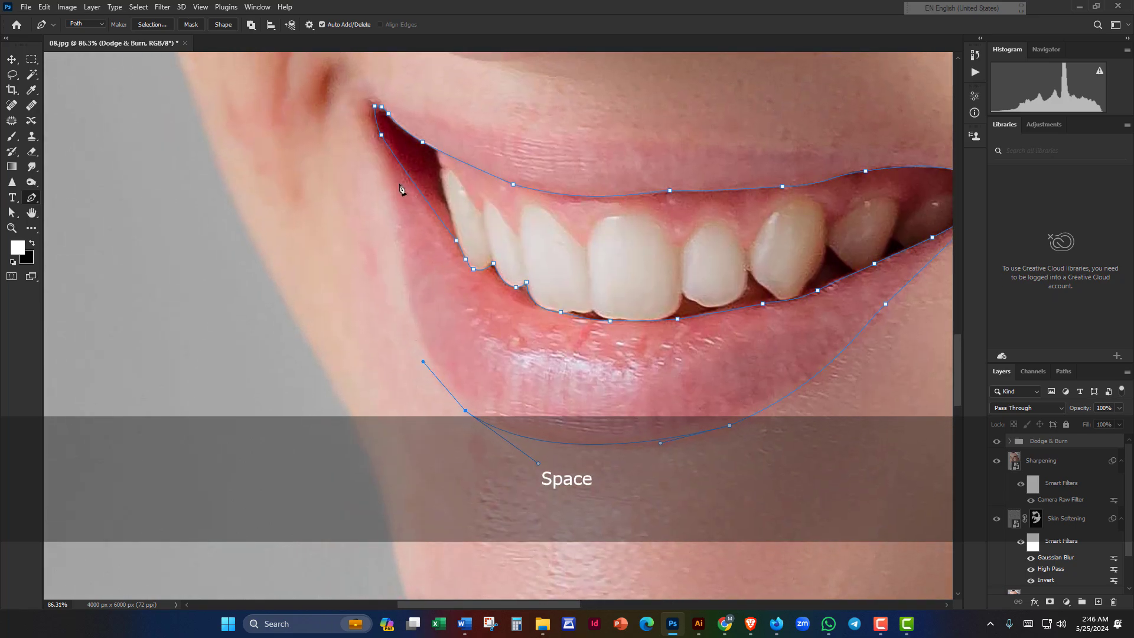
Step: Place a curved anchor on the lower lip's left side, undoing misplaced anchors
{"action": "left_click_drag", "start_coordinate": [379, 172], "coordinate": [392, 91]}
{"action": "key", "text": "ctrl+z"}
{"action": "left_click_drag", "start_coordinate": [401, 270], "coordinate": [336, 247]}
{"action": "key", "text": "alt"}
{"action": "key", "text": "space"}
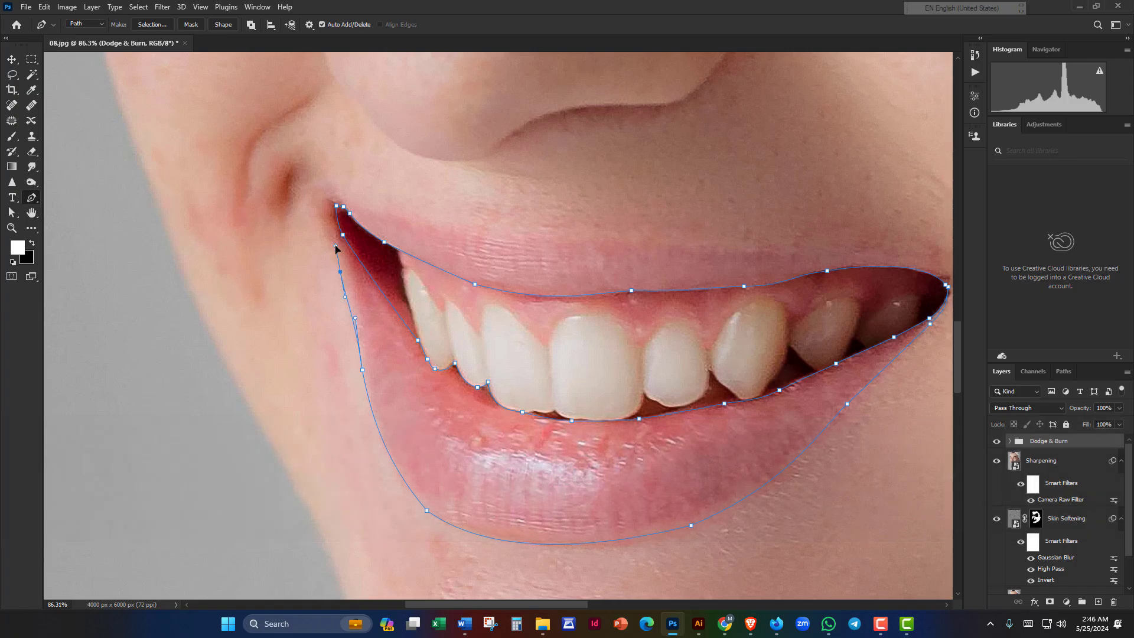
{"action": "key", "text": "ctrl"}
{"action": "key", "text": "ctrl+z"}
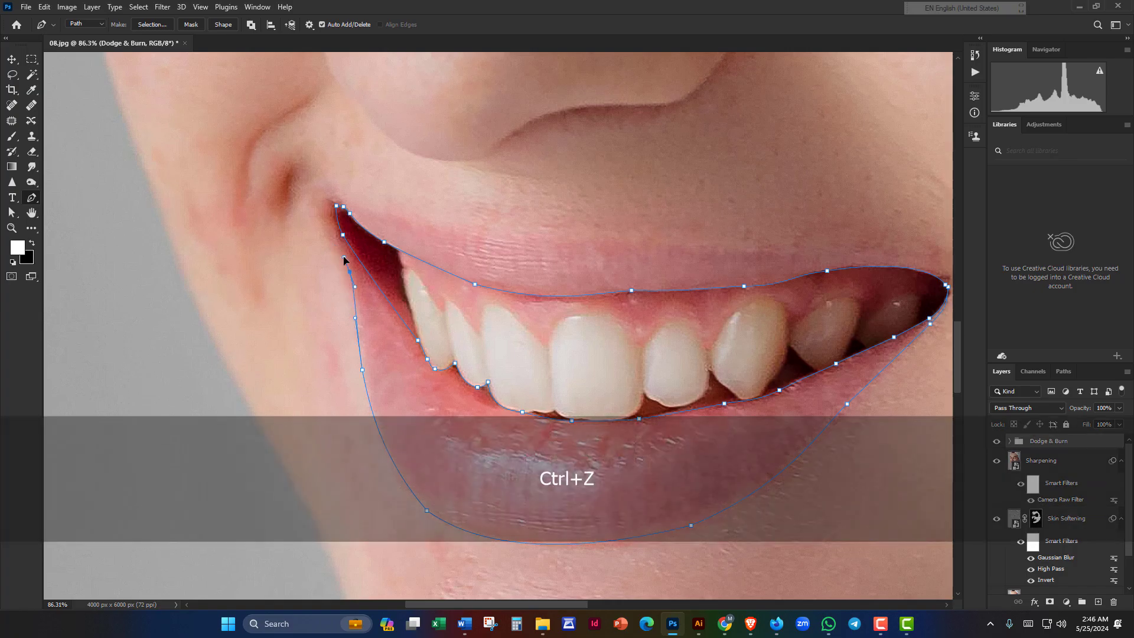
{"action": "key", "text": "space"}
{"action": "left_click_drag", "start_coordinate": [344, 259], "coordinate": [353, 304]}
Step: Add anchors up the left lower-lip edge and at the left mouth corner, heading toward the upper lip
{"action": "left_click_drag", "start_coordinate": [333, 265], "coordinate": [323, 245]}
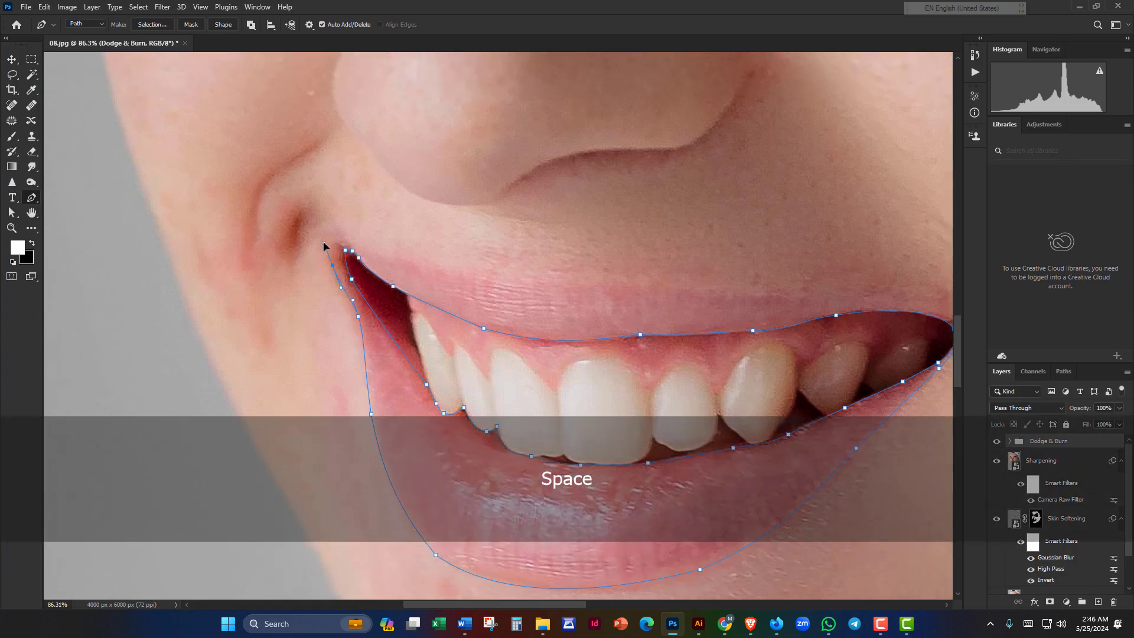
{"action": "key", "text": "alt"}
{"action": "scroll", "coordinate": [326, 244], "scroll_direction": "up", "scroll_amount": 3}
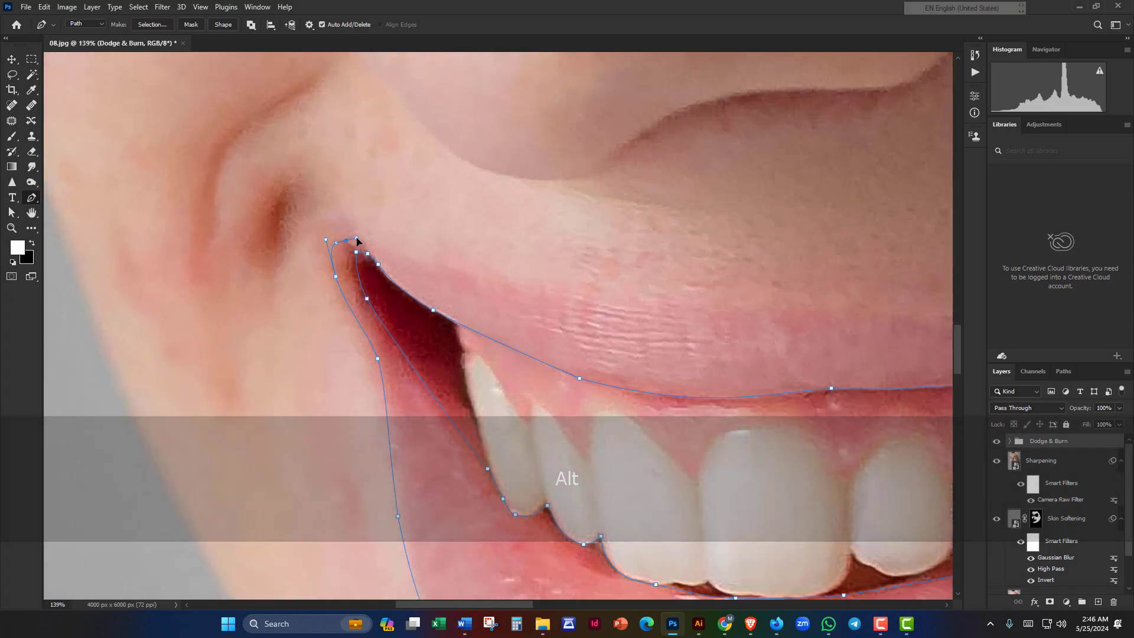
{"action": "scroll", "coordinate": [405, 275], "scroll_direction": "up", "scroll_amount": 1}
{"action": "left_click_drag", "start_coordinate": [422, 260], "coordinate": [454, 273]}
{"action": "left_click_drag", "start_coordinate": [758, 351], "coordinate": [517, 212]}
{"action": "scroll", "coordinate": [559, 327], "scroll_direction": "down", "scroll_amount": 5}
{"action": "key", "text": "alt"}
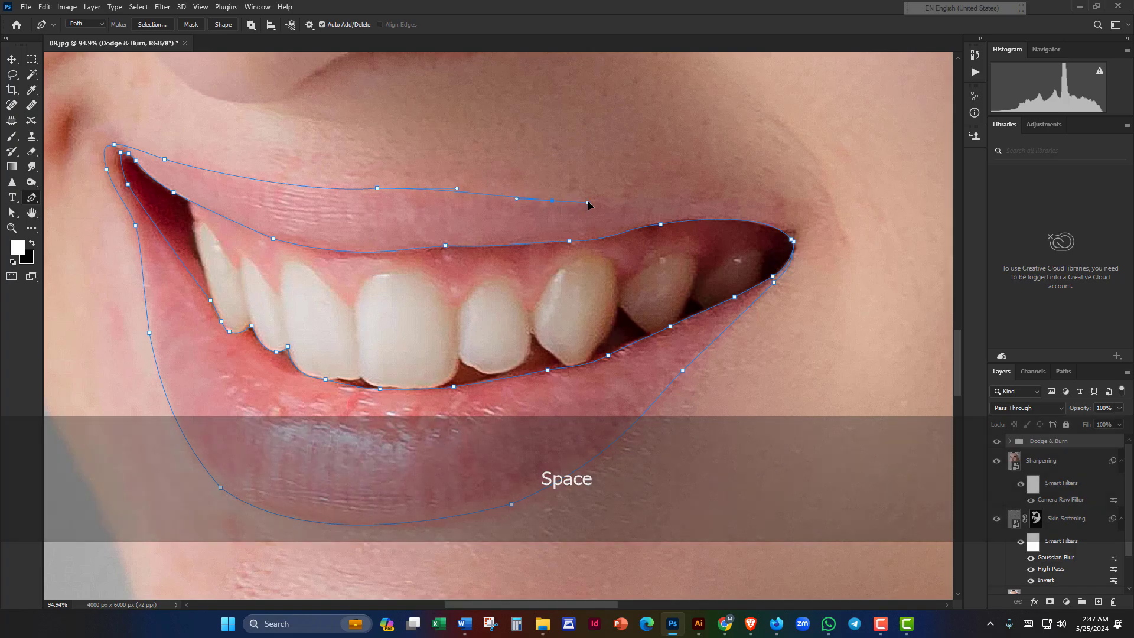
Step: Lengthen the upper-lip anchor's handles and close the path at the right mouth corner
{"action": "left_click_drag", "start_coordinate": [667, 236], "coordinate": [439, 239]}
{"action": "scroll", "coordinate": [439, 239], "scroll_direction": "up", "scroll_amount": 2}
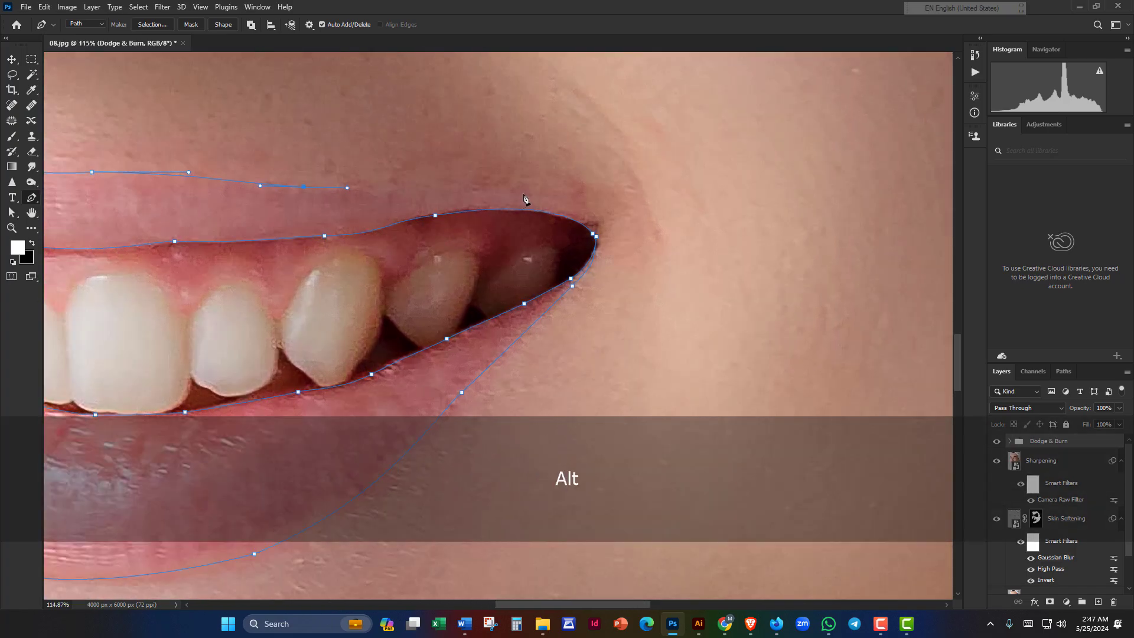
{"action": "left_click_drag", "start_coordinate": [558, 196], "coordinate": [566, 196]}
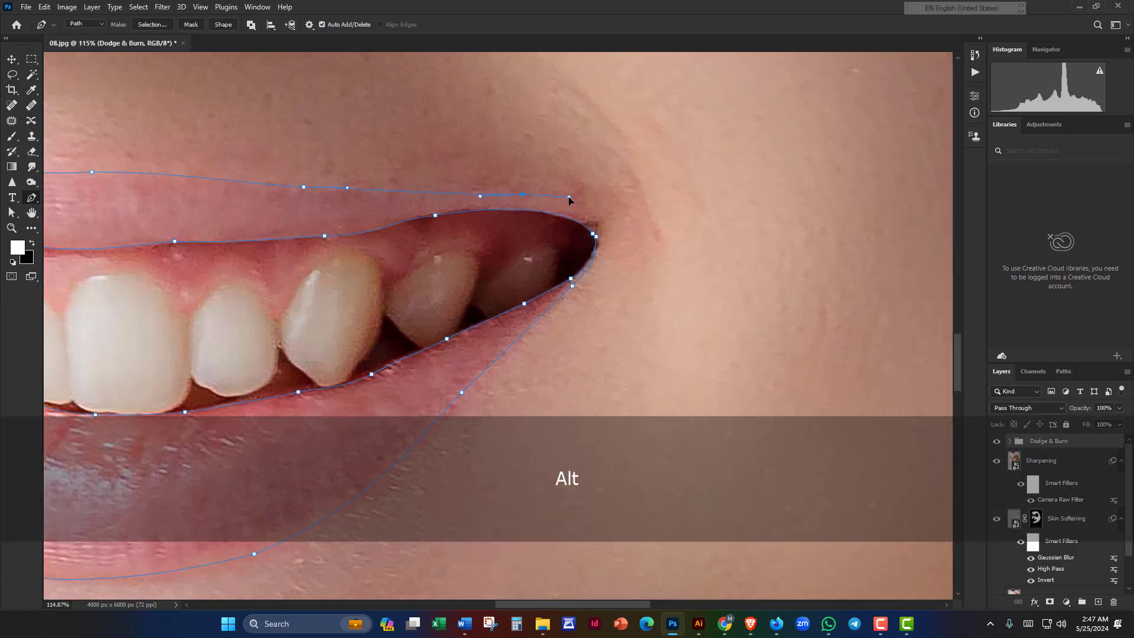
{"action": "scroll", "coordinate": [593, 234], "scroll_direction": "up", "scroll_amount": 3}
{"action": "left_click_drag", "start_coordinate": [595, 235], "coordinate": [607, 207]}
{"action": "scroll", "coordinate": [599, 218], "scroll_direction": "up", "scroll_amount": 4}
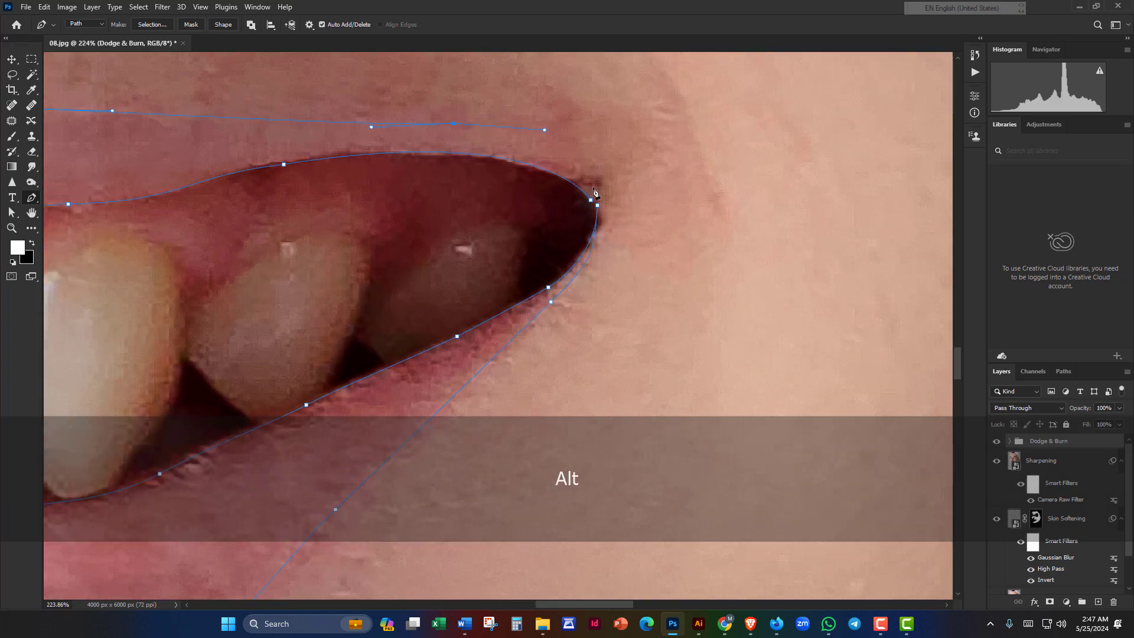
{"action": "scroll", "coordinate": [603, 205], "scroll_direction": "up", "scroll_amount": 5}
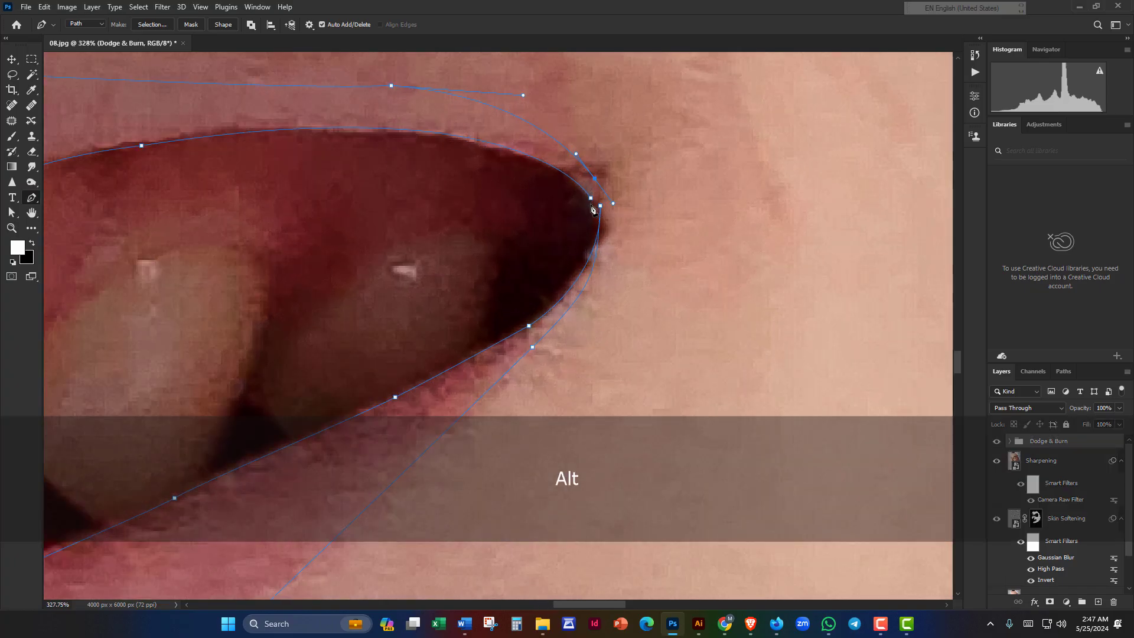
{"action": "scroll", "coordinate": [594, 199], "scroll_direction": "up", "scroll_amount": 3}
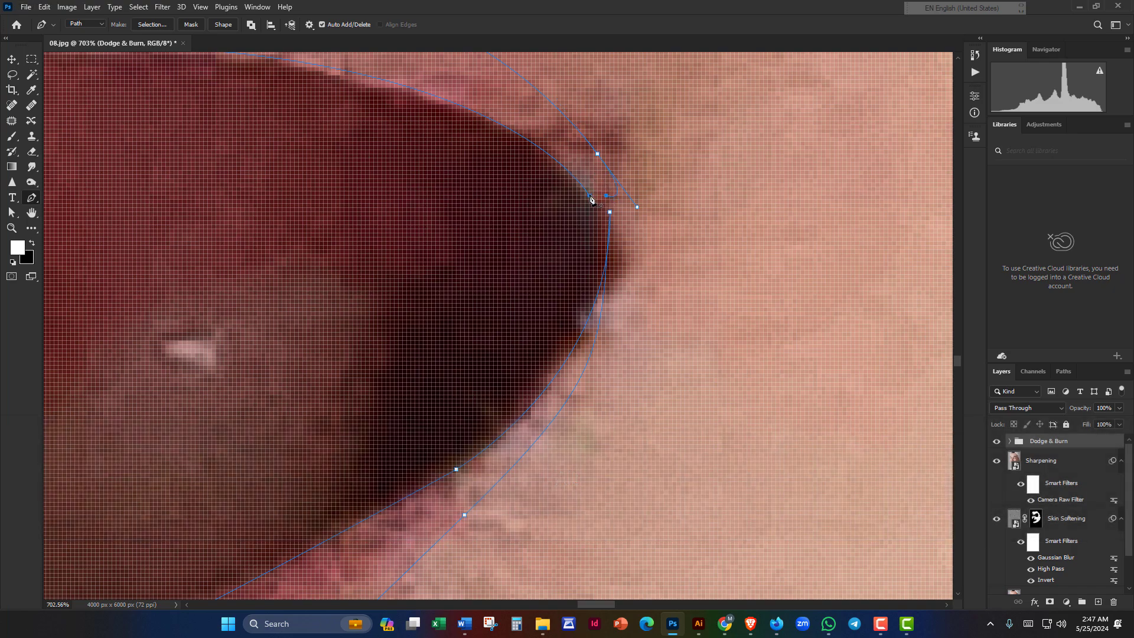
{"action": "scroll", "coordinate": [591, 199], "scroll_direction": "down", "scroll_amount": 3}
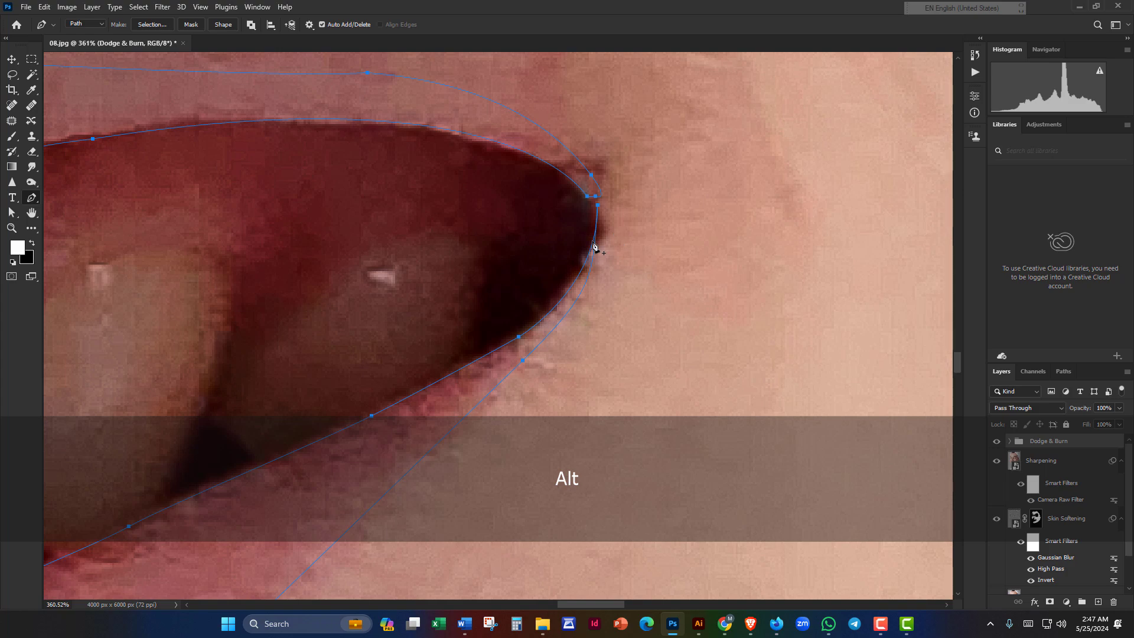
{"action": "scroll", "coordinate": [594, 247], "scroll_direction": "down", "scroll_amount": 8}
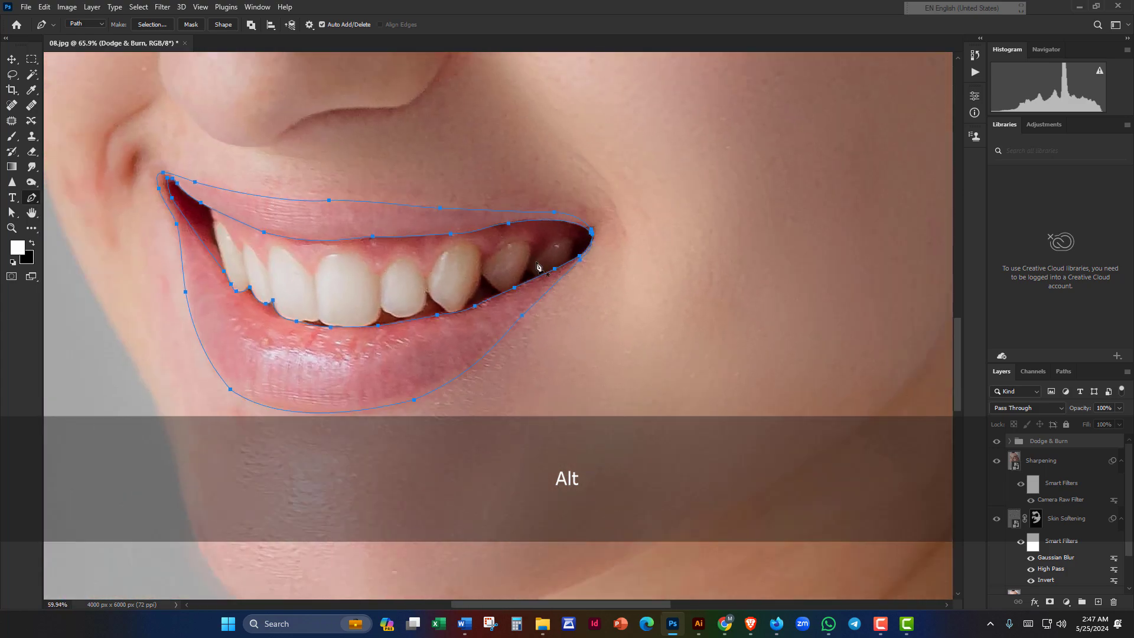
{"action": "left_click_drag", "start_coordinate": [460, 270], "coordinate": [587, 266]}
{"action": "scroll", "coordinate": [612, 247], "scroll_direction": "down", "scroll_amount": 7}
Step: Load the closed lip path as an active selection with Ctrl+Enter
{"action": "scroll", "coordinate": [590, 266], "scroll_direction": "down", "scroll_amount": 3}
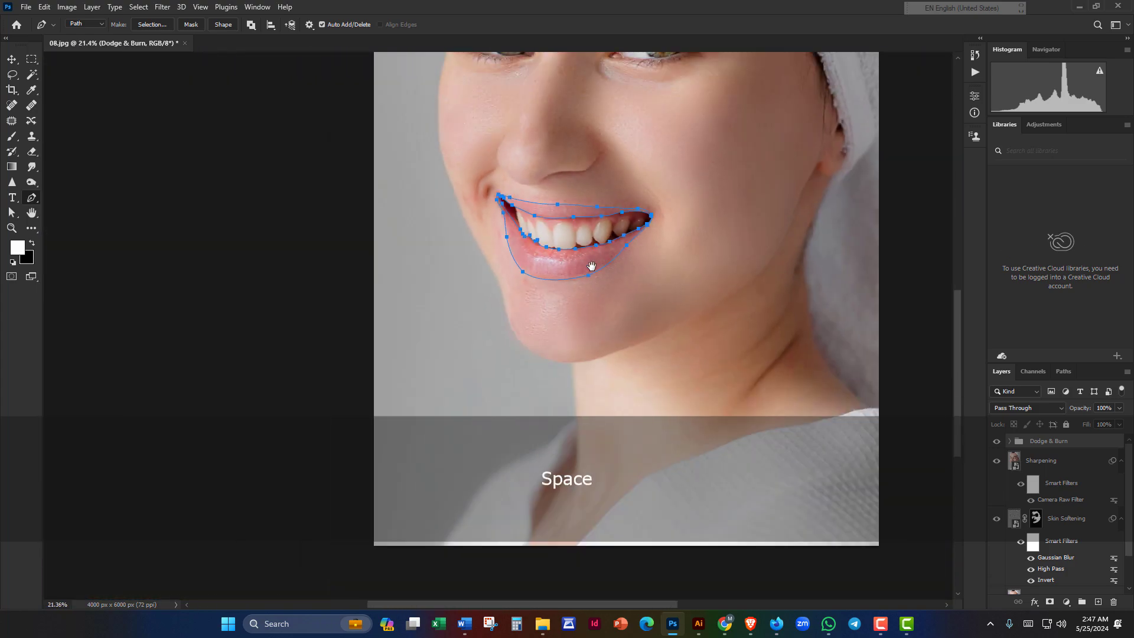
{"action": "scroll", "coordinate": [591, 266], "scroll_direction": "down", "scroll_amount": 3}
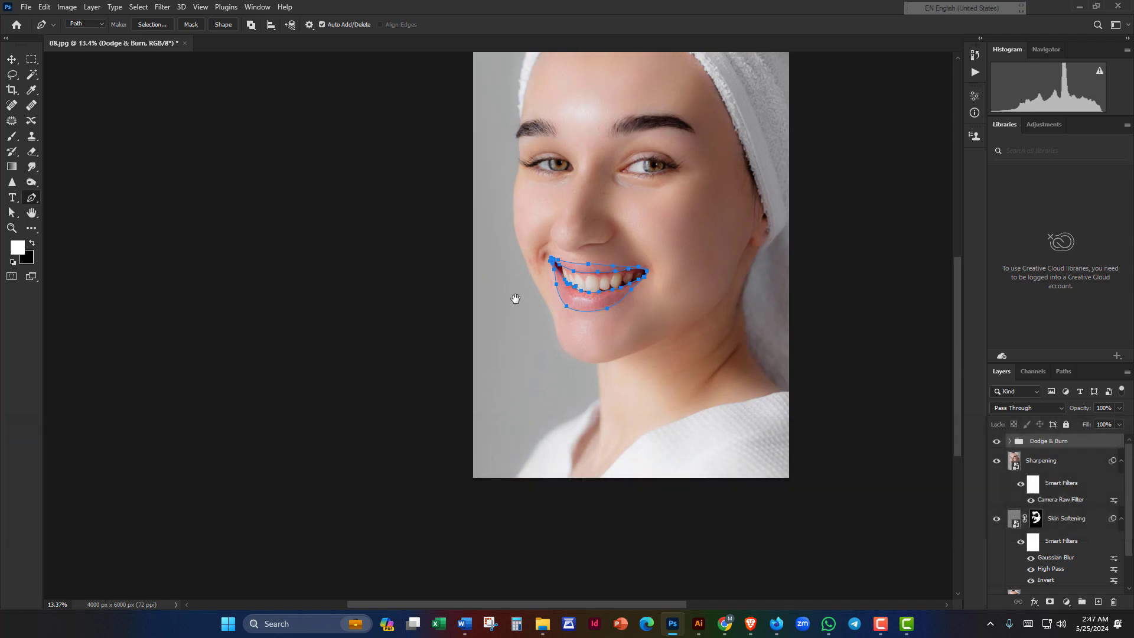
{"action": "key", "text": "ctrl"}
{"action": "key", "text": "ctrl+Return"}
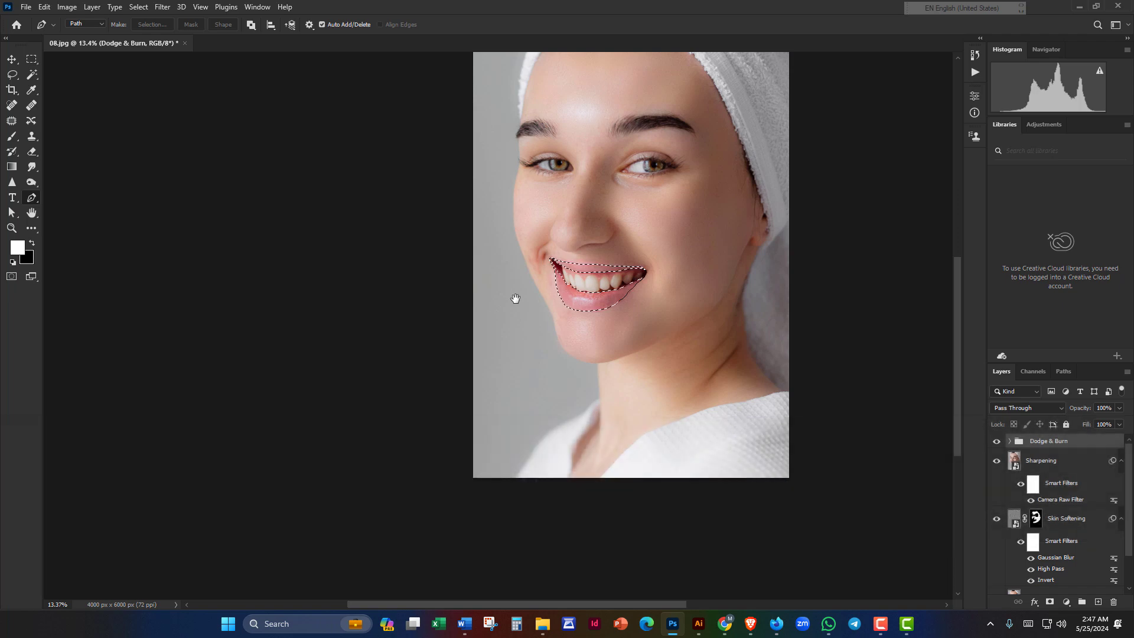
Step: Add a Solid Color fill layer in pink #ffa2a2 and set its blend mode to Multiply
{"action": "left_click", "coordinate": [1069, 603]}
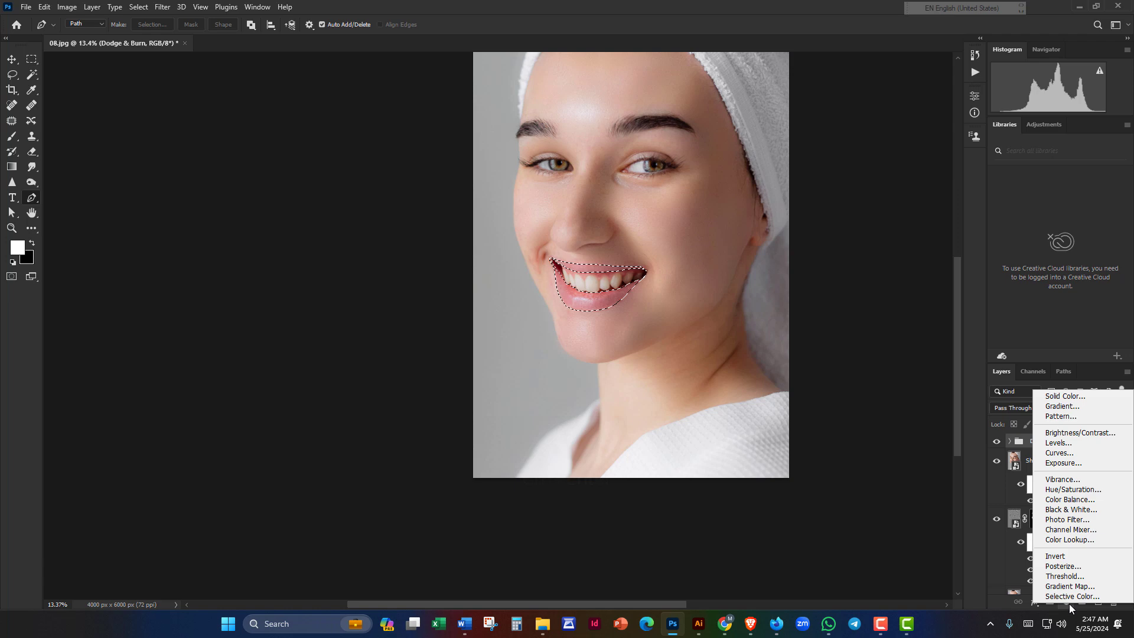
{"action": "left_click", "coordinate": [1071, 397]}
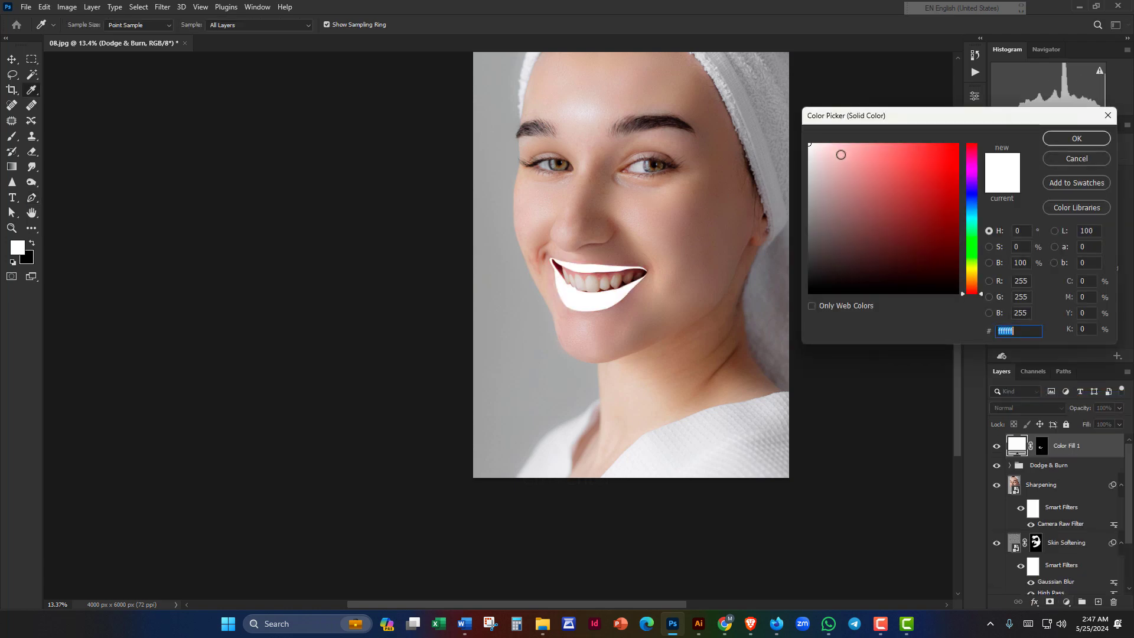
{"action": "left_click", "coordinate": [863, 142]}
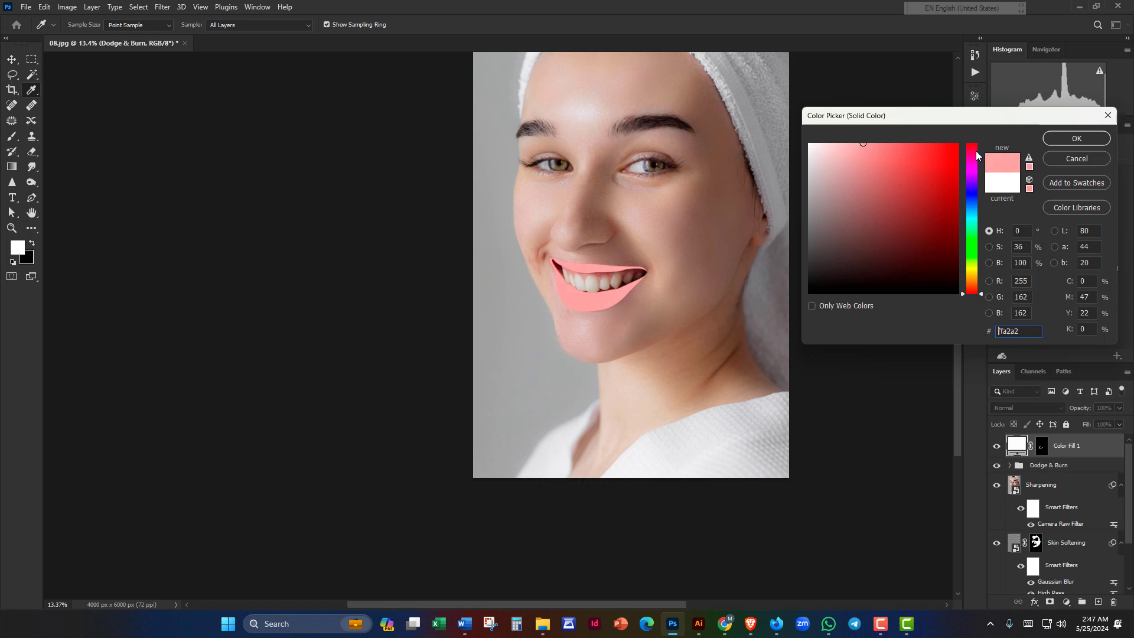
{"action": "left_click", "coordinate": [1078, 139]}
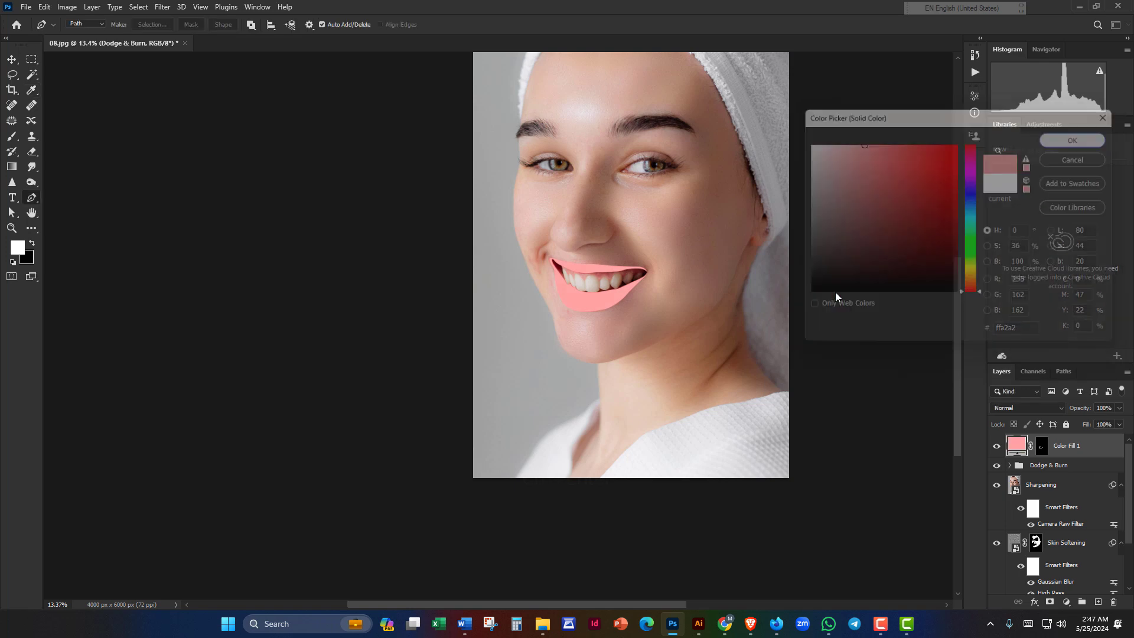
{"action": "left_click", "coordinate": [1030, 409]}
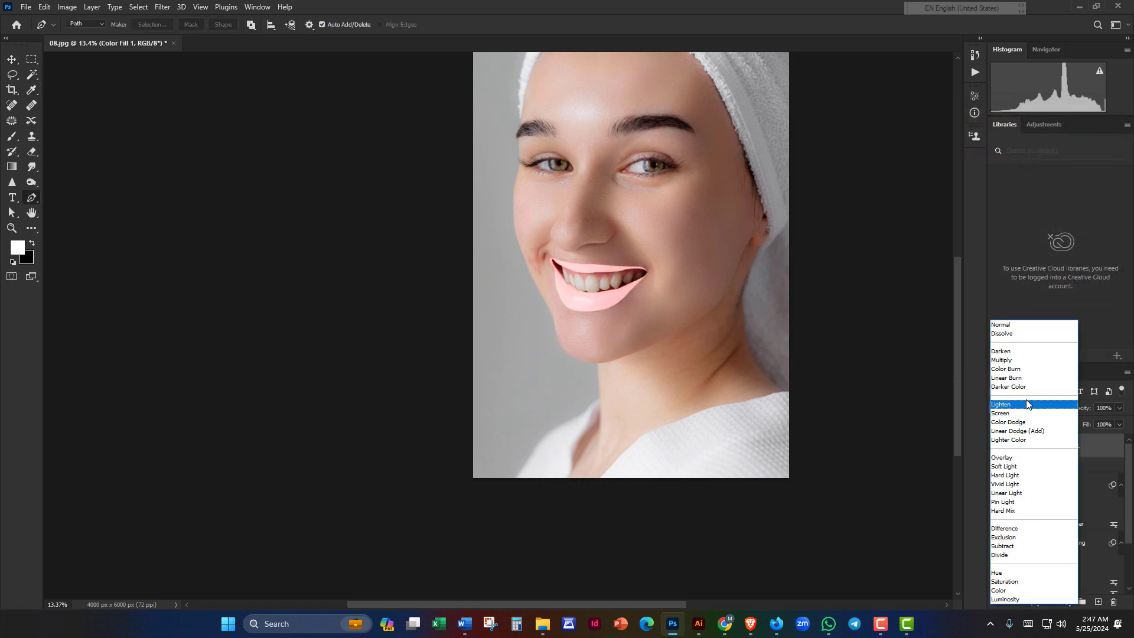
{"action": "left_click", "coordinate": [1014, 361]}
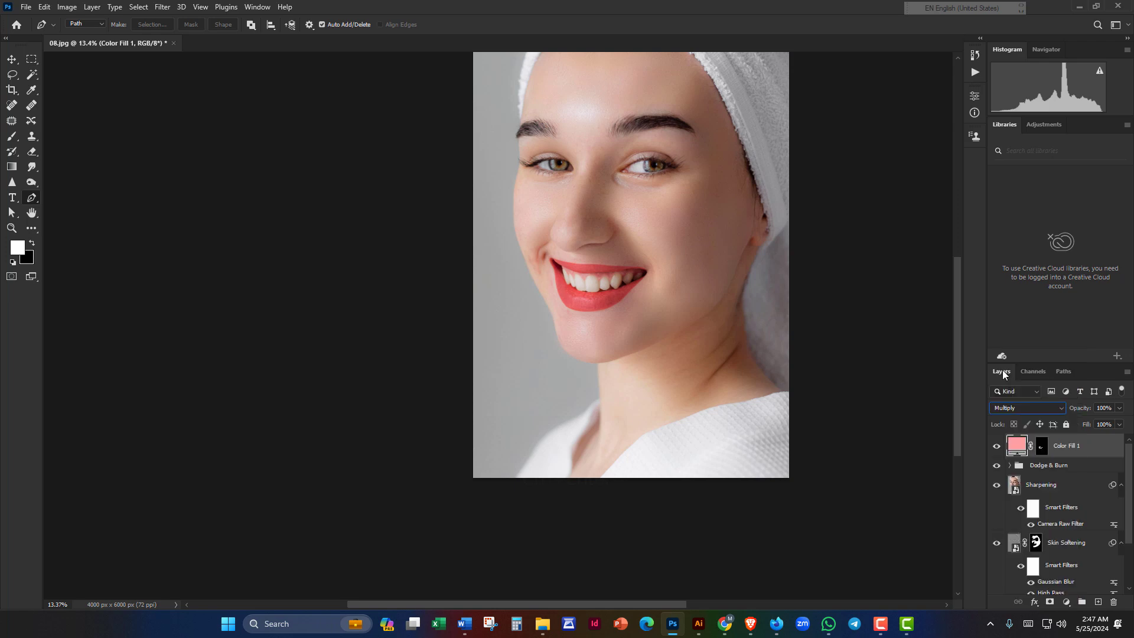
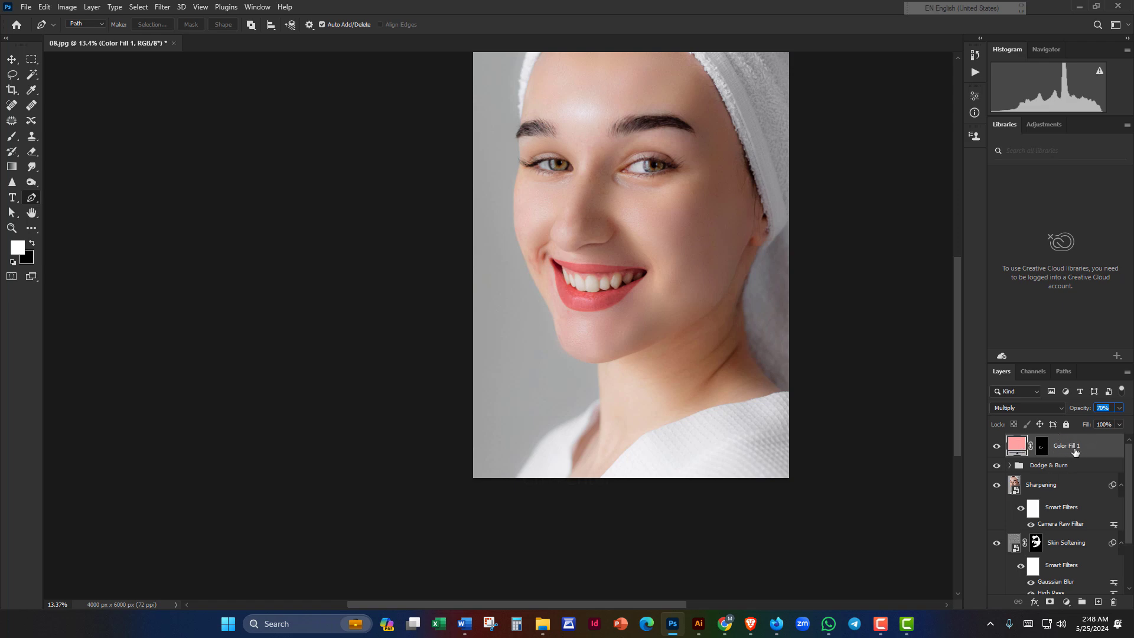
Step: Open the Layer Style blending options for the Color Fill 1 layer
{"action": "left_click", "coordinate": [1035, 603]}
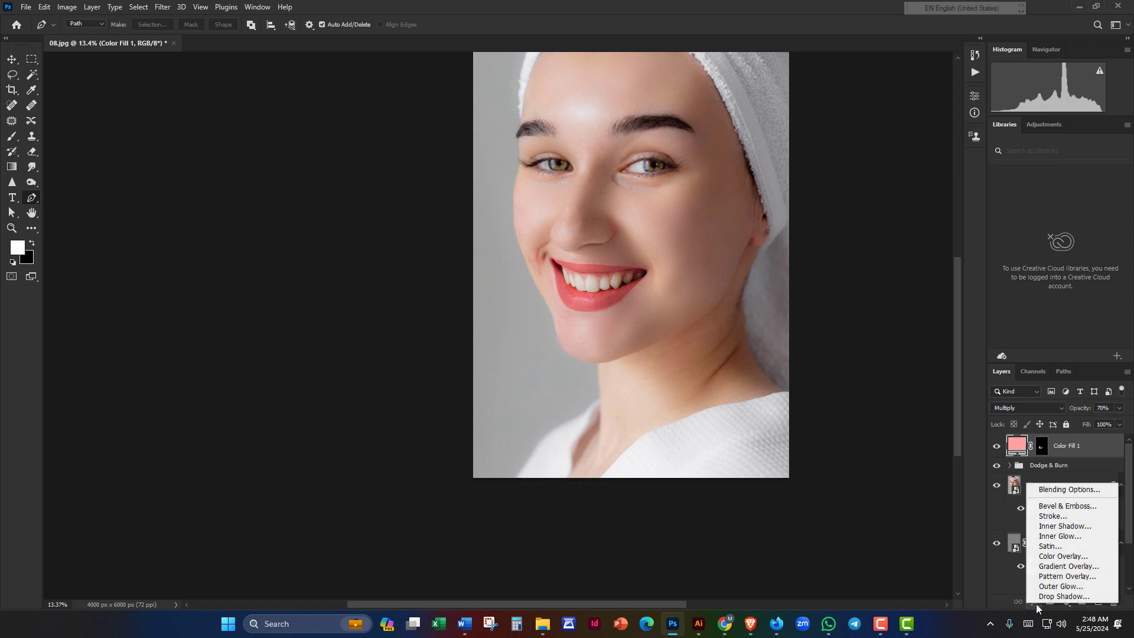
{"action": "left_click", "coordinate": [1054, 490]}
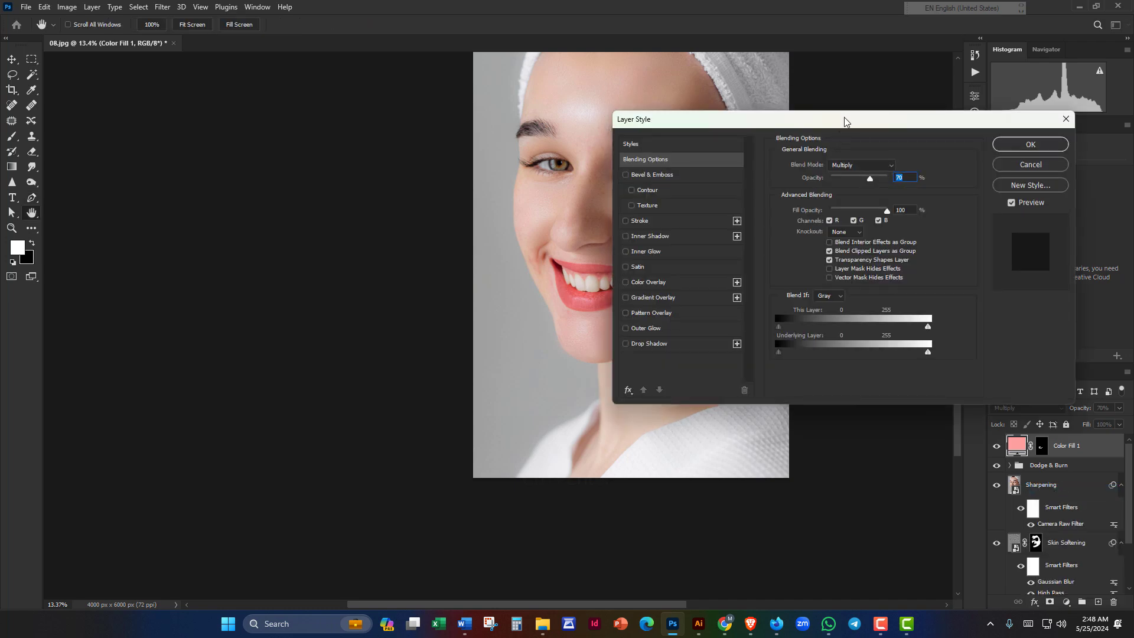
Step: Split the Underlying Layer Blend If sliders to 30/50 and 165/187, then apply
{"action": "left_click_drag", "start_coordinate": [846, 122], "coordinate": [249, 107]}
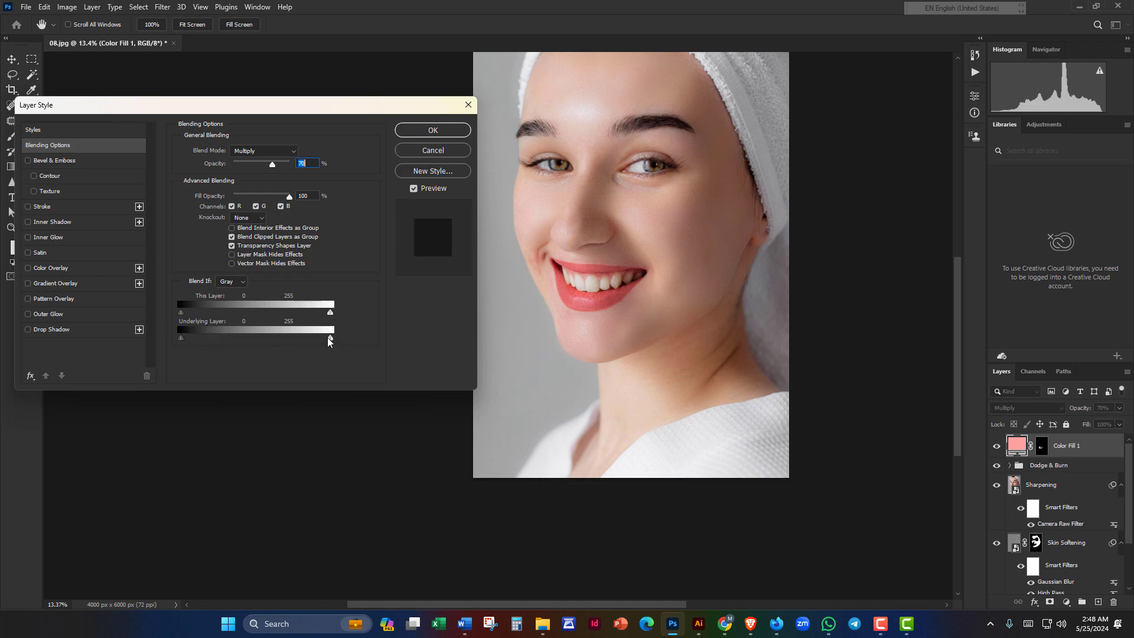
{"action": "left_click_drag", "start_coordinate": [332, 347], "coordinate": [295, 343]}
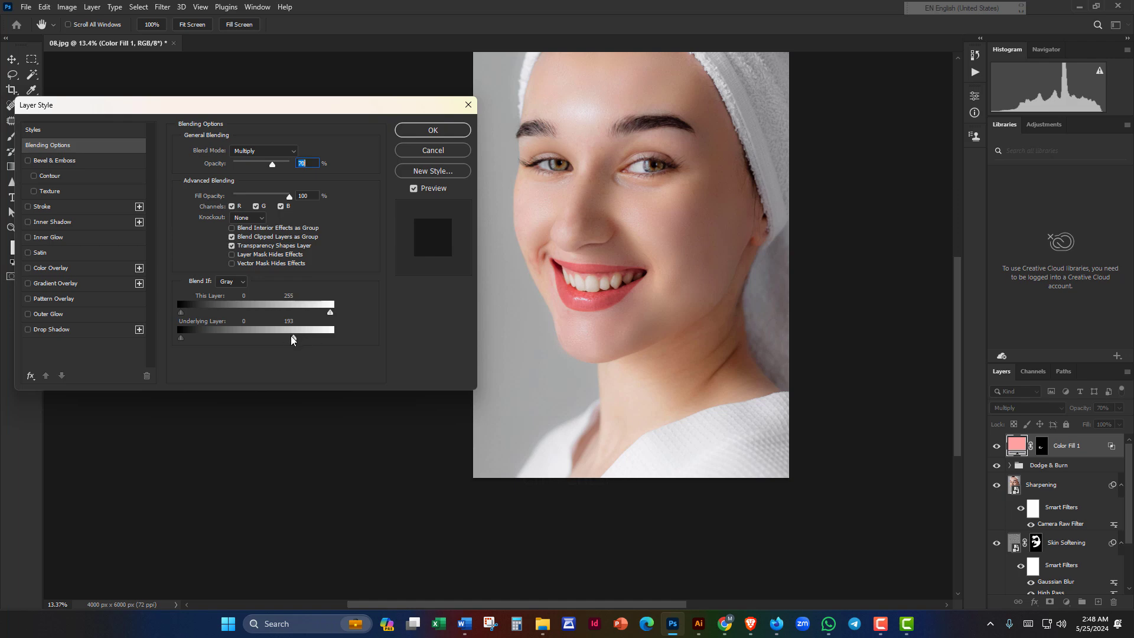
{"action": "left_click_drag", "start_coordinate": [293, 338], "coordinate": [290, 337]}
{"action": "key", "text": "alt"}
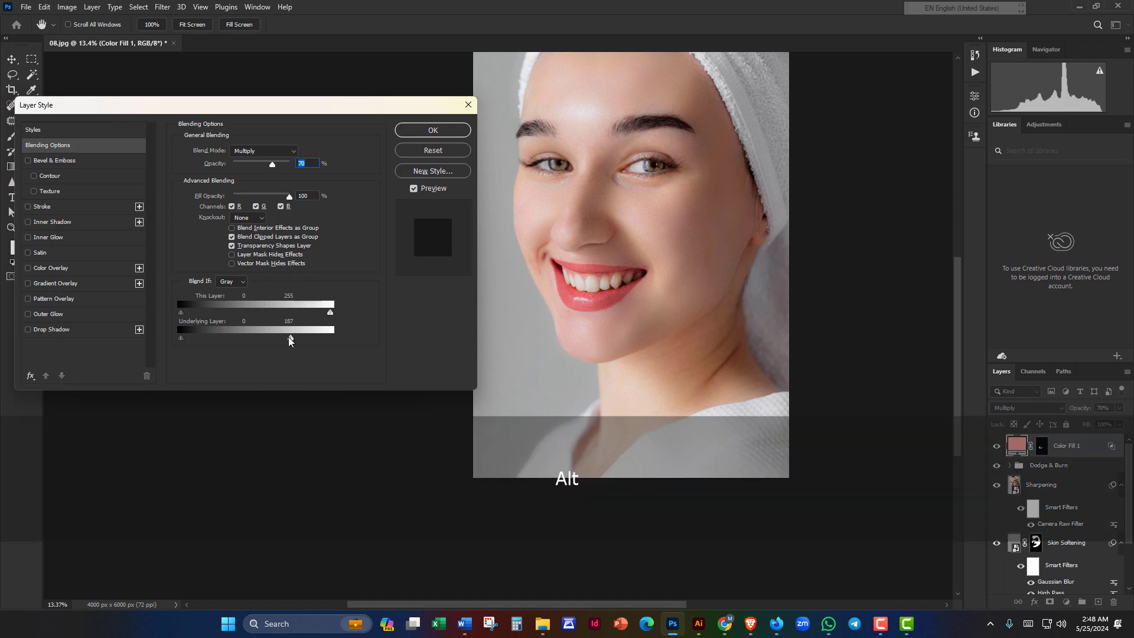
{"action": "left_click_drag", "start_coordinate": [290, 338], "coordinate": [276, 344]}
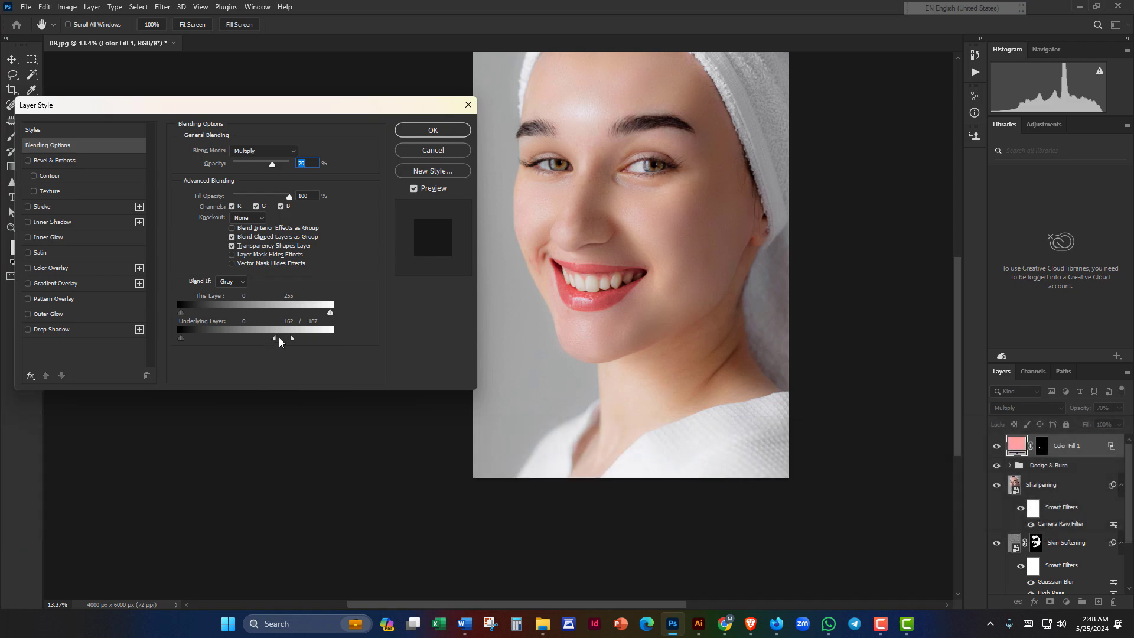
{"action": "mouse_move", "coordinate": [272, 344]}
{"action": "left_mouse_down"}
{"action": "mouse_move", "coordinate": [254, 348]}
{"action": "mouse_move", "coordinate": [279, 347]}
{"action": "left_mouse_up"}
{"action": "left_click_drag", "start_coordinate": [200, 343], "coordinate": [211, 340]}
{"action": "left_click", "coordinate": [421, 132]}
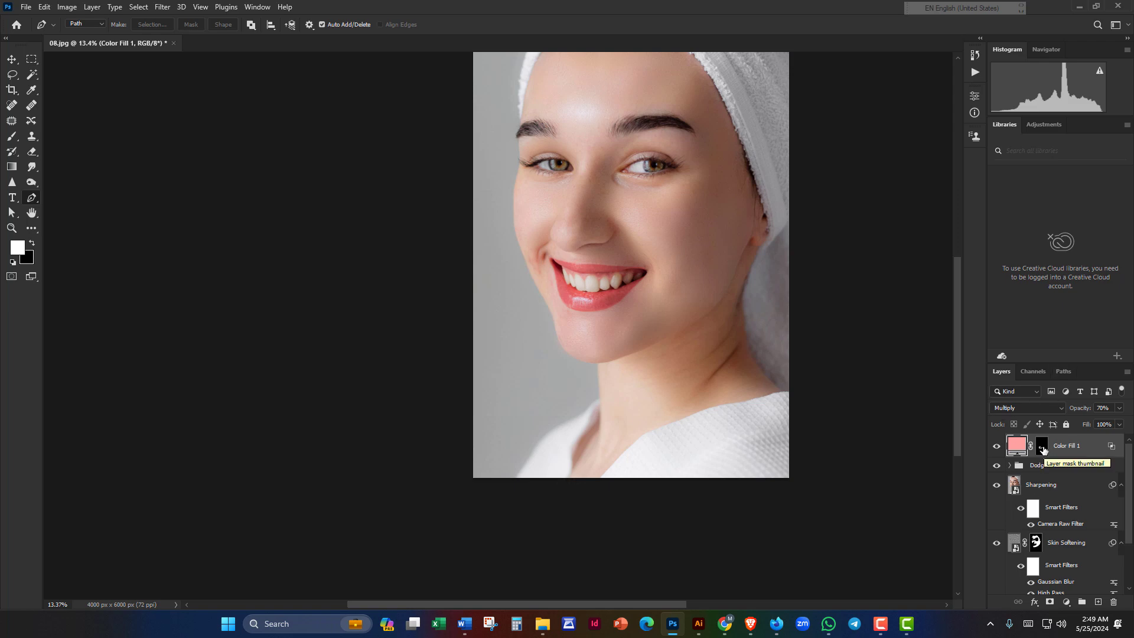
Step: Give the Color Fill 1 layer mask a 3.0 px feather in Properties
{"action": "left_click", "coordinate": [1043, 447]}
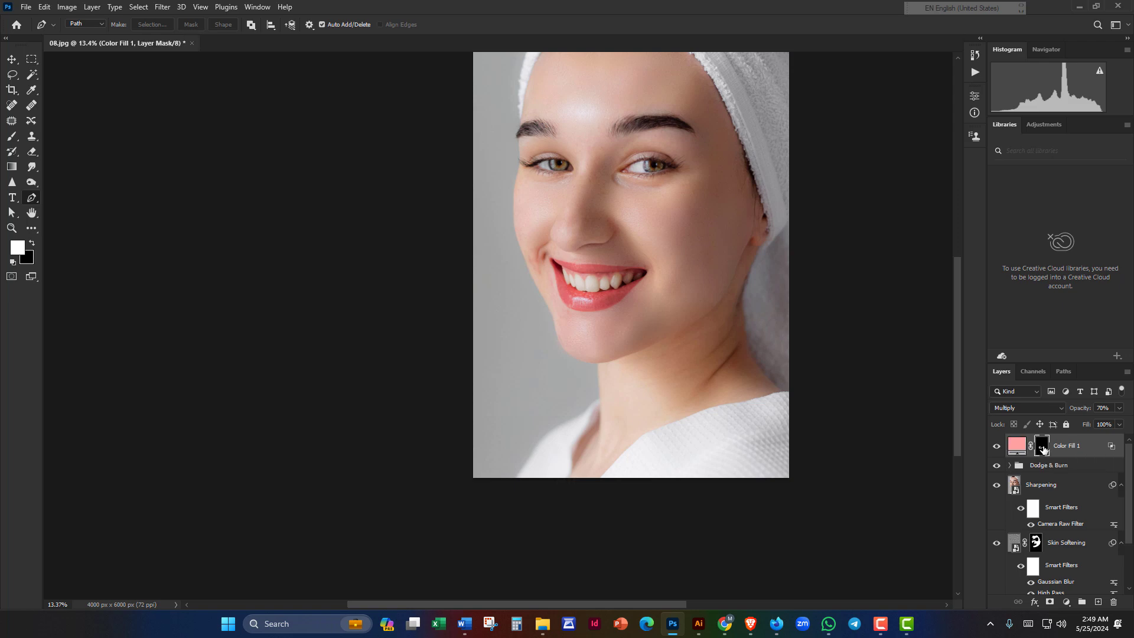
{"action": "left_click", "coordinate": [975, 97]}
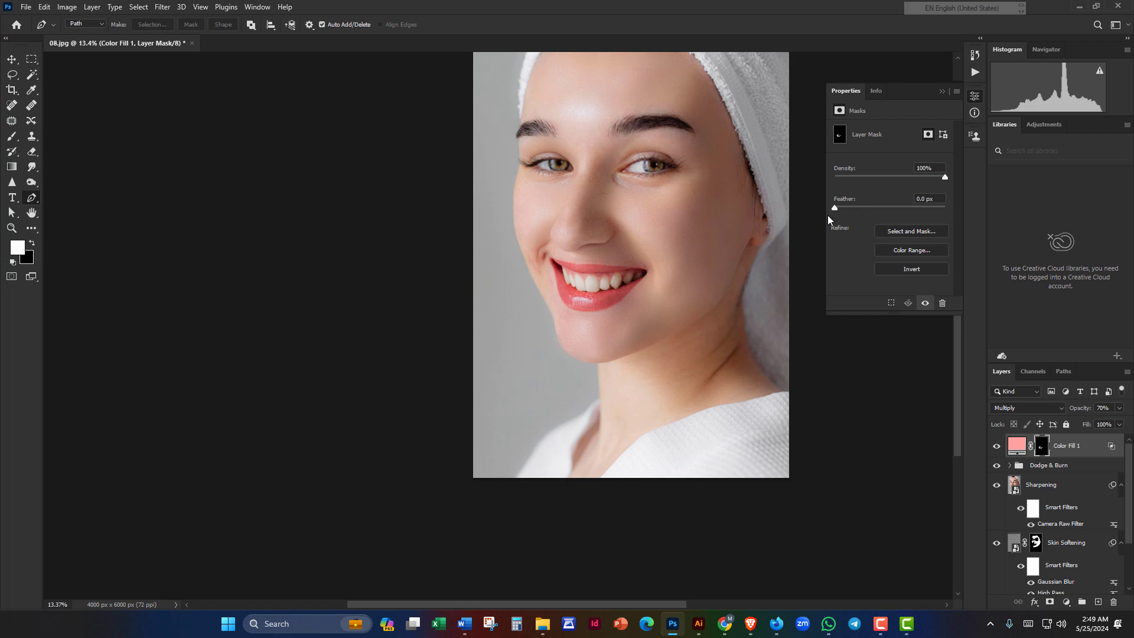
{"action": "left_click_drag", "start_coordinate": [843, 208], "coordinate": [925, 208]}
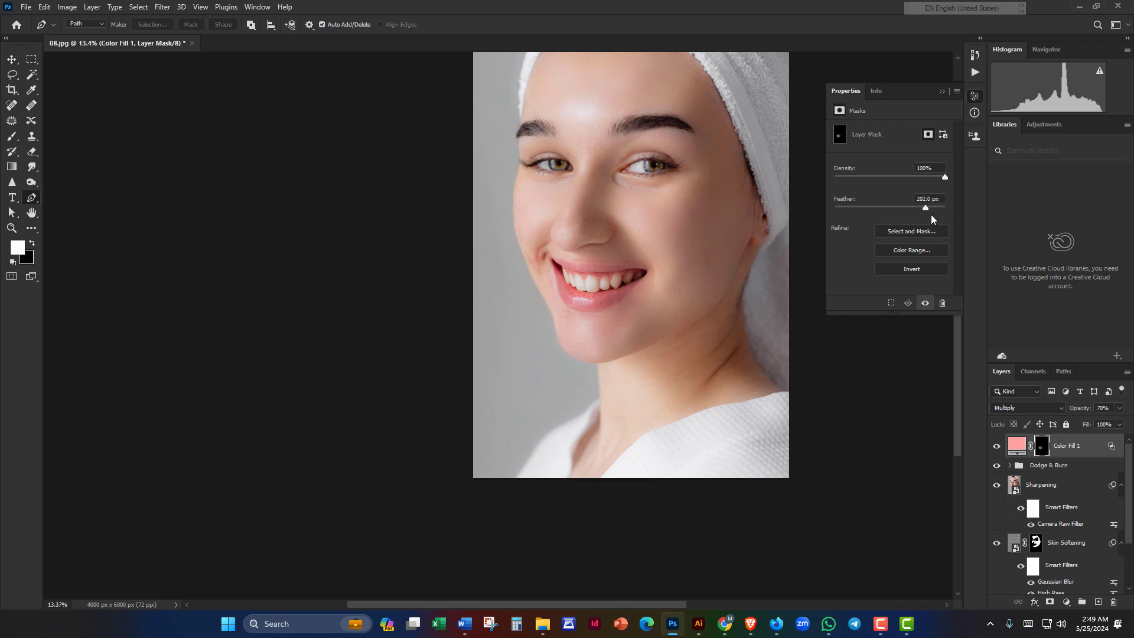
{"action": "left_click_drag", "start_coordinate": [926, 208], "coordinate": [866, 212]}
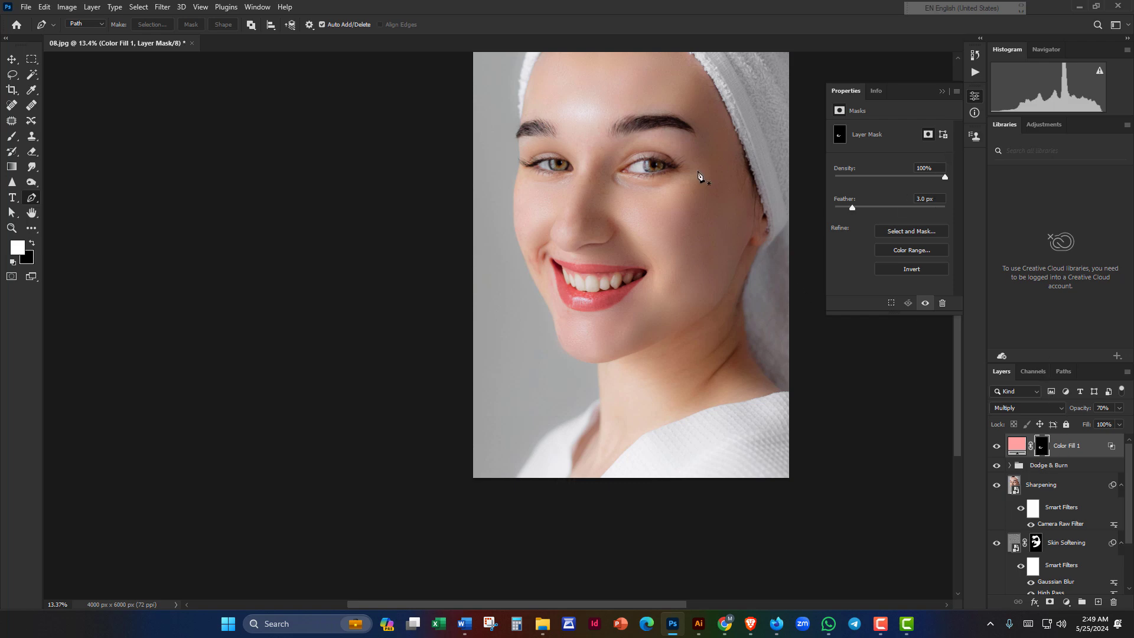
Step: Close mask Properties and zoom out to show the whole portrait centred
{"action": "left_click", "coordinate": [975, 98]}
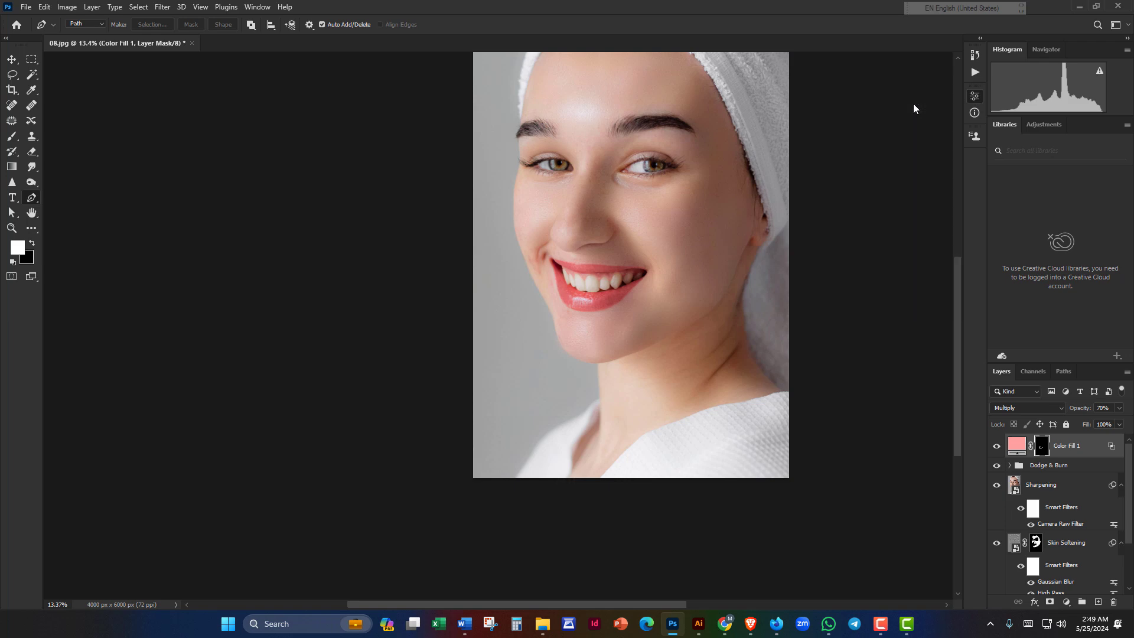
{"action": "left_click", "coordinate": [13, 60]}
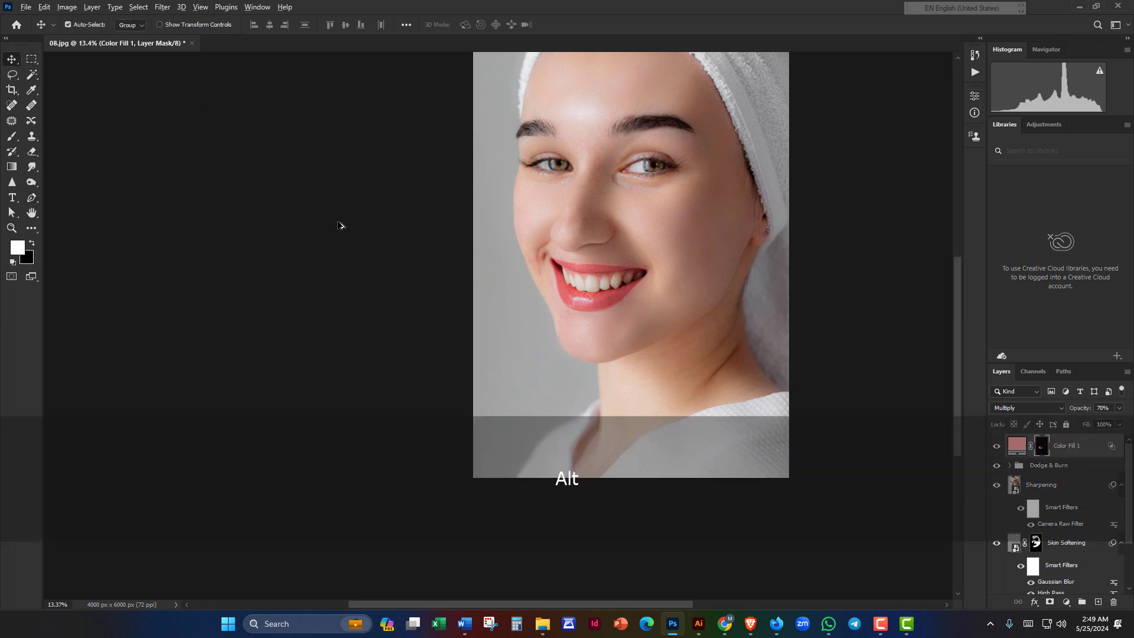
{"action": "scroll", "coordinate": [341, 221], "scroll_direction": "down", "scroll_amount": 4}
{"action": "key", "text": "space"}
{"action": "left_click_drag", "start_coordinate": [344, 218], "coordinate": [307, 185]}
{"action": "left_click_drag", "start_coordinate": [723, 211], "coordinate": [724, 222]}
{"action": "scroll", "coordinate": [722, 256], "scroll_direction": "up", "scroll_amount": 2}
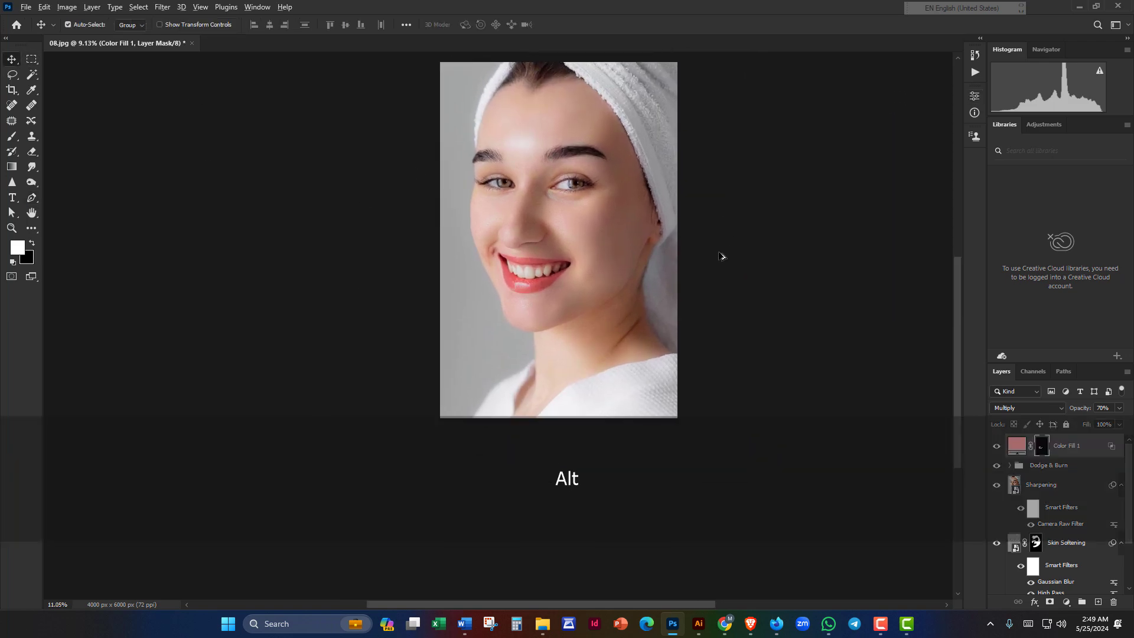
{"action": "key", "text": "space"}
{"action": "left_click_drag", "start_coordinate": [703, 278], "coordinate": [662, 281]}
{"action": "scroll", "coordinate": [708, 257], "scroll_direction": "down", "scroll_amount": 3}
{"action": "key", "text": "space"}
{"action": "left_click_drag", "start_coordinate": [726, 251], "coordinate": [719, 261]}
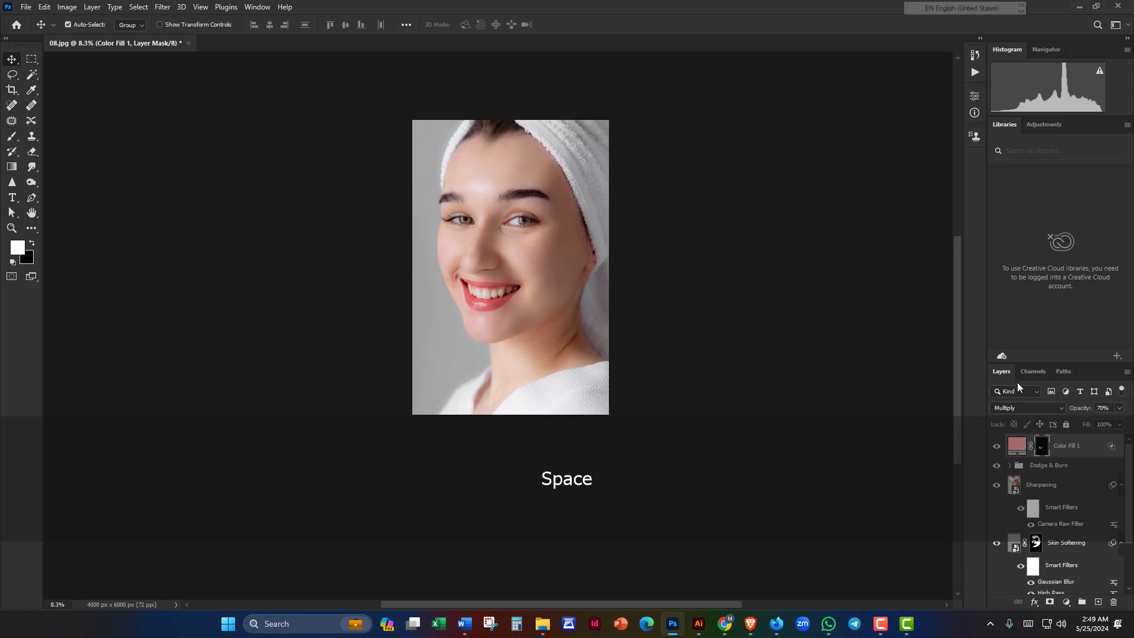
{"action": "scroll", "coordinate": [1060, 505], "scroll_direction": "down", "scroll_amount": 2}
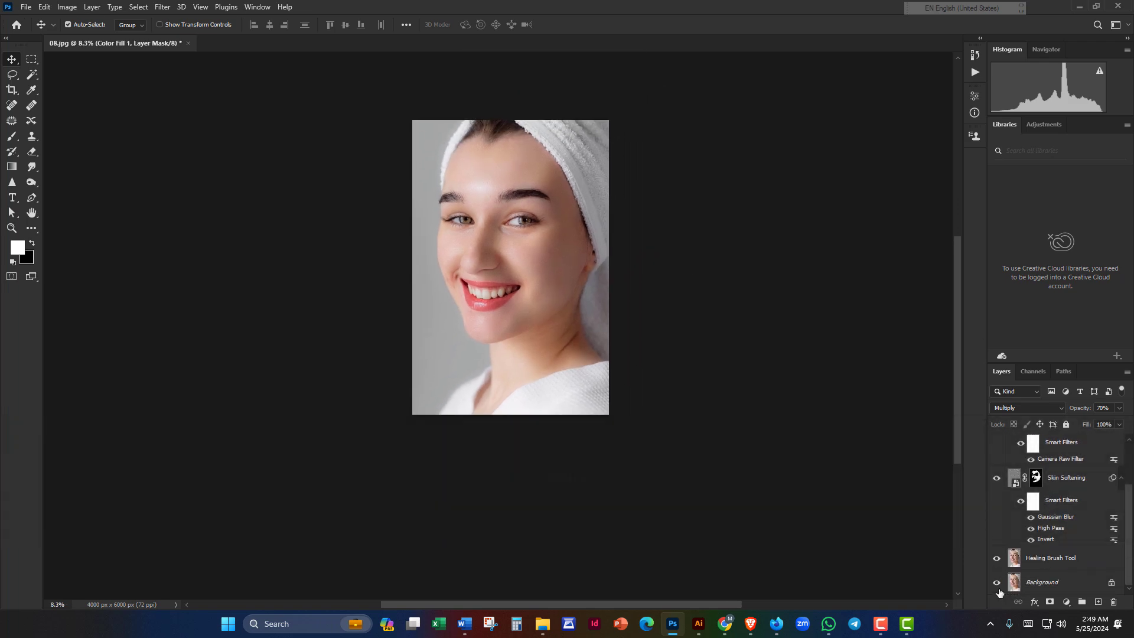
Step: Toggle the original Background layer solo for a before/after comparison, ending with it hidden
{"action": "key", "text": "ctrl"}
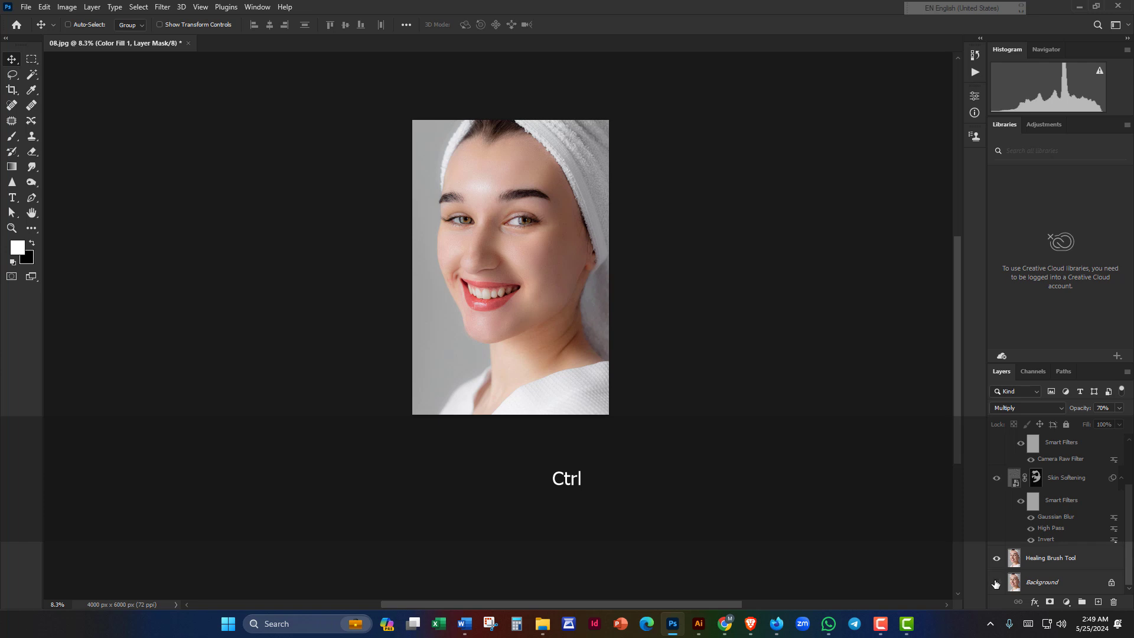
{"action": "left_click", "coordinate": [997, 586], "text": "alt"}
{"action": "left_click", "coordinate": [998, 586], "text": "alt"}
{"action": "left_click", "coordinate": [998, 586], "text": "alt"}
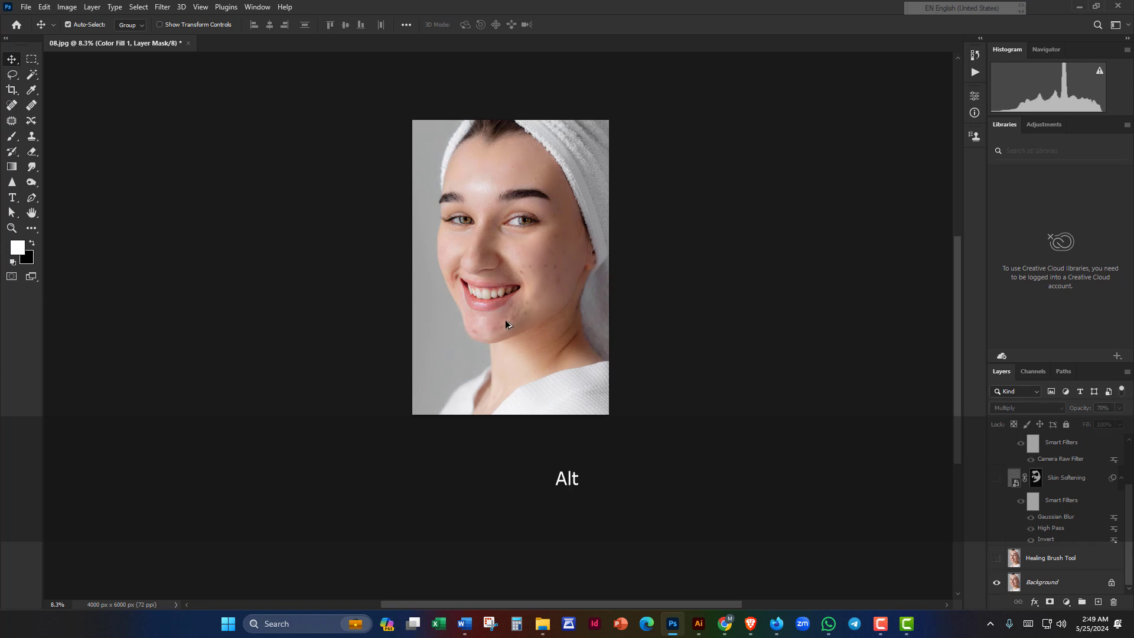
{"action": "left_click", "coordinate": [997, 585], "text": "alt"}
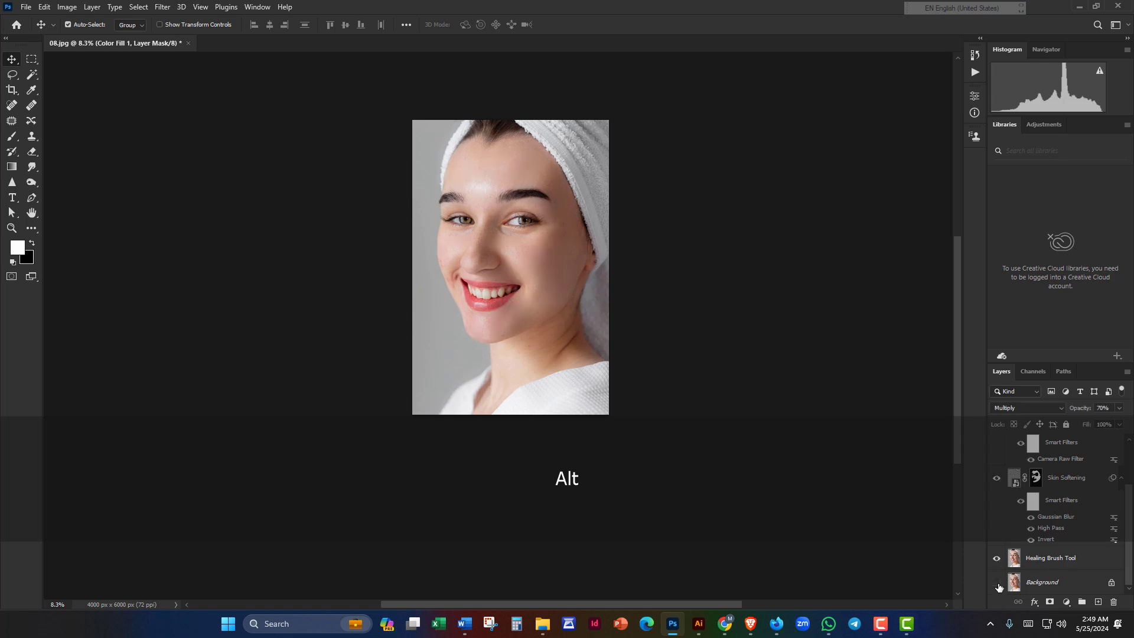
{"action": "left_click", "coordinate": [997, 583]}
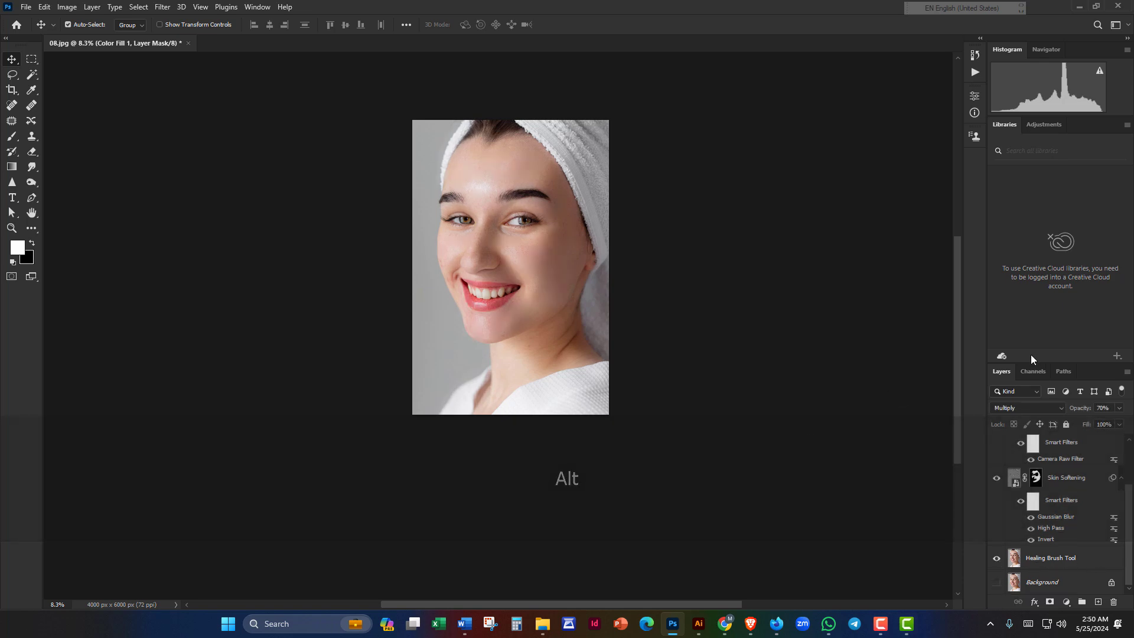